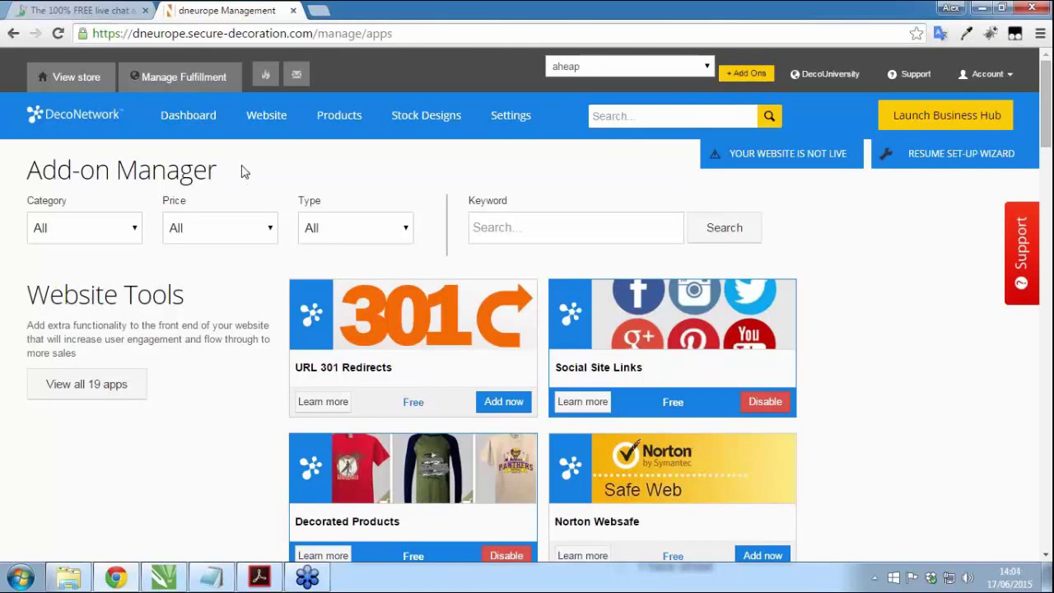
Step: Add the Coupon codes add-on from Ecommerce extensions and accept its fees
{"action": "left_click", "coordinate": [79, 236]}
{"action": "left_click", "coordinate": [89, 316]}
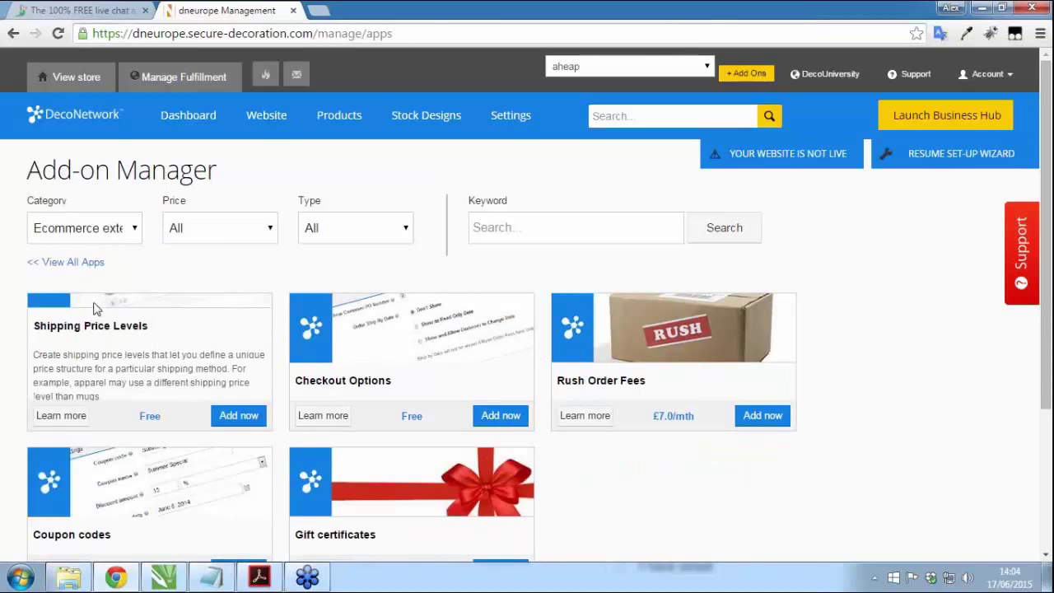
{"action": "scroll", "coordinate": [90, 298], "scroll_direction": "down", "scroll_amount": 1}
{"action": "left_click", "coordinate": [236, 492]}
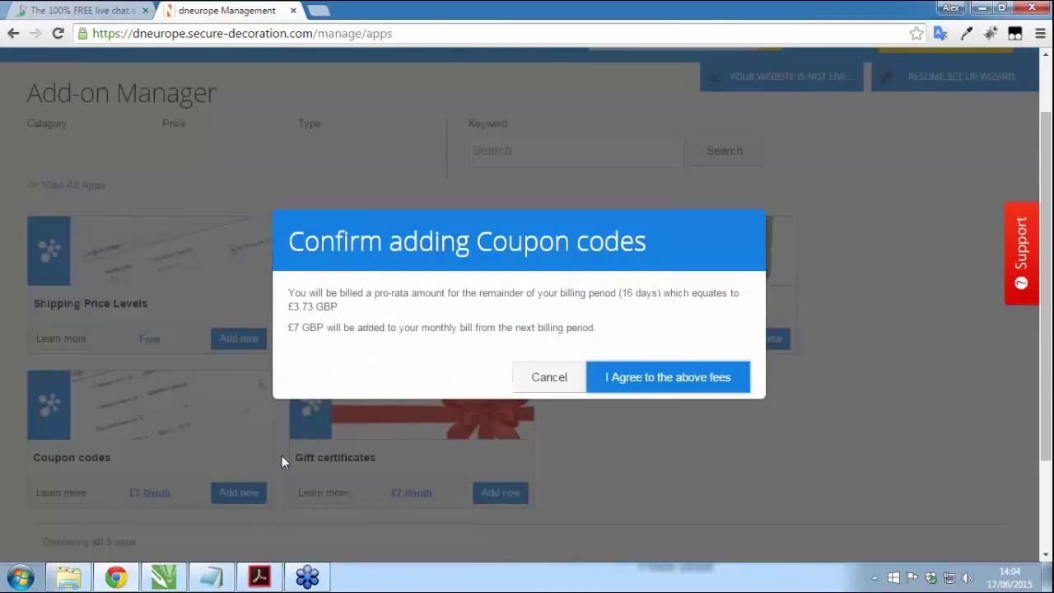
{"action": "left_click", "coordinate": [632, 376]}
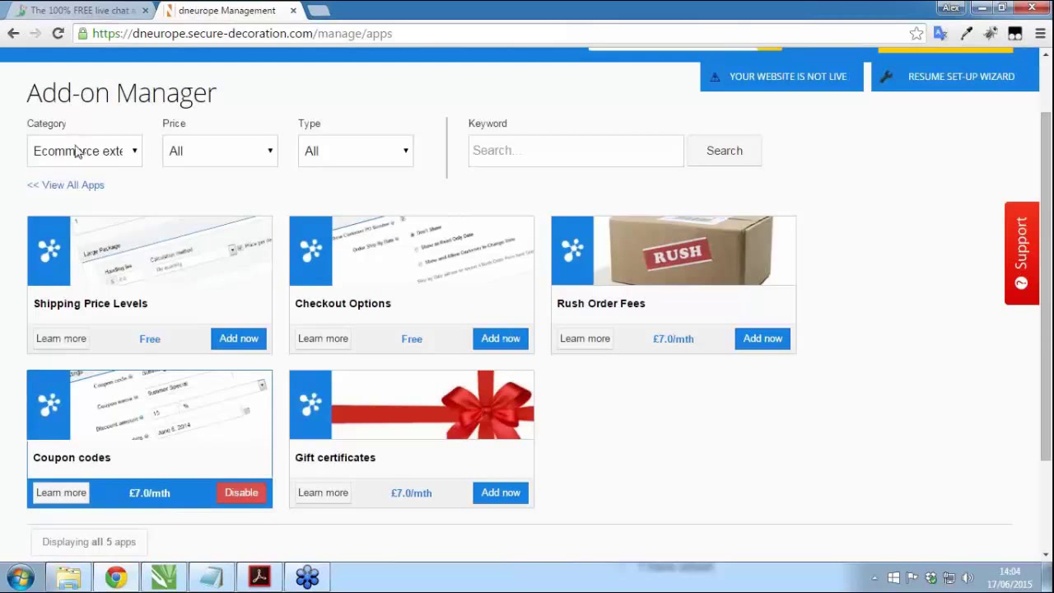
Step: Add the Quote, Order and Invoice Settings and Purchase Orders add-ons from Order configuration
{"action": "left_click", "coordinate": [76, 152]}
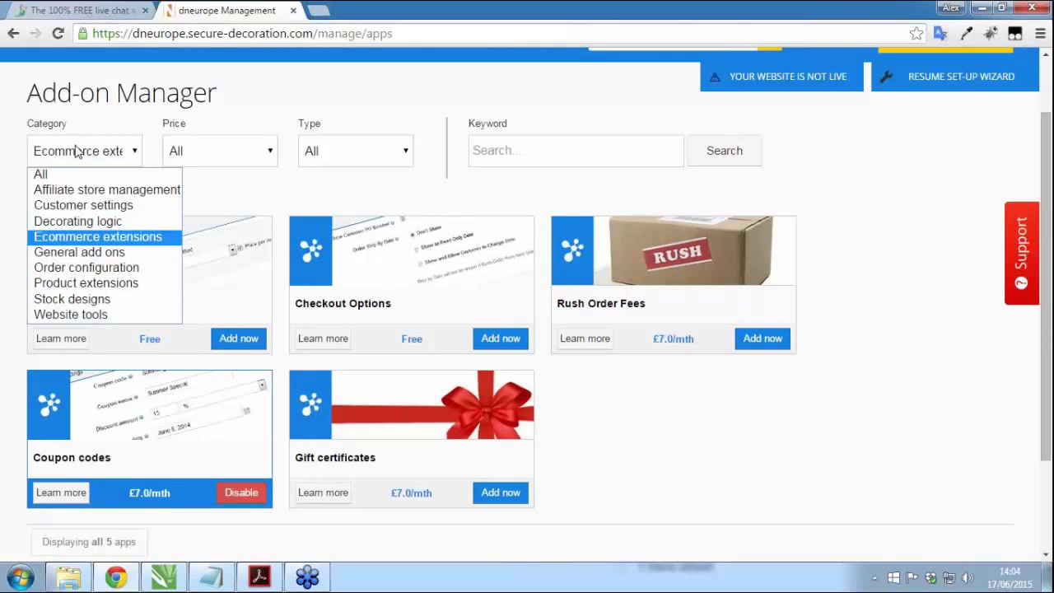
{"action": "left_click", "coordinate": [95, 267]}
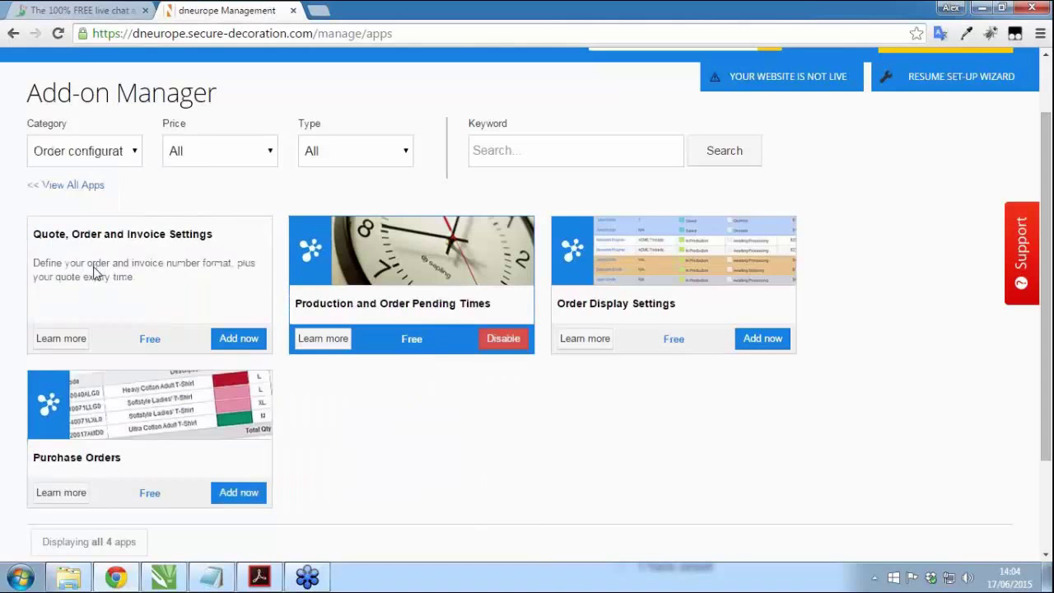
{"action": "left_click", "coordinate": [236, 339]}
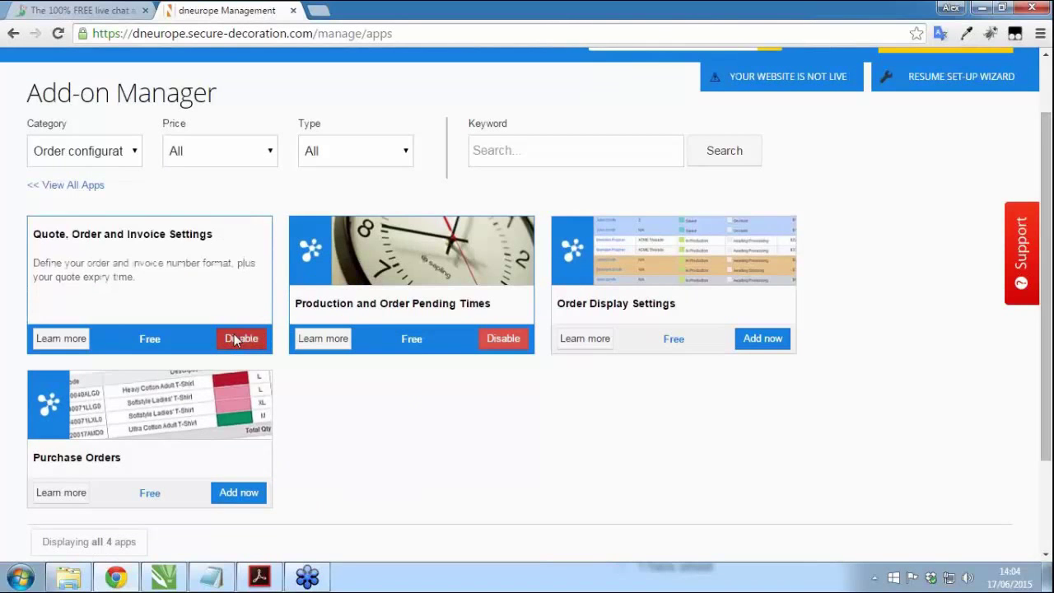
{"action": "left_click", "coordinate": [238, 493]}
{"action": "scroll", "coordinate": [189, 366], "scroll_direction": "up", "scroll_amount": 2}
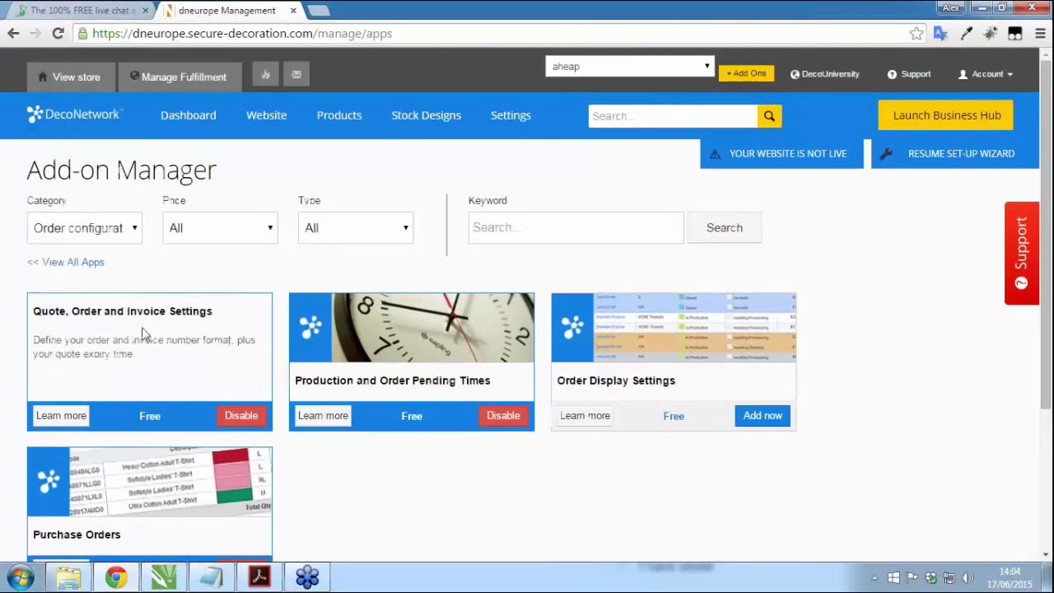
{"action": "left_click", "coordinate": [87, 228]}
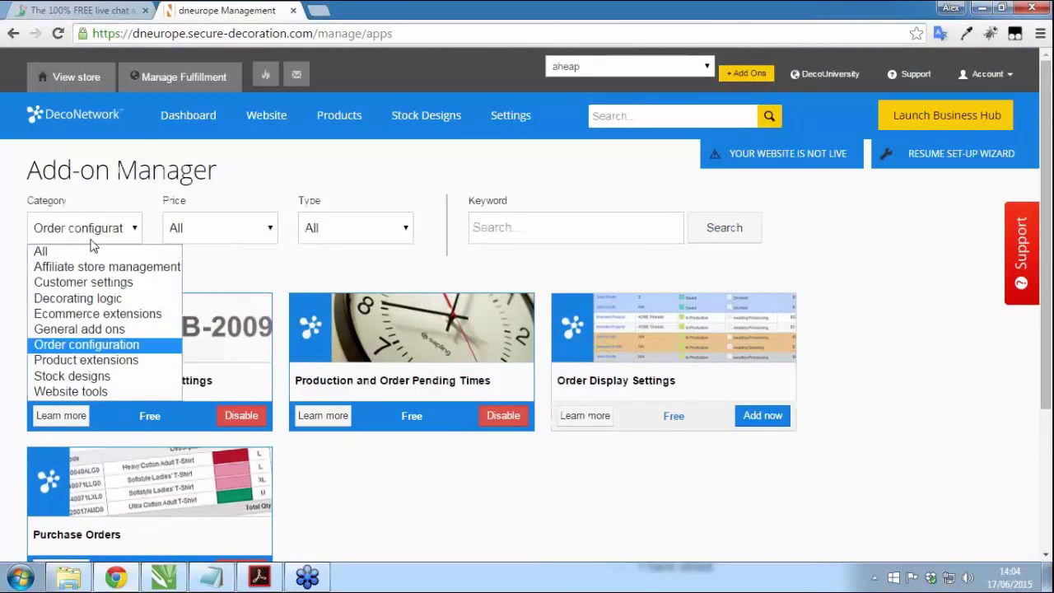
Step: Add the Custom CSS and HTML add-on from Website tools and accept its fees
{"action": "left_click", "coordinate": [70, 392]}
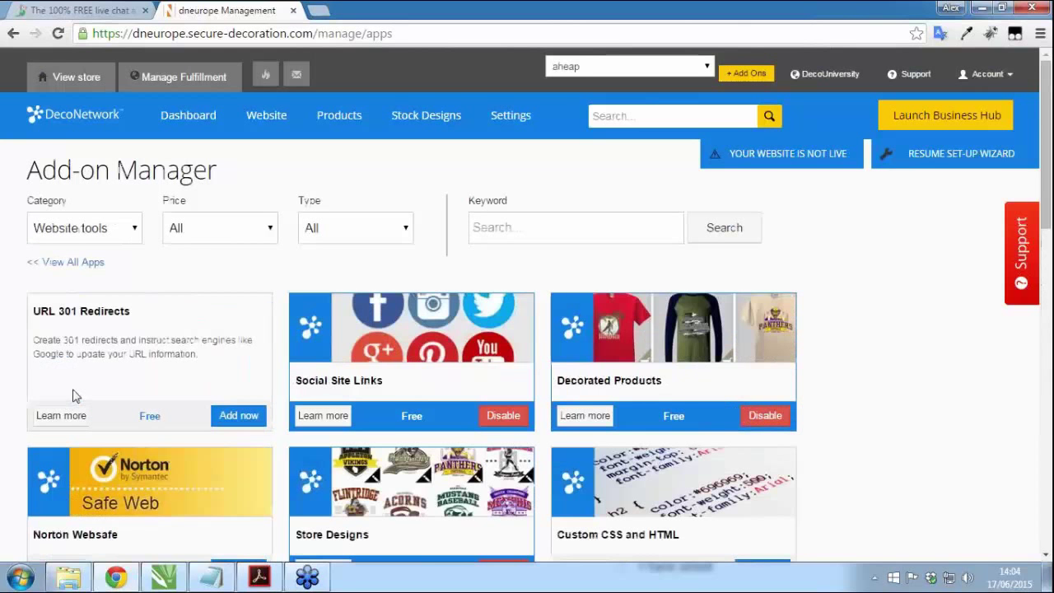
{"action": "scroll", "coordinate": [411, 428], "scroll_direction": "down", "scroll_amount": 2}
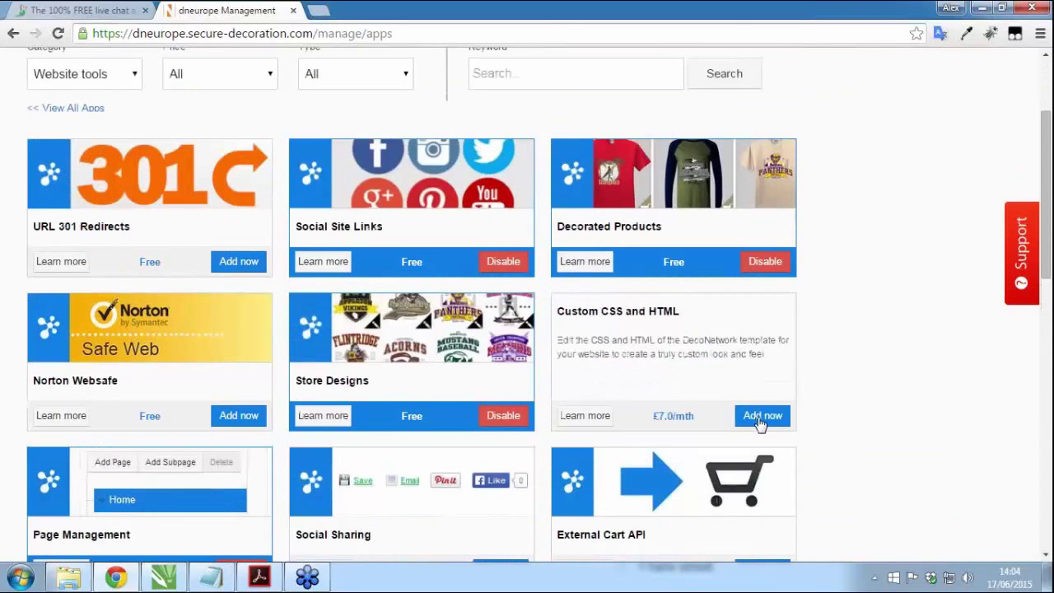
{"action": "left_click", "coordinate": [757, 420]}
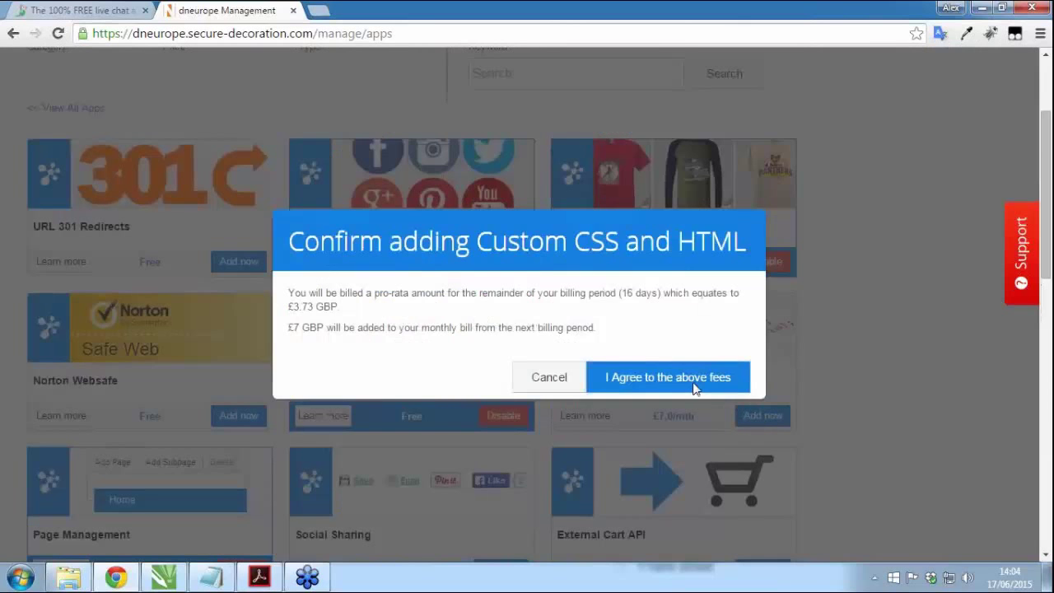
{"action": "left_click", "coordinate": [694, 387]}
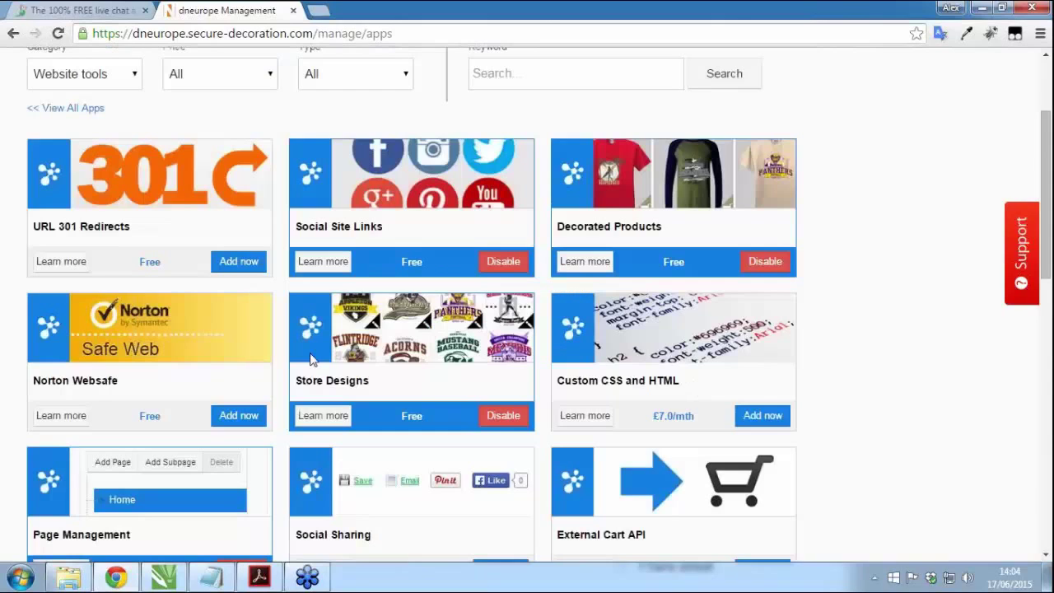
Step: Add the Email Marketing add-on, then go to the store Settings page
{"action": "scroll", "coordinate": [288, 360], "scroll_direction": "down", "scroll_amount": 4}
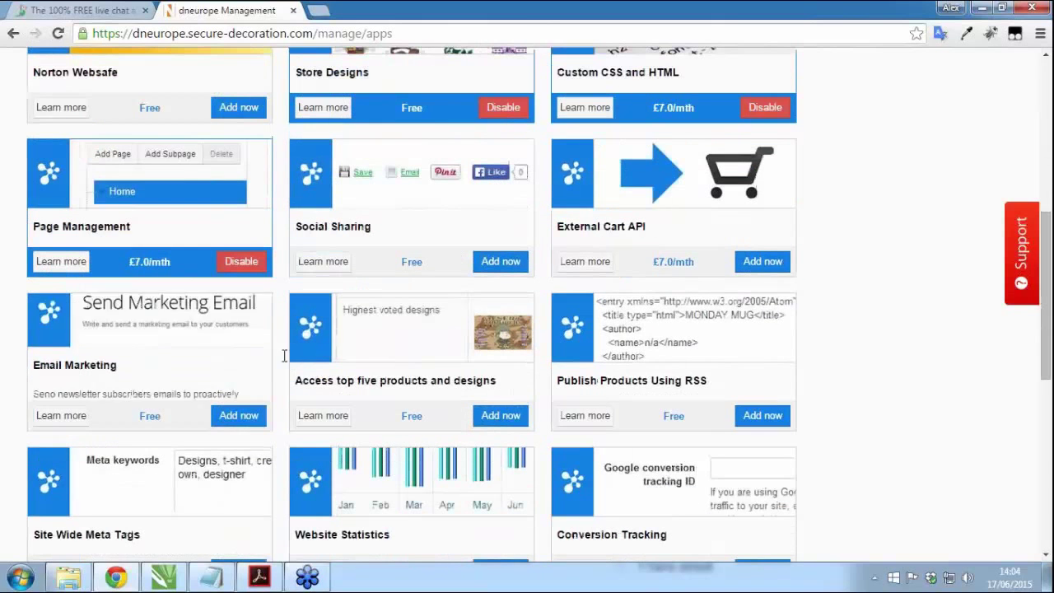
{"action": "left_click", "coordinate": [235, 416]}
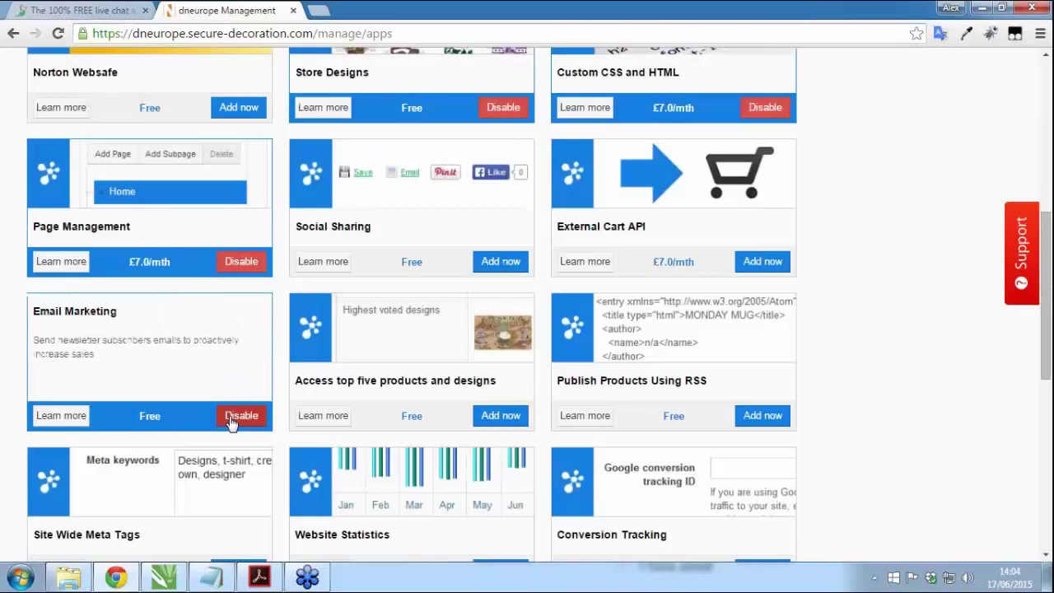
{"action": "scroll", "coordinate": [439, 404], "scroll_direction": "up", "scroll_amount": 6}
{"action": "left_click", "coordinate": [508, 120]}
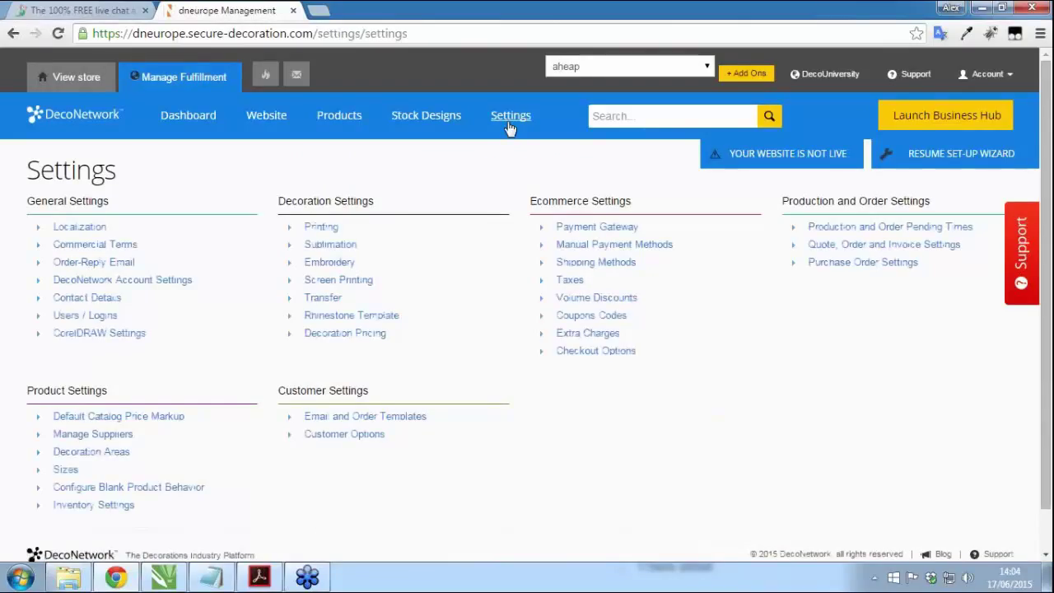
Step: Set the quote, order and invoice number prefix to DN and suffix to EUROPE
{"action": "left_click", "coordinate": [894, 249]}
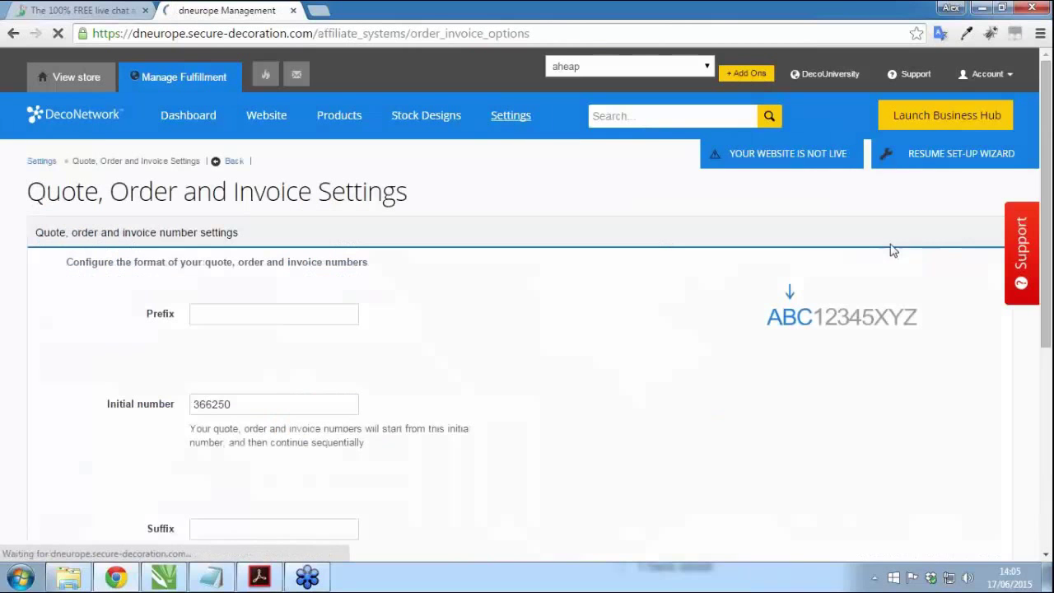
{"action": "scroll", "coordinate": [626, 265], "scroll_direction": "down", "scroll_amount": 1}
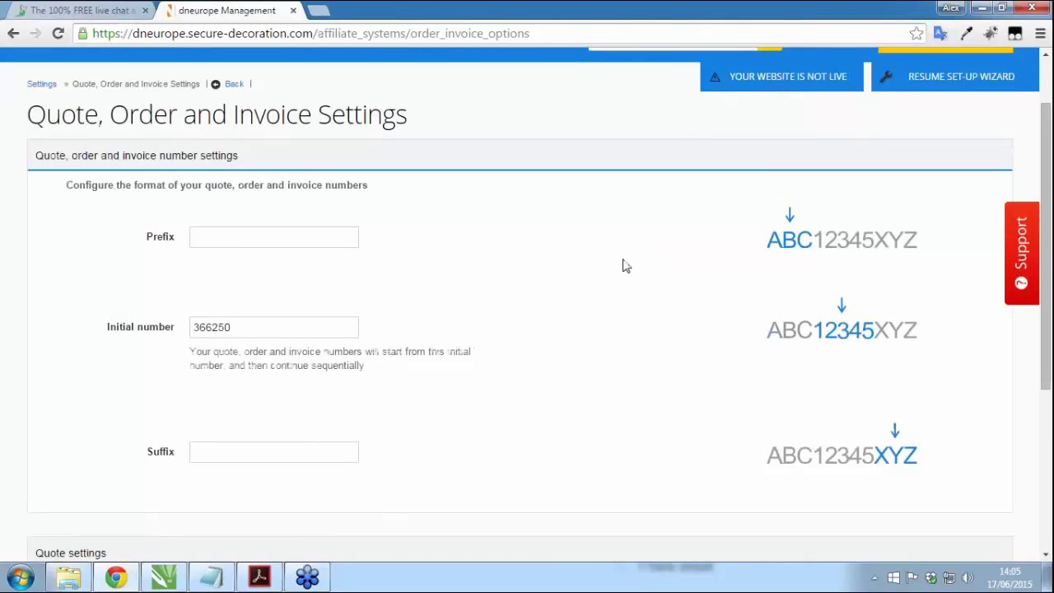
{"action": "scroll", "coordinate": [753, 263], "scroll_direction": "down", "scroll_amount": 1}
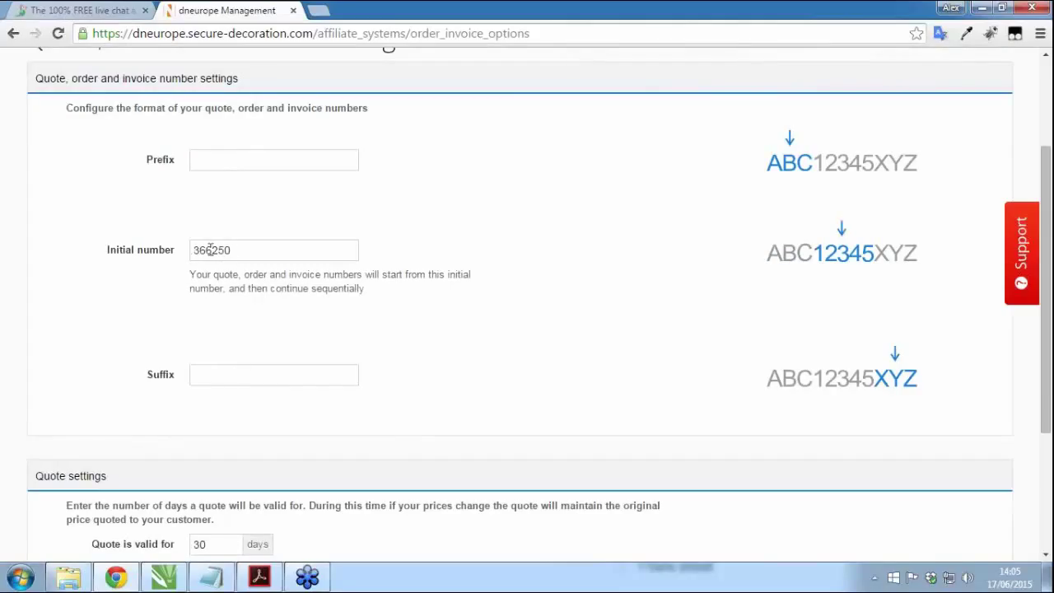
{"action": "left_click", "coordinate": [227, 159]}
{"action": "type", "text": "DN"}
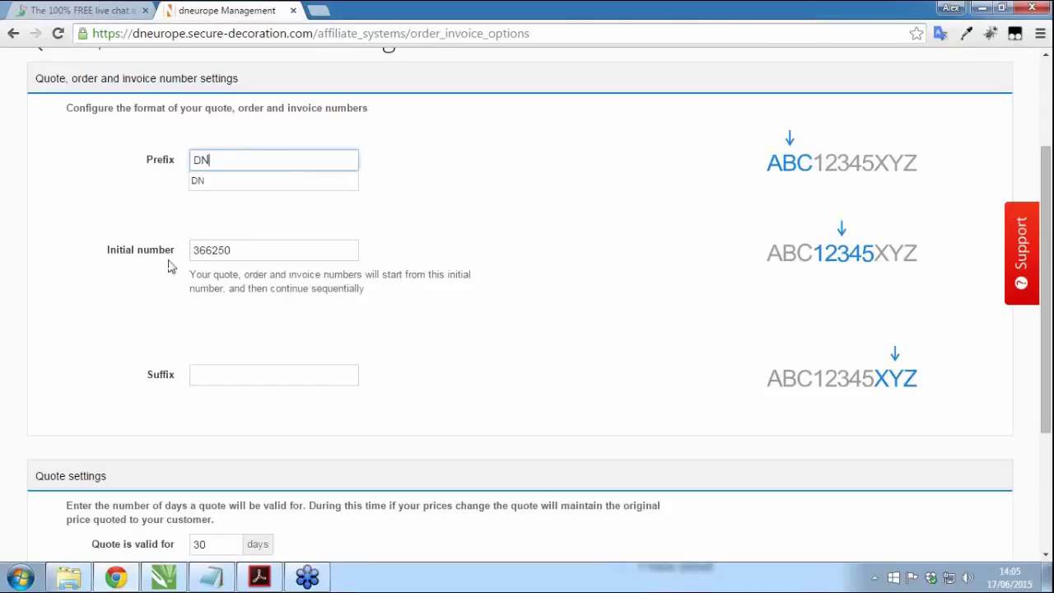
{"action": "left_click", "coordinate": [240, 252]}
{"action": "left_click", "coordinate": [224, 376]}
{"action": "type", "text": "EUR"}
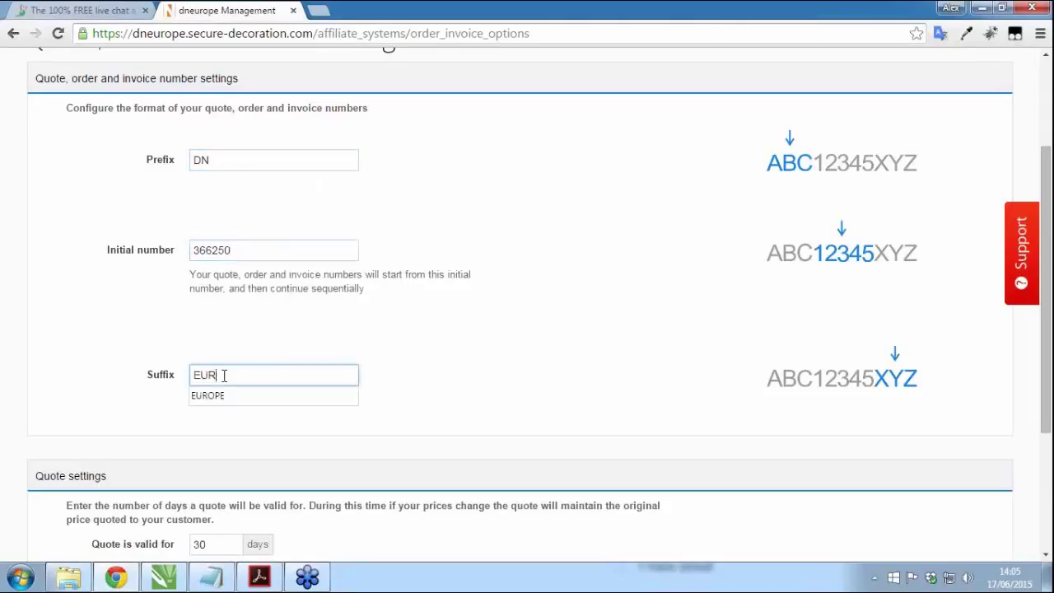
{"action": "type", "text": "OPE"}
{"action": "left_click", "coordinate": [351, 360]}
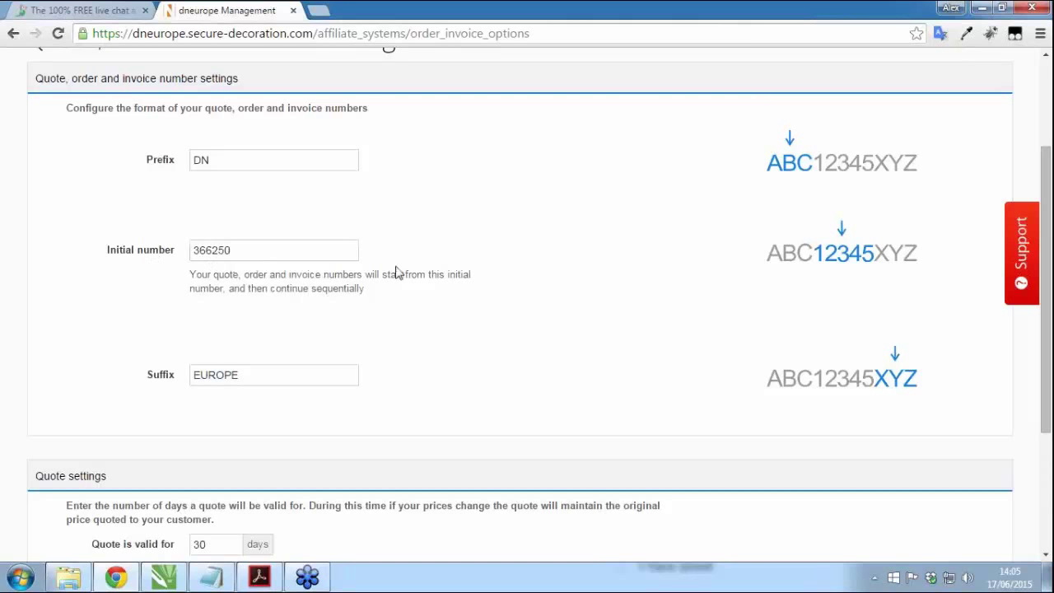
Step: Keep the 30-day quote validity and save the number settings
{"action": "scroll", "coordinate": [438, 321], "scroll_direction": "down", "scroll_amount": 2}
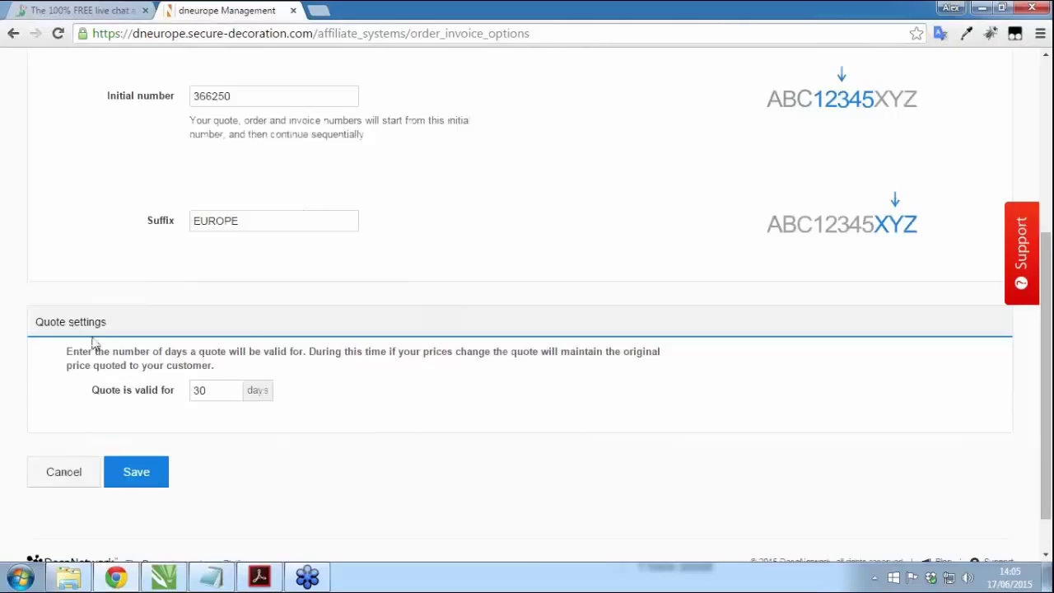
{"action": "double_click", "coordinate": [212, 391]}
{"action": "left_click", "coordinate": [214, 392]}
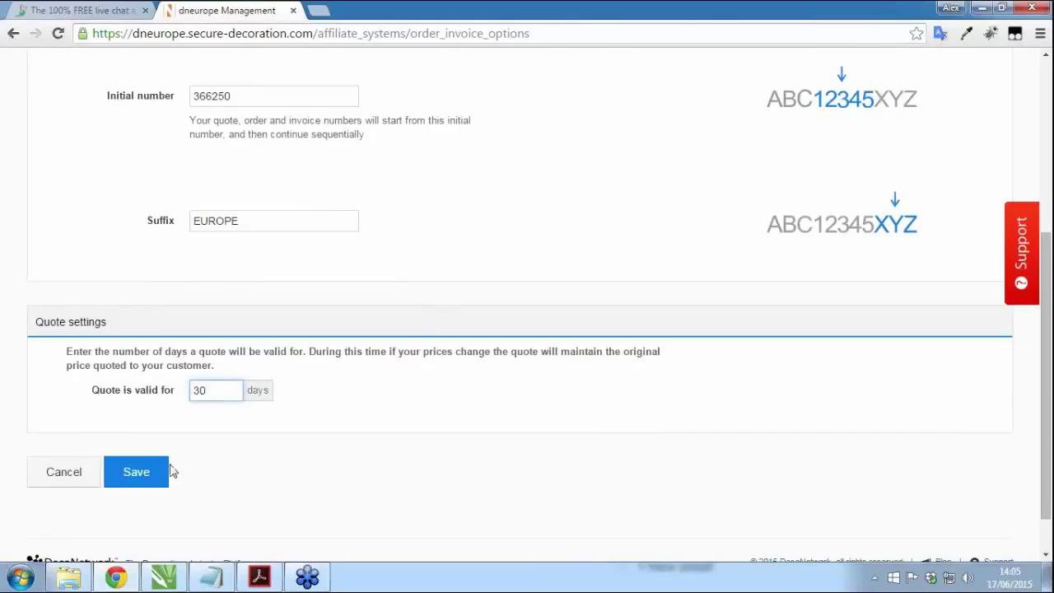
{"action": "left_click", "coordinate": [148, 477]}
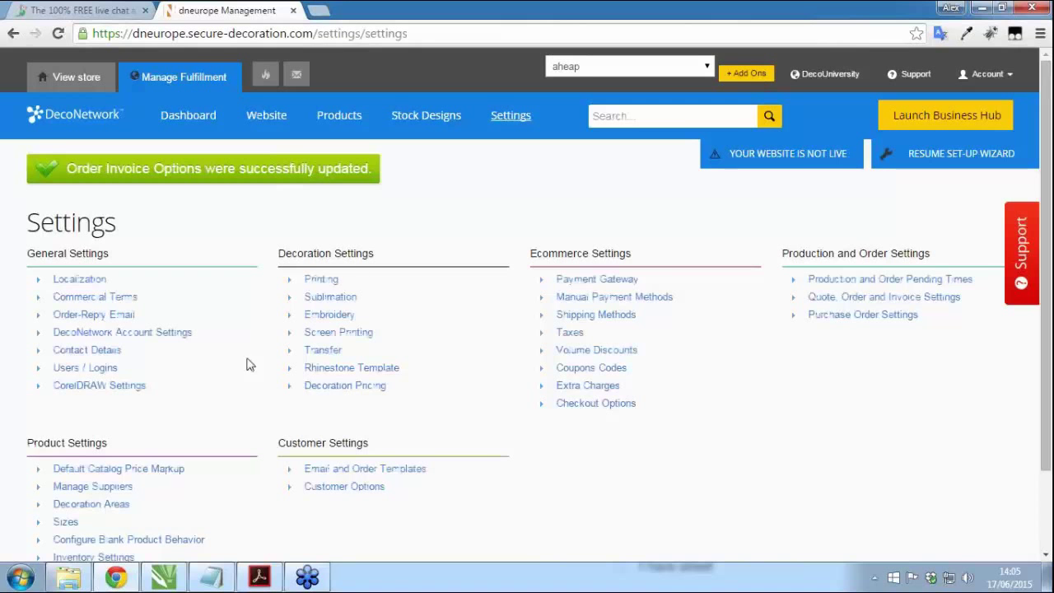
Step: Set the purchase order prefix to PO and suffix to DNEUROPE
{"action": "left_click", "coordinate": [870, 323]}
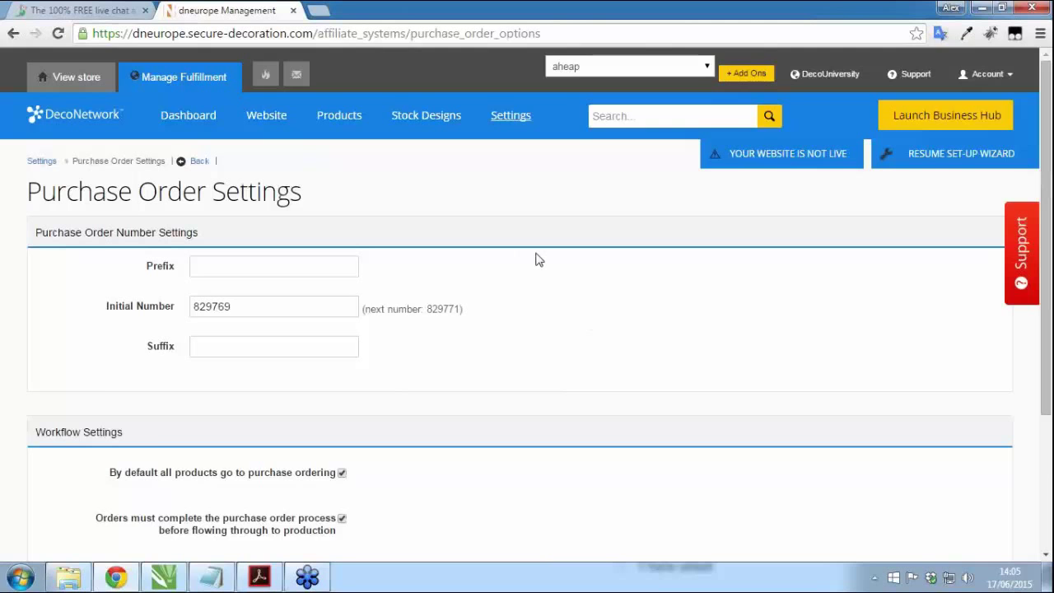
{"action": "scroll", "coordinate": [535, 259], "scroll_direction": "down", "scroll_amount": 1}
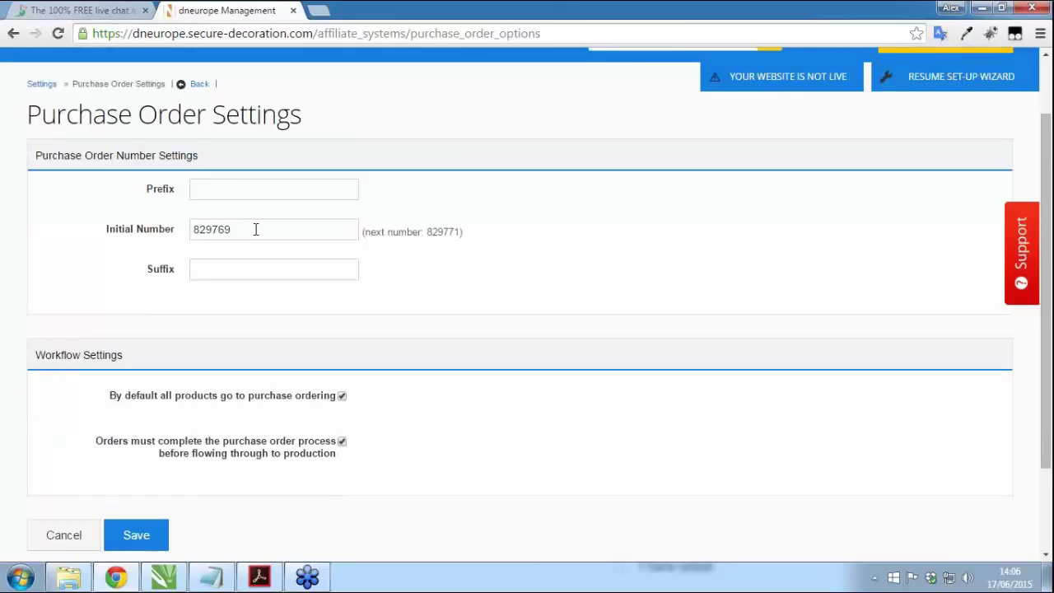
{"action": "left_click", "coordinate": [238, 191]}
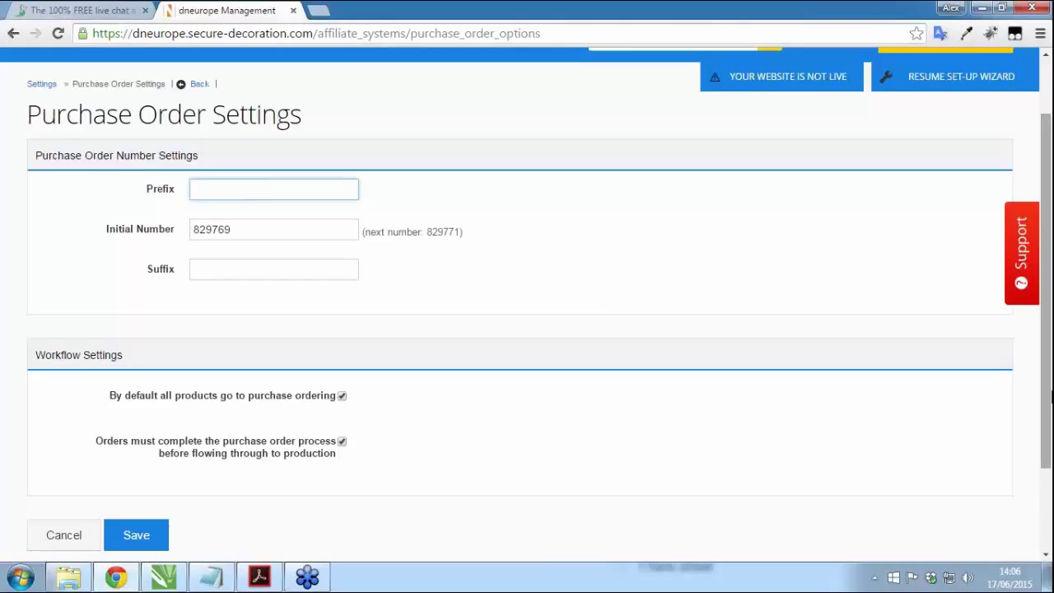
{"action": "type", "text": "PO"}
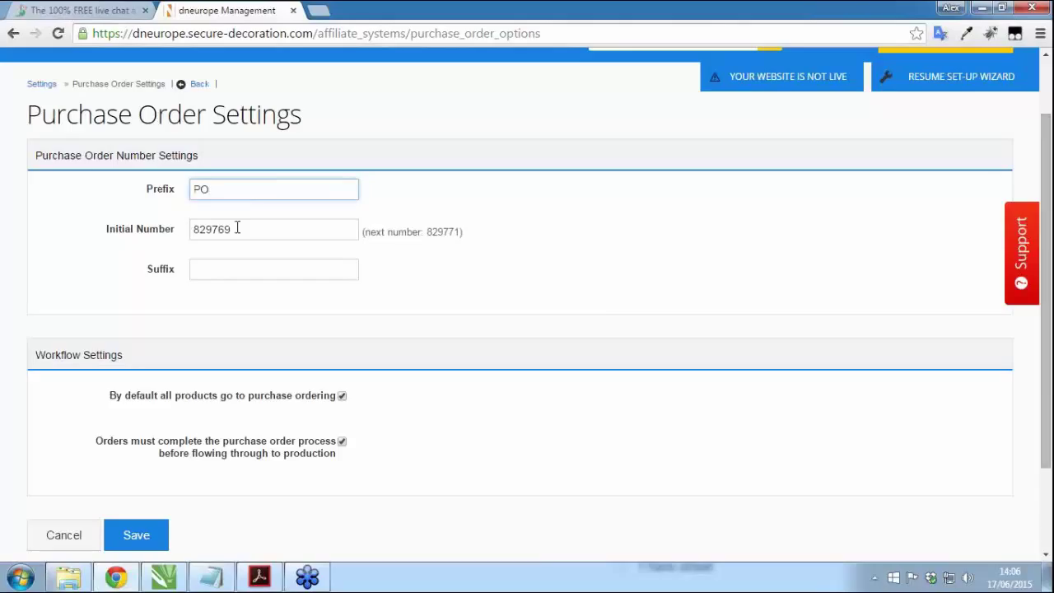
{"action": "left_click", "coordinate": [226, 268]}
{"action": "type", "text": "DNEUROPE"}
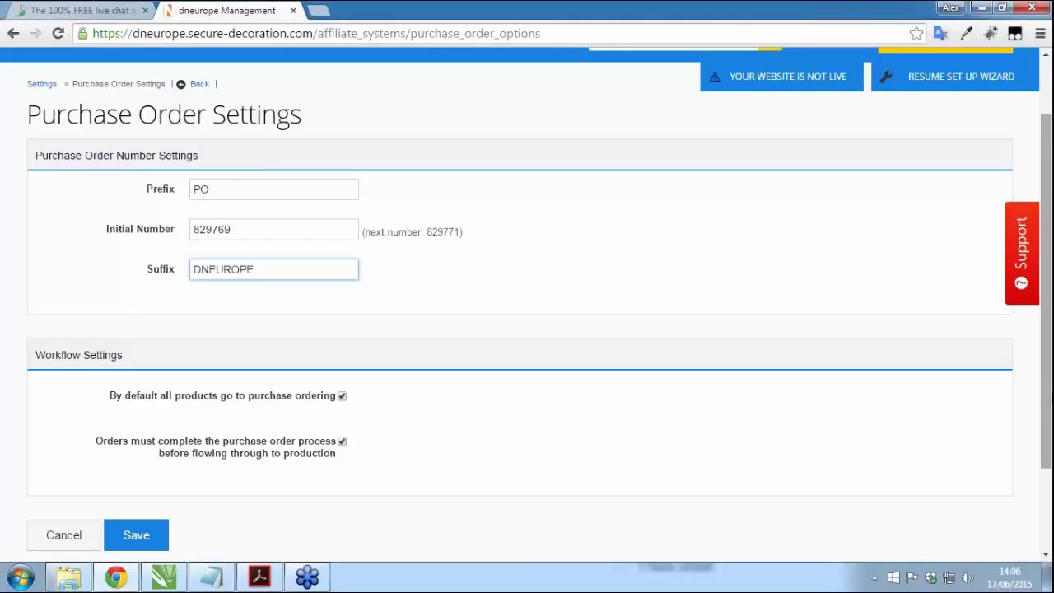
{"action": "scroll", "coordinate": [289, 334], "scroll_direction": "down", "scroll_amount": 2}
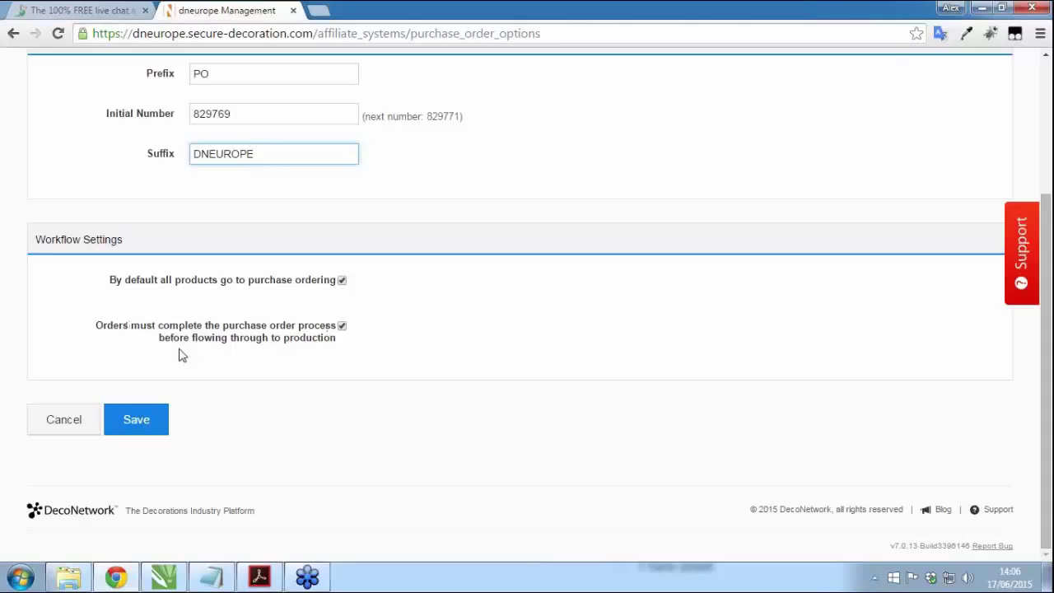
{"action": "left_click", "coordinate": [311, 373]}
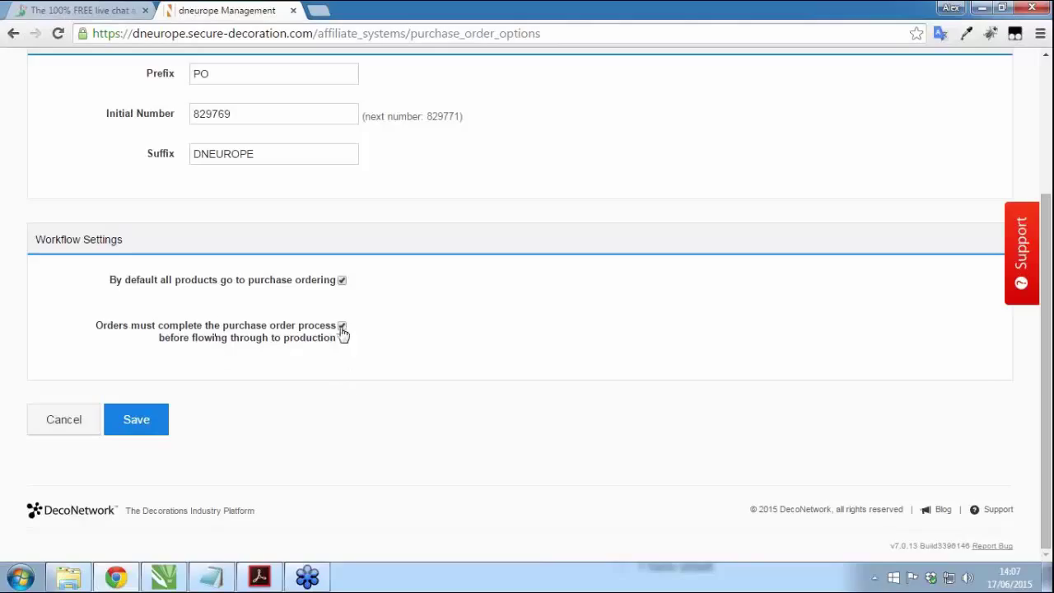
Step: Toggle the purchase-order-before-production requirement off and back on, then save
{"action": "left_click", "coordinate": [342, 327]}
{"action": "left_click", "coordinate": [342, 326]}
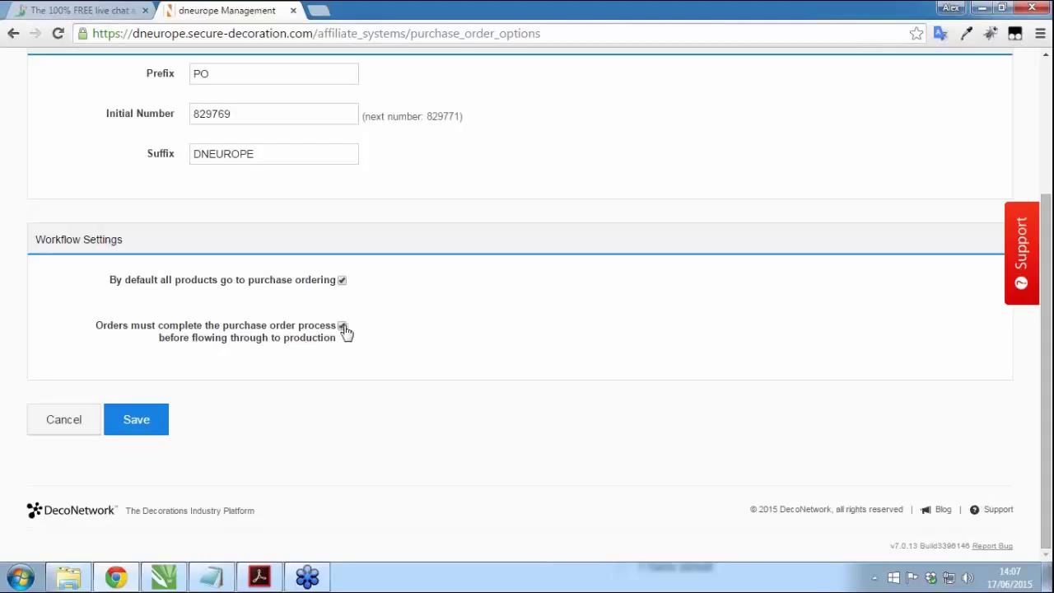
{"action": "left_click", "coordinate": [151, 423]}
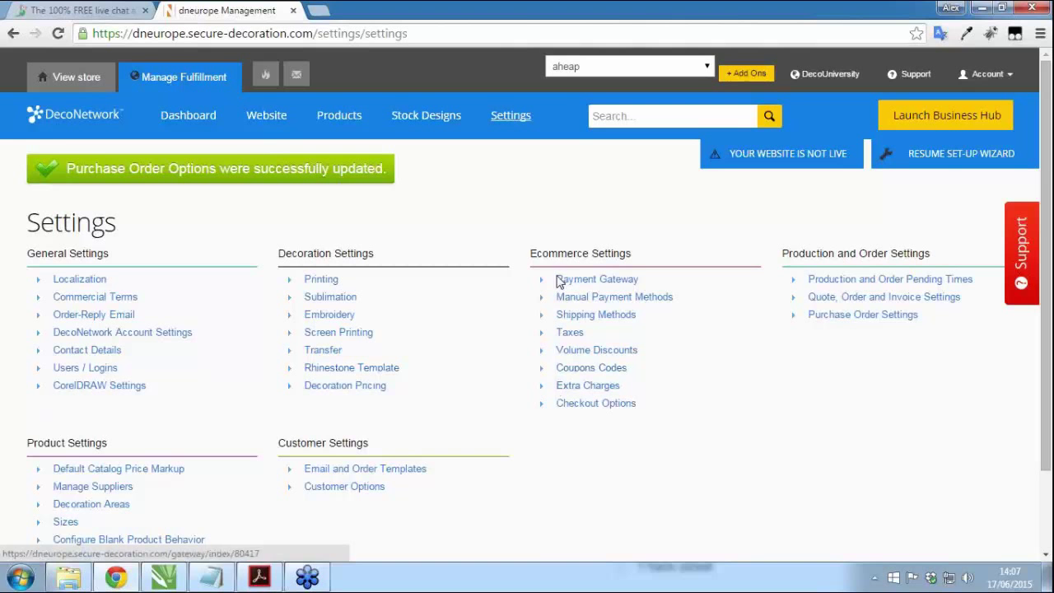
Step: Start a new coupon in Coupon codes with the code 25offnow
{"action": "left_click", "coordinate": [599, 368]}
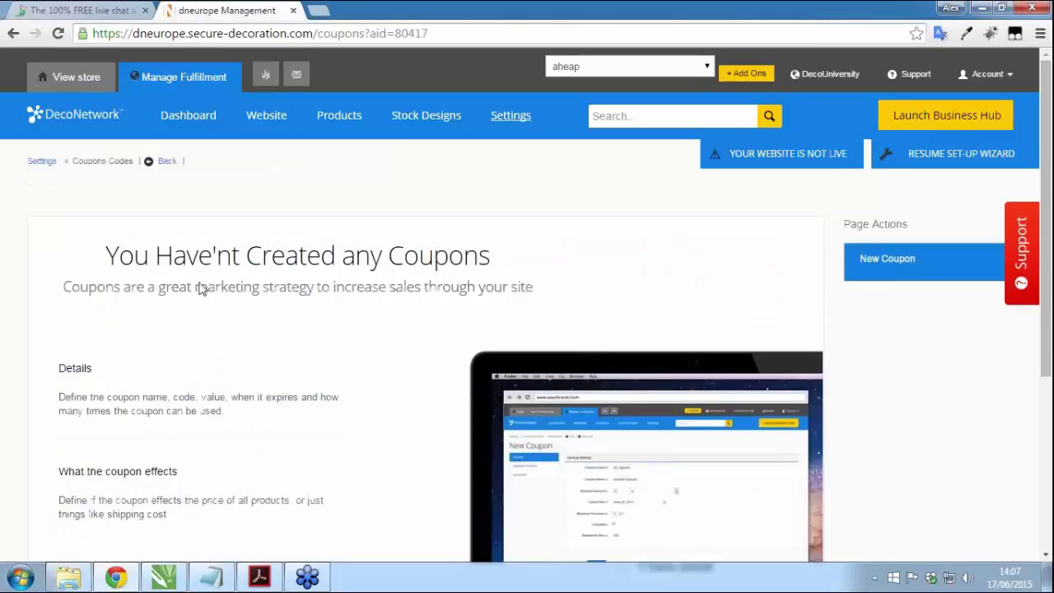
{"action": "scroll", "coordinate": [873, 292], "scroll_direction": "down", "scroll_amount": 1}
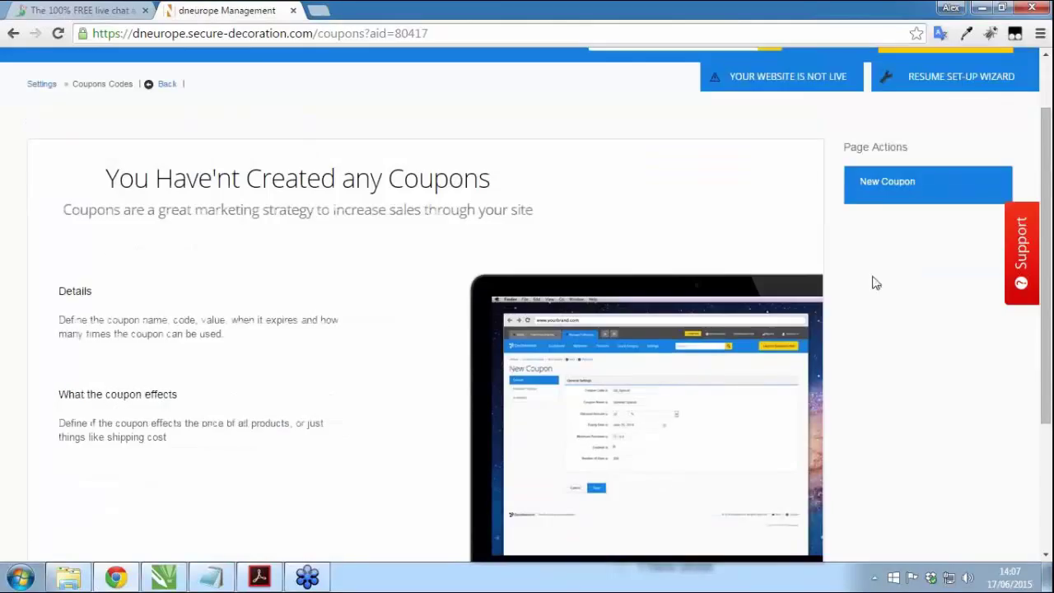
{"action": "left_click", "coordinate": [894, 182]}
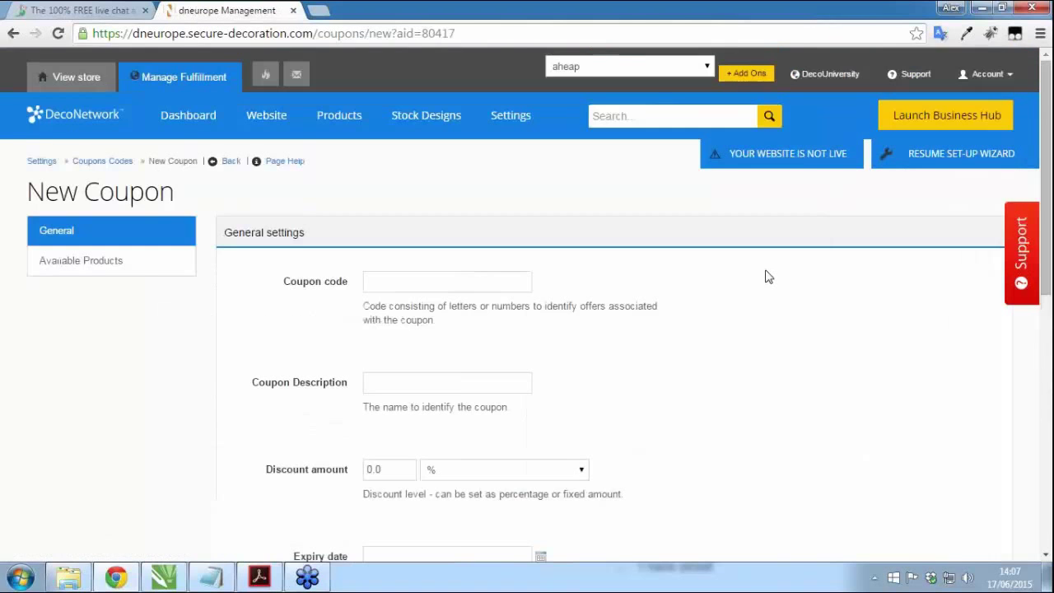
{"action": "scroll", "coordinate": [766, 277], "scroll_direction": "down", "scroll_amount": 1}
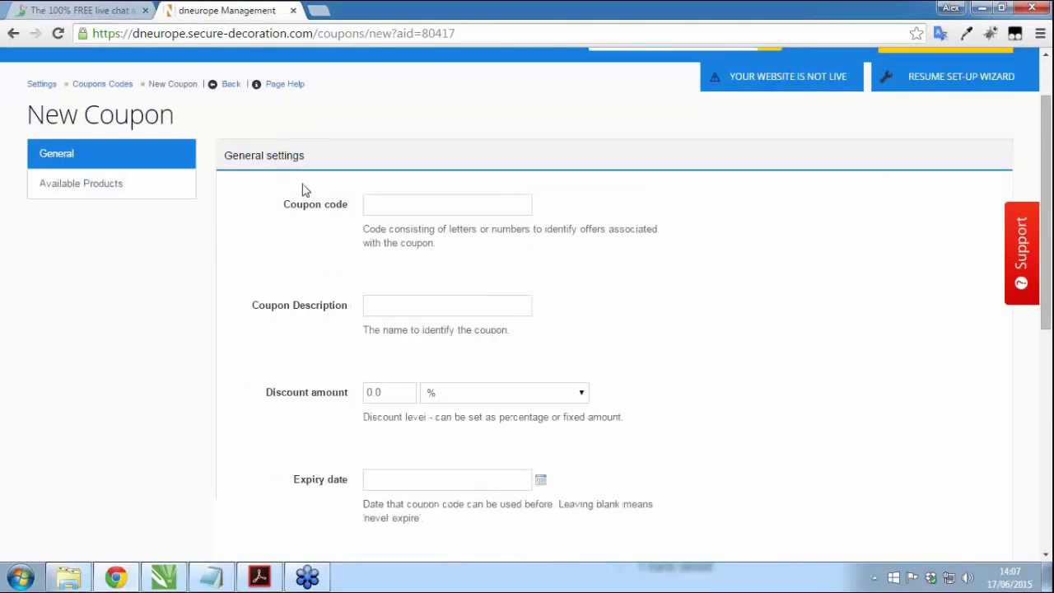
{"action": "left_click", "coordinate": [416, 206]}
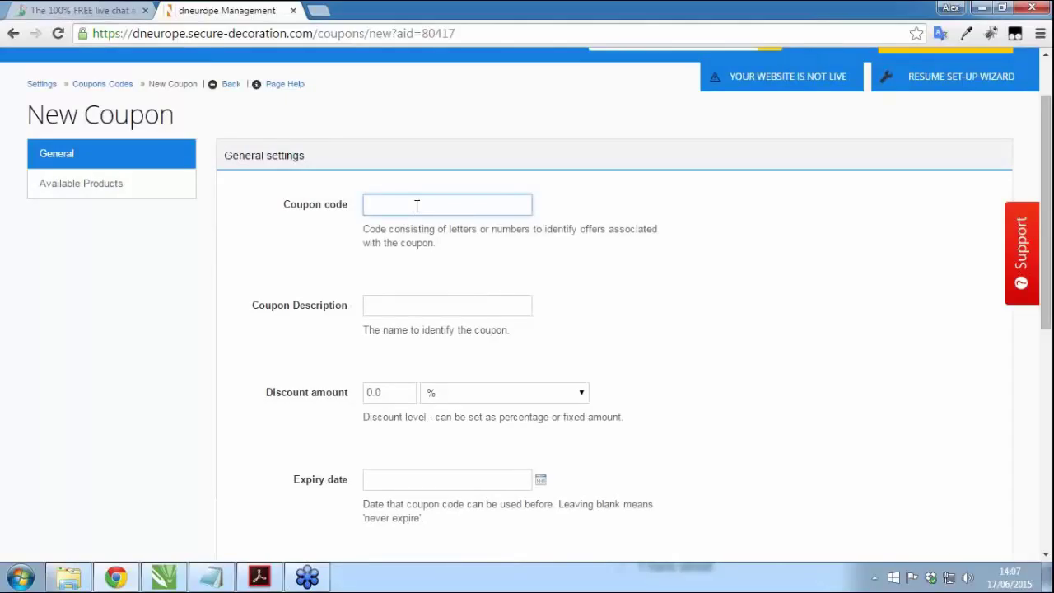
{"action": "type", "text": "25offnow"}
{"action": "left_click", "coordinate": [433, 268]}
Step: Give the coupon the description '25% Discount'
{"action": "scroll", "coordinate": [723, 299], "scroll_direction": "down", "scroll_amount": 1}
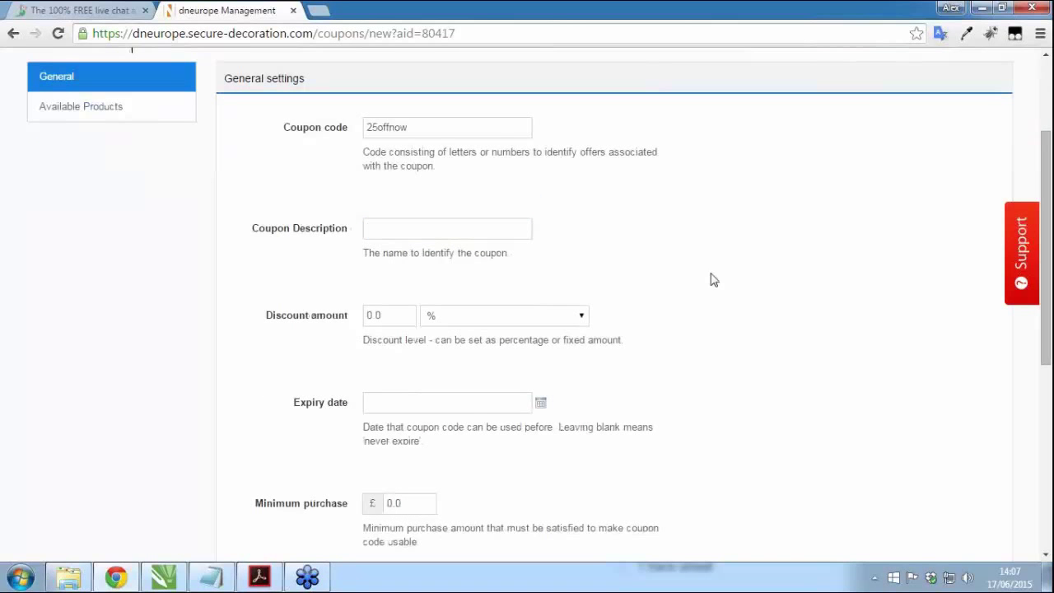
{"action": "left_click", "coordinate": [382, 230]}
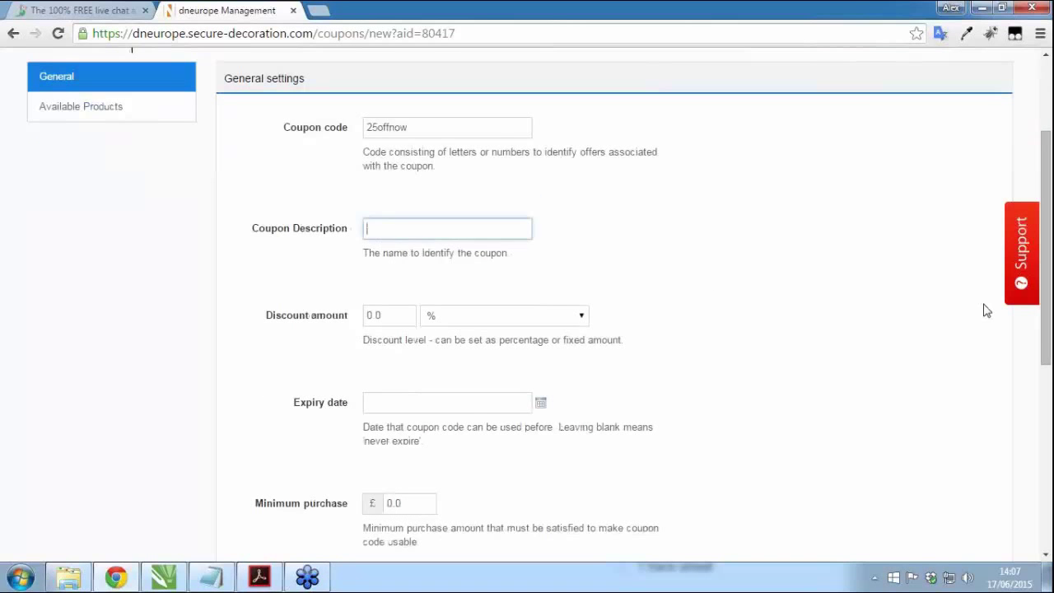
{"action": "type", "text": "2"}
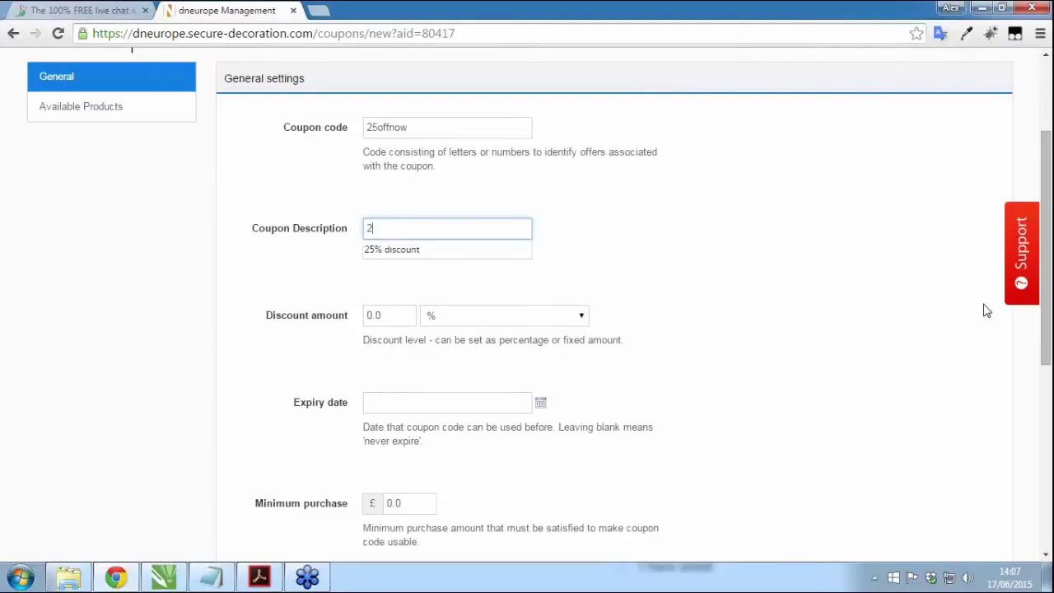
{"action": "type", "text": "5% Discoun"}
{"action": "left_click", "coordinate": [605, 298]}
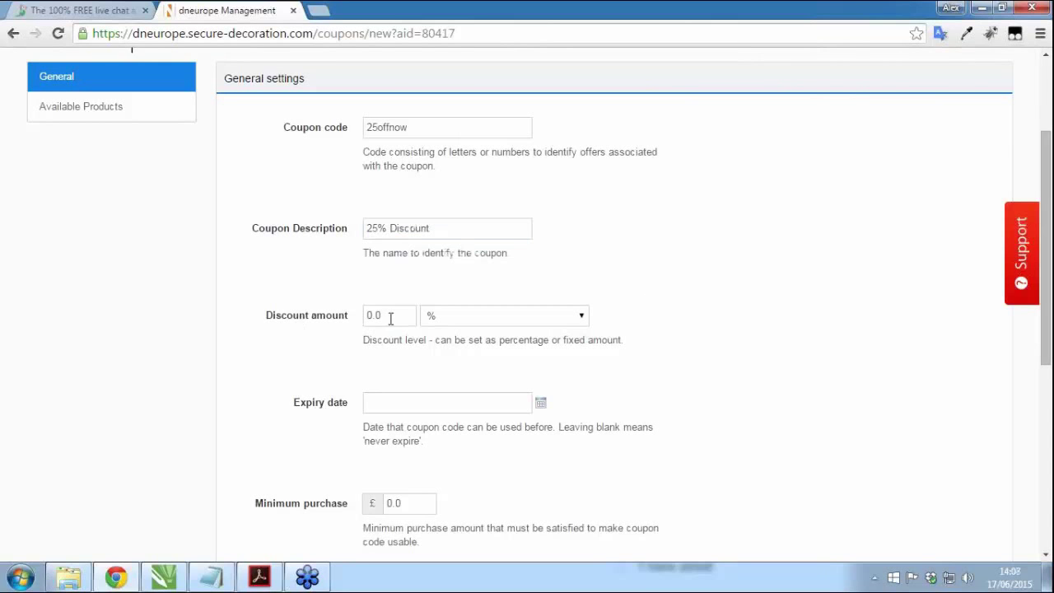
Step: Set the discount to a percentage of 25.00
{"action": "scroll", "coordinate": [387, 321], "scroll_direction": "down", "scroll_amount": 1}
{"action": "scroll", "coordinate": [362, 253], "scroll_direction": "up", "scroll_amount": 1}
{"action": "left_click", "coordinate": [437, 322]}
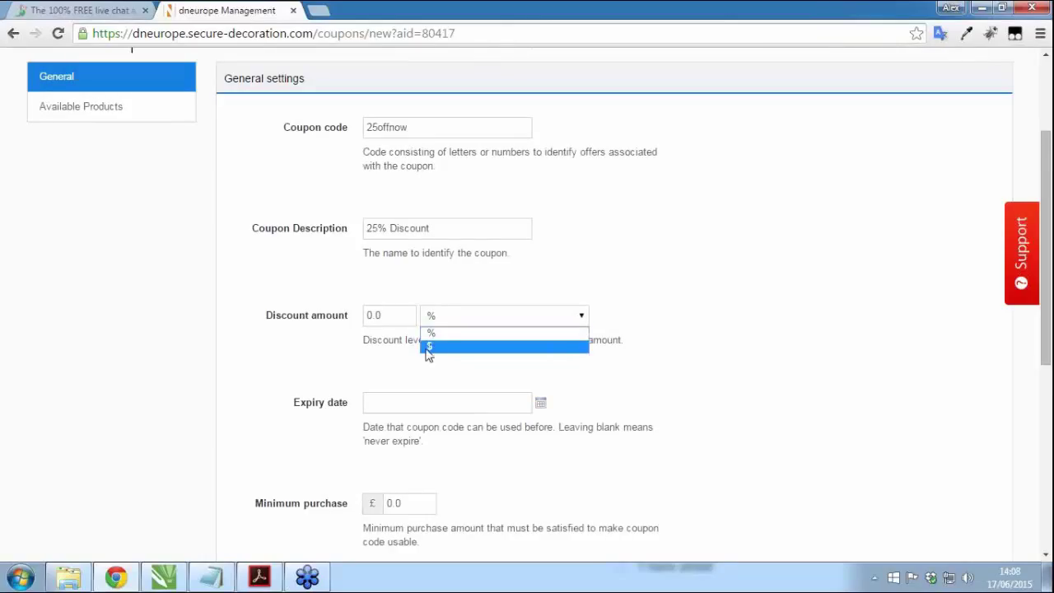
{"action": "left_click", "coordinate": [395, 353]}
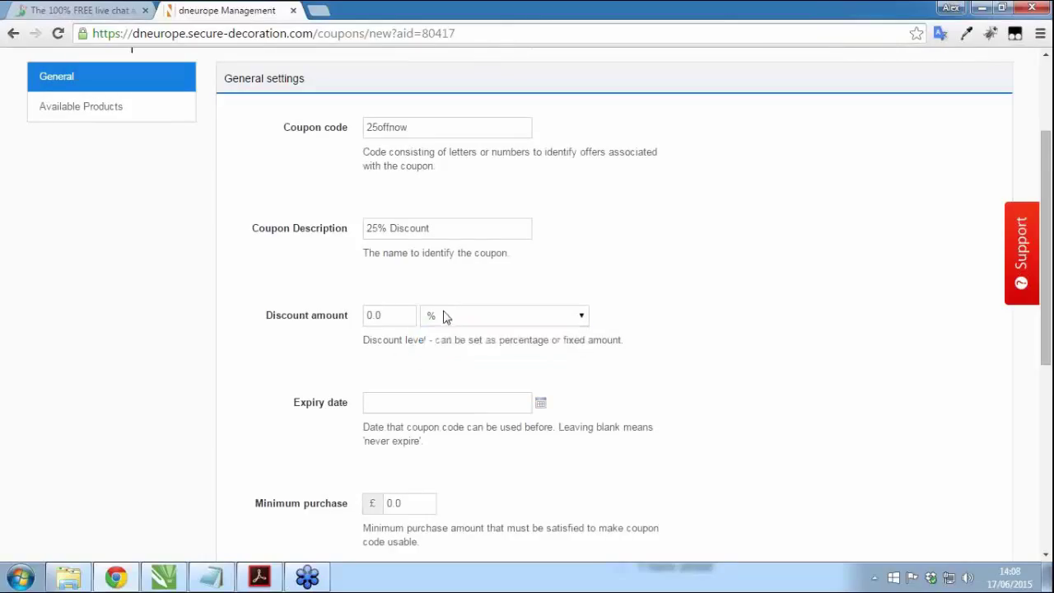
{"action": "left_click_drag", "start_coordinate": [393, 315], "coordinate": [282, 324]}
{"action": "type", "text": "25"}
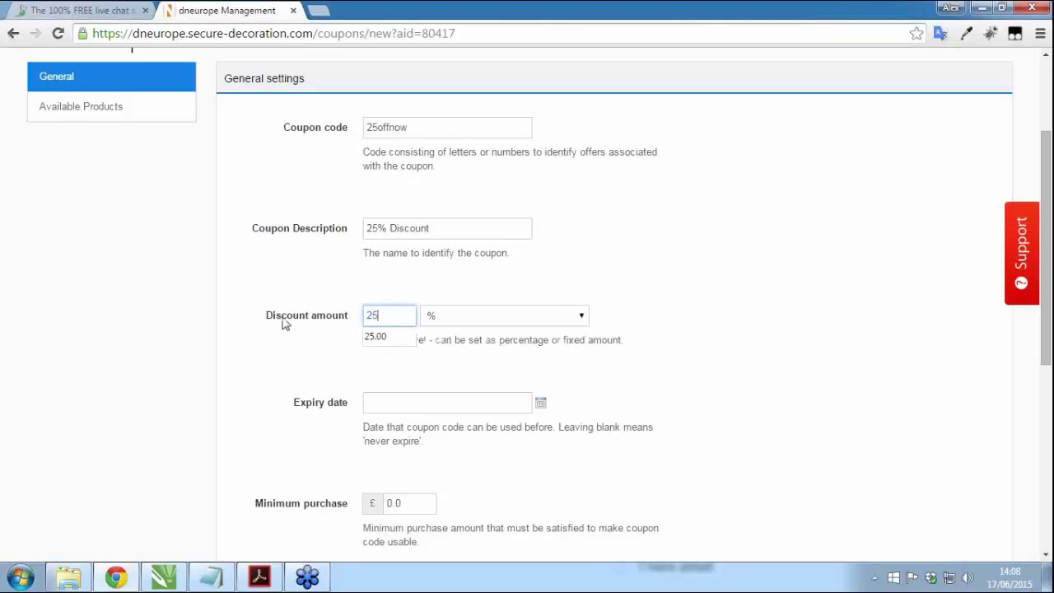
{"action": "type", "text": ".00"}
{"action": "left_click", "coordinate": [709, 364]}
Step: Leave the coupon with no expiry date and mark it Enabled
{"action": "scroll", "coordinate": [741, 370], "scroll_direction": "down", "scroll_amount": 2}
{"action": "left_click", "coordinate": [541, 250]}
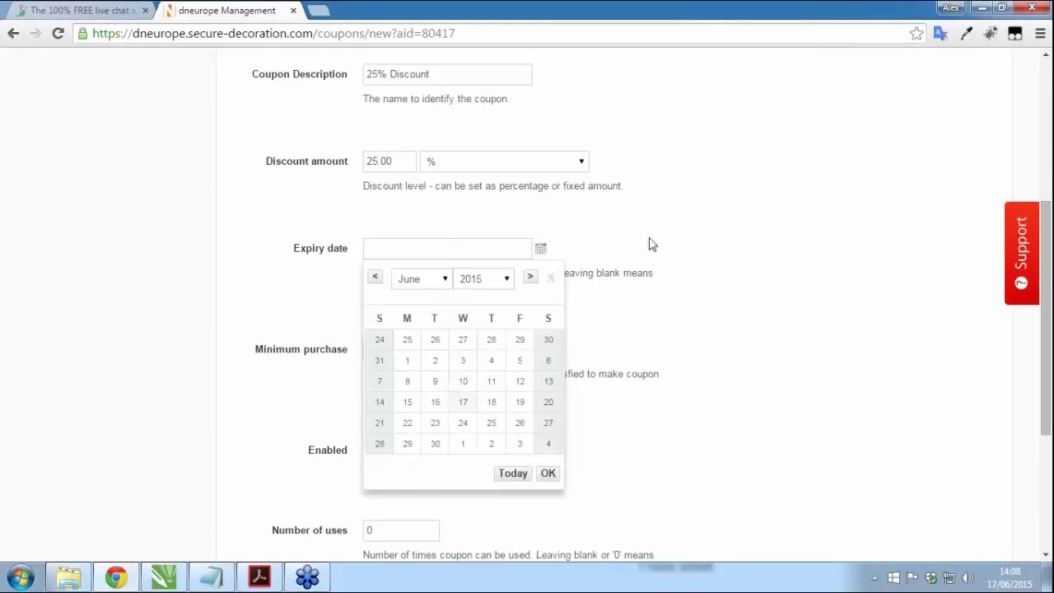
{"action": "left_click", "coordinate": [440, 216]}
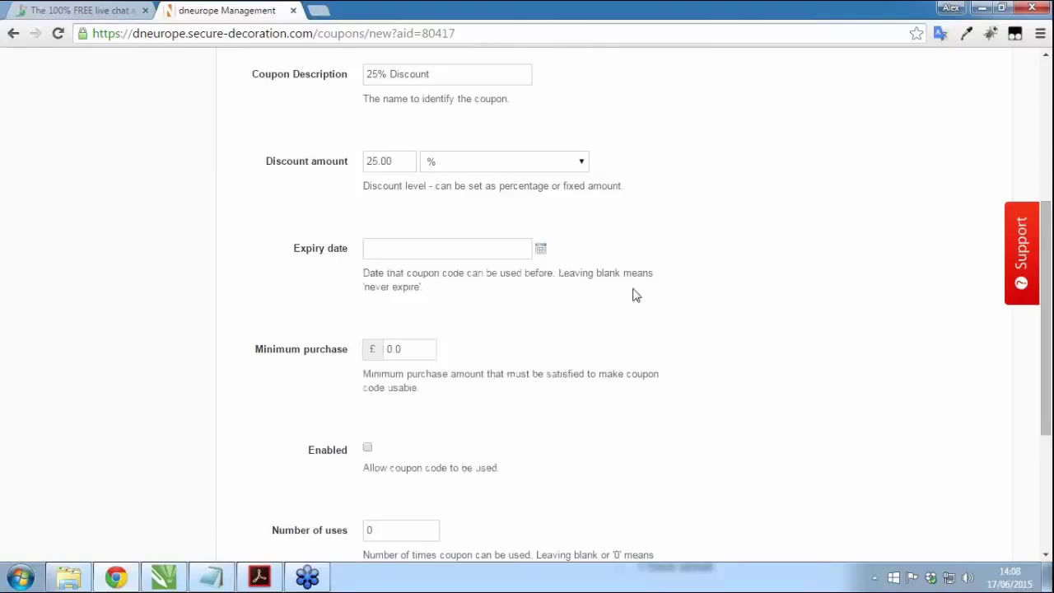
{"action": "scroll", "coordinate": [321, 317], "scroll_direction": "down", "scroll_amount": 1}
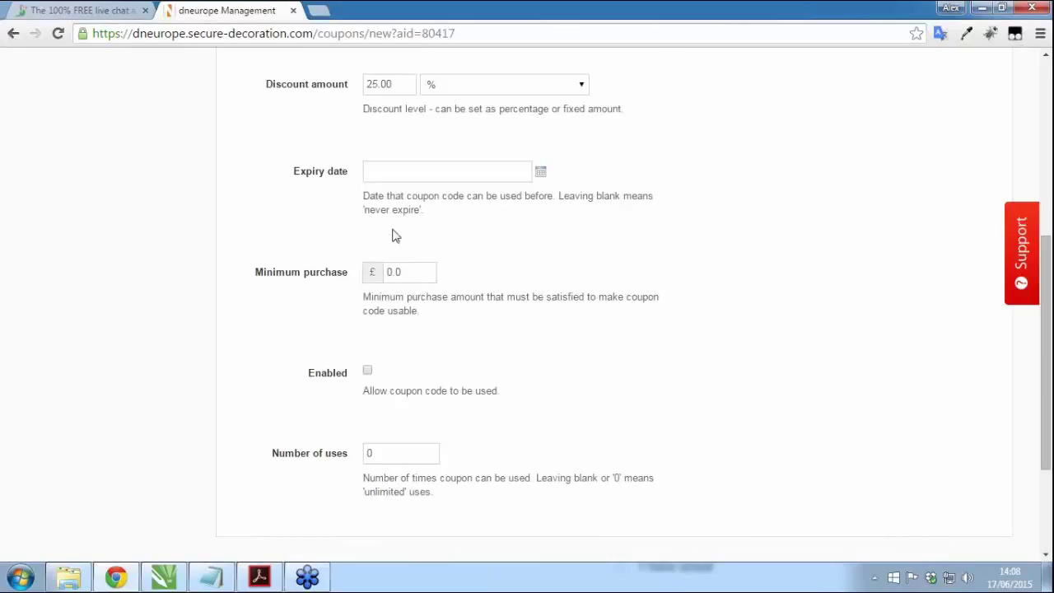
{"action": "scroll", "coordinate": [393, 236], "scroll_direction": "down", "scroll_amount": 2}
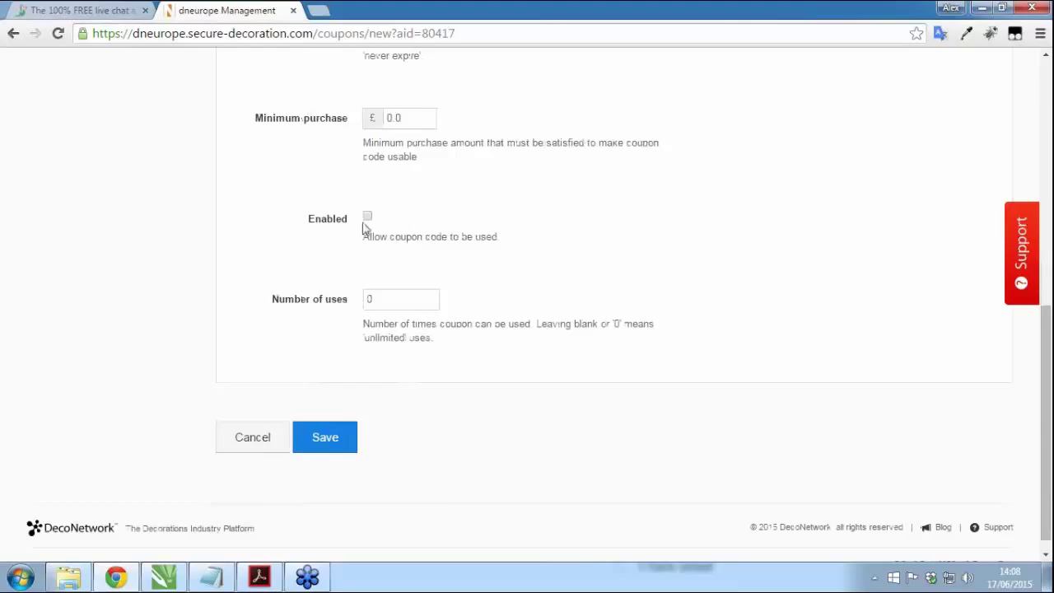
{"action": "left_click", "coordinate": [367, 218]}
{"action": "scroll", "coordinate": [375, 346], "scroll_direction": "up", "scroll_amount": 1}
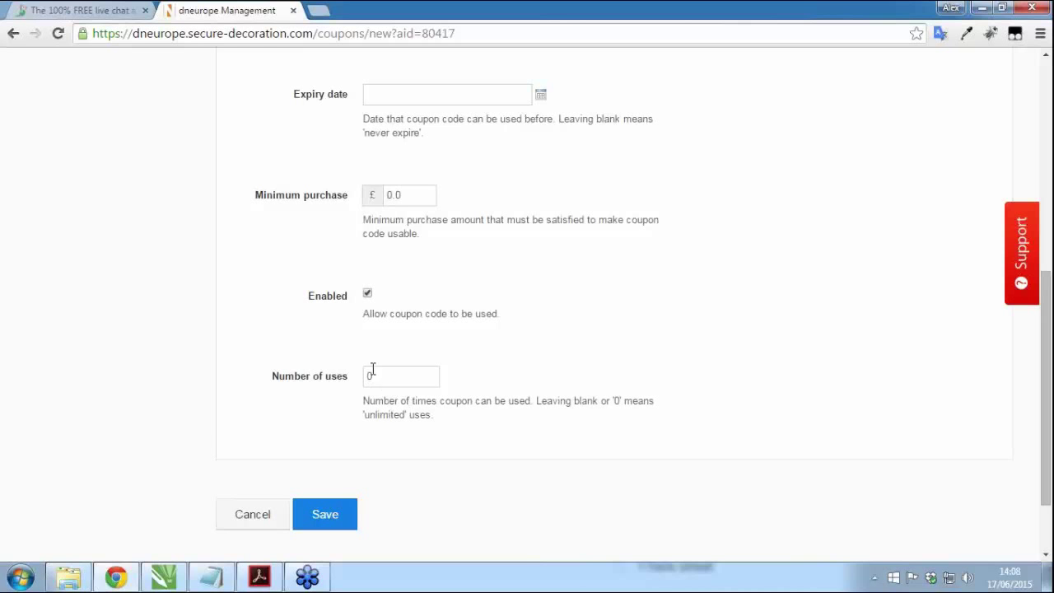
{"action": "scroll", "coordinate": [93, 438], "scroll_direction": "up", "scroll_amount": 5}
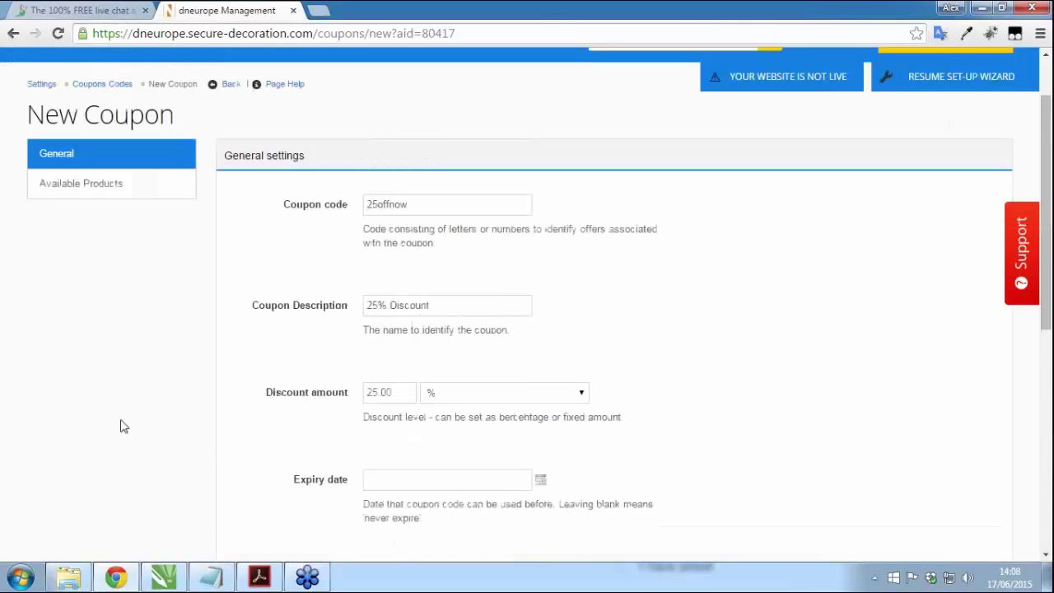
{"action": "left_click", "coordinate": [78, 184]}
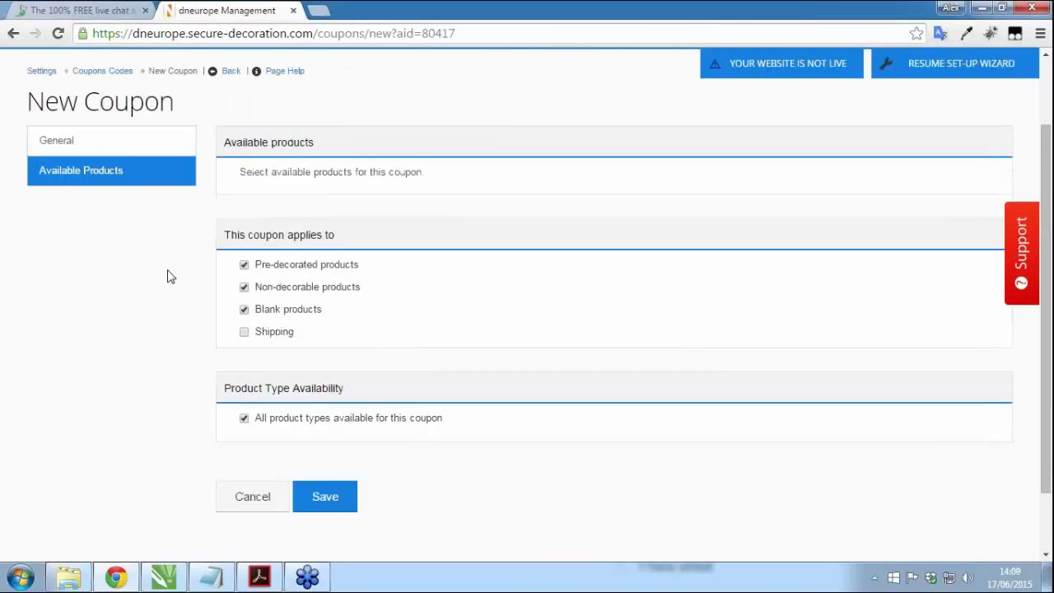
Step: Extend the coupon to blank products and shipping, keep all product types, and save
{"action": "left_click", "coordinate": [244, 309]}
{"action": "scroll", "coordinate": [127, 400], "scroll_direction": "down", "scroll_amount": 2}
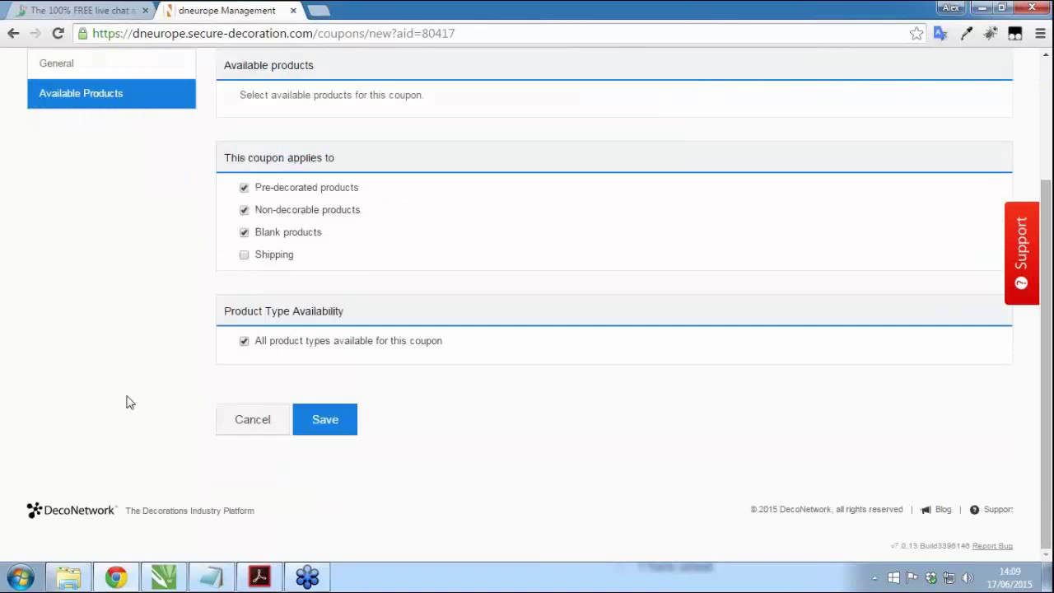
{"action": "left_click", "coordinate": [245, 342]}
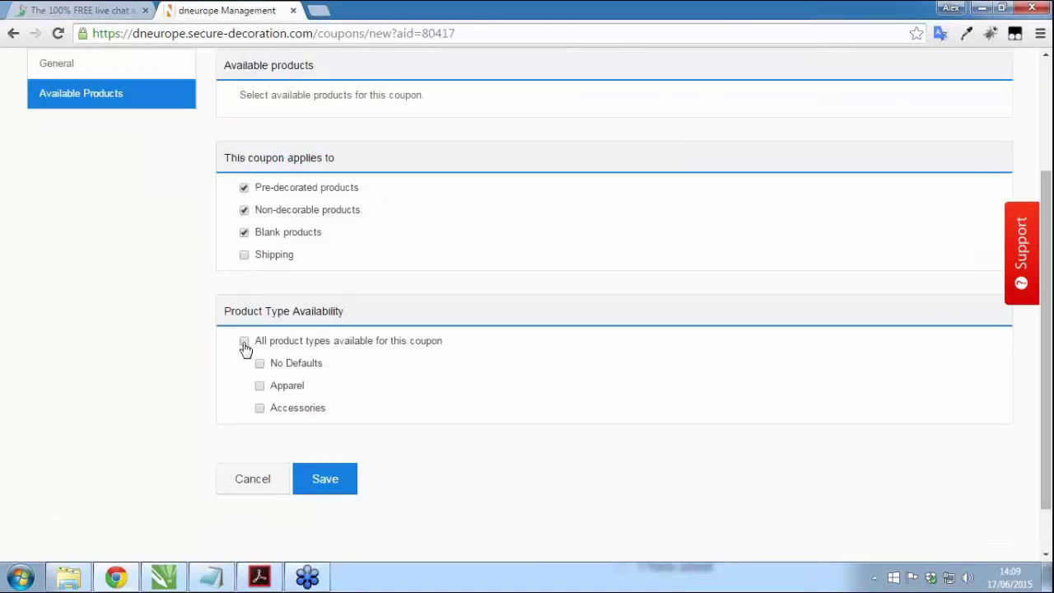
{"action": "left_click", "coordinate": [244, 345]}
{"action": "left_click", "coordinate": [245, 257]}
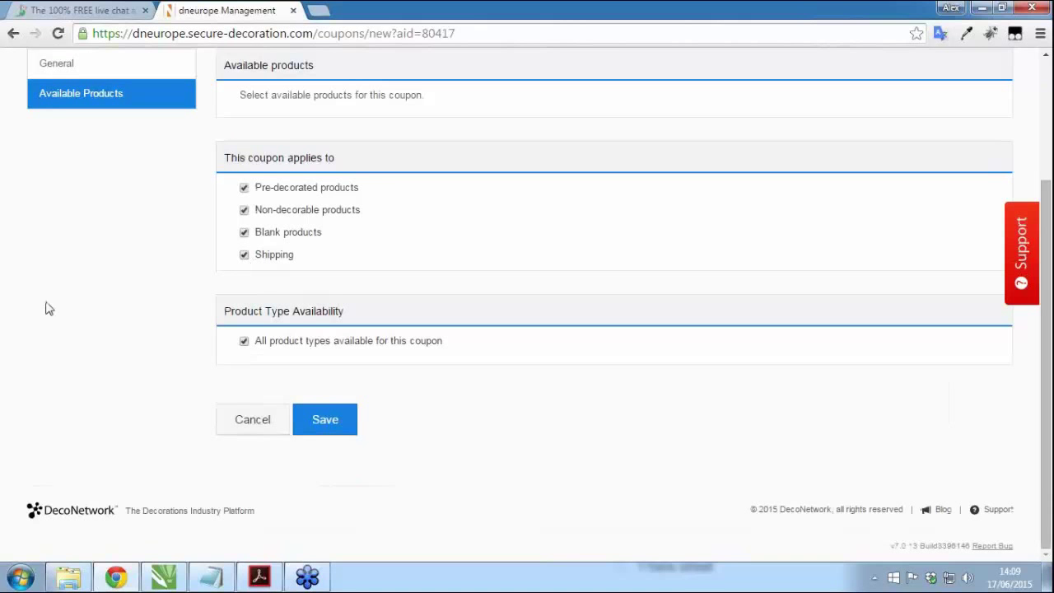
{"action": "left_click", "coordinate": [324, 426]}
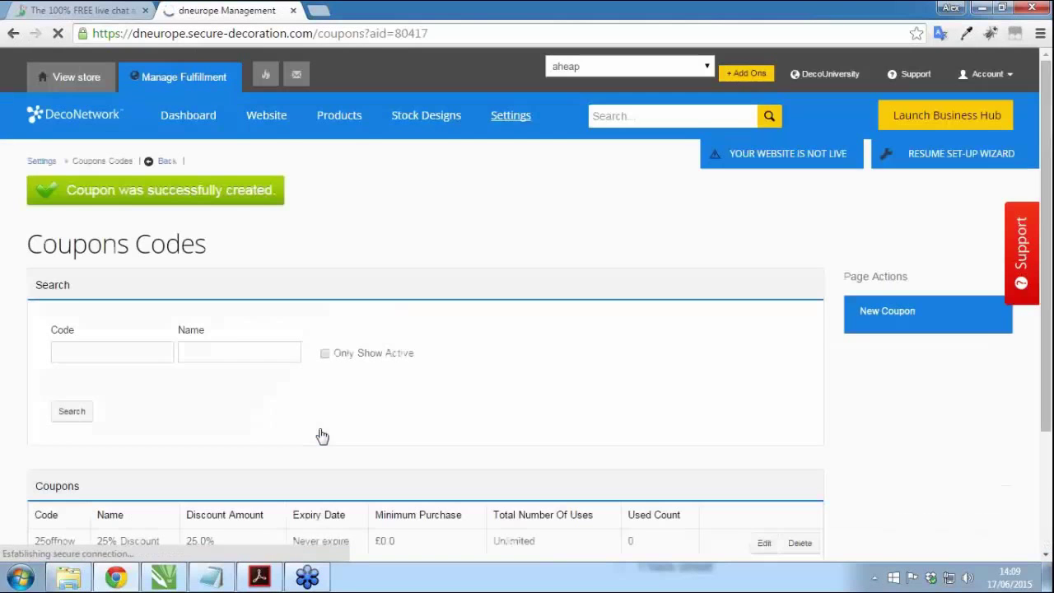
Step: Check the 25offnow coupon in the Coupons list, then go to the Products catalogue
{"action": "scroll", "coordinate": [747, 331], "scroll_direction": "down", "scroll_amount": 1}
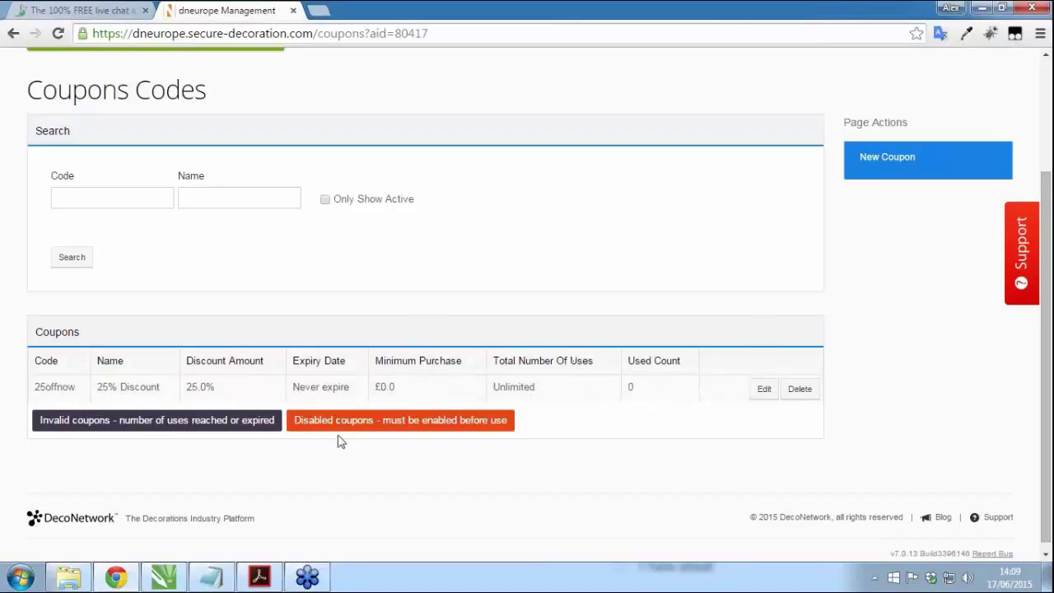
{"action": "scroll", "coordinate": [596, 400], "scroll_direction": "up", "scroll_amount": 2}
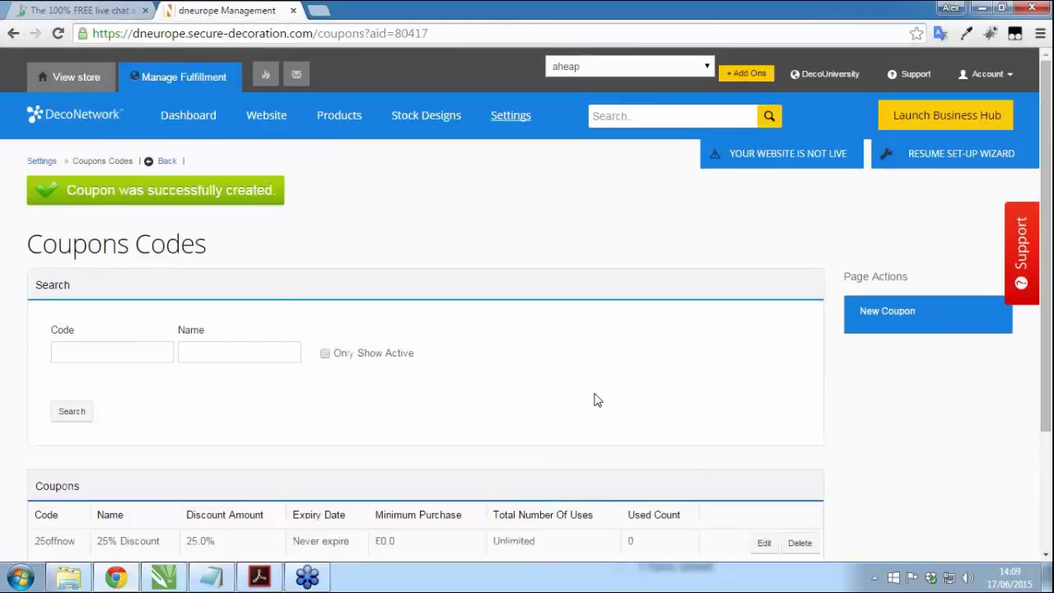
{"action": "left_click", "coordinate": [337, 118]}
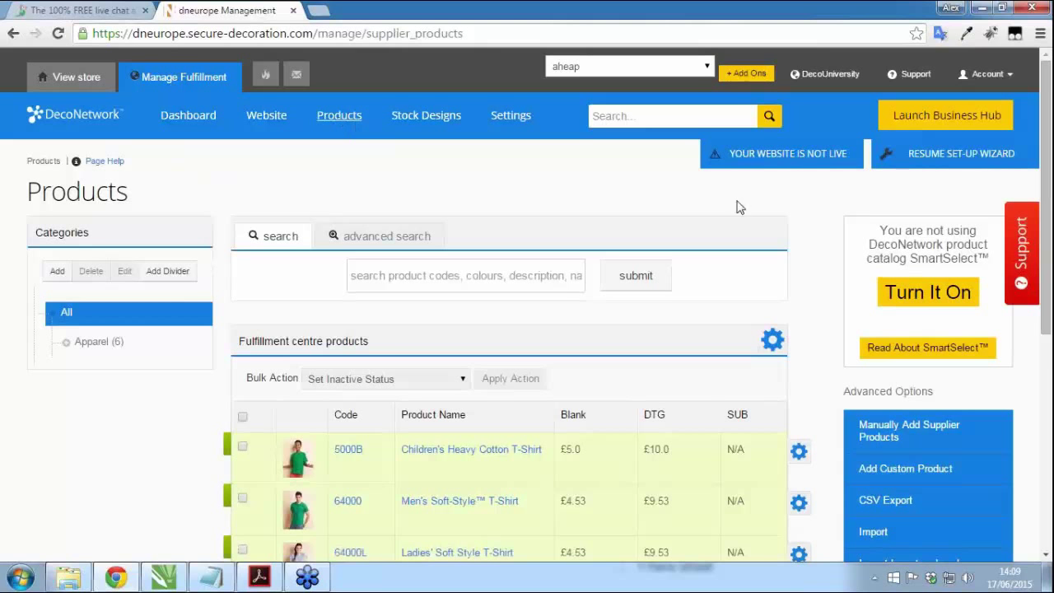
Step: Create the Phone Cases product category, then switch to phone case.cdr in CorelDRAW
{"action": "scroll", "coordinate": [815, 218], "scroll_direction": "down", "scroll_amount": 1}
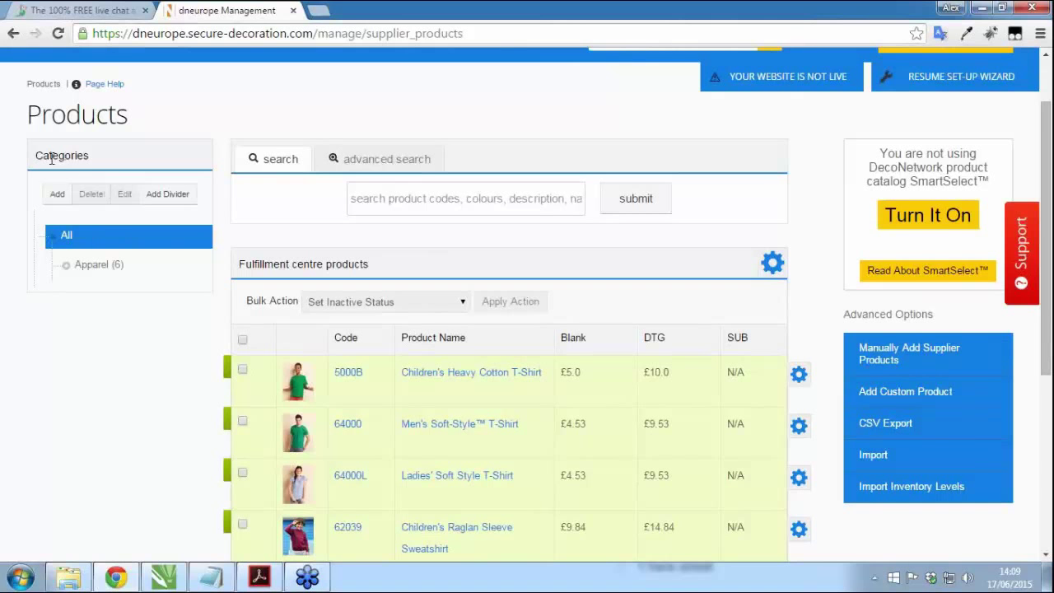
{"action": "left_click", "coordinate": [56, 197]}
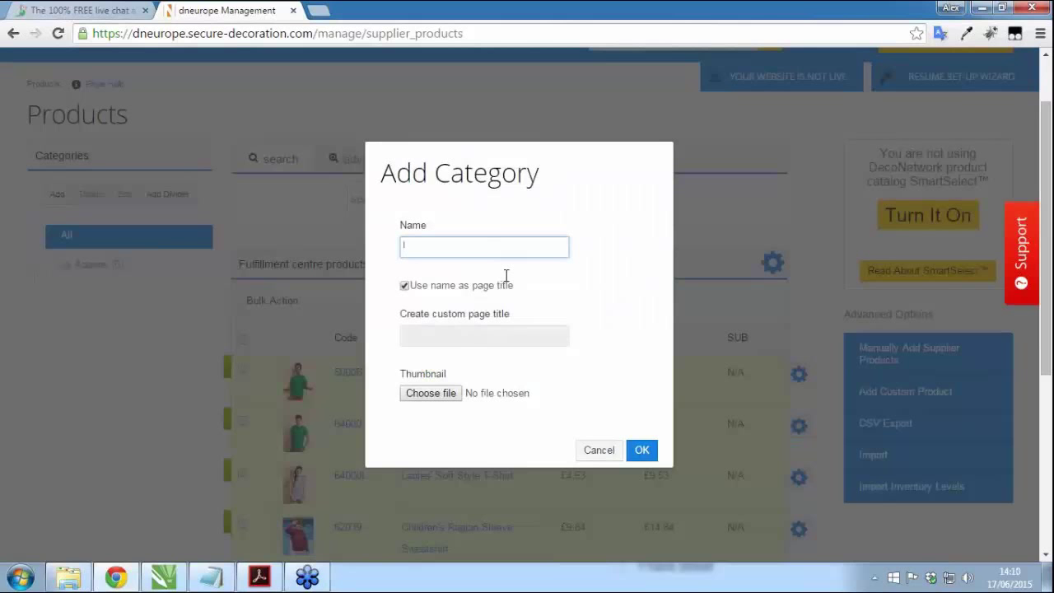
{"action": "type", "text": "Phone Cases"}
{"action": "left_click", "coordinate": [641, 449]}
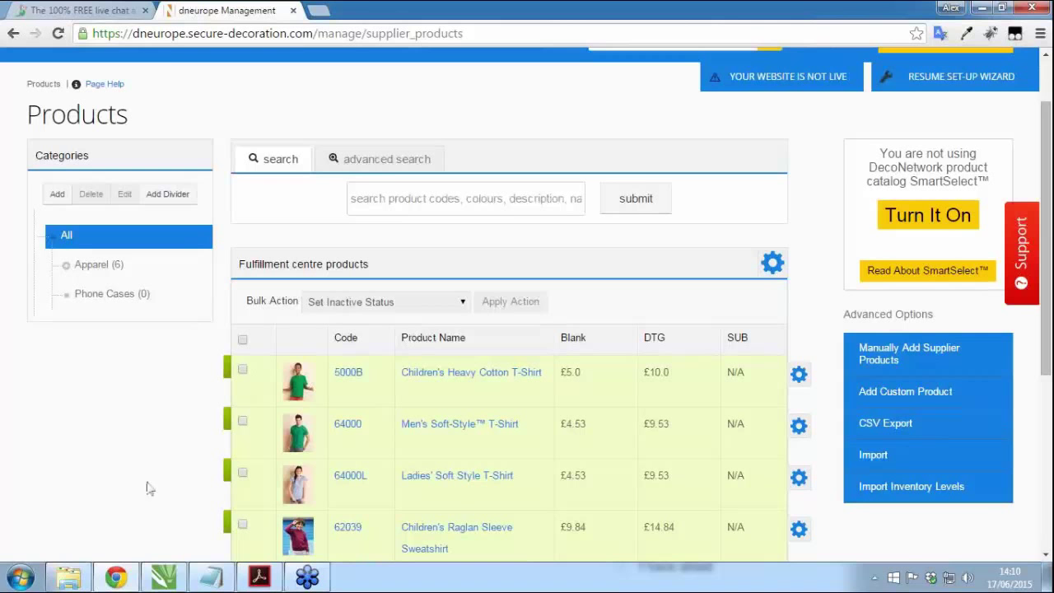
{"action": "left_click", "coordinate": [169, 578]}
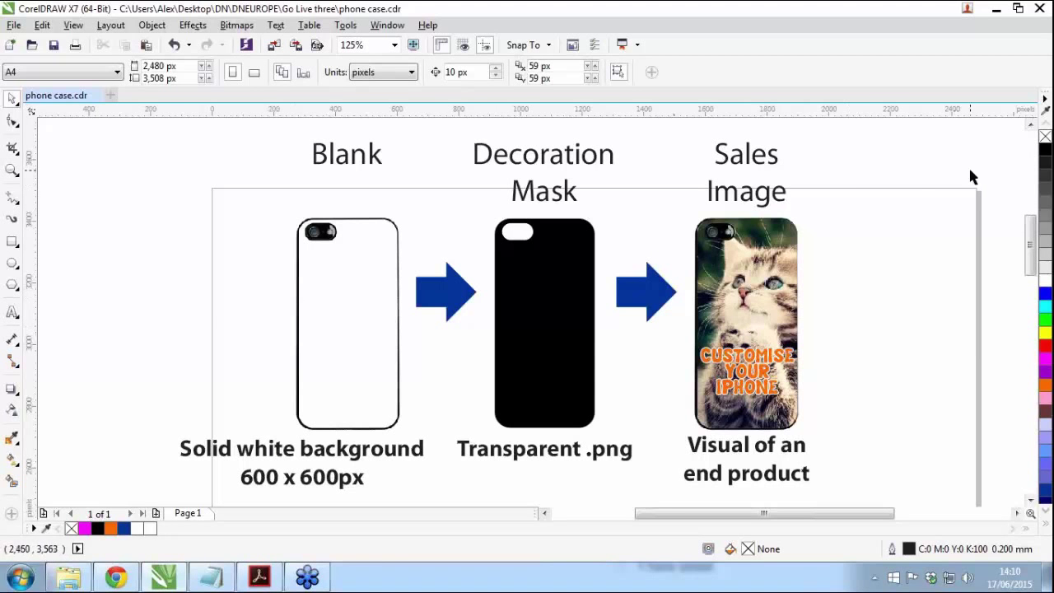
Step: Drag a copy of the blank white phone case below the Blank/Decoration Mask/Sales Image diagram
{"action": "left_click", "coordinate": [342, 288]}
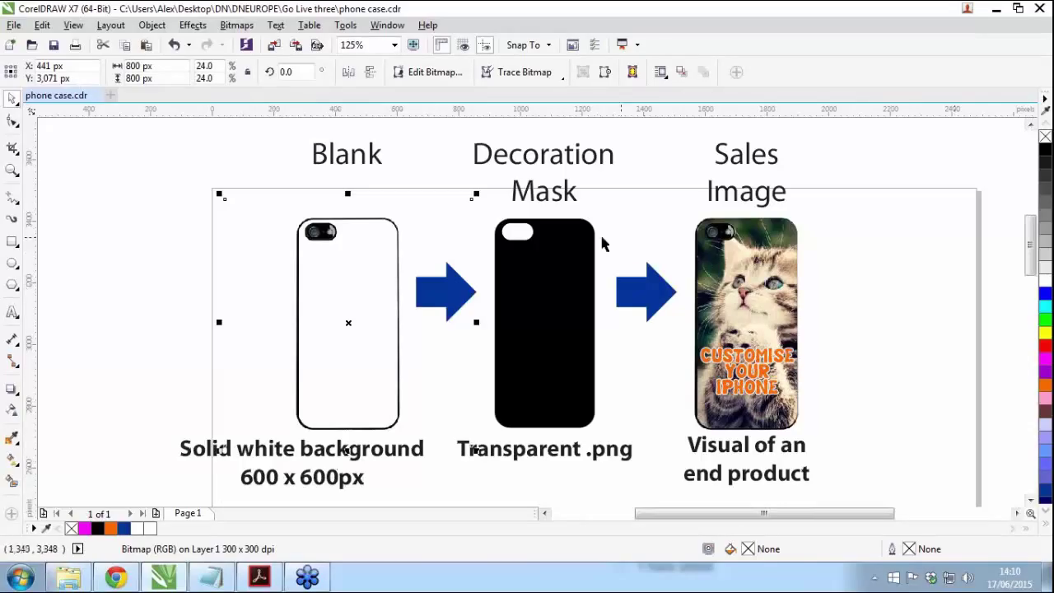
{"action": "left_click", "coordinate": [549, 322]}
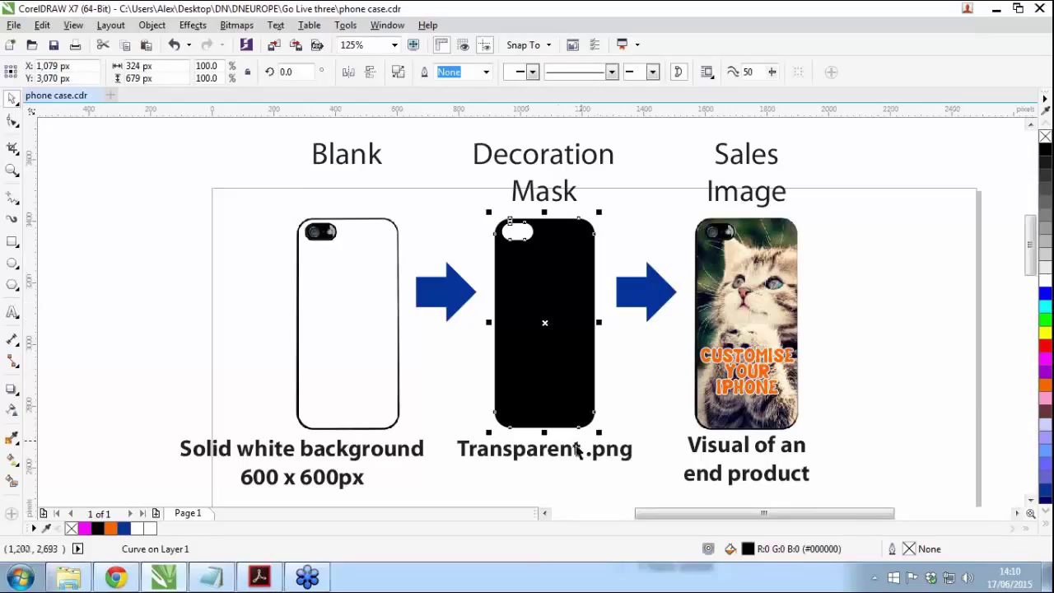
{"action": "left_click", "coordinate": [972, 392]}
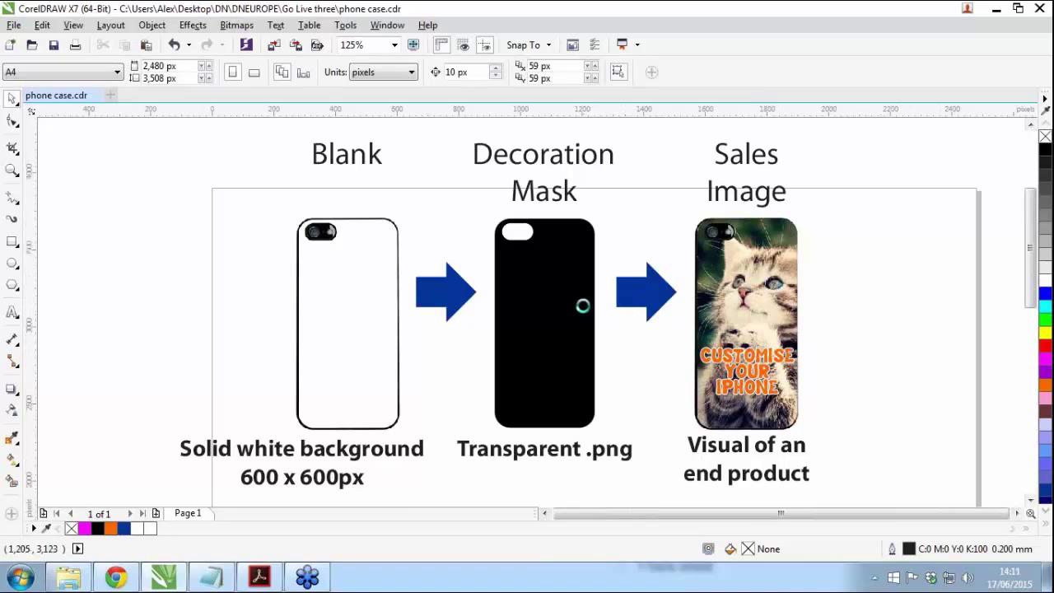
{"action": "scroll", "coordinate": [593, 343], "scroll_direction": "down", "scroll_amount": 2}
{"action": "scroll", "coordinate": [598, 446], "scroll_direction": "up", "scroll_amount": 1}
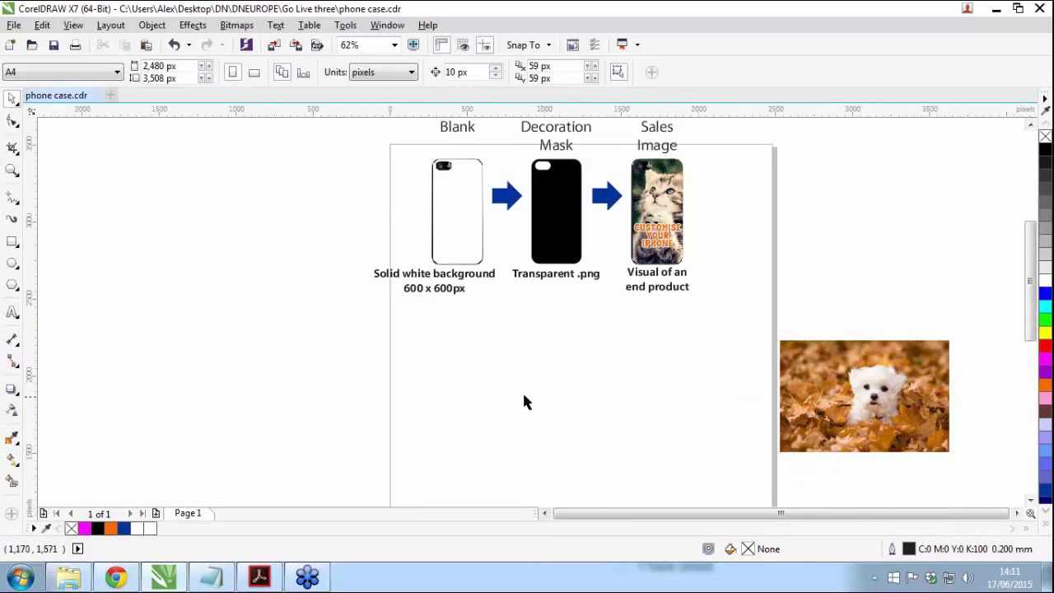
{"action": "left_click", "coordinate": [457, 208]}
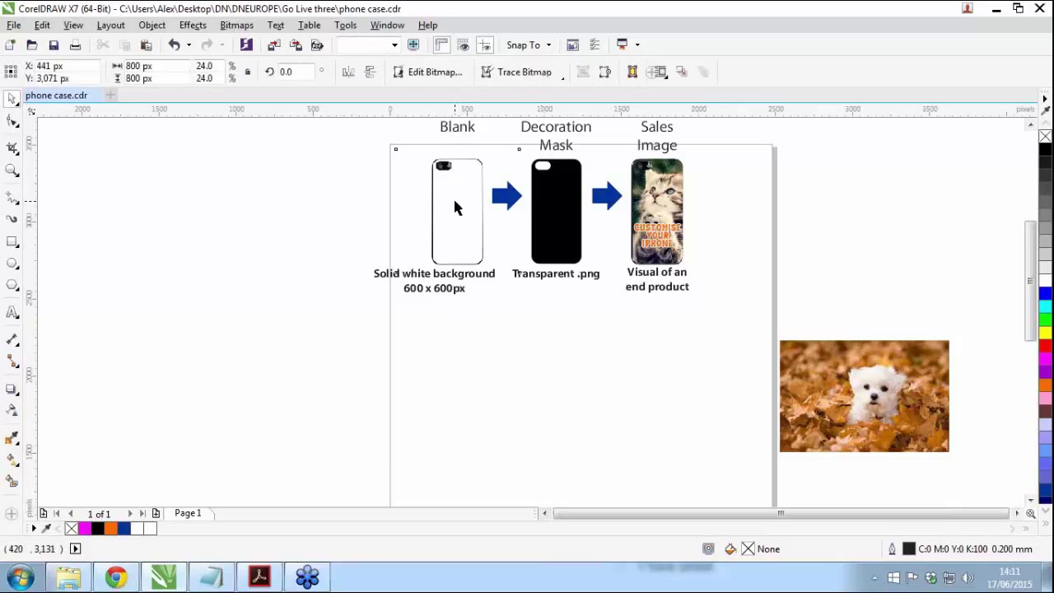
{"action": "left_click_drag", "start_coordinate": [454, 206], "coordinate": [447, 389]}
{"action": "left_click", "coordinate": [601, 446]}
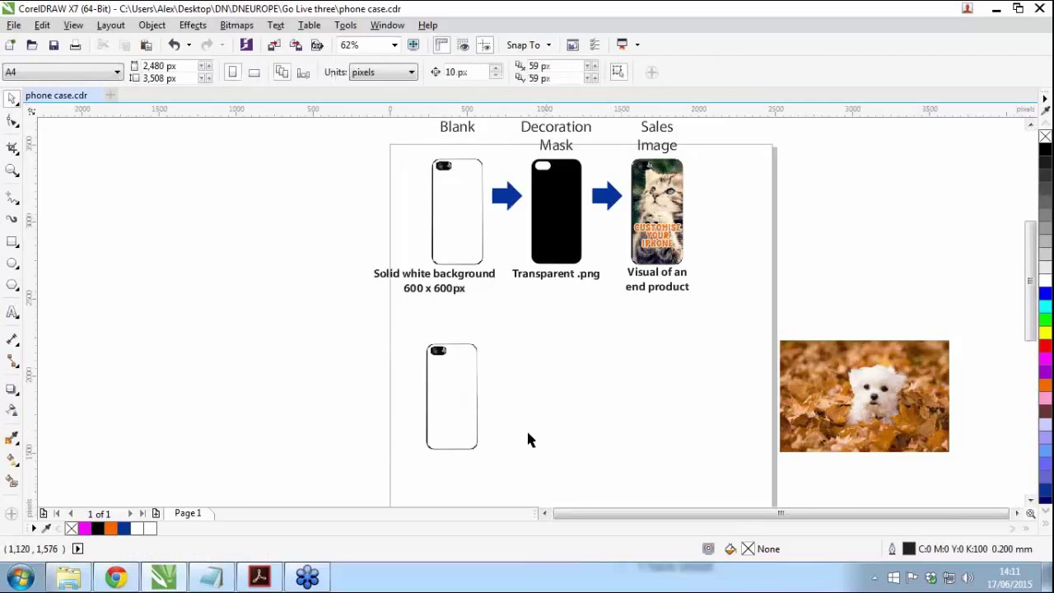
{"action": "scroll", "coordinate": [497, 404], "scroll_direction": "up", "scroll_amount": 2}
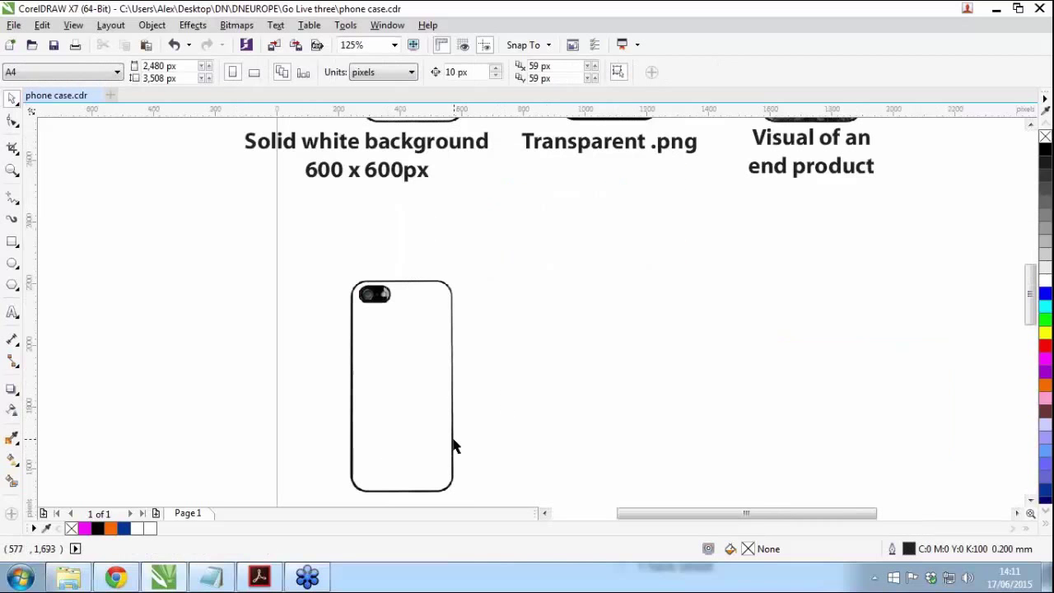
{"action": "scroll", "coordinate": [466, 452], "scroll_direction": "up", "scroll_amount": 1}
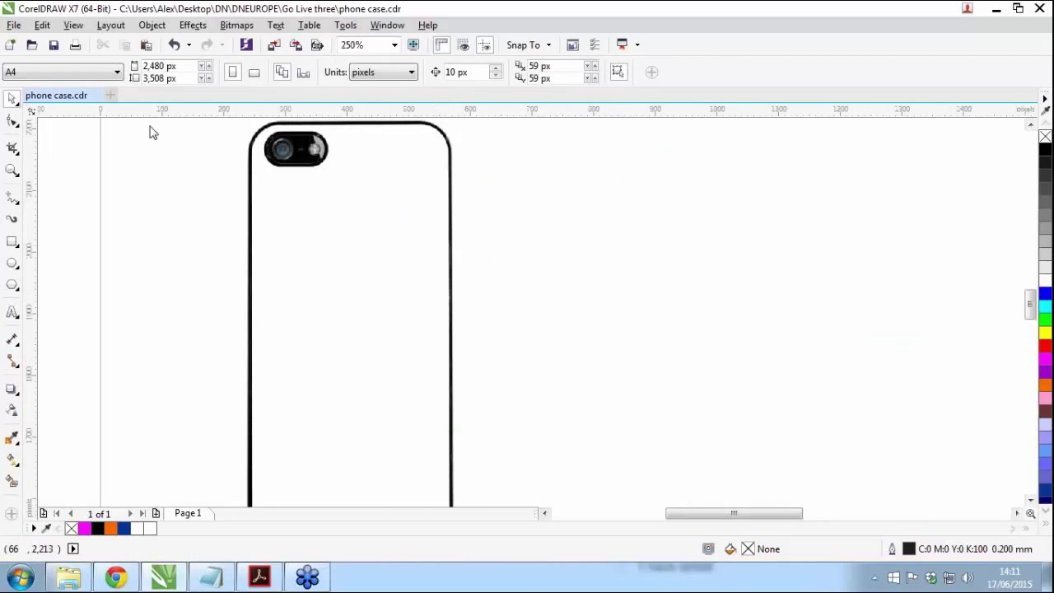
Step: Enable Snap To Guidelines and add guidelines at the case's top, left and right edges
{"action": "left_click", "coordinate": [73, 25]}
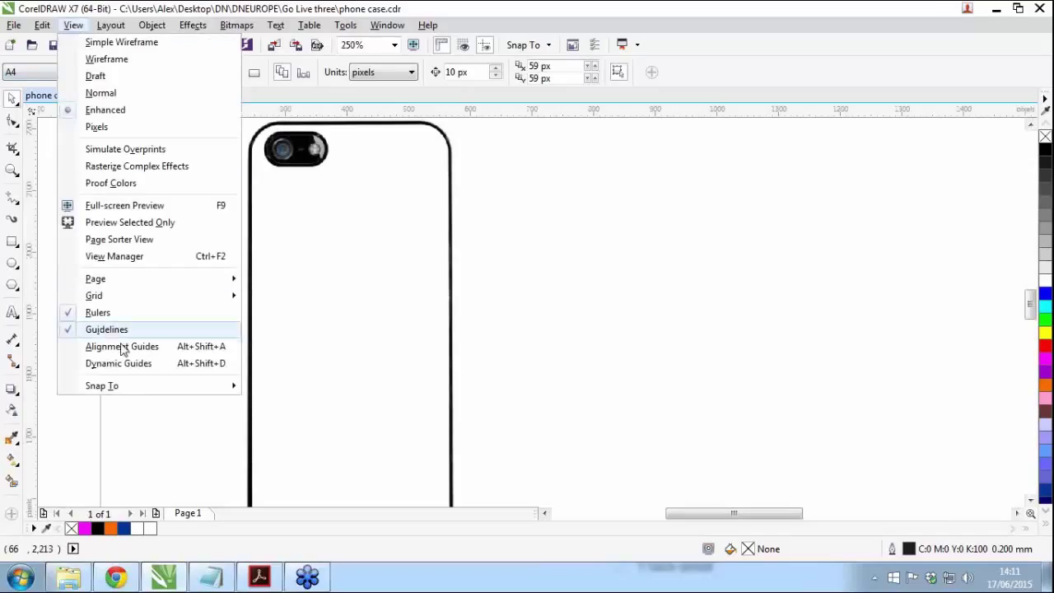
{"action": "mouse_move", "coordinate": [233, 386]}
{"action": "left_click", "coordinate": [304, 440]}
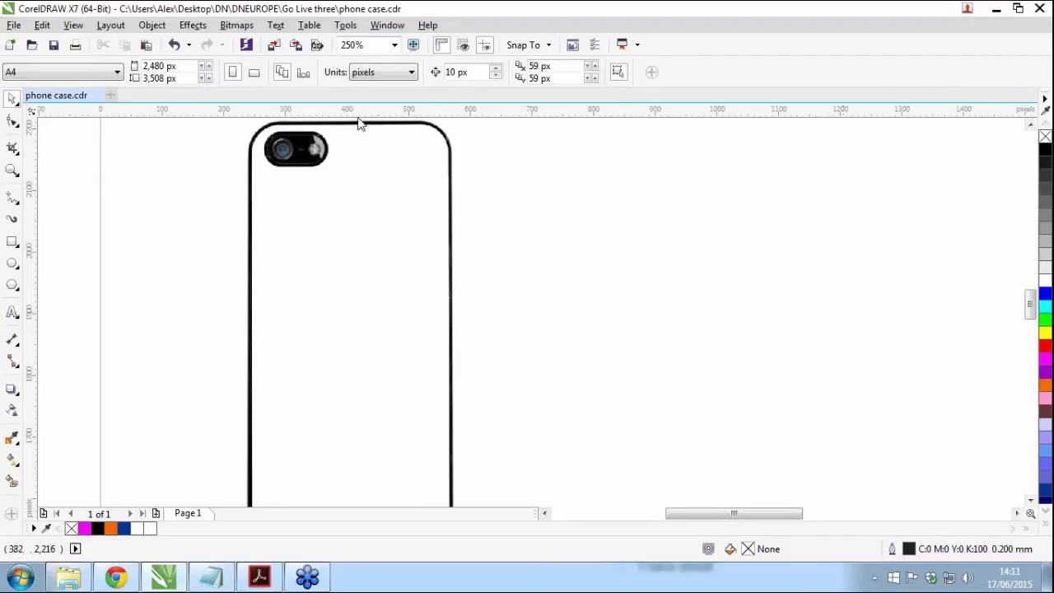
{"action": "left_click_drag", "start_coordinate": [355, 117], "coordinate": [387, 412]}
{"action": "scroll", "coordinate": [384, 275], "scroll_direction": "down", "scroll_amount": 1}
{"action": "scroll", "coordinate": [360, 431], "scroll_direction": "up", "scroll_amount": 1}
{"action": "left_click_drag", "start_coordinate": [33, 299], "coordinate": [281, 293]}
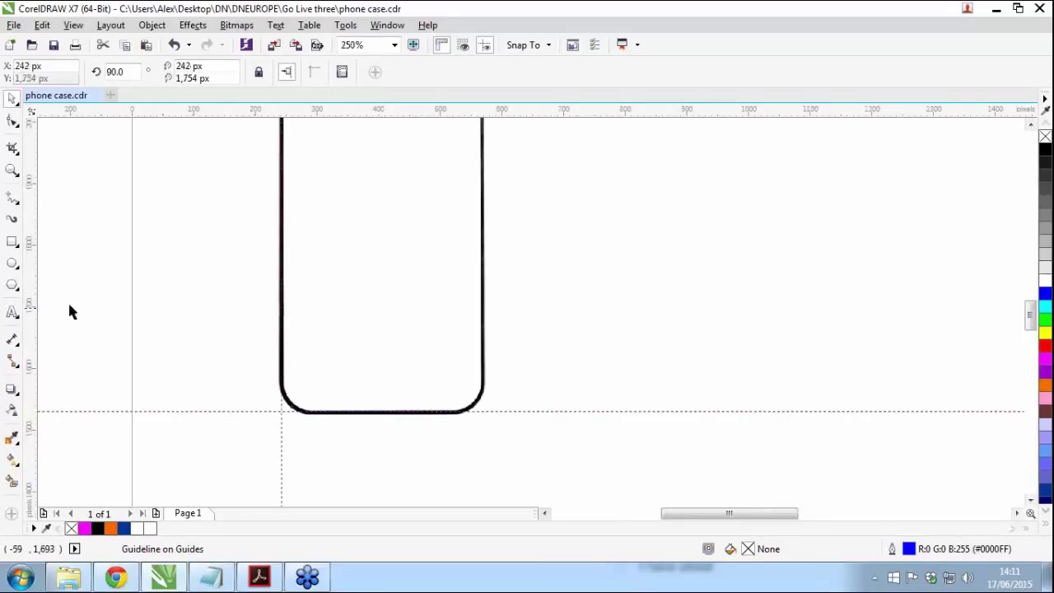
{"action": "left_click_drag", "start_coordinate": [30, 300], "coordinate": [484, 311]}
Step: Add guidelines along the camera opening's top, bottom, left and right edges
{"action": "scroll", "coordinate": [362, 214], "scroll_direction": "down", "scroll_amount": 1}
{"action": "scroll", "coordinate": [368, 186], "scroll_direction": "up", "scroll_amount": 2}
{"action": "scroll", "coordinate": [361, 164], "scroll_direction": "up", "scroll_amount": 1}
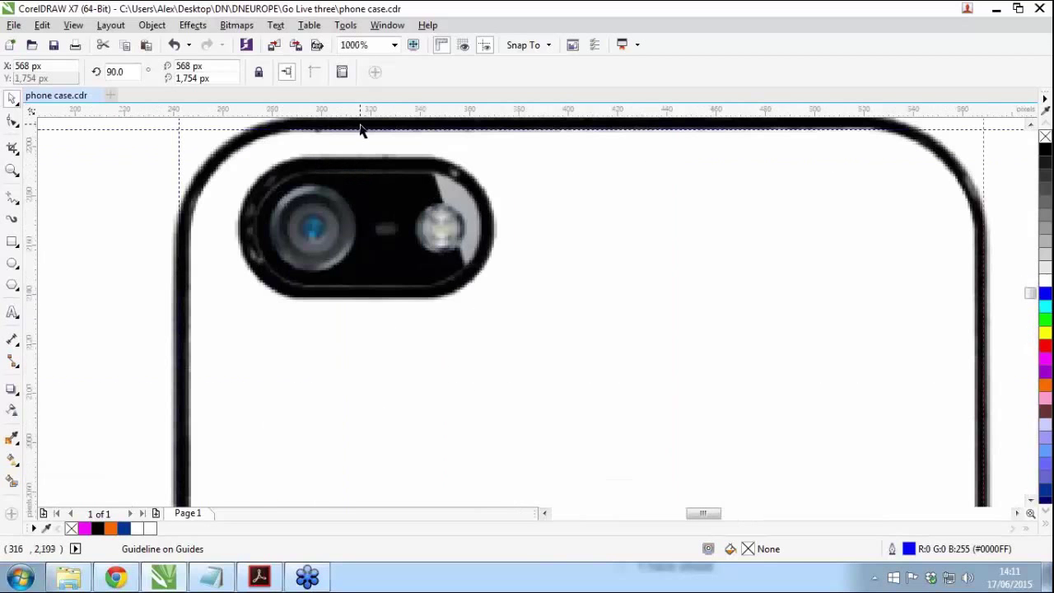
{"action": "left_click_drag", "start_coordinate": [364, 118], "coordinate": [370, 161]}
{"action": "left_click_drag", "start_coordinate": [375, 118], "coordinate": [374, 293]}
{"action": "left_click_drag", "start_coordinate": [34, 312], "coordinate": [242, 294]}
{"action": "left_click_drag", "start_coordinate": [35, 284], "coordinate": [50, 286]}
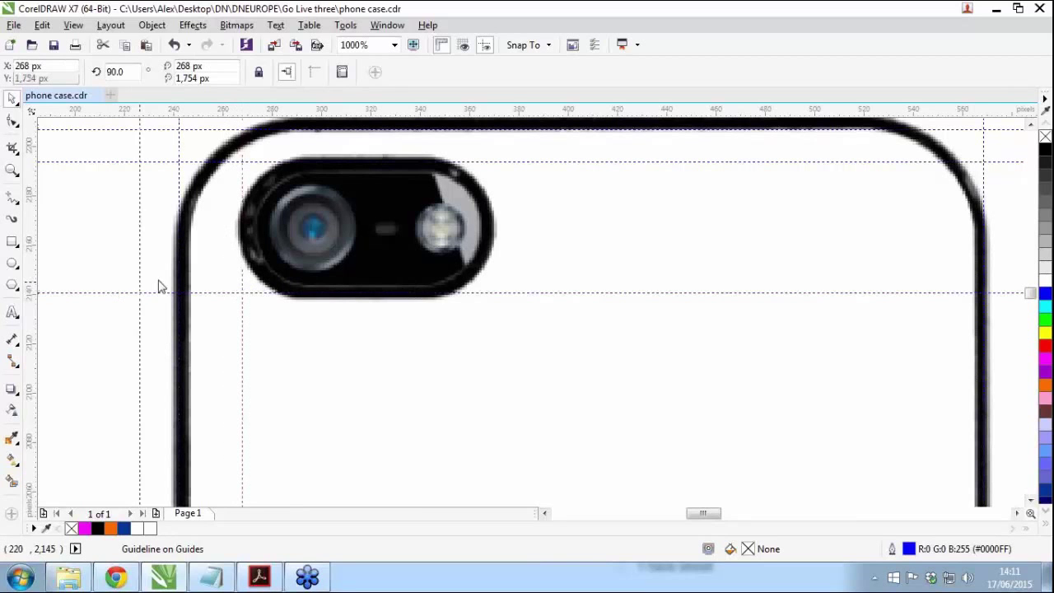
{"action": "left_click_drag", "start_coordinate": [429, 267], "coordinate": [490, 278]}
{"action": "scroll", "coordinate": [490, 279], "scroll_direction": "down", "scroll_amount": 1}
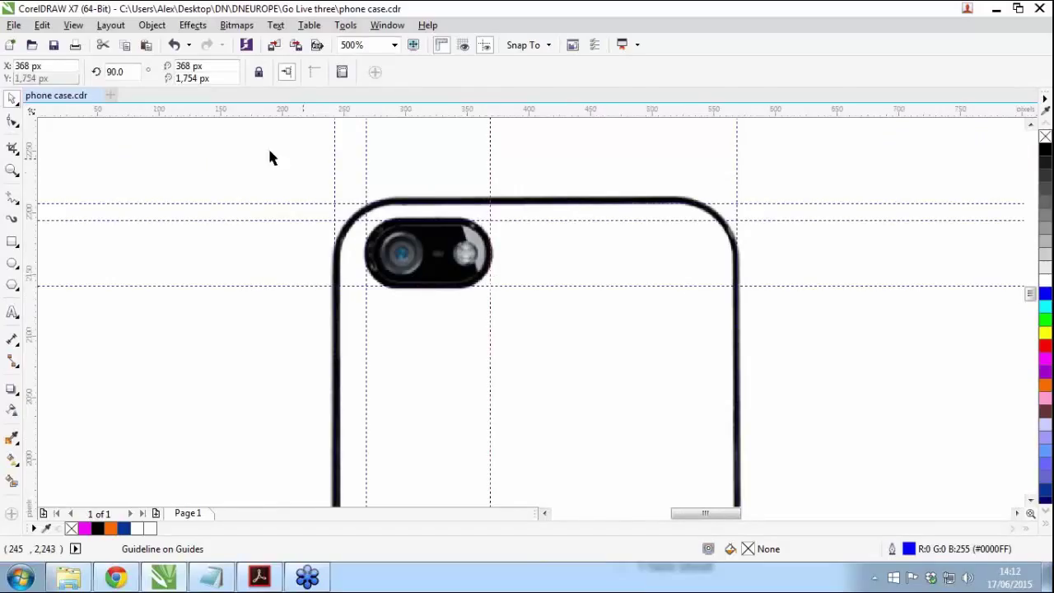
{"action": "left_click", "coordinate": [13, 241]}
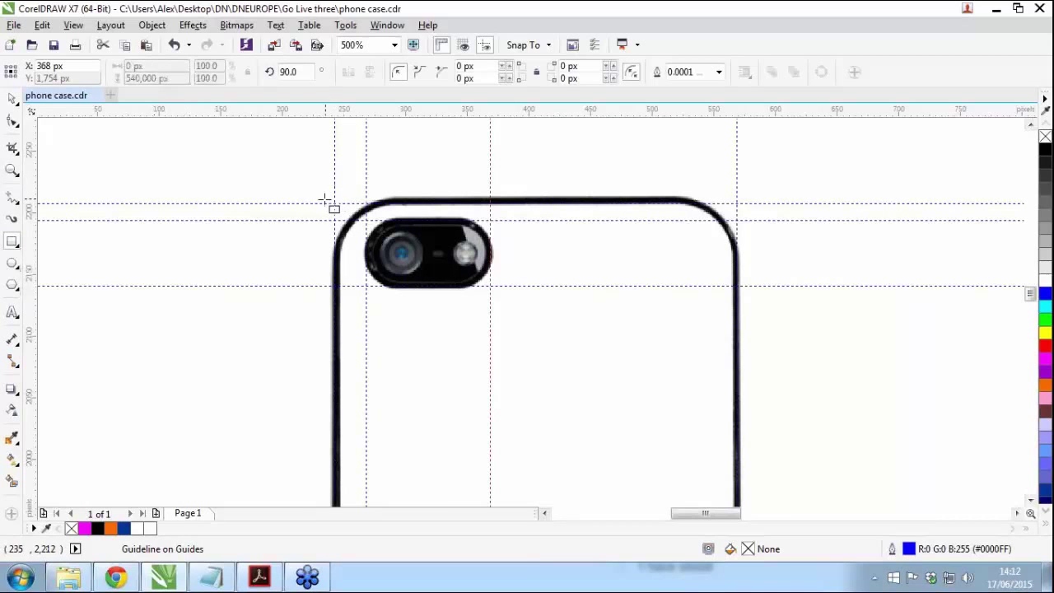
Step: Draw one rectangle over the whole phone case and another snapped around the camera
{"action": "scroll", "coordinate": [404, 184], "scroll_direction": "down", "scroll_amount": 1}
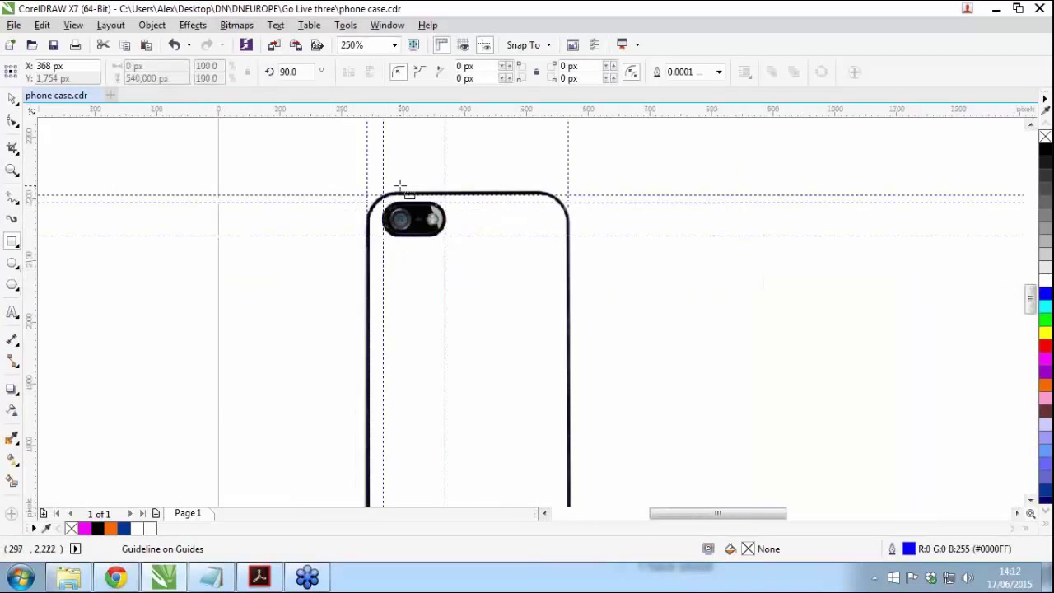
{"action": "scroll", "coordinate": [443, 160], "scroll_direction": "down", "scroll_amount": 1}
{"action": "scroll", "coordinate": [458, 283], "scroll_direction": "up", "scroll_amount": 1}
{"action": "scroll", "coordinate": [458, 282], "scroll_direction": "down", "scroll_amount": 1}
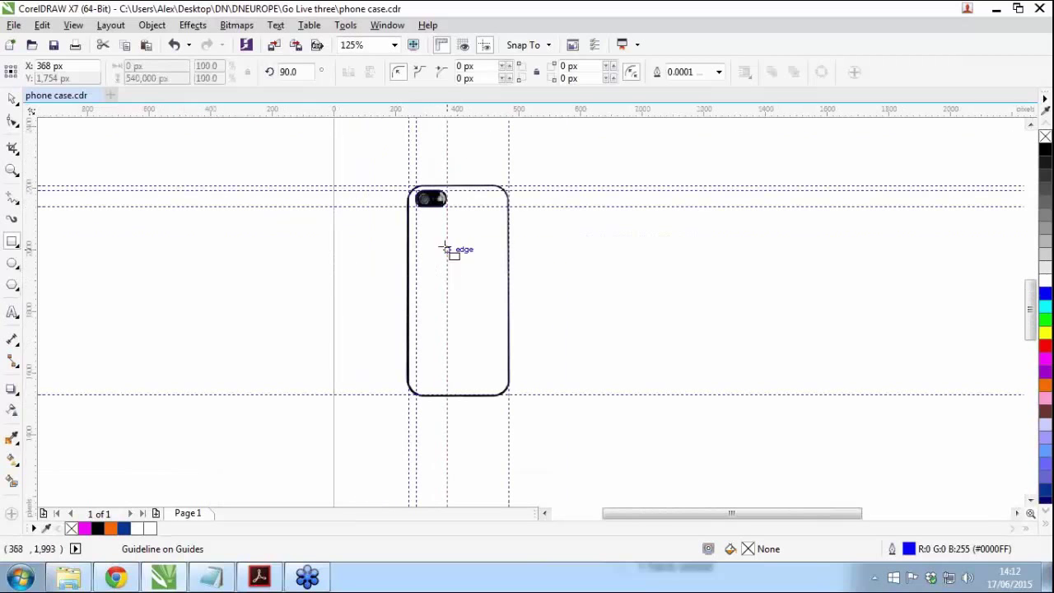
{"action": "left_click_drag", "start_coordinate": [409, 188], "coordinate": [509, 394]}
{"action": "scroll", "coordinate": [428, 206], "scroll_direction": "up", "scroll_amount": 1}
{"action": "scroll", "coordinate": [418, 190], "scroll_direction": "up", "scroll_amount": 2}
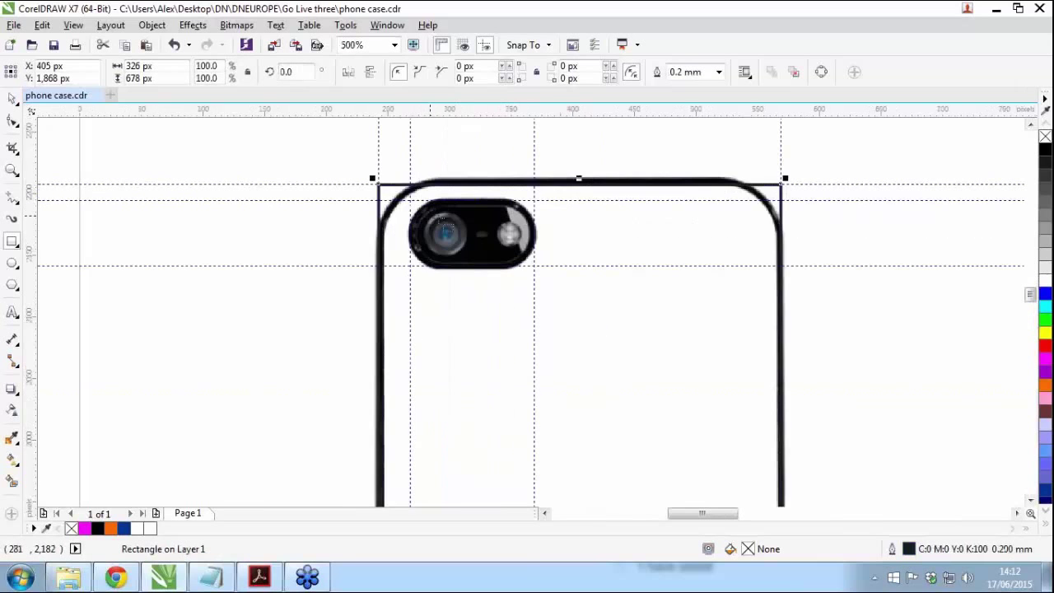
{"action": "left_click_drag", "start_coordinate": [327, 185], "coordinate": [574, 316]}
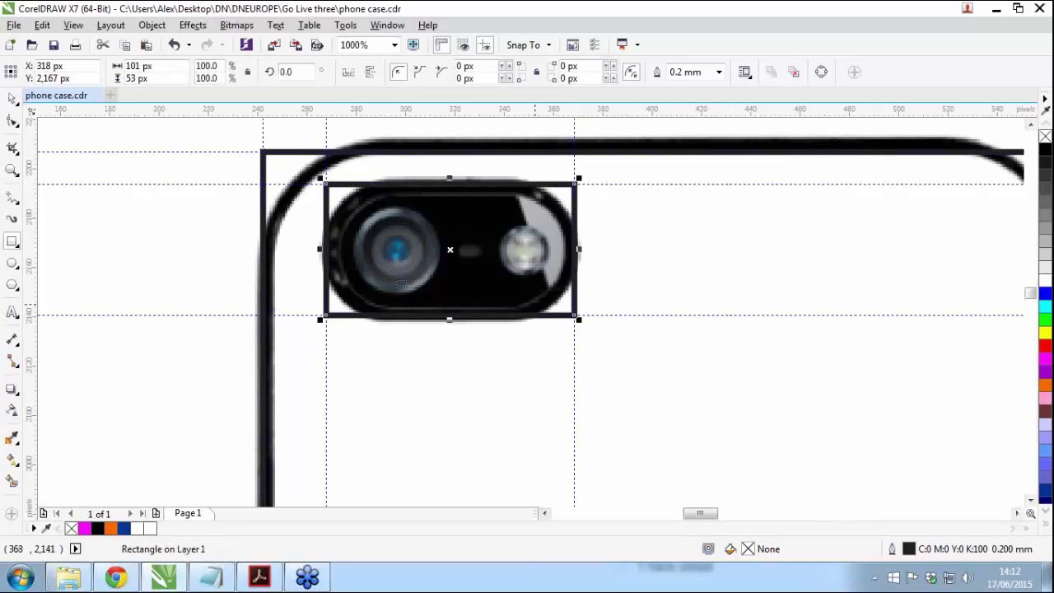
Step: Give the camera rectangle a magenta Hairline outline and round its corners to match the camera
{"action": "left_click", "coordinate": [11, 122]}
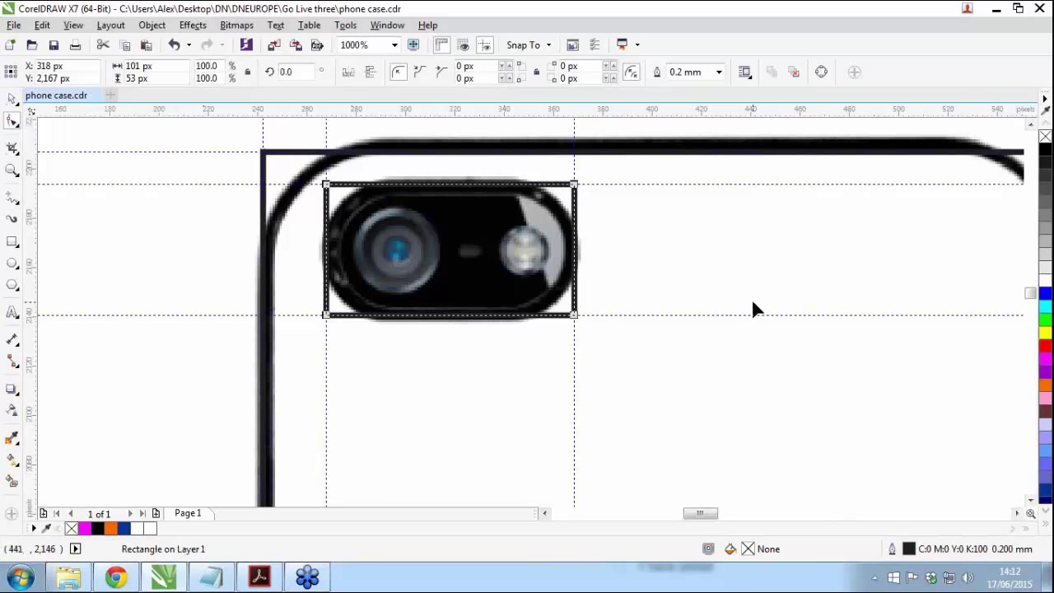
{"action": "right_click", "coordinate": [1045, 362]}
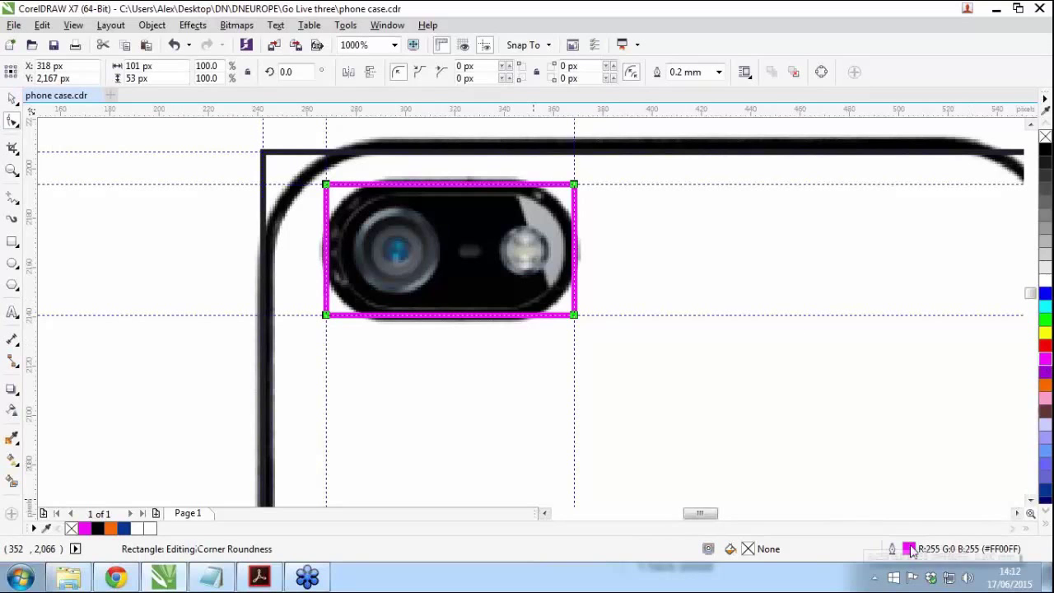
{"action": "double_click", "coordinate": [909, 549]}
{"action": "left_click", "coordinate": [428, 187]}
{"action": "left_click", "coordinate": [415, 213]}
{"action": "left_click", "coordinate": [509, 434]}
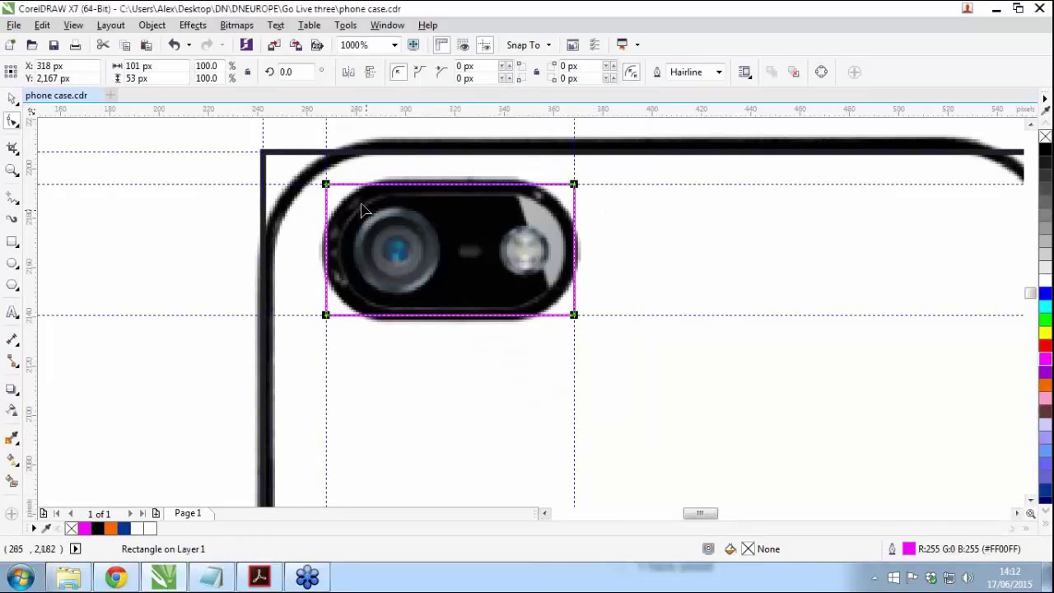
{"action": "left_click", "coordinate": [12, 122]}
{"action": "left_click_drag", "start_coordinate": [327, 186], "coordinate": [327, 251]}
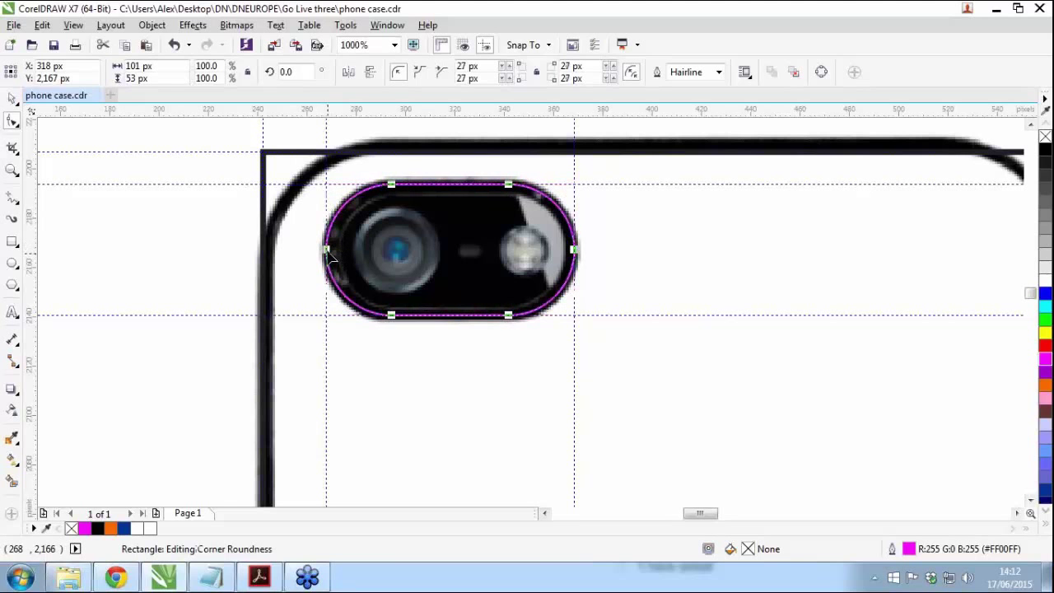
Step: Give the case rectangle a magenta Hairline outline and round its corners to match the phone
{"action": "left_click", "coordinate": [280, 155]}
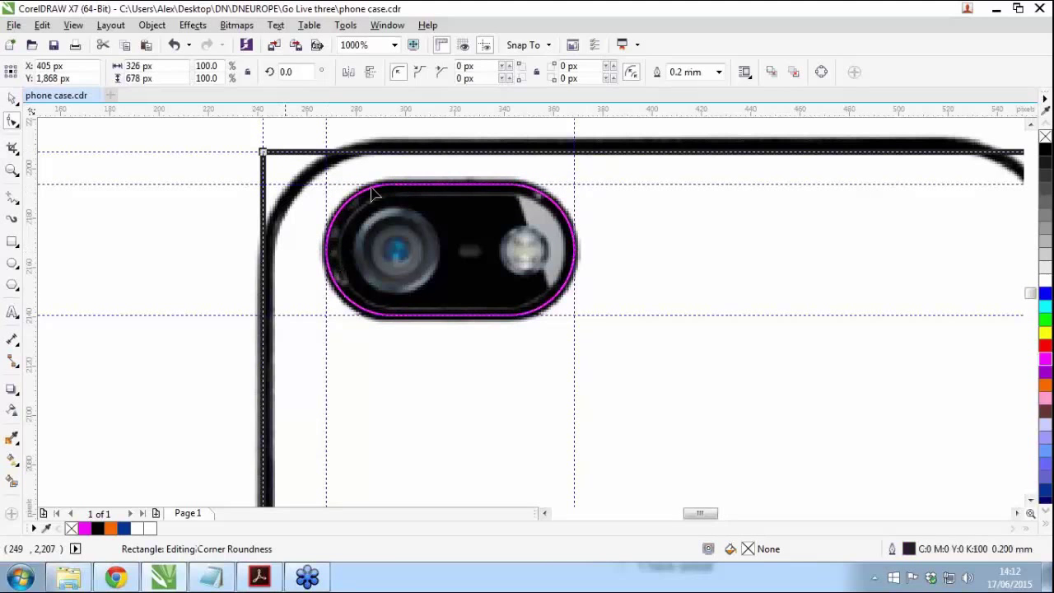
{"action": "right_click", "coordinate": [1044, 360]}
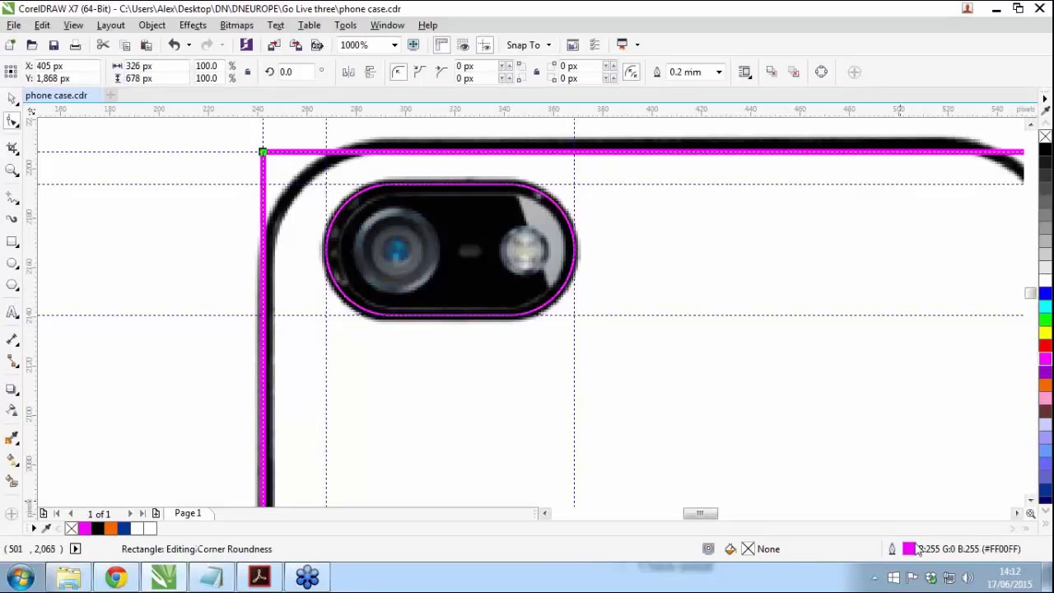
{"action": "double_click", "coordinate": [909, 549]}
{"action": "left_click", "coordinate": [427, 187]}
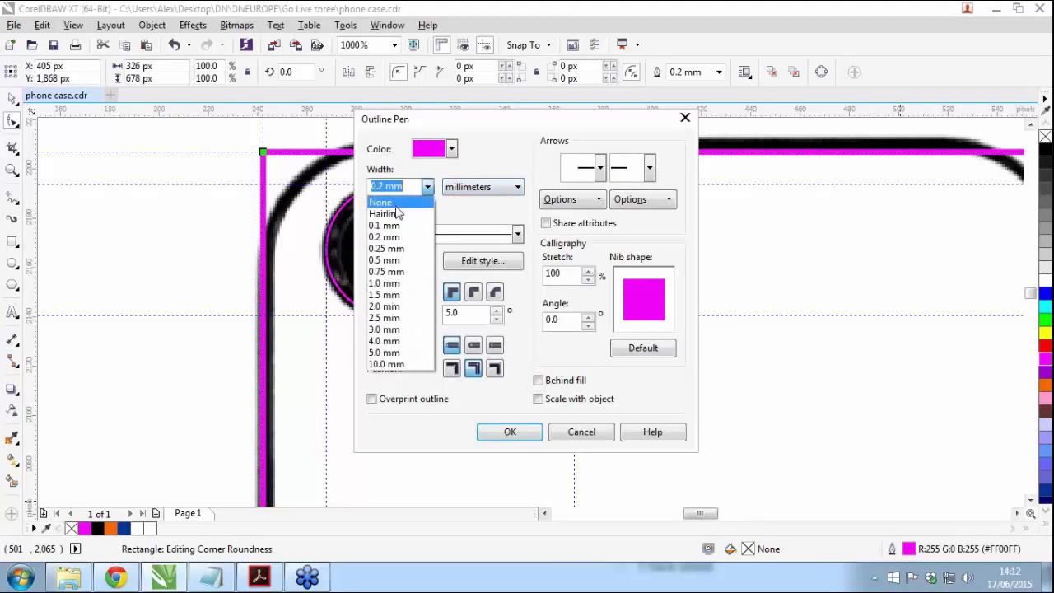
{"action": "left_click", "coordinate": [427, 187]}
{"action": "left_click", "coordinate": [496, 433]}
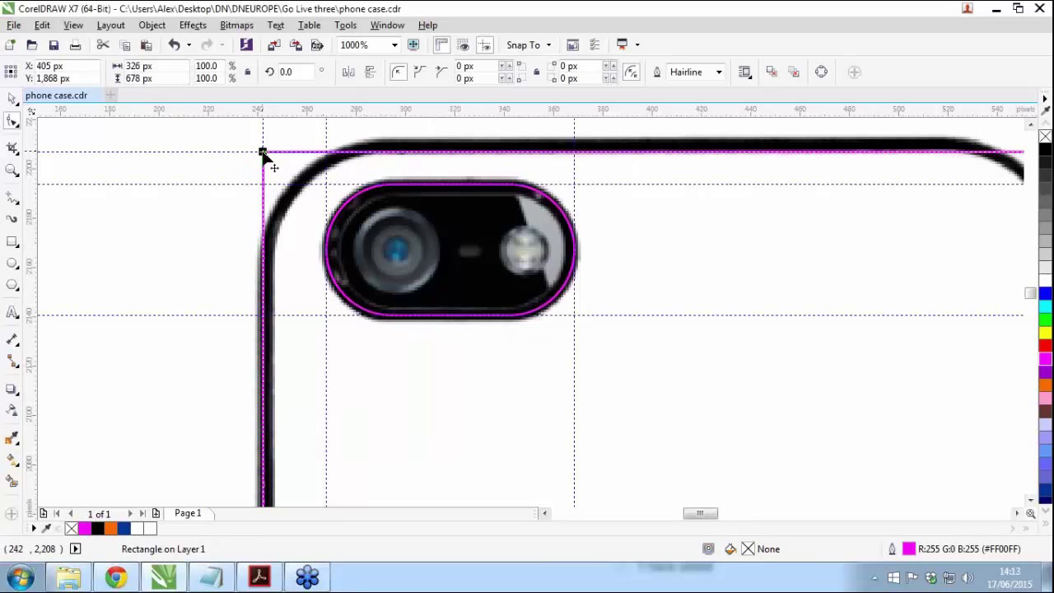
{"action": "left_click_drag", "start_coordinate": [262, 152], "coordinate": [284, 262]}
Step: Select the case and camera shapes together and drag a copy to the right
{"action": "scroll", "coordinate": [527, 275], "scroll_direction": "down", "scroll_amount": 3}
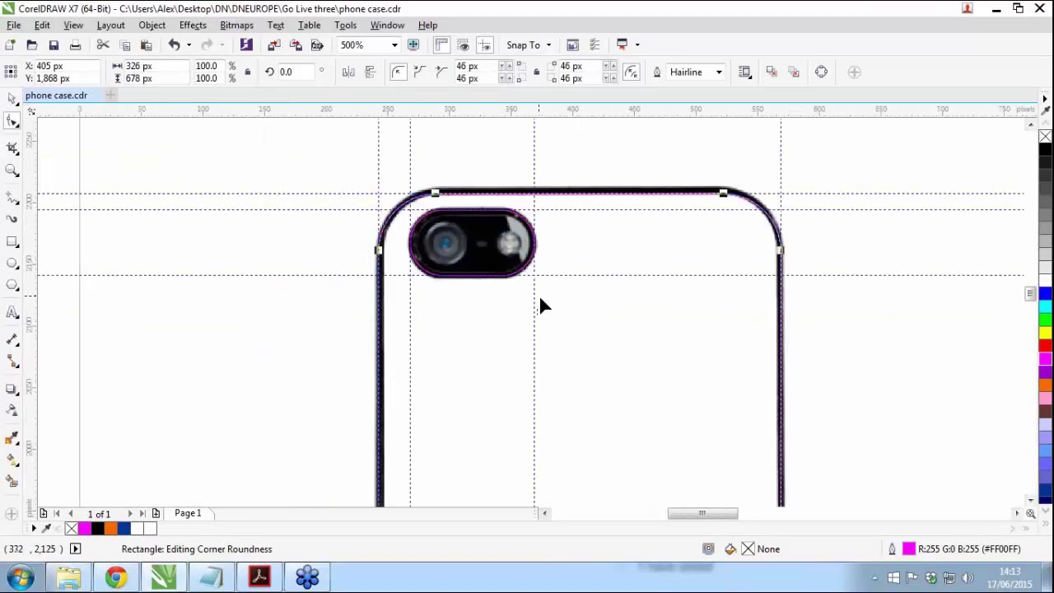
{"action": "scroll", "coordinate": [574, 387], "scroll_direction": "down", "scroll_amount": 2}
{"action": "scroll", "coordinate": [576, 443], "scroll_direction": "up", "scroll_amount": 1}
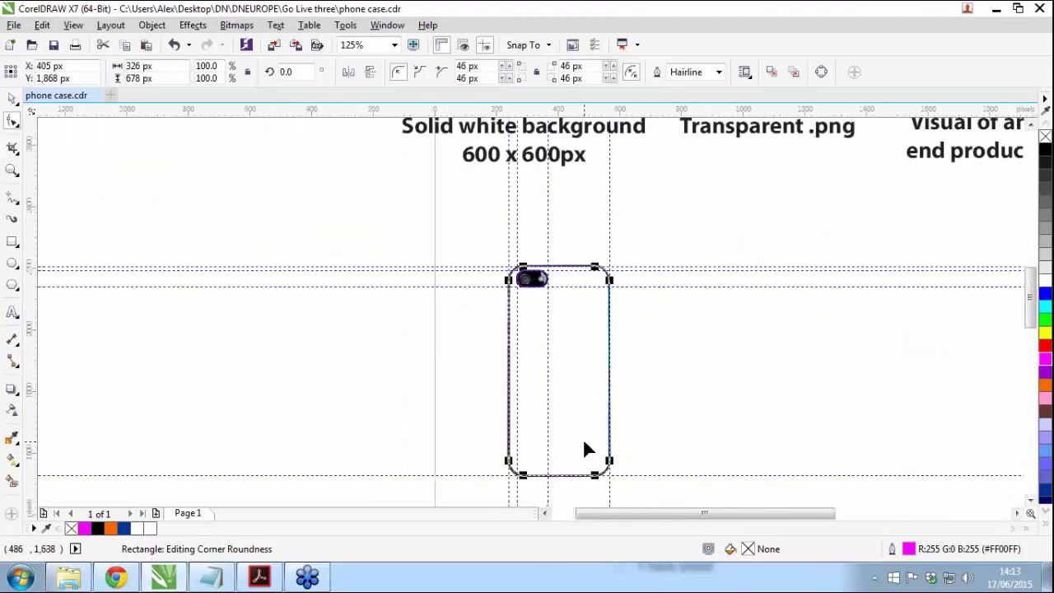
{"action": "left_click", "coordinate": [12, 98]}
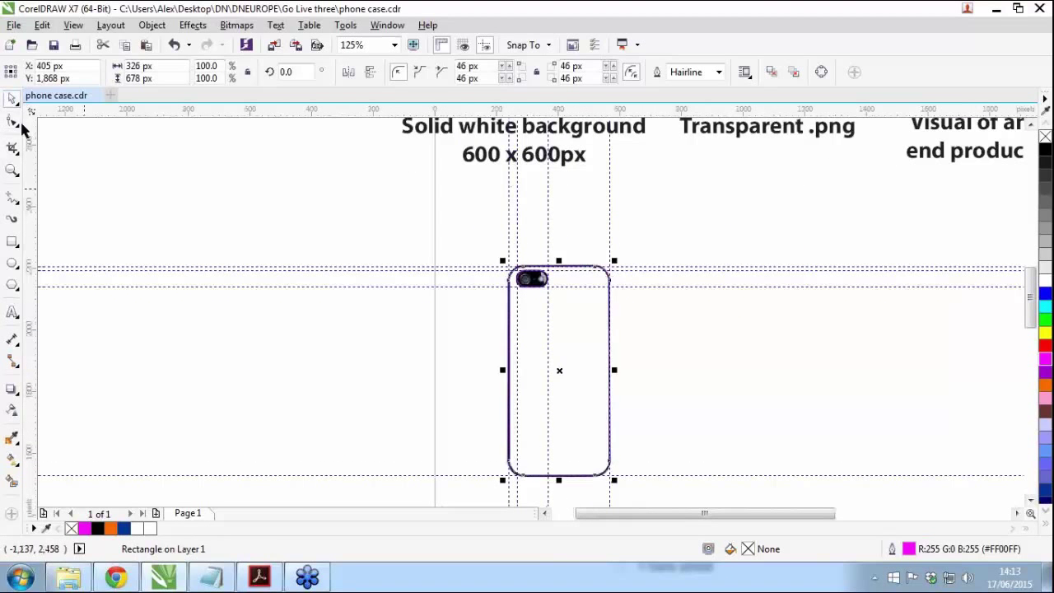
{"action": "left_click", "coordinate": [129, 188]}
{"action": "scroll", "coordinate": [577, 280], "scroll_direction": "up", "scroll_amount": 1}
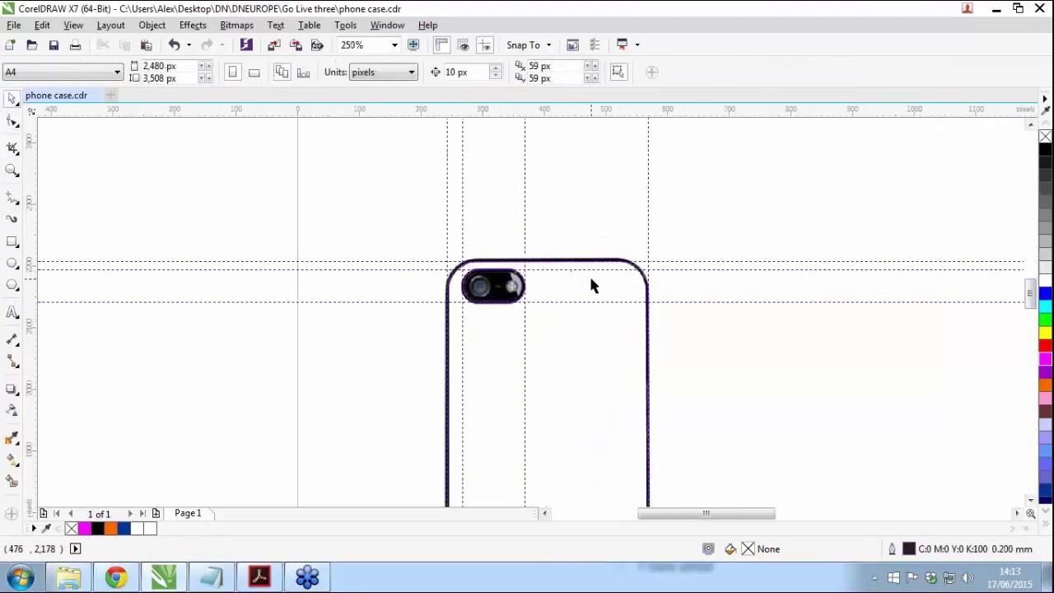
{"action": "left_click", "coordinate": [592, 280]}
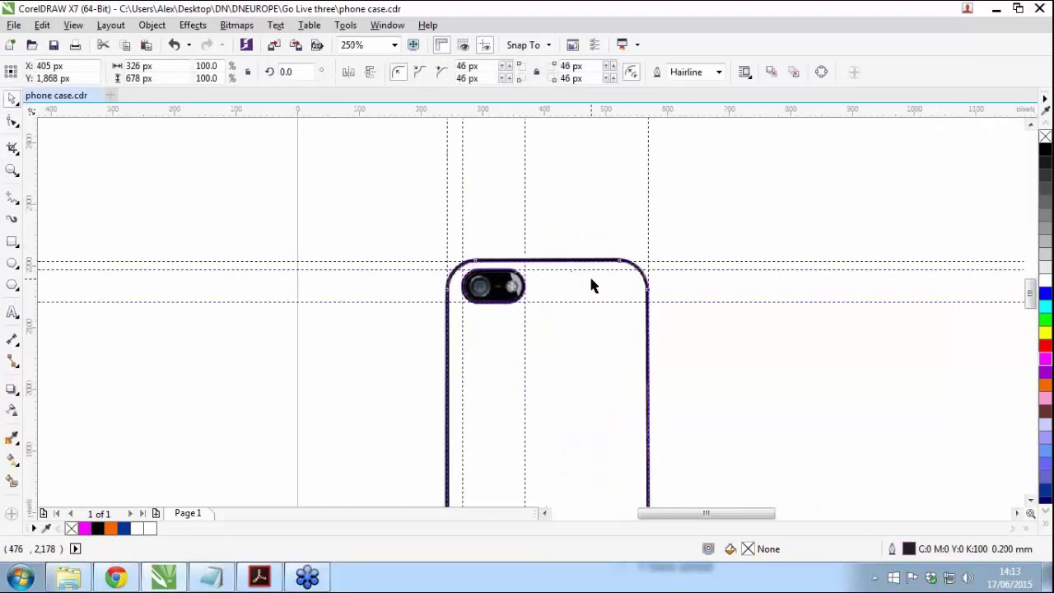
{"action": "left_click", "coordinate": [486, 288], "text": "shift"}
{"action": "scroll", "coordinate": [331, 332], "scroll_direction": "down", "scroll_amount": 1}
{"action": "left_click_drag", "start_coordinate": [434, 398], "coordinate": [690, 400]}
Step: Adjust the copied camera shape, undo an accidental case move, and box-select the copy
{"action": "left_click", "coordinate": [929, 374]}
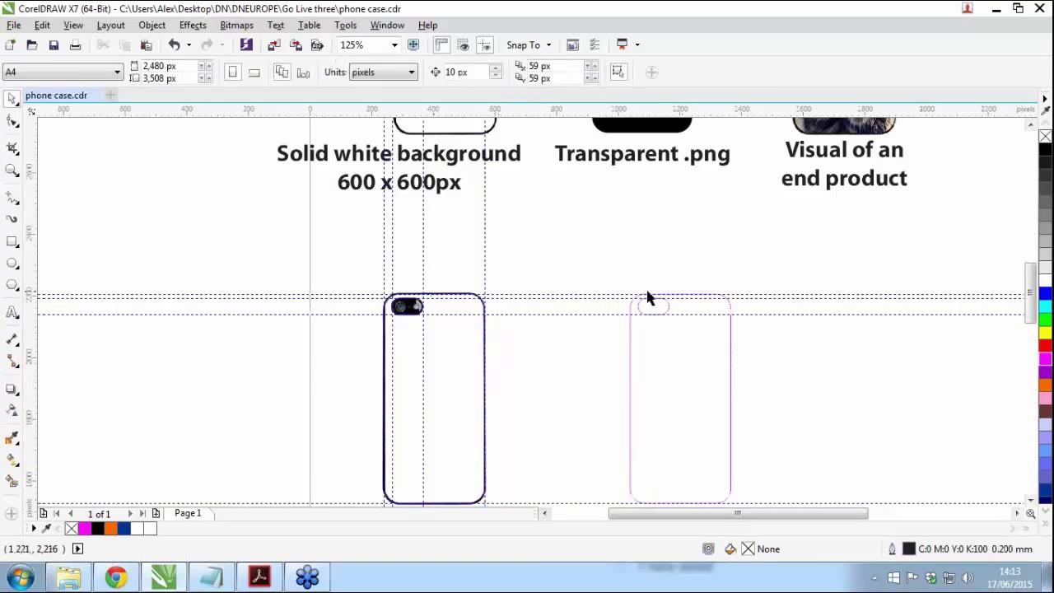
{"action": "left_click_drag", "start_coordinate": [656, 308], "coordinate": [667, 273]}
{"action": "left_click", "coordinate": [698, 403]}
{"action": "left_click_drag", "start_coordinate": [699, 403], "coordinate": [678, 395]}
{"action": "key", "text": "ctrl+z"}
{"action": "key", "text": "ctrl+z"}
{"action": "left_click_drag", "start_coordinate": [874, 420], "coordinate": [844, 384]}
{"action": "left_click_drag", "start_coordinate": [585, 244], "coordinate": [752, 487]}
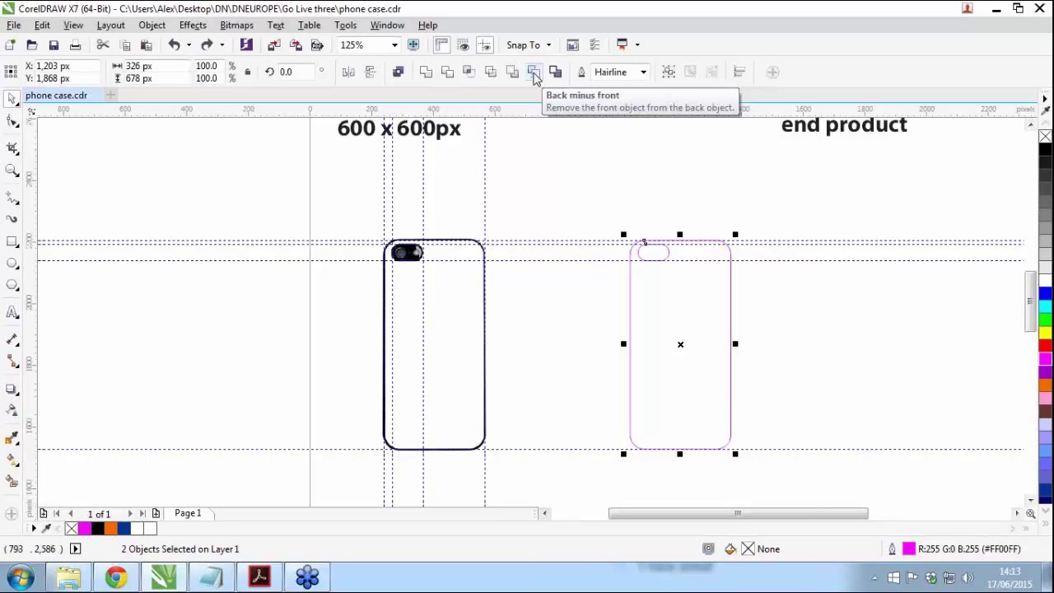
Step: Subtract the camera shape from the copied case with Back minus front
{"action": "left_click", "coordinate": [534, 75]}
{"action": "left_click", "coordinate": [731, 190]}
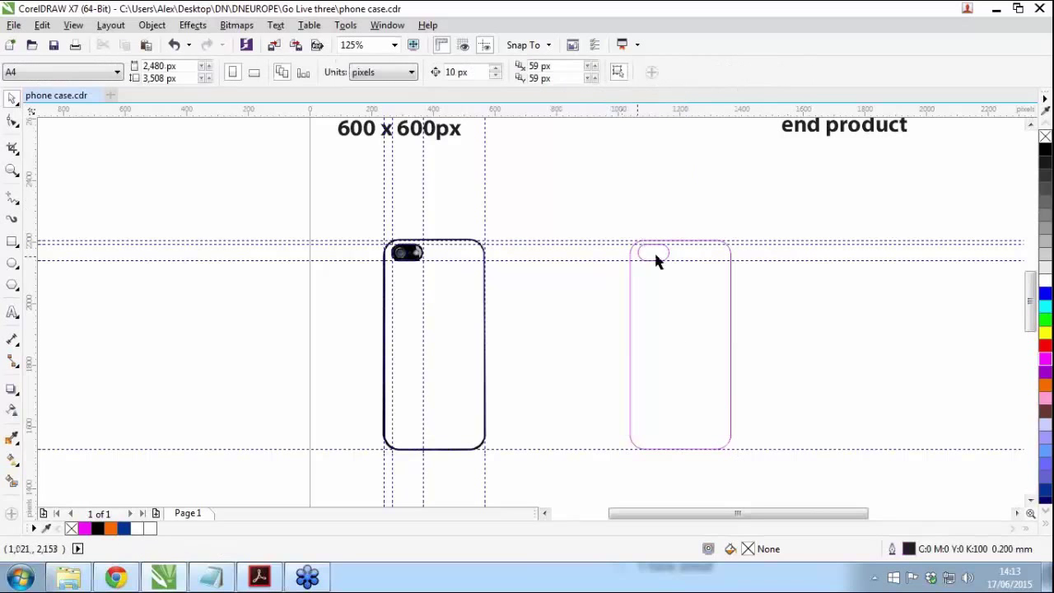
{"action": "scroll", "coordinate": [688, 274], "scroll_direction": "up", "scroll_amount": 2}
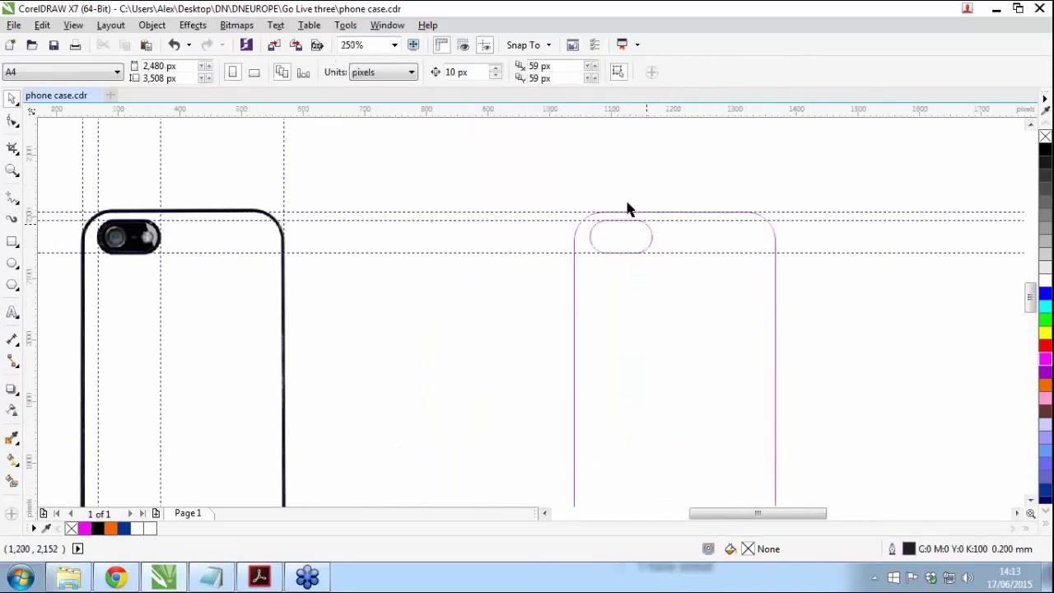
{"action": "left_click_drag", "start_coordinate": [700, 274], "coordinate": [530, 269]}
{"action": "key", "text": "Escape"}
{"action": "key", "text": "ctrl+z"}
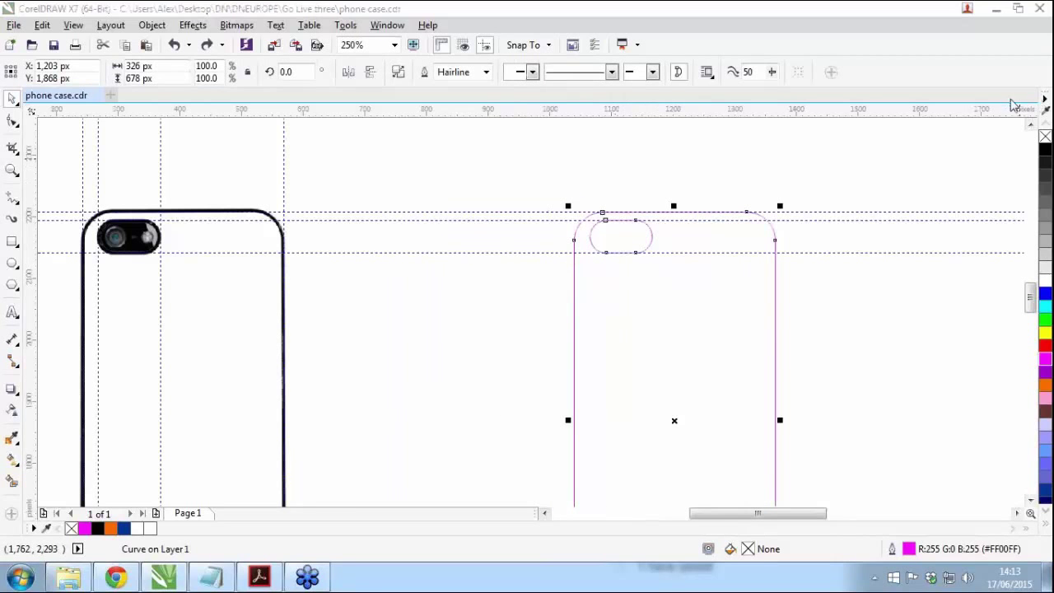
Step: Fill the cut-out case solid black with no outline and move it left
{"action": "left_click", "coordinate": [1046, 151]}
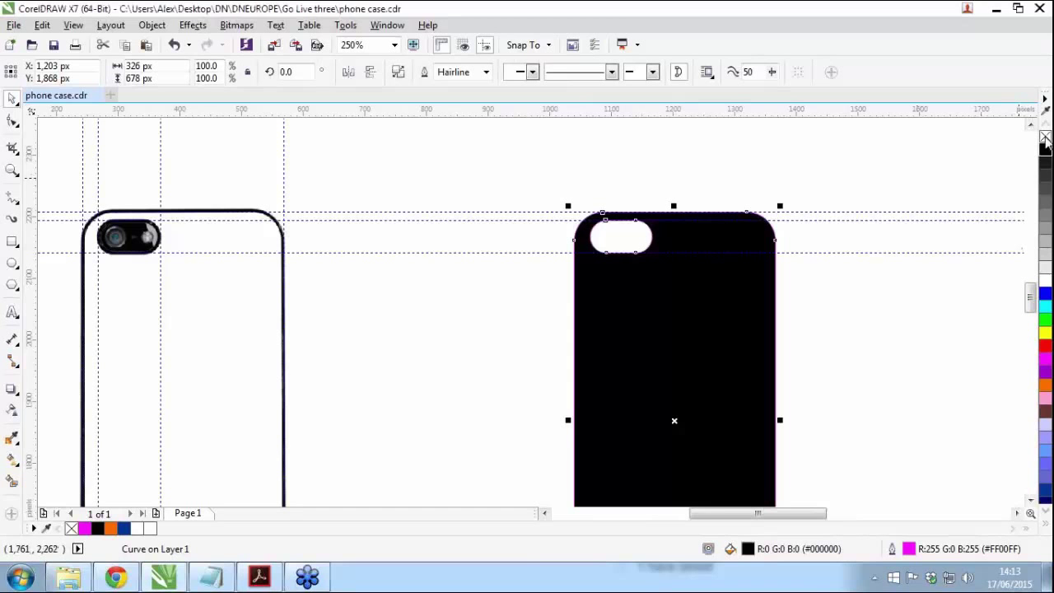
{"action": "right_click", "coordinate": [1045, 137]}
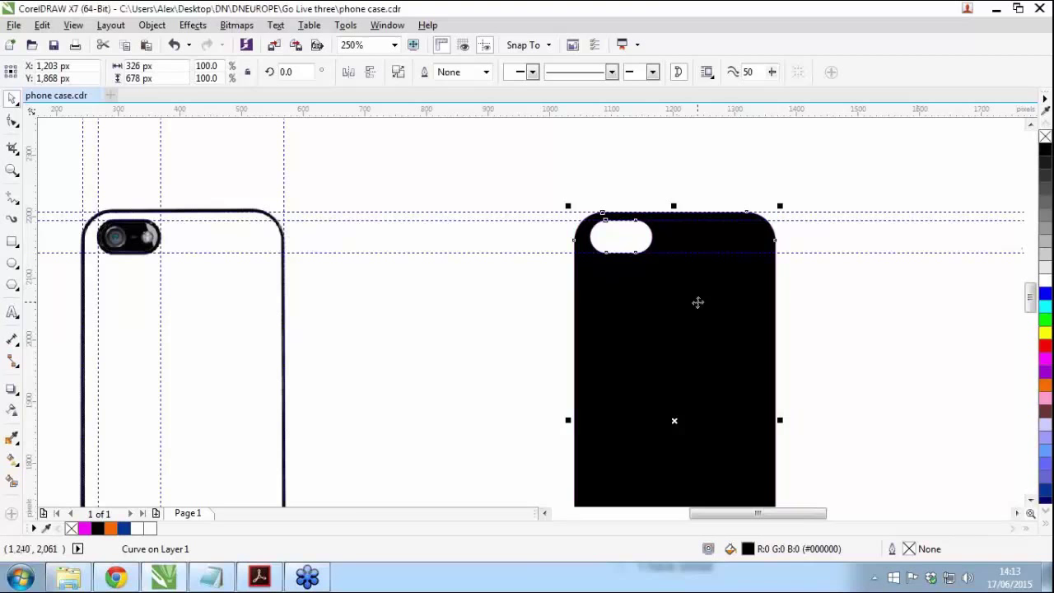
{"action": "left_click_drag", "start_coordinate": [734, 308], "coordinate": [596, 306]}
{"action": "left_click", "coordinate": [807, 325]}
{"action": "scroll", "coordinate": [647, 319], "scroll_direction": "down", "scroll_amount": 2}
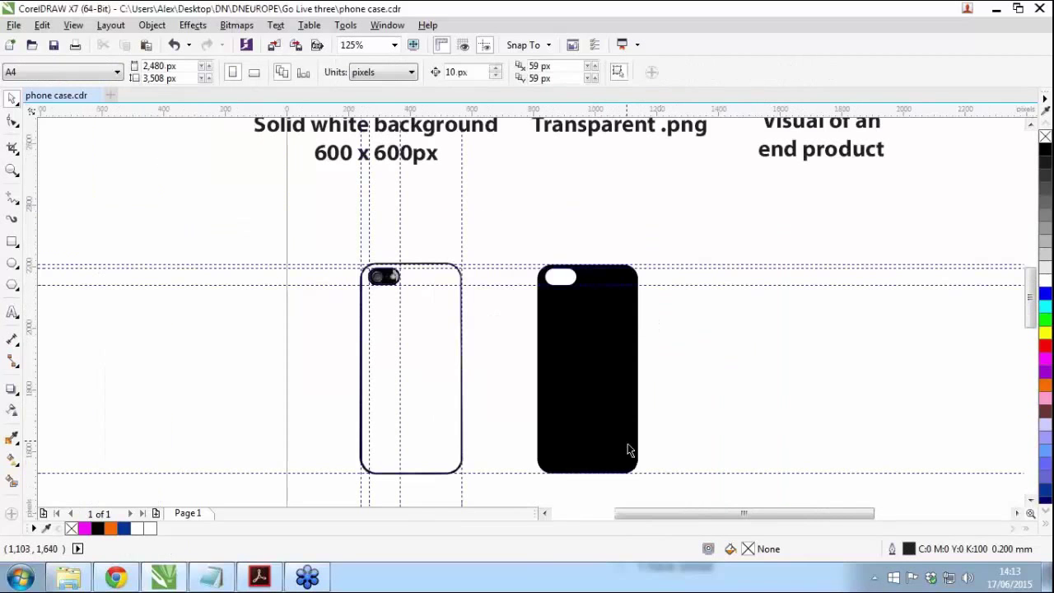
{"action": "scroll", "coordinate": [664, 452], "scroll_direction": "up", "scroll_amount": 2}
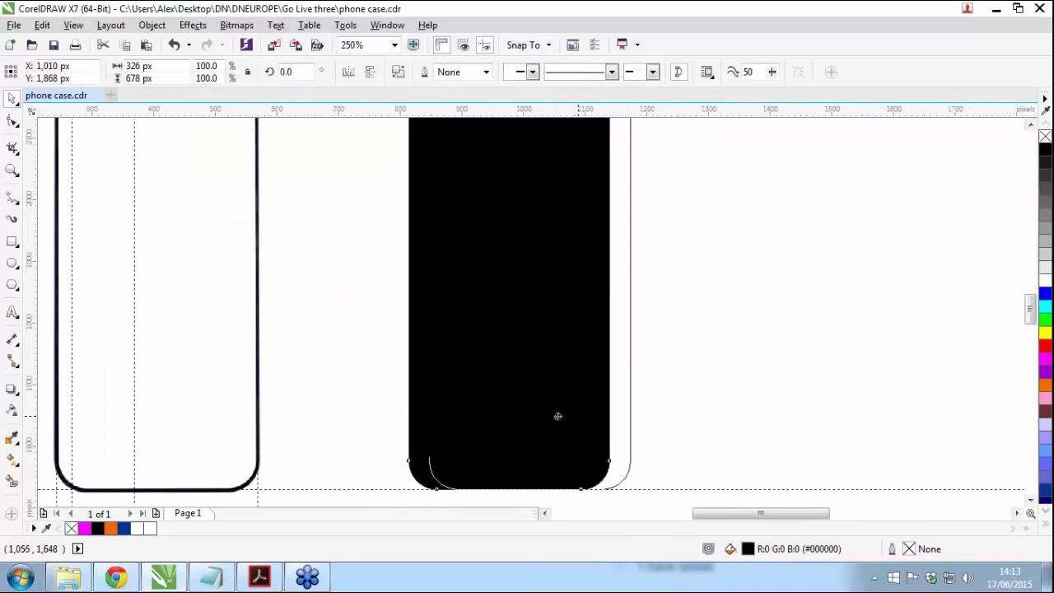
Step: Line the black case up under the transparent example
{"action": "left_click_drag", "start_coordinate": [558, 422], "coordinate": [752, 407]}
{"action": "scroll", "coordinate": [760, 404], "scroll_direction": "down", "scroll_amount": 2}
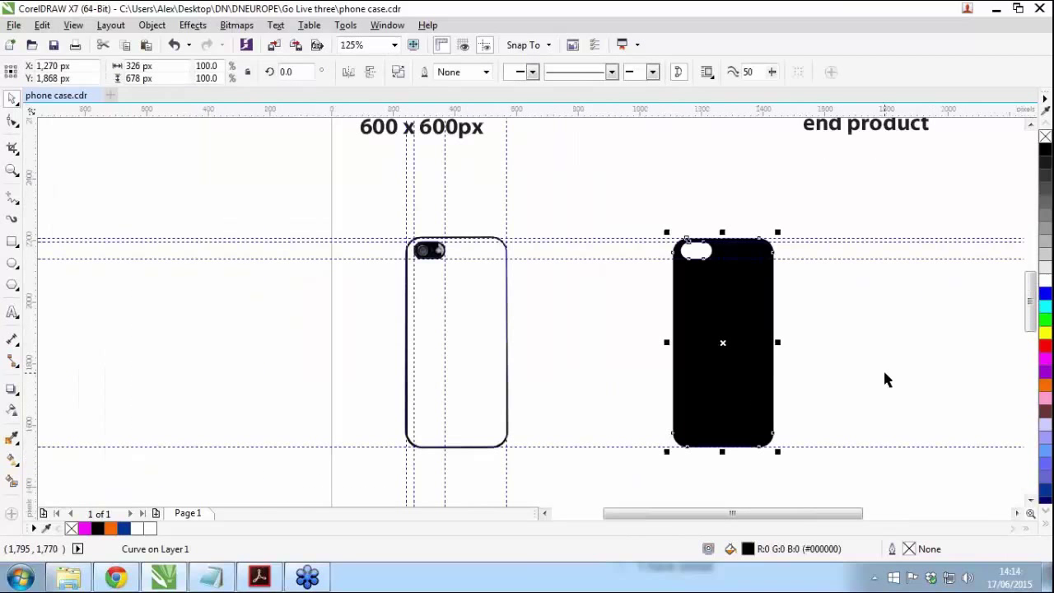
{"action": "scroll", "coordinate": [848, 374], "scroll_direction": "down", "scroll_amount": 2}
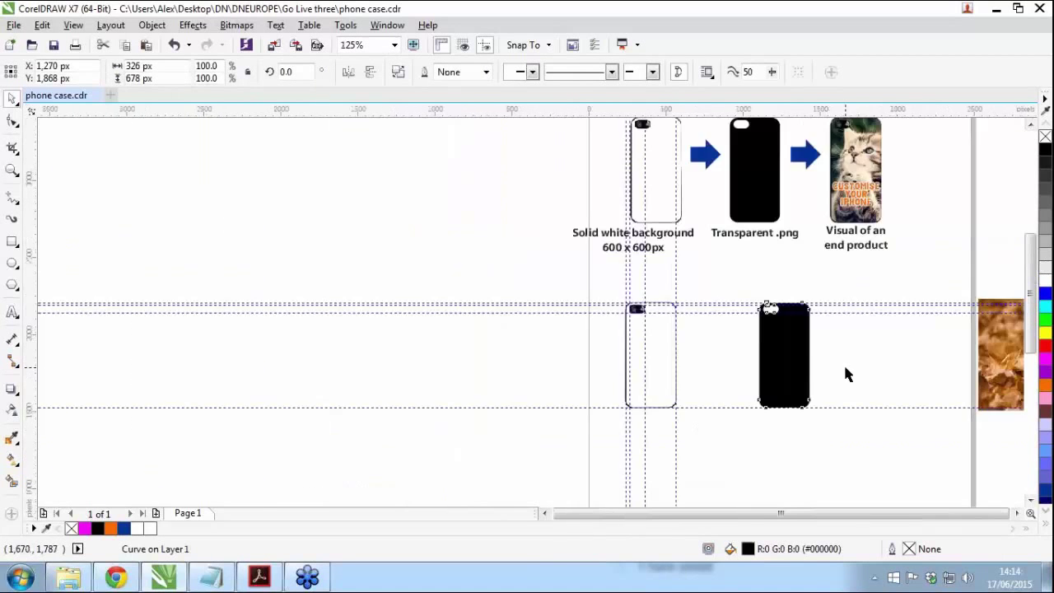
{"action": "left_click_drag", "start_coordinate": [794, 322], "coordinate": [750, 323]}
{"action": "left_click", "coordinate": [828, 430]}
{"action": "scroll", "coordinate": [696, 306], "scroll_direction": "up", "scroll_amount": 4}
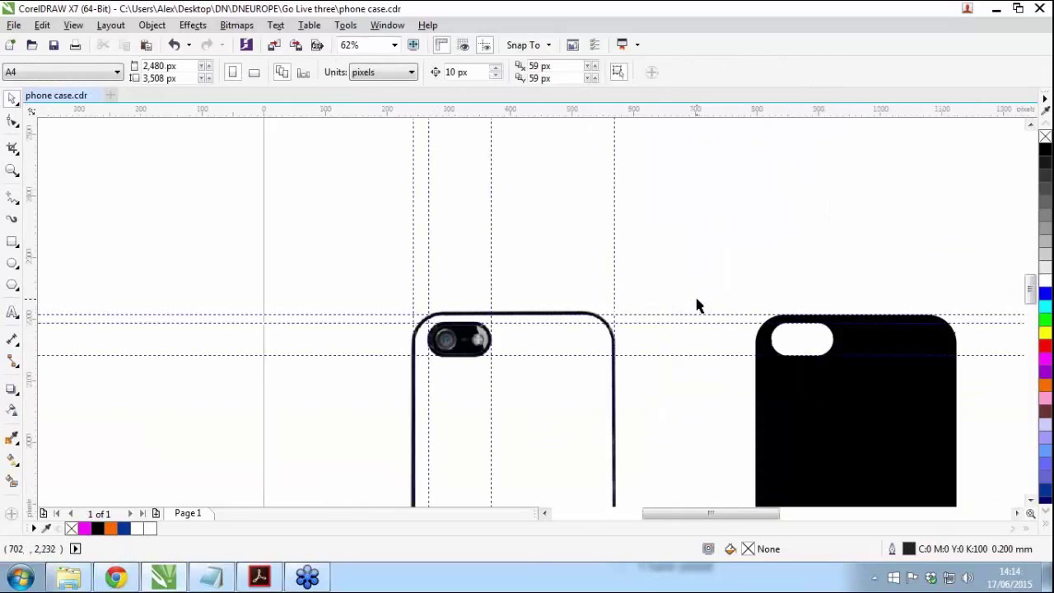
Step: Delete the two horizontal guidelines and one vertical guideline around the cases
{"action": "left_click", "coordinate": [658, 316]}
{"action": "key", "text": "Delete"}
{"action": "left_click", "coordinate": [640, 322]}
{"action": "key", "text": "Delete"}
{"action": "left_click", "coordinate": [616, 280]}
{"action": "left_click", "coordinate": [616, 277]}
{"action": "key", "text": "Delete"}
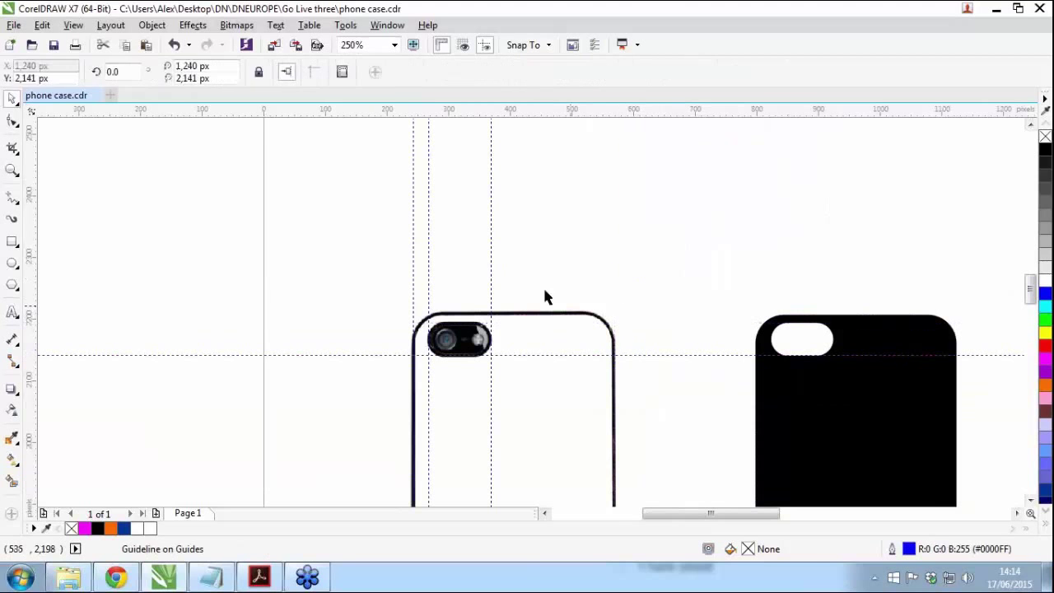
Step: Delete the remaining 368, 268 and 242 px vertical guides in the Guidelines list
{"action": "double_click", "coordinate": [491, 264]}
{"action": "key", "text": "Delete"}
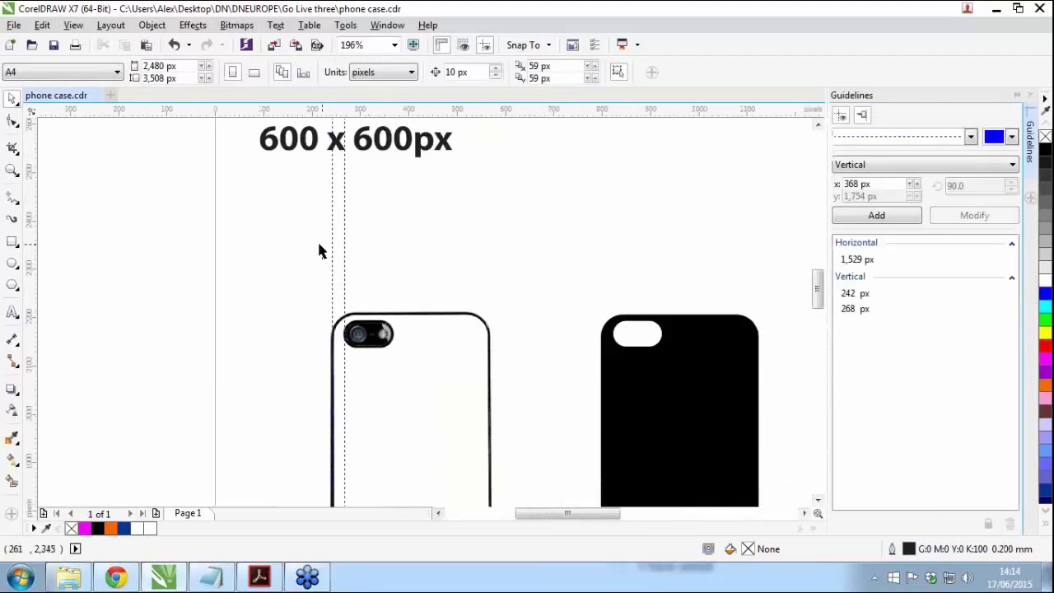
{"action": "left_click", "coordinate": [342, 253]}
{"action": "key", "text": "Delete"}
{"action": "left_click", "coordinate": [332, 252]}
{"action": "key", "text": "Delete"}
{"action": "left_click", "coordinate": [1030, 95]}
Step: Copy the phone picture and the black case onto the phone on the right
{"action": "scroll", "coordinate": [622, 395], "scroll_direction": "down", "scroll_amount": 2}
{"action": "scroll", "coordinate": [621, 467], "scroll_direction": "up", "scroll_amount": 1}
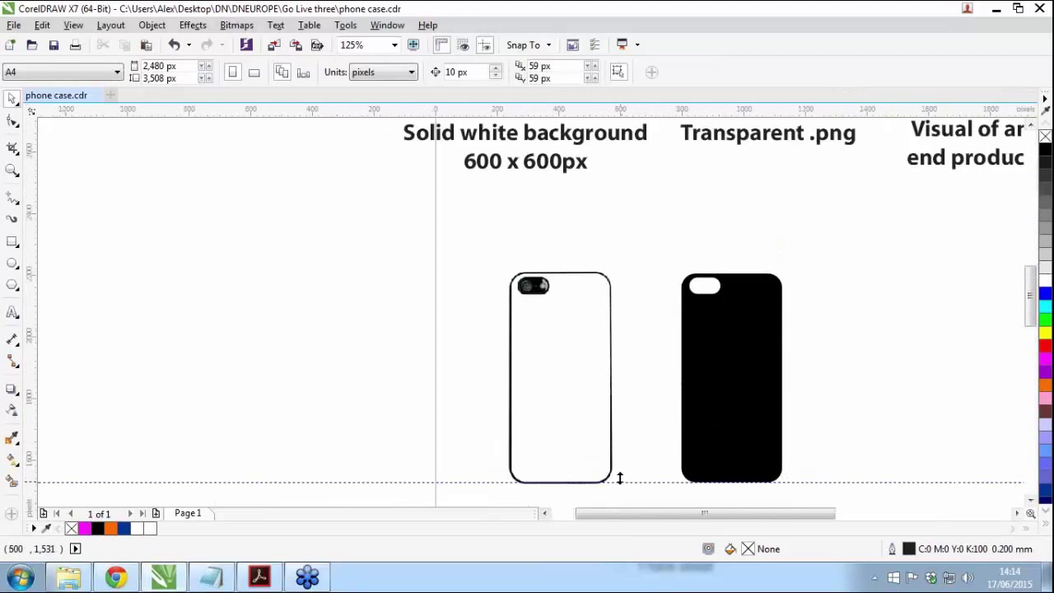
{"action": "scroll", "coordinate": [505, 367], "scroll_direction": "down", "scroll_amount": 1}
{"action": "scroll", "coordinate": [713, 411], "scroll_direction": "up", "scroll_amount": 1}
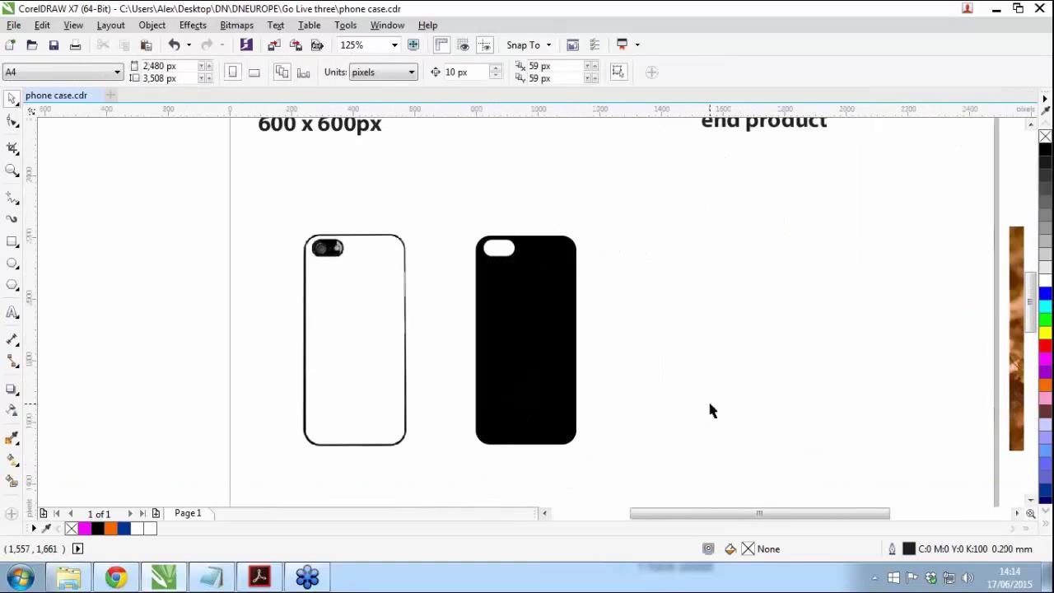
{"action": "left_click", "coordinate": [346, 369]}
{"action": "left_click_drag", "start_coordinate": [346, 369], "coordinate": [816, 356]}
{"action": "left_click", "coordinate": [427, 496]}
{"action": "left_click_drag", "start_coordinate": [517, 358], "coordinate": [820, 358]}
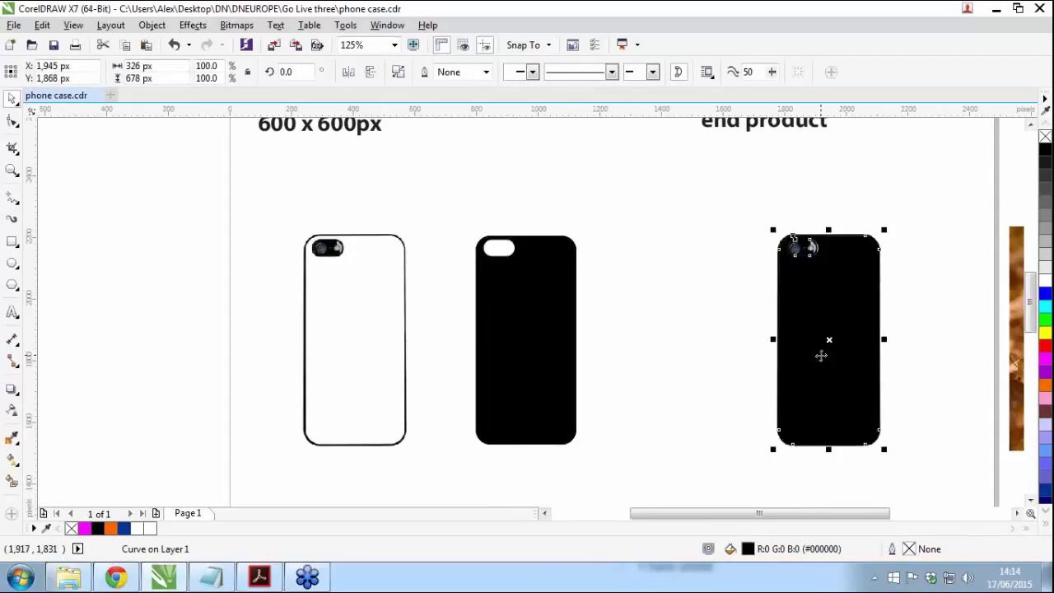
Step: PowerClip the puppy photo inside the black case shape
{"action": "left_click", "coordinate": [106, 384]}
{"action": "scroll", "coordinate": [106, 385], "scroll_direction": "down", "scroll_amount": 2}
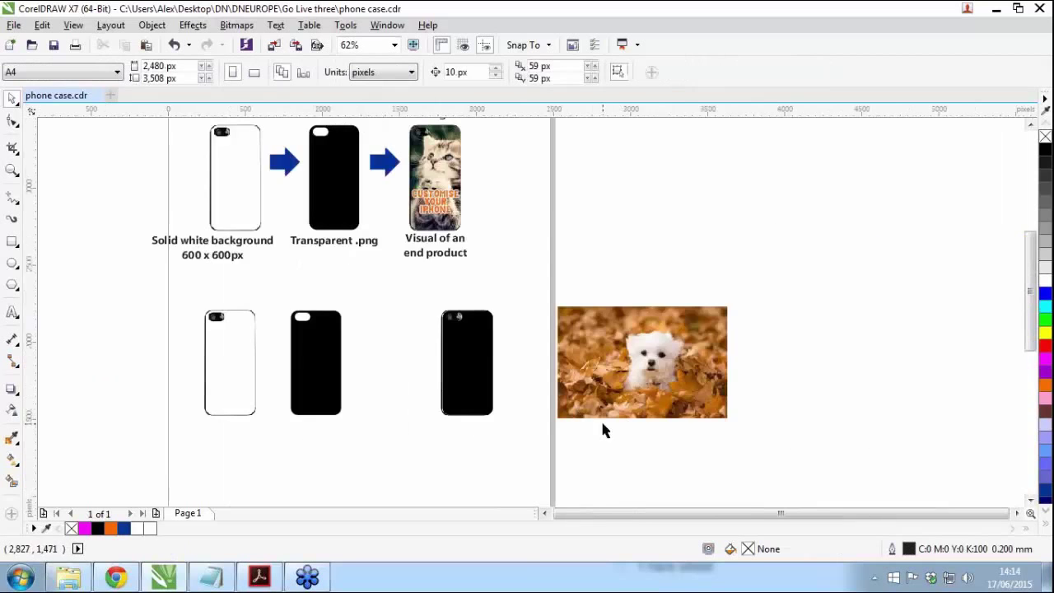
{"action": "scroll", "coordinate": [610, 424], "scroll_direction": "up", "scroll_amount": 2}
{"action": "left_click_drag", "start_coordinate": [744, 353], "coordinate": [726, 334]}
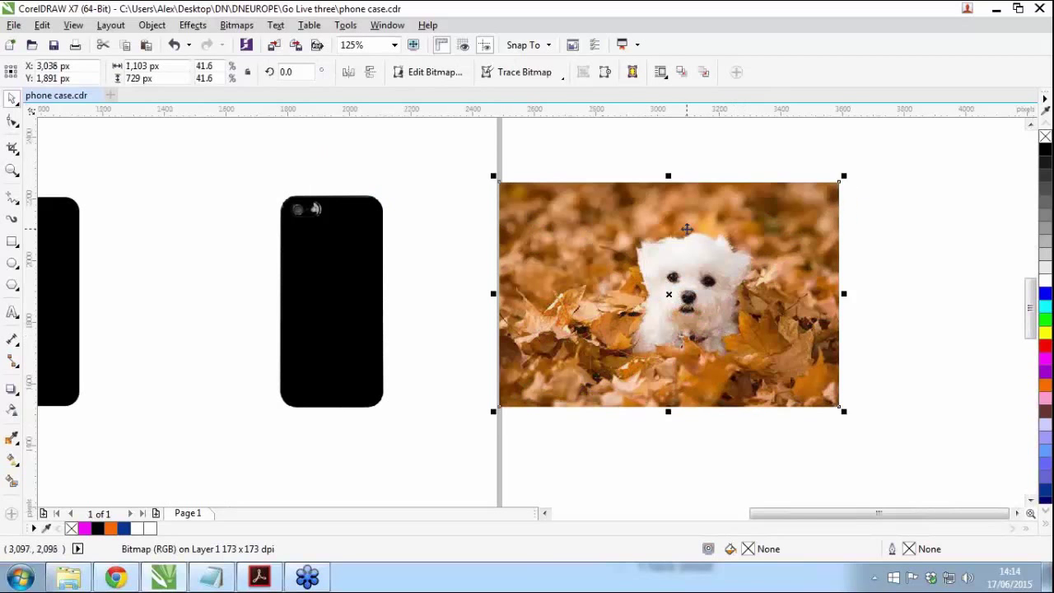
{"action": "right_click", "coordinate": [688, 234]}
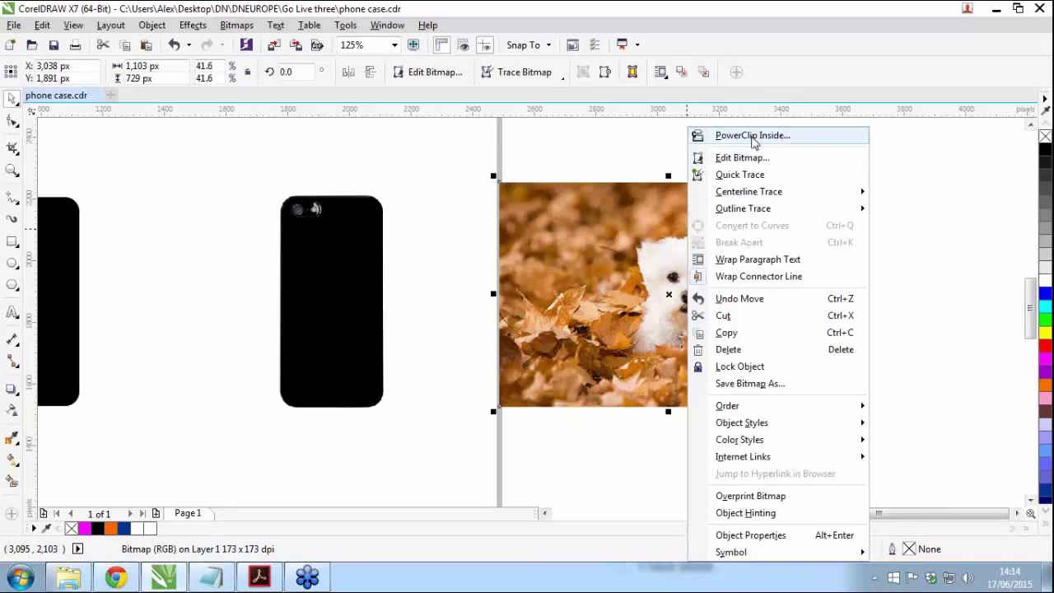
{"action": "left_click", "coordinate": [752, 137]}
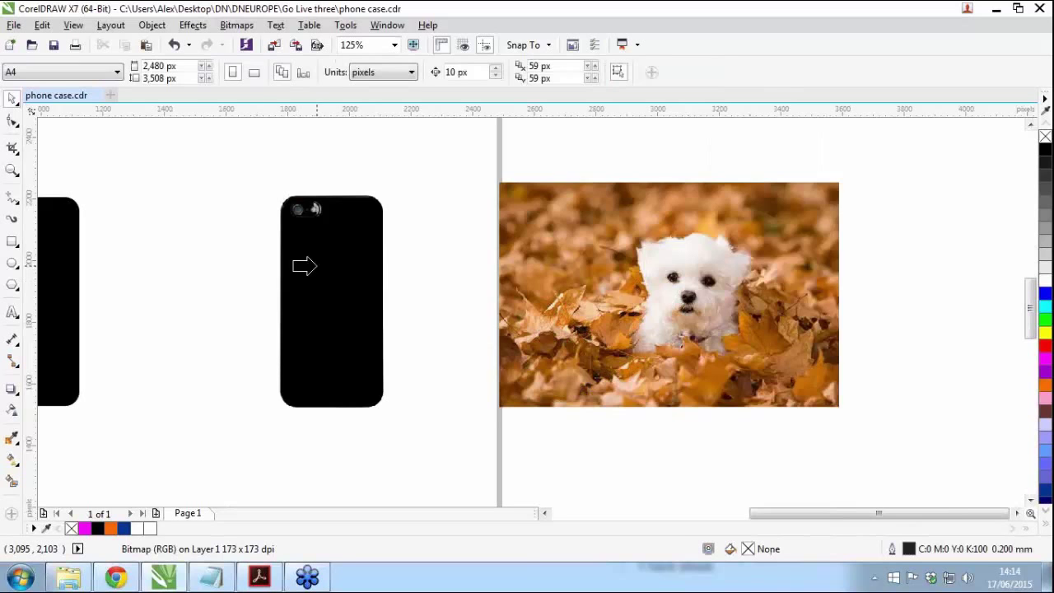
{"action": "left_click", "coordinate": [307, 266]}
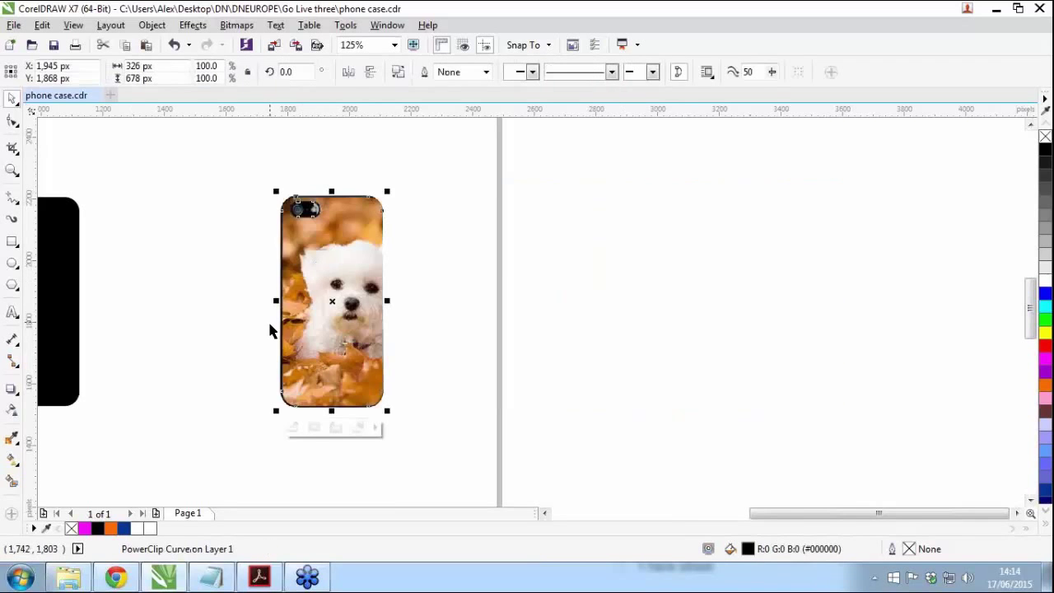
Step: Nudge the dog phone case slightly left and check the clipped photo
{"action": "scroll", "coordinate": [269, 333], "scroll_direction": "up", "scroll_amount": 2}
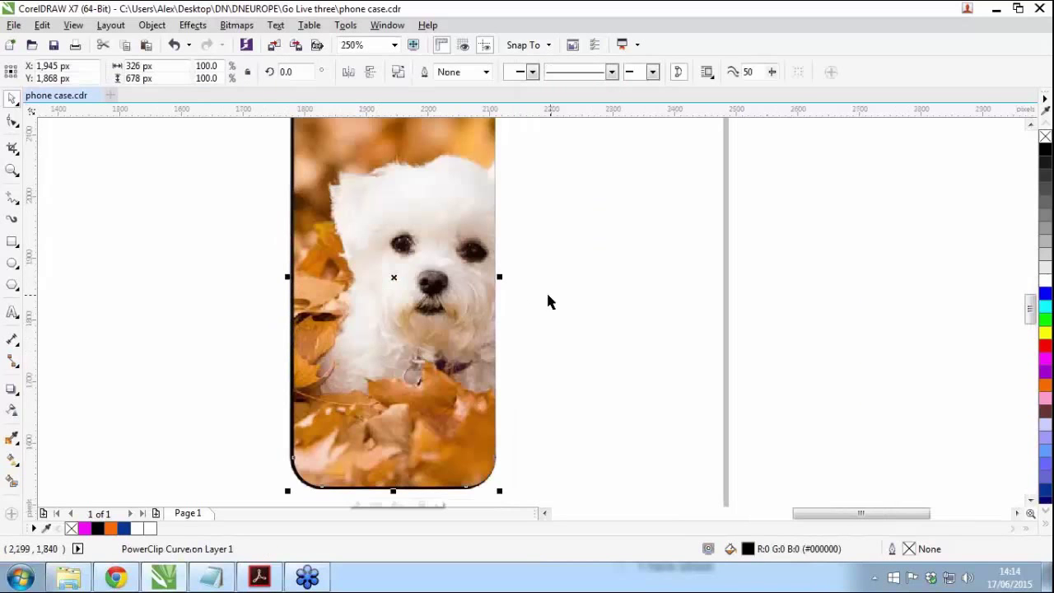
{"action": "left_click_drag", "start_coordinate": [413, 344], "coordinate": [412, 346]}
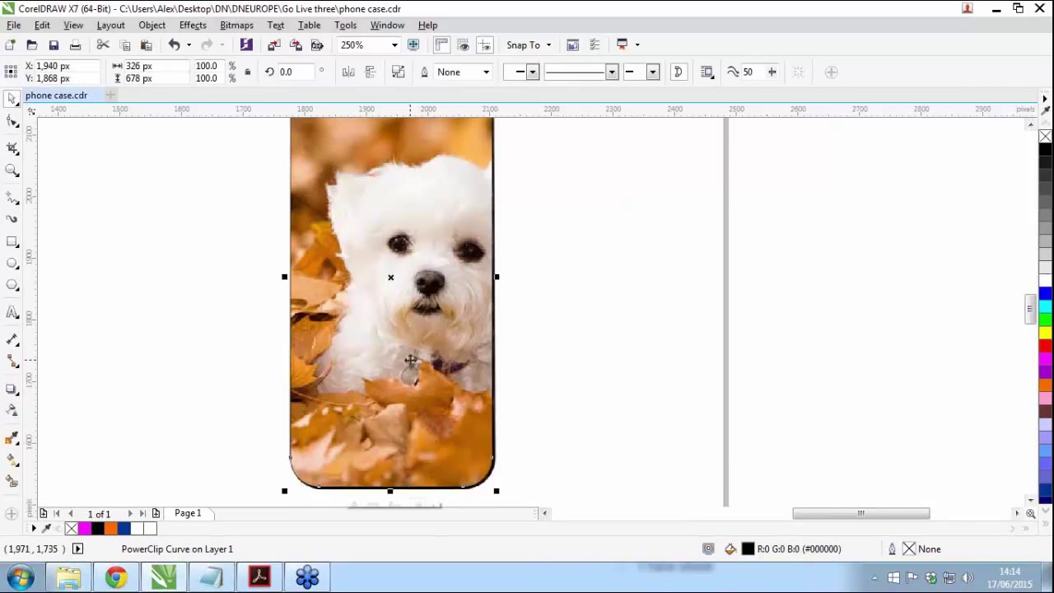
{"action": "scroll", "coordinate": [410, 360], "scroll_direction": "up", "scroll_amount": 1}
{"action": "left_click", "coordinate": [411, 359], "text": "ctrl"}
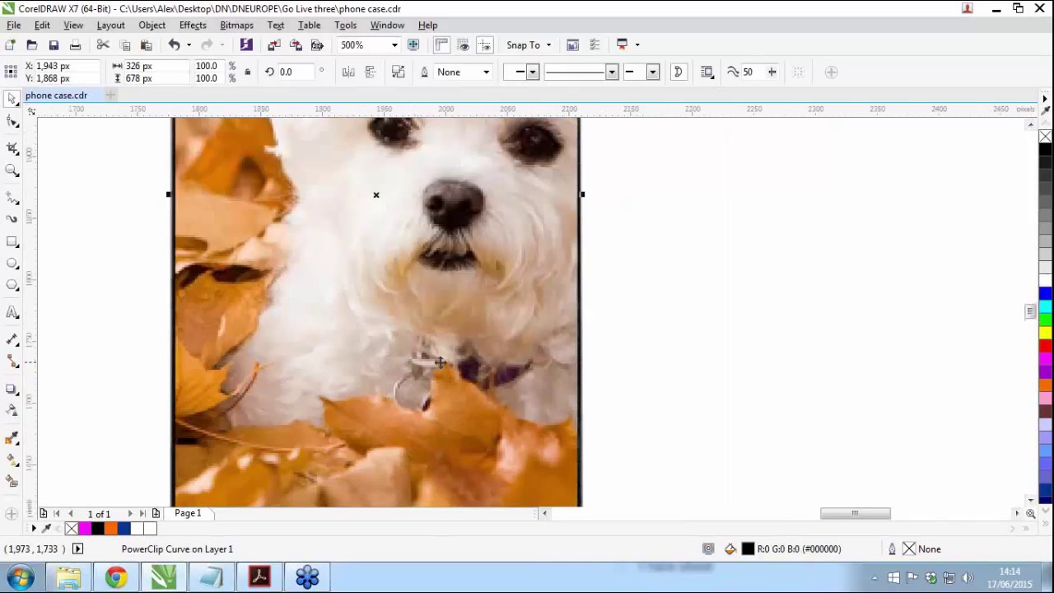
{"action": "scroll", "coordinate": [494, 349], "scroll_direction": "down", "scroll_amount": 2}
{"action": "left_click", "coordinate": [492, 264]}
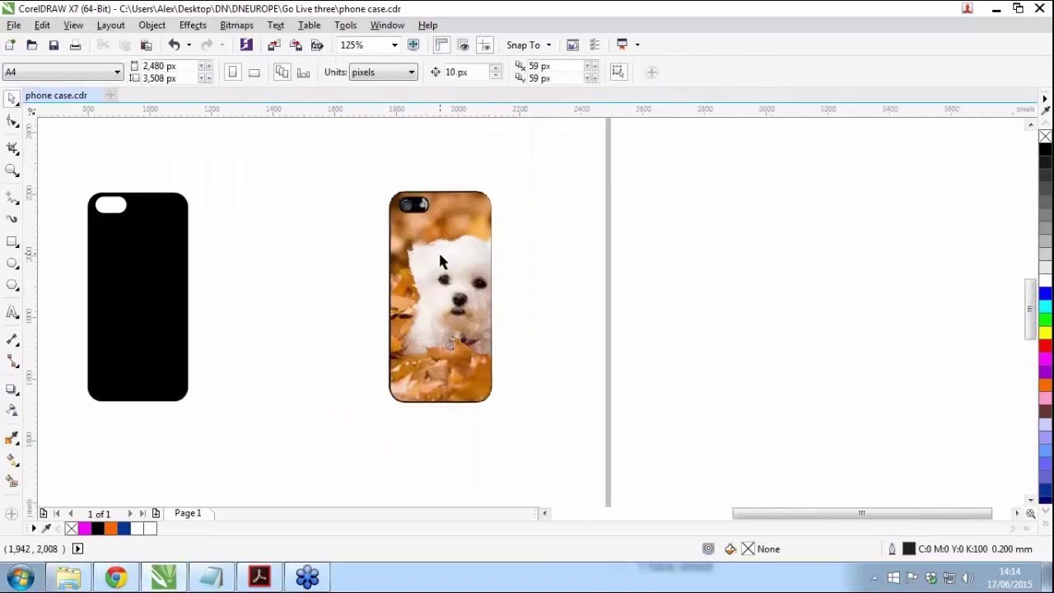
{"action": "scroll", "coordinate": [438, 253], "scroll_direction": "up", "scroll_amount": 1}
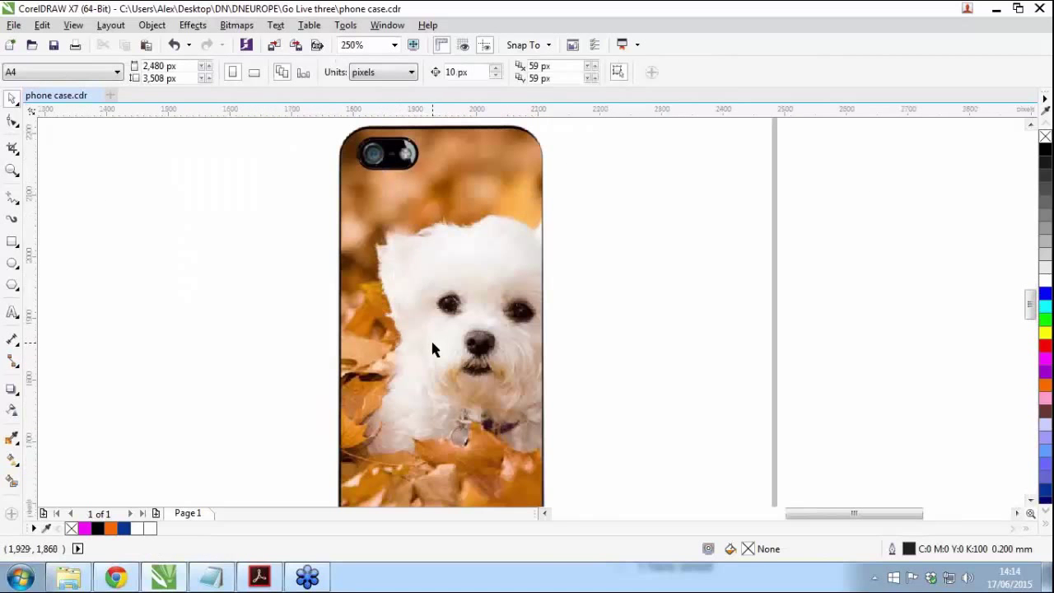
{"action": "scroll", "coordinate": [432, 342], "scroll_direction": "down", "scroll_amount": 1}
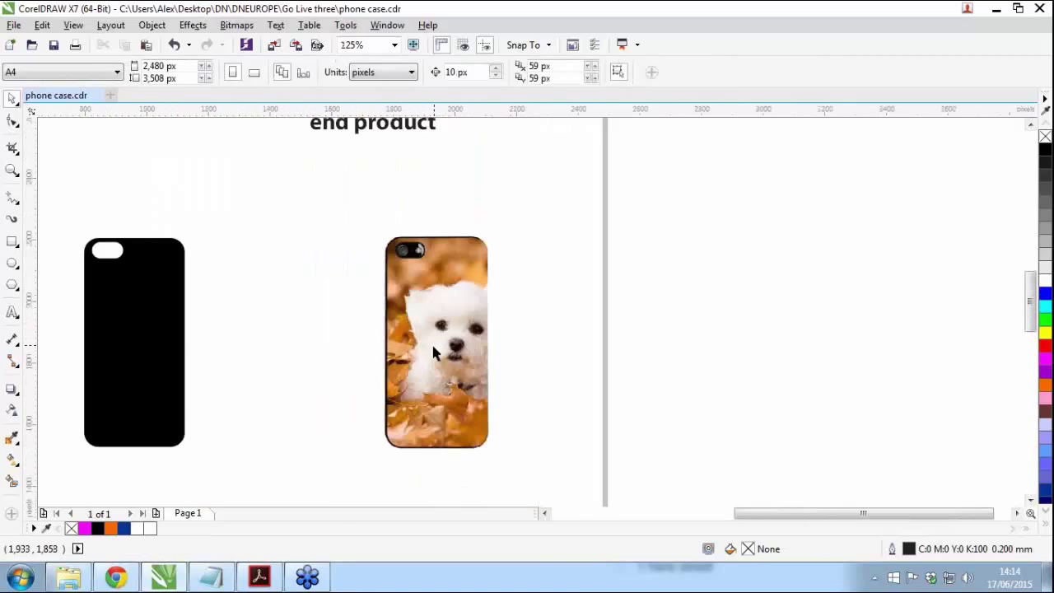
Step: Type 'customise your iphone' and 'case' on two lines at 18 pt on the dog image
{"action": "left_click", "coordinate": [12, 313]}
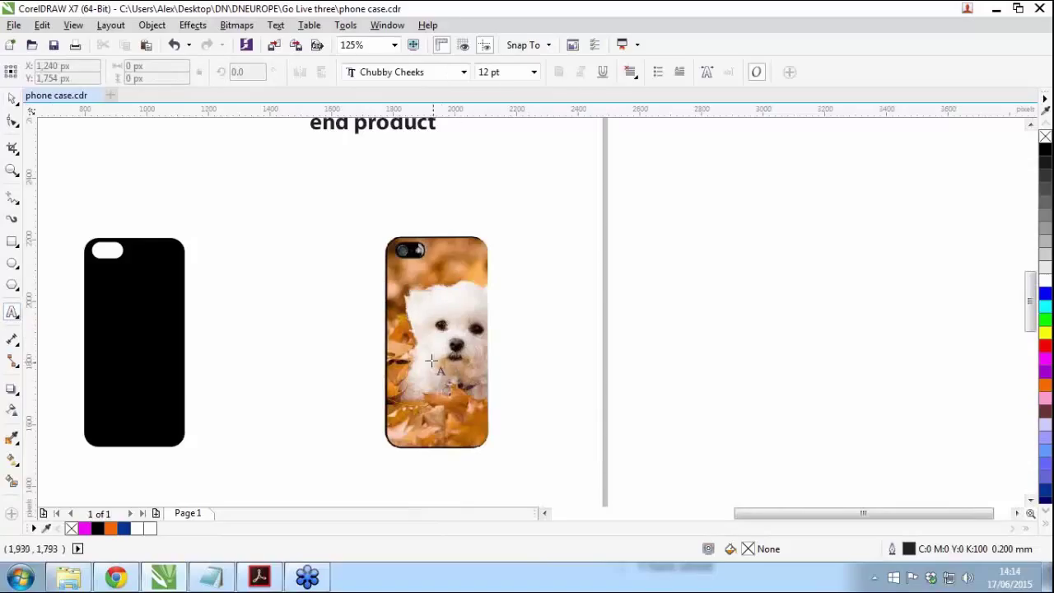
{"action": "left_click", "coordinate": [434, 363]}
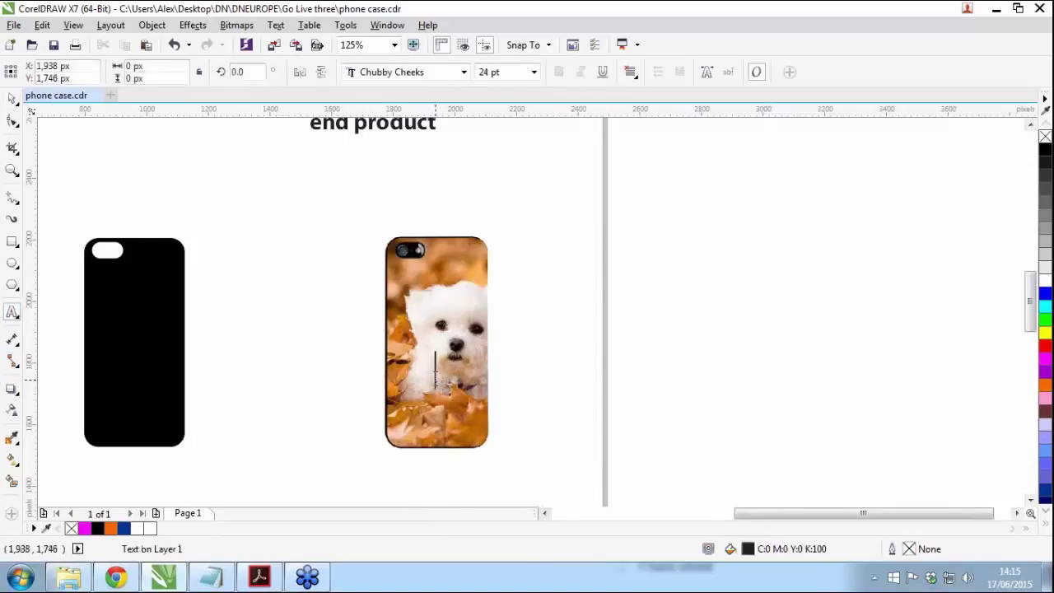
{"action": "left_click", "coordinate": [533, 72]}
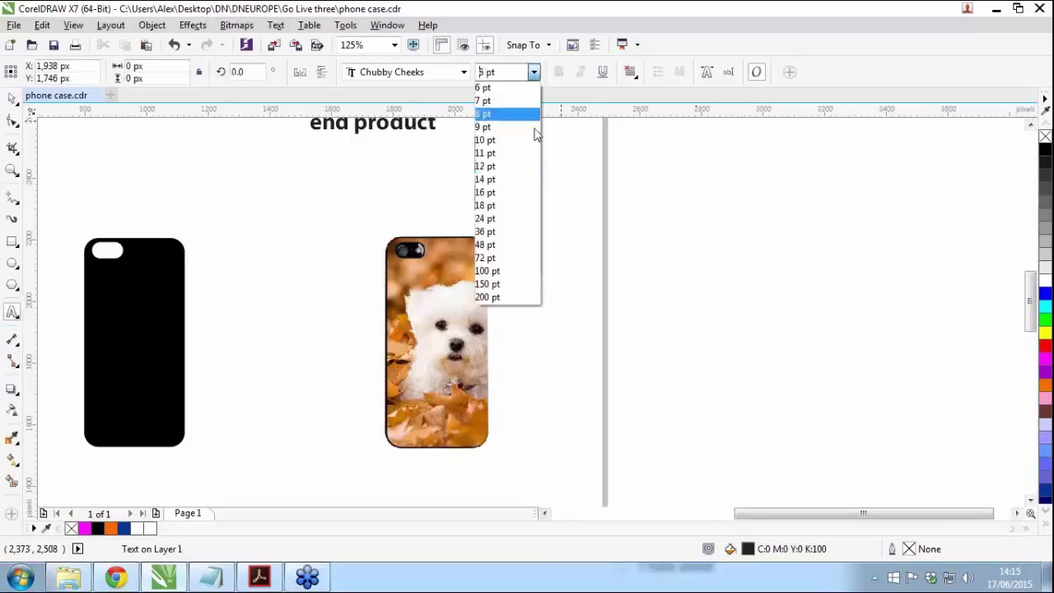
{"action": "left_click", "coordinate": [506, 205]}
{"action": "type", "text": "customise "}
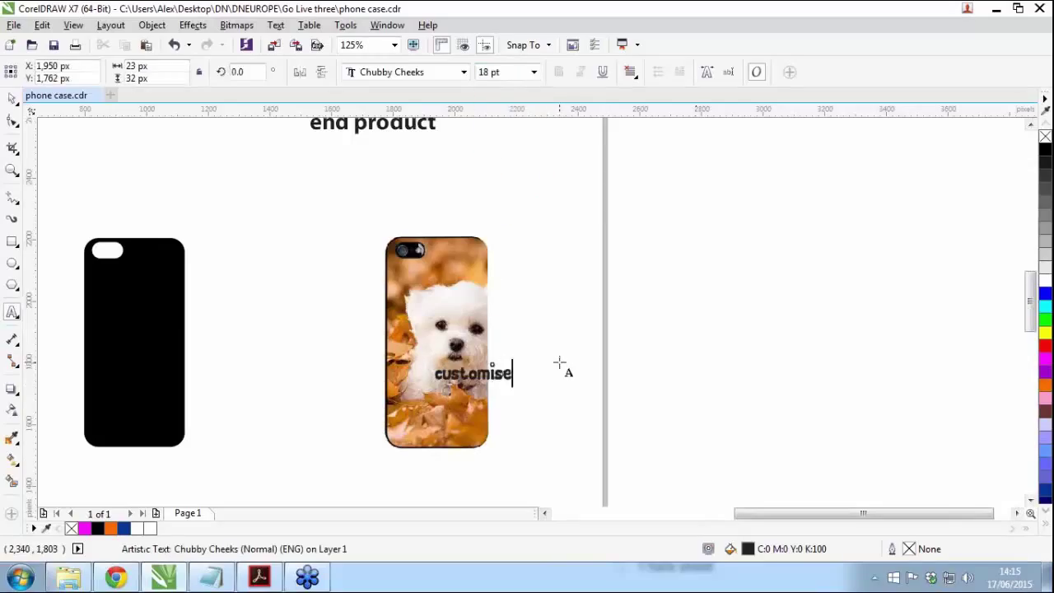
{"action": "type", "text": "your iphone"}
{"action": "key", "text": "Return"}
{"action": "type", "text": "case"}
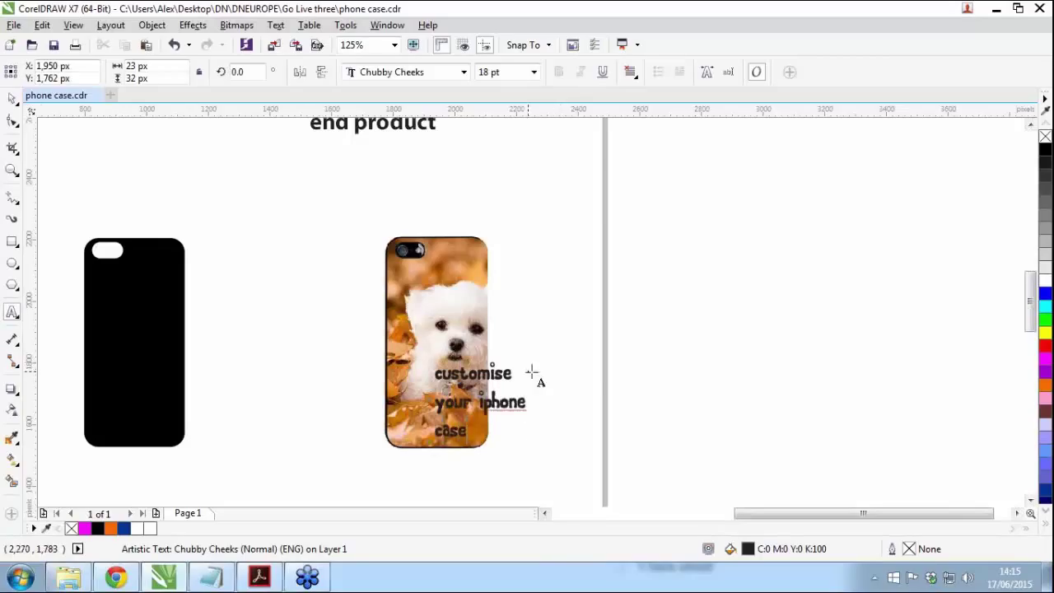
Step: Centre-align the text and move it onto the middle of the phone case
{"action": "key", "text": "ctrl+a"}
{"action": "left_click", "coordinate": [634, 76]}
{"action": "left_click", "coordinate": [663, 124]}
{"action": "left_click", "coordinate": [13, 102]}
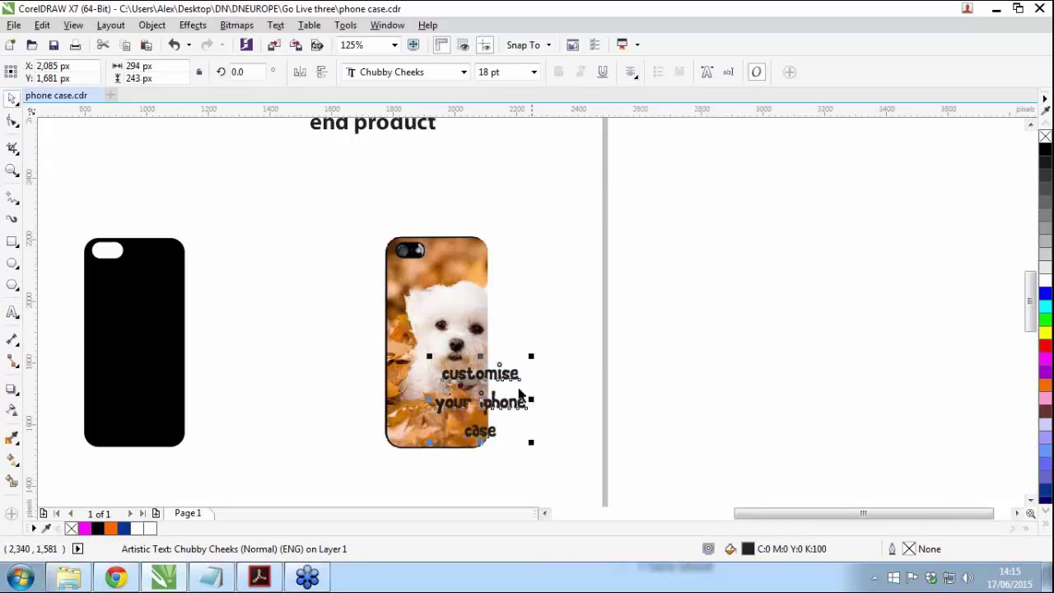
{"action": "left_click_drag", "start_coordinate": [492, 403], "coordinate": [451, 401]}
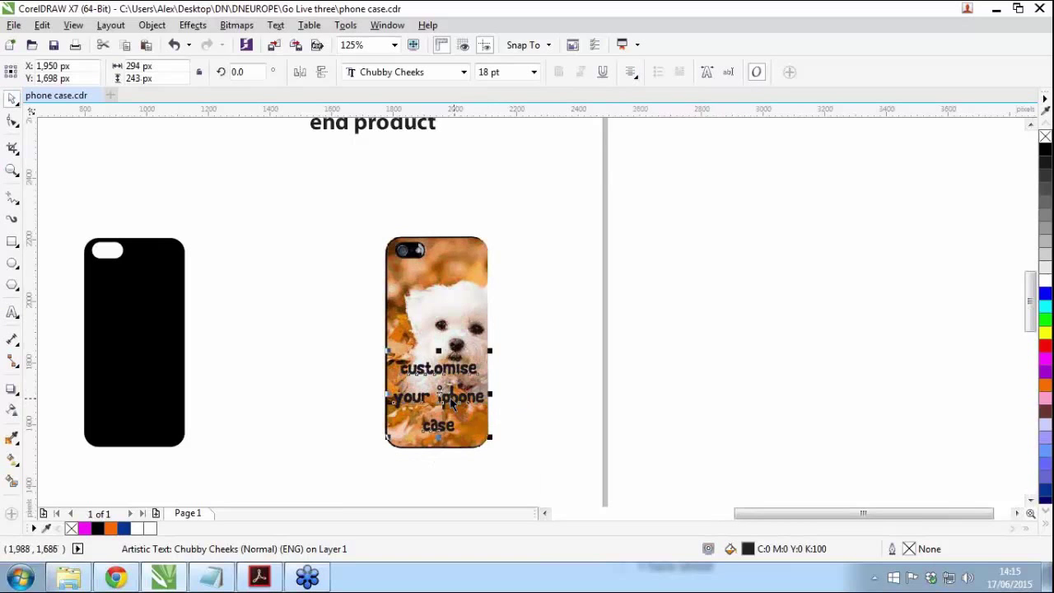
{"action": "left_click", "coordinate": [637, 412]}
Step: Give the text a 0.25 mm white outline
{"action": "scroll", "coordinate": [450, 396], "scroll_direction": "up", "scroll_amount": 2}
{"action": "left_click", "coordinate": [449, 396]}
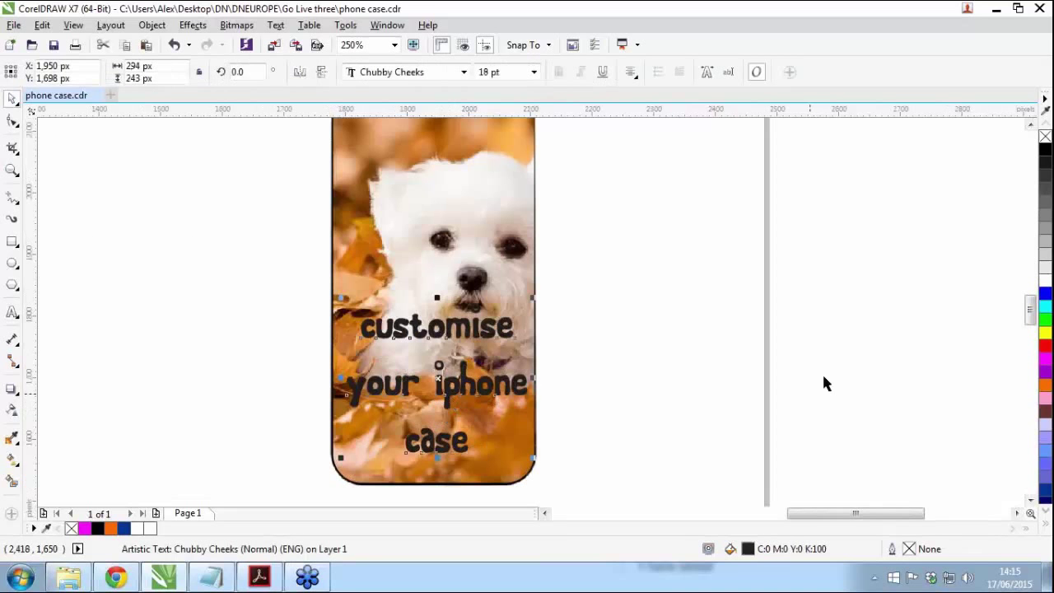
{"action": "double_click", "coordinate": [909, 548]}
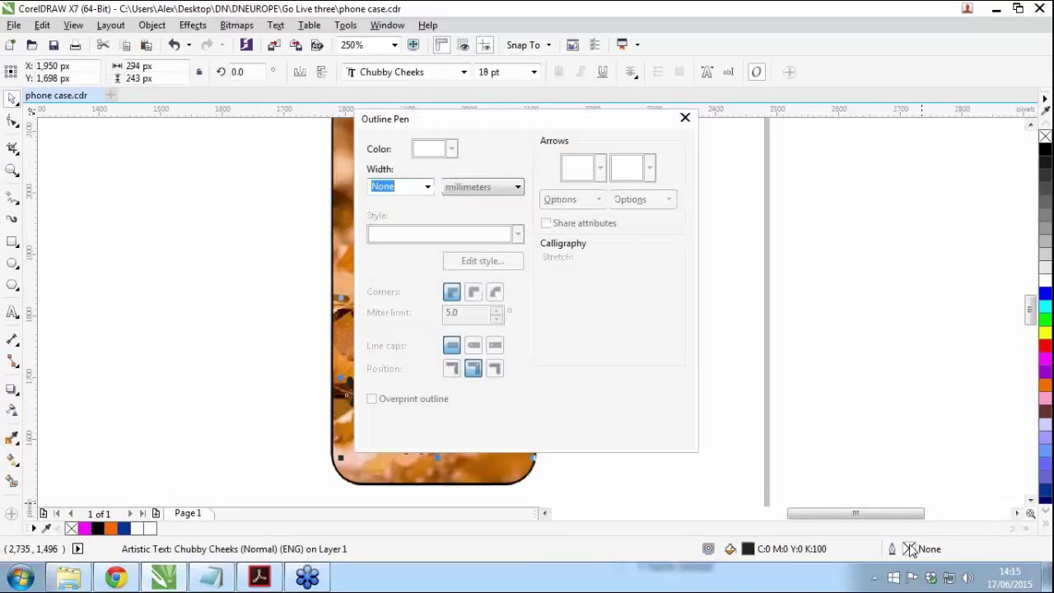
{"action": "left_click", "coordinate": [427, 187]}
{"action": "left_click", "coordinate": [399, 247]}
{"action": "left_click", "coordinate": [451, 149]}
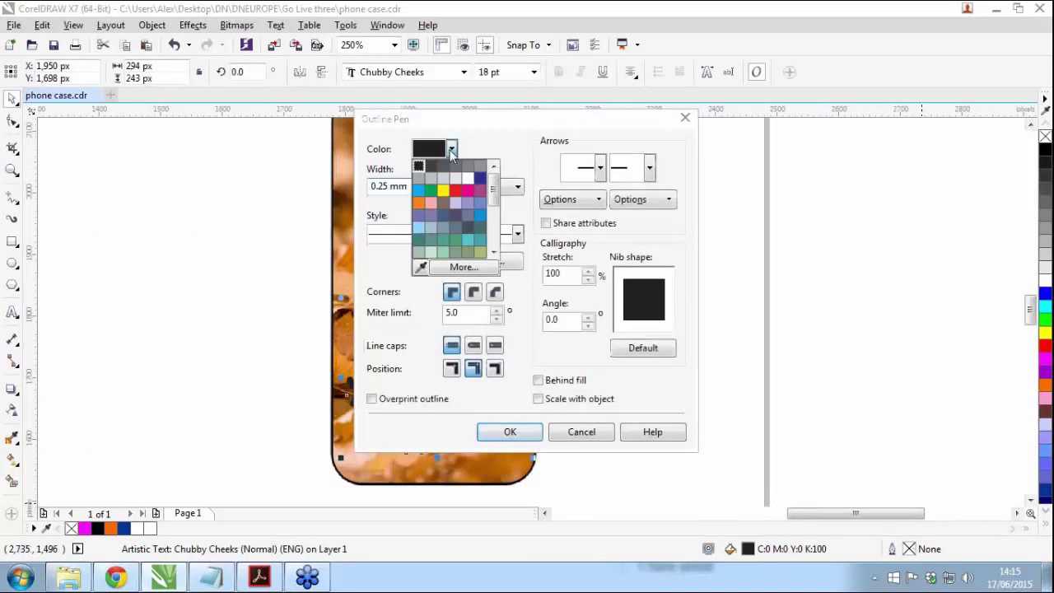
{"action": "left_click", "coordinate": [496, 246]}
{"action": "left_click", "coordinate": [495, 369]}
{"action": "left_click", "coordinate": [508, 432]}
Step: Place the white outline inside the letters and nudge the black phone template right
{"action": "double_click", "coordinate": [909, 548]}
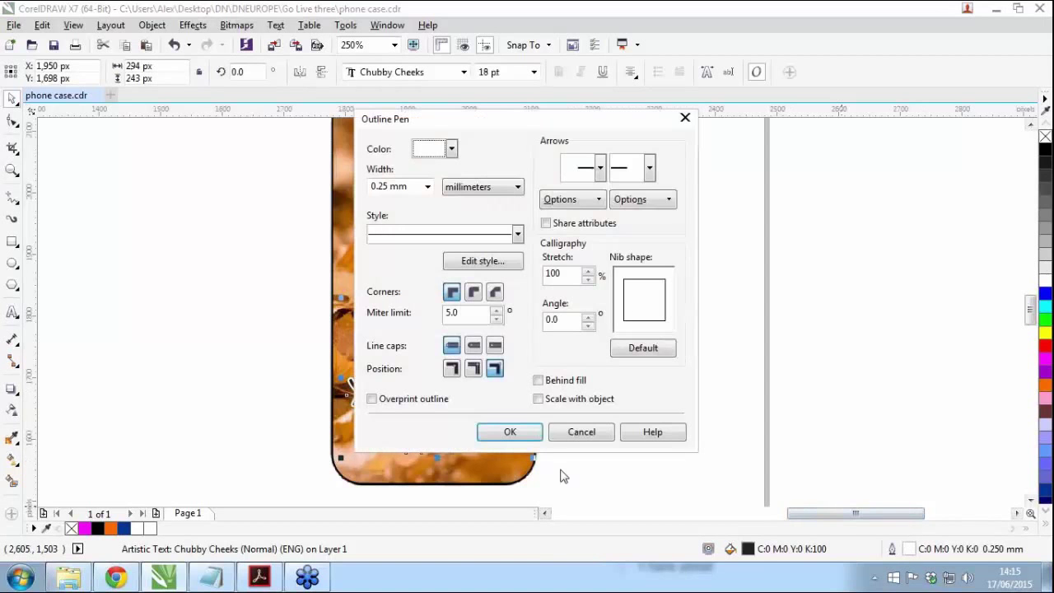
{"action": "left_click", "coordinate": [451, 369]}
{"action": "left_click", "coordinate": [510, 432]}
{"action": "left_click", "coordinate": [843, 376]}
{"action": "scroll", "coordinate": [535, 380], "scroll_direction": "down", "scroll_amount": 2}
{"action": "scroll", "coordinate": [582, 380], "scroll_direction": "down", "scroll_amount": 1}
{"action": "left_click_drag", "start_coordinate": [409, 375], "coordinate": [438, 368]}
Step: Reposition the white phone image and set its width to 600 px
{"action": "left_click", "coordinate": [784, 336]}
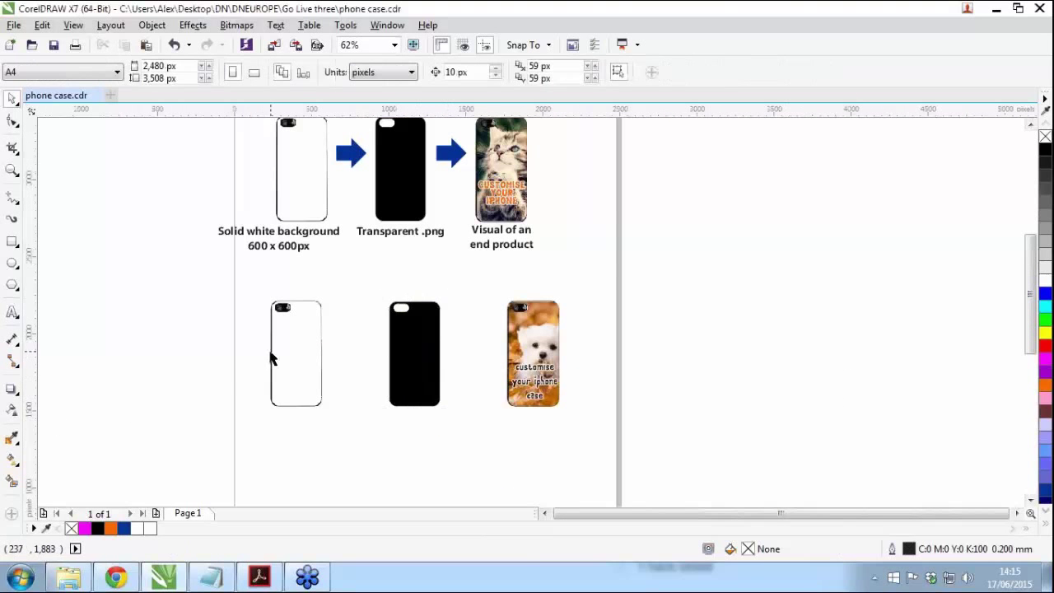
{"action": "scroll", "coordinate": [271, 355], "scroll_direction": "up", "scroll_amount": 1}
{"action": "left_click_drag", "start_coordinate": [286, 367], "coordinate": [246, 367]}
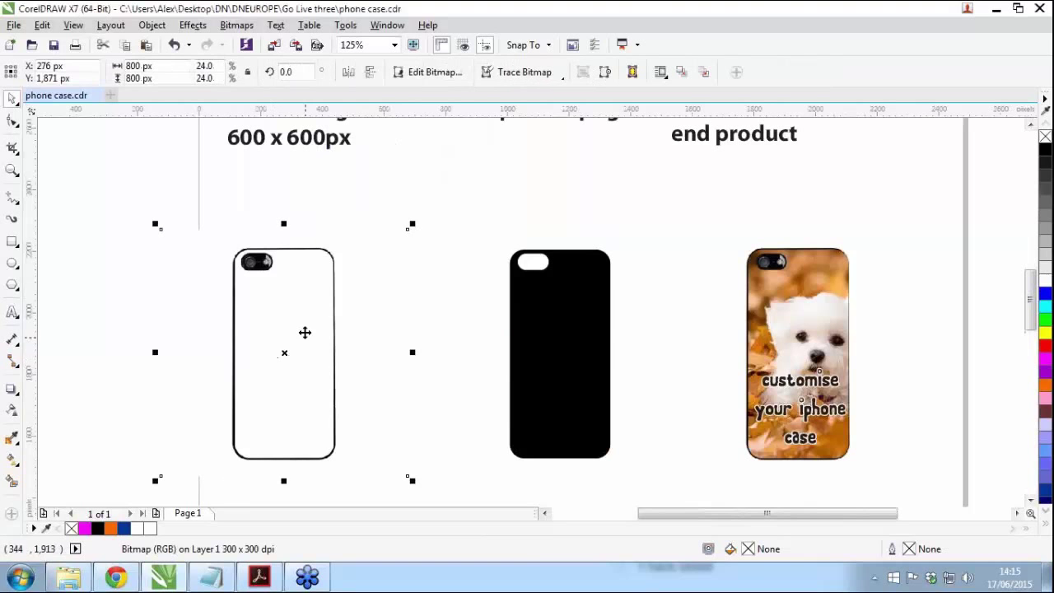
{"action": "left_click_drag", "start_coordinate": [289, 313], "coordinate": [310, 285]}
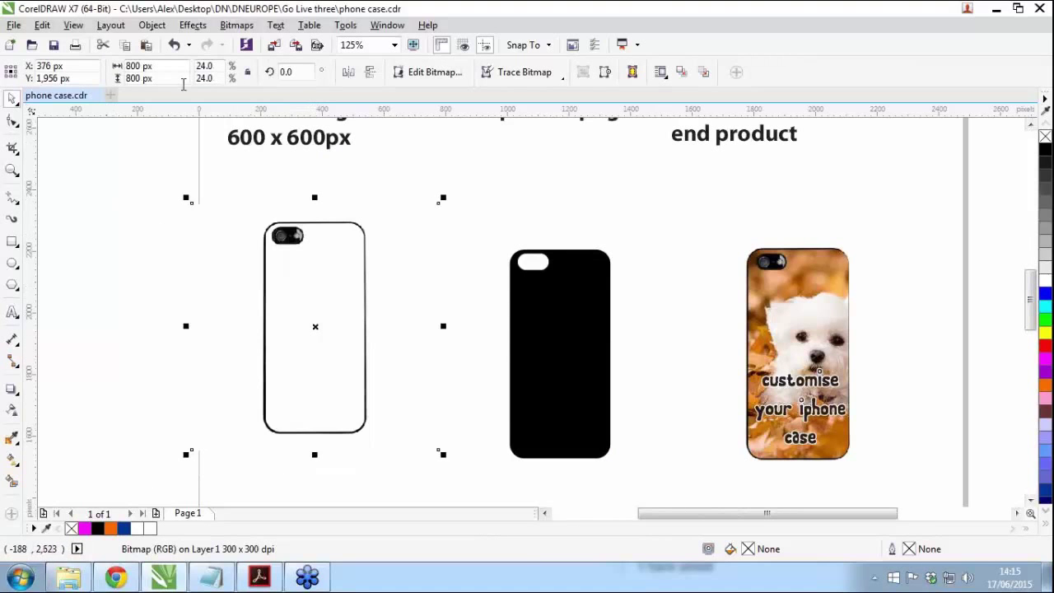
{"action": "left_click", "coordinate": [162, 65]}
{"action": "type", "text": "600"}
{"action": "key", "text": "Return"}
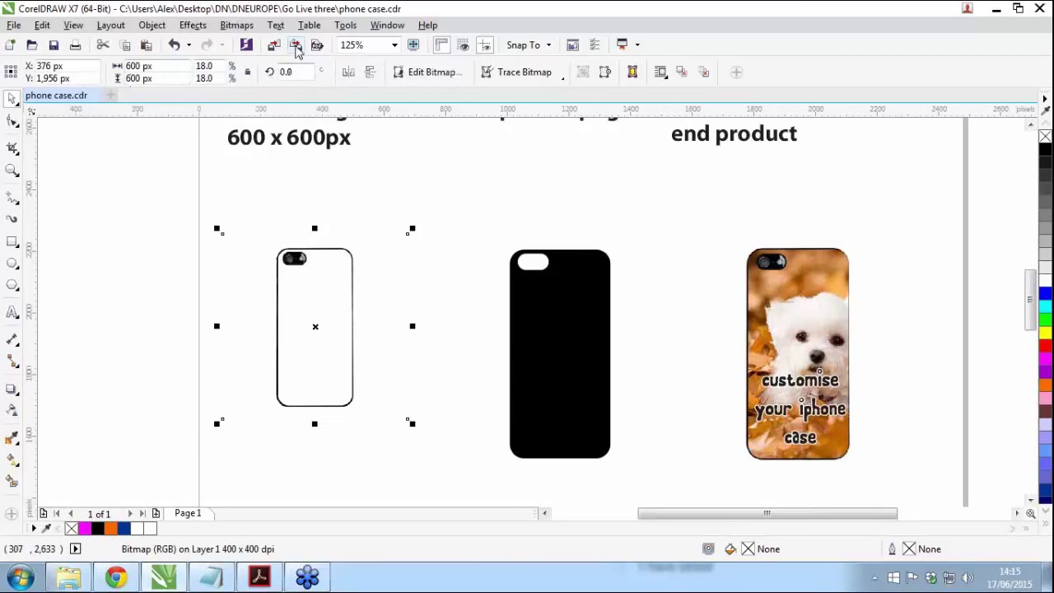
Step: Export the image as PNG named 'blank_case'
{"action": "left_click", "coordinate": [297, 50]}
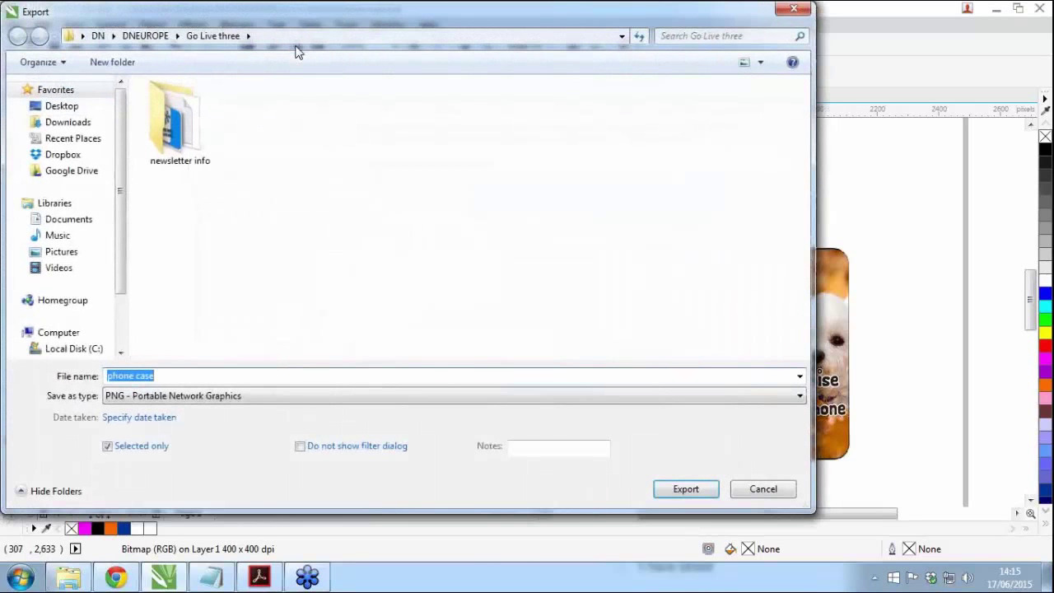
{"action": "left_click", "coordinate": [211, 284]}
{"action": "left_click_drag", "start_coordinate": [178, 375], "coordinate": [70, 372]}
{"action": "type", "text": "blank_case"}
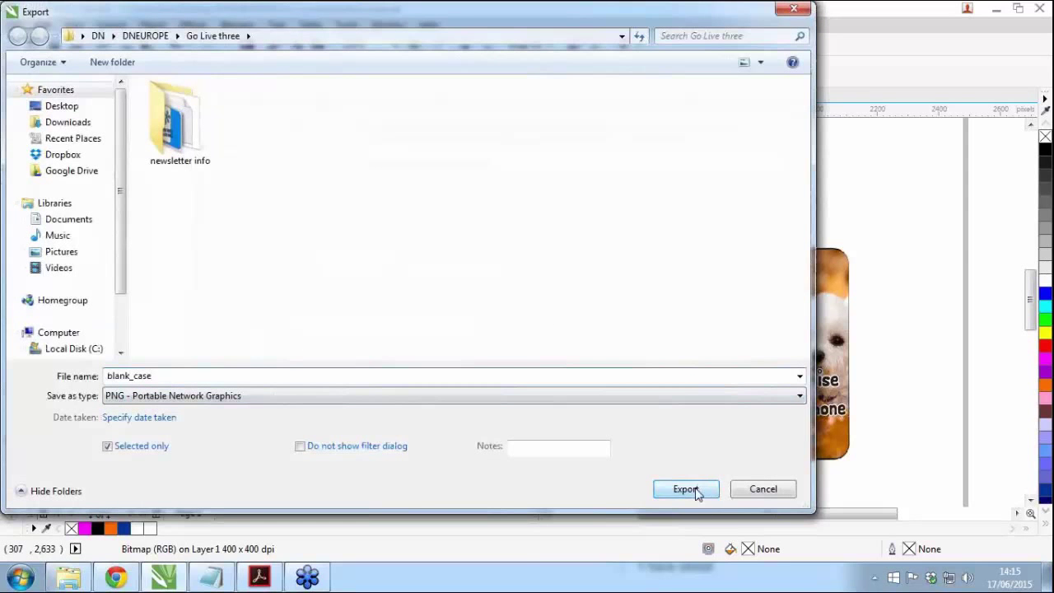
{"action": "left_click", "coordinate": [696, 491]}
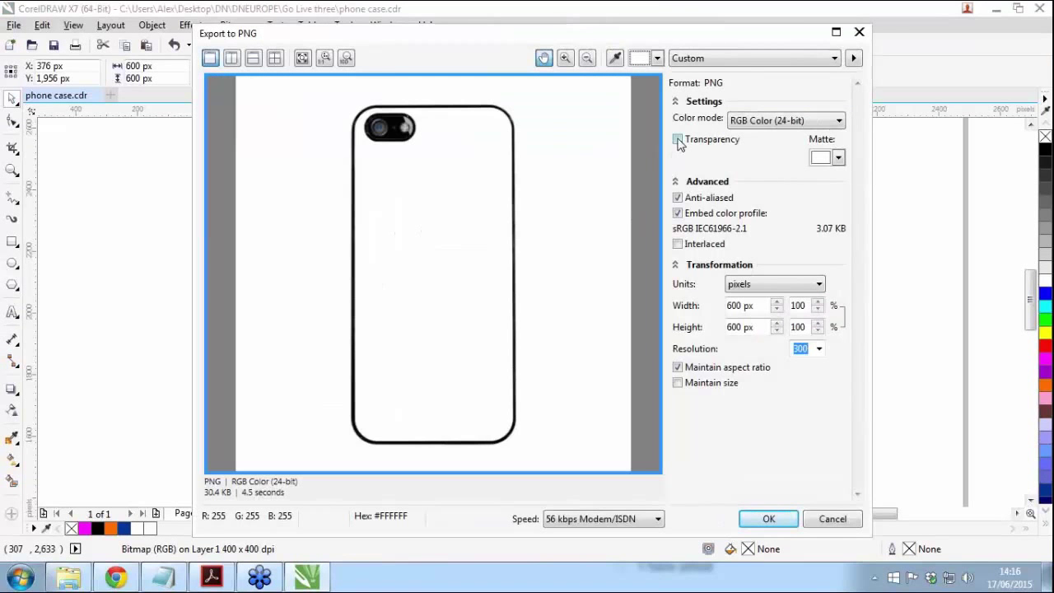
Step: Finish the blank_case PNG export and move the black phone template up and right
{"action": "left_click", "coordinate": [765, 519]}
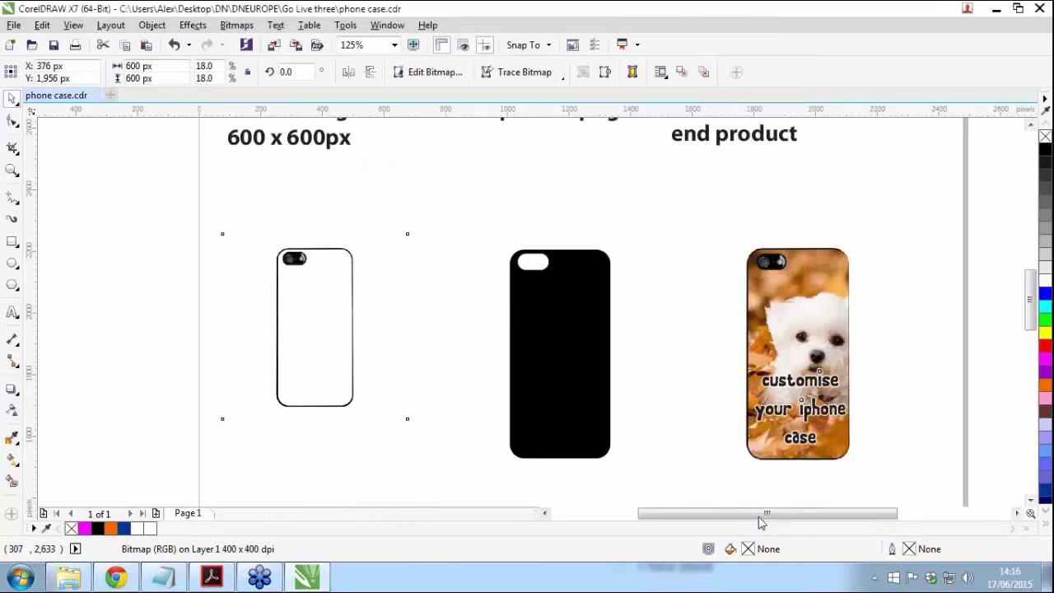
{"action": "left_click", "coordinate": [79, 416]}
{"action": "left_click_drag", "start_coordinate": [548, 403], "coordinate": [580, 382]}
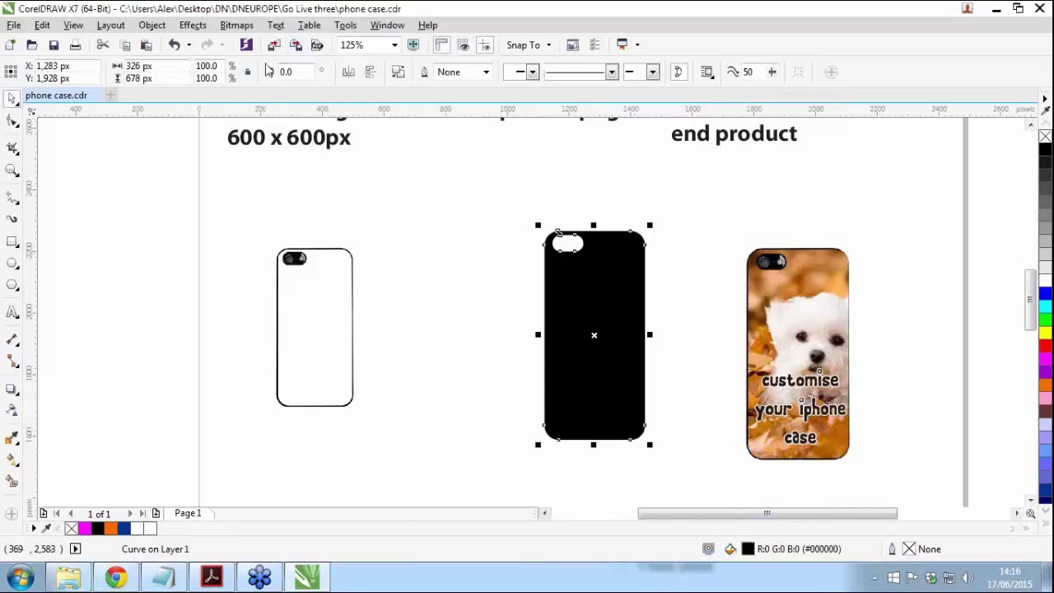
Step: Export the black phone template as decoration_mask PNG with a transparent background
{"action": "left_click", "coordinate": [294, 46]}
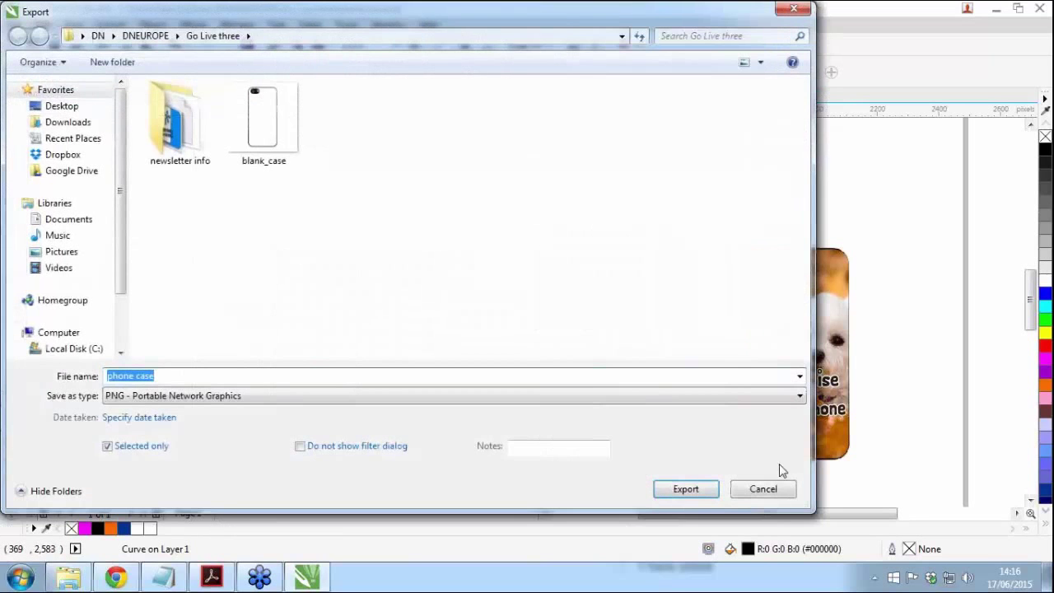
{"action": "type", "text": "d"}
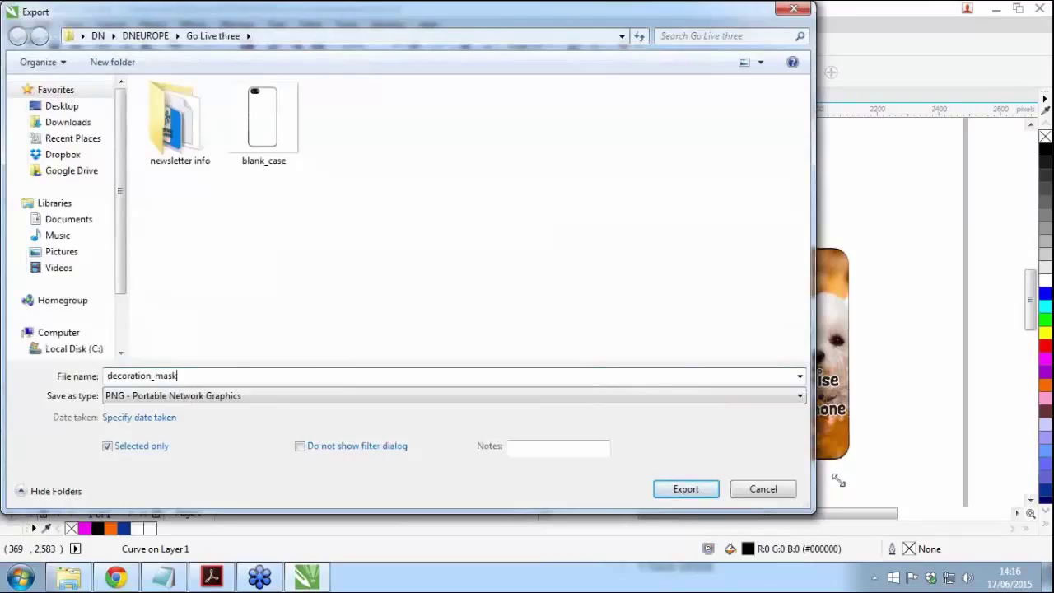
{"action": "type", "text": "ecoration_mask"}
{"action": "left_click", "coordinate": [686, 489]}
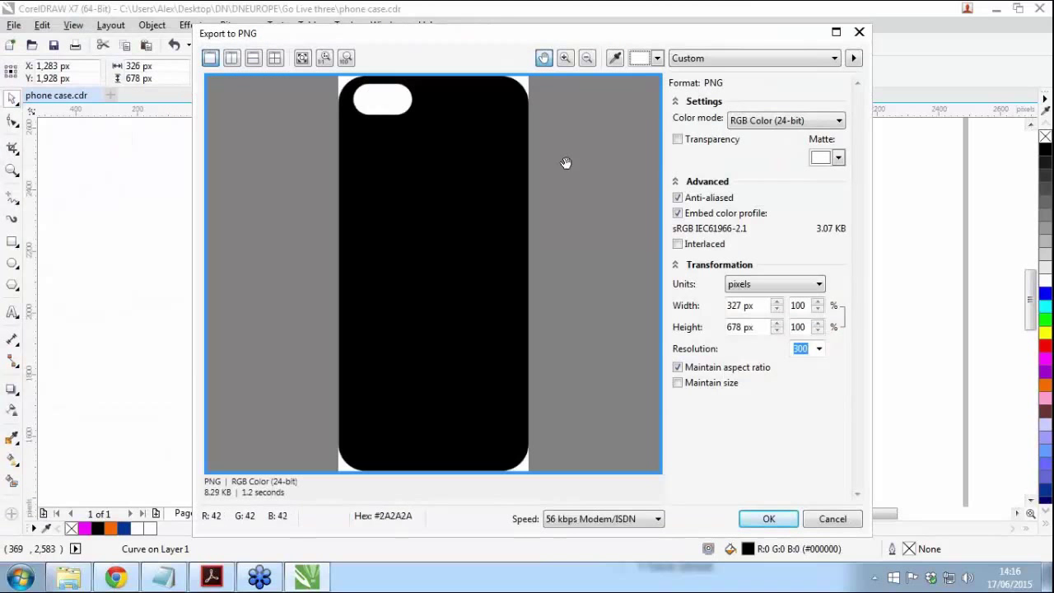
{"action": "left_click", "coordinate": [678, 141]}
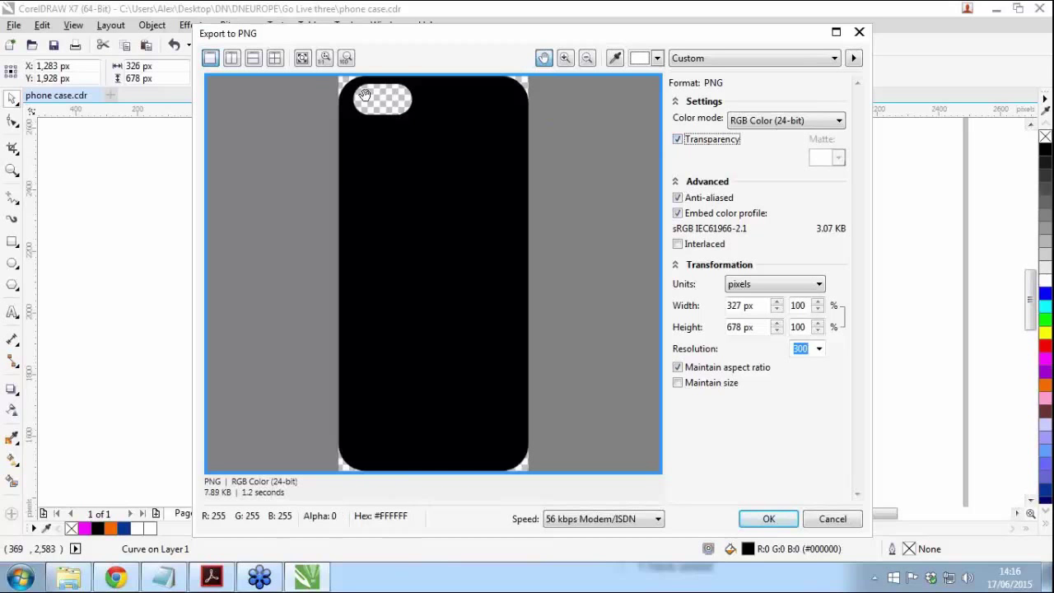
{"action": "left_click", "coordinate": [772, 520]}
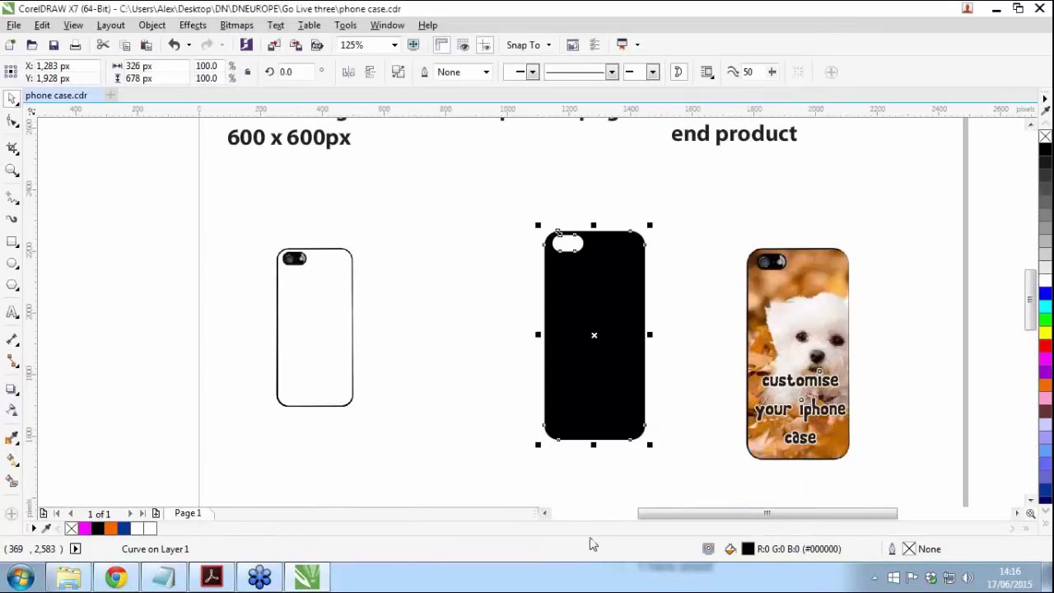
{"action": "left_click", "coordinate": [127, 432]}
{"action": "scroll", "coordinate": [774, 388], "scroll_direction": "down", "scroll_amount": 1}
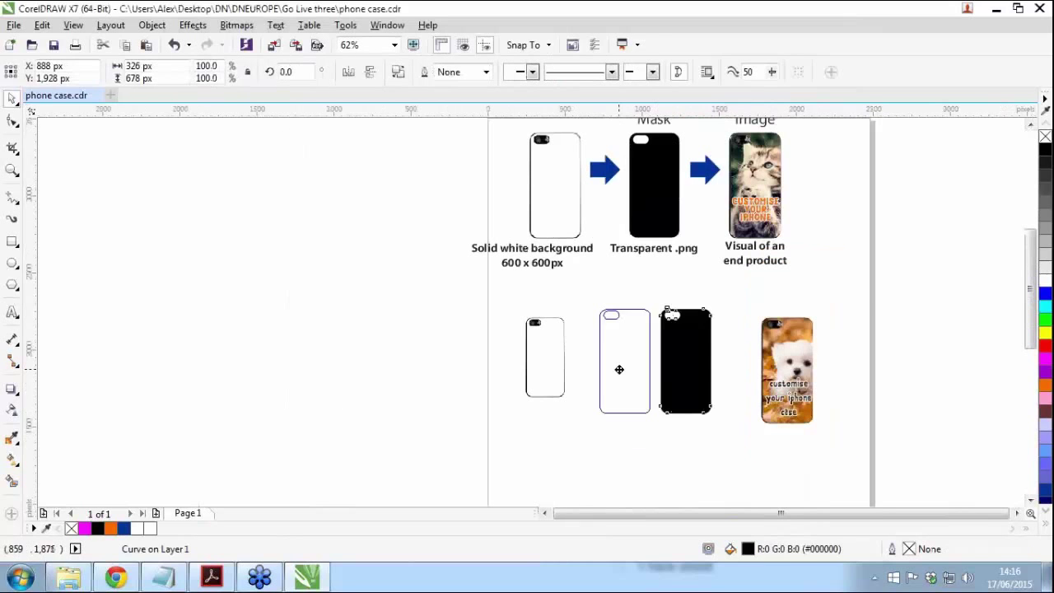
Step: Select the dog-photo case and export it as PNG sales_image with Transparency off
{"action": "left_click_drag", "start_coordinate": [649, 389], "coordinate": [587, 389]}
{"action": "left_click", "coordinate": [994, 428]}
{"action": "left_click_drag", "start_coordinate": [969, 476], "coordinate": [673, 283]}
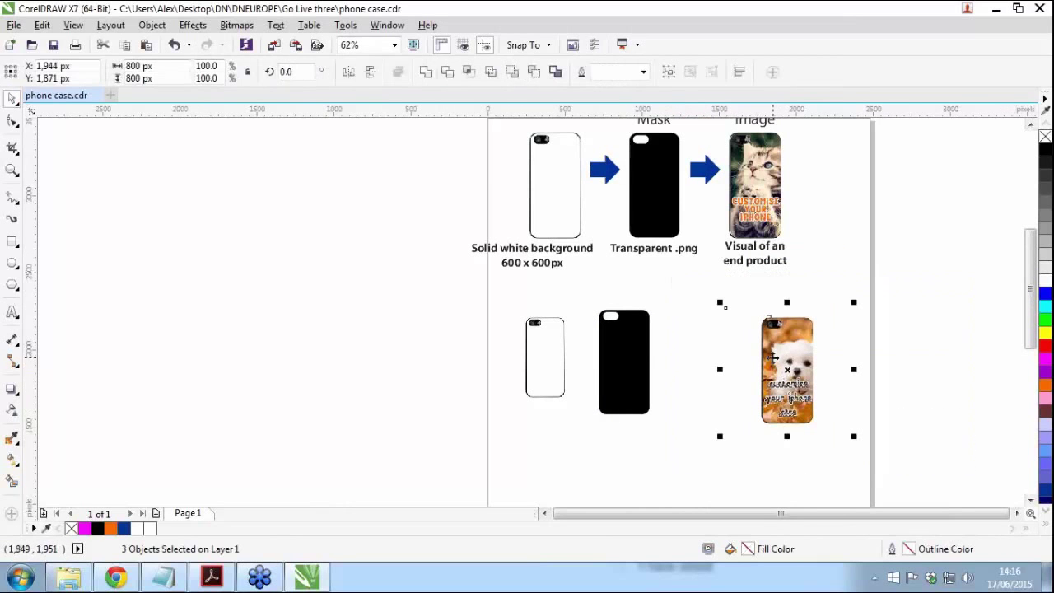
{"action": "left_click", "coordinate": [295, 44]}
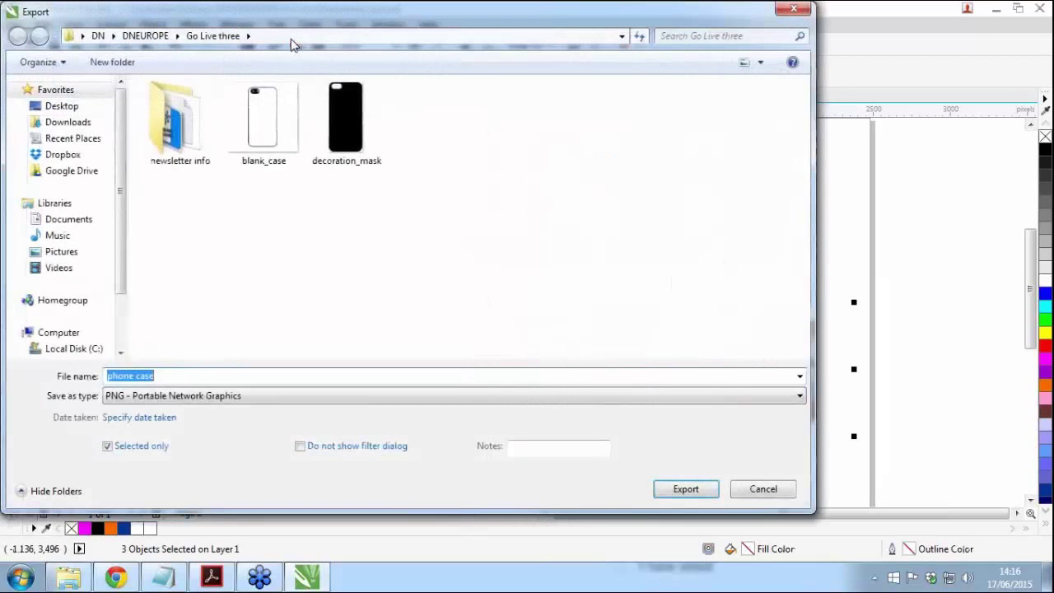
{"action": "type", "text": "sales_image"}
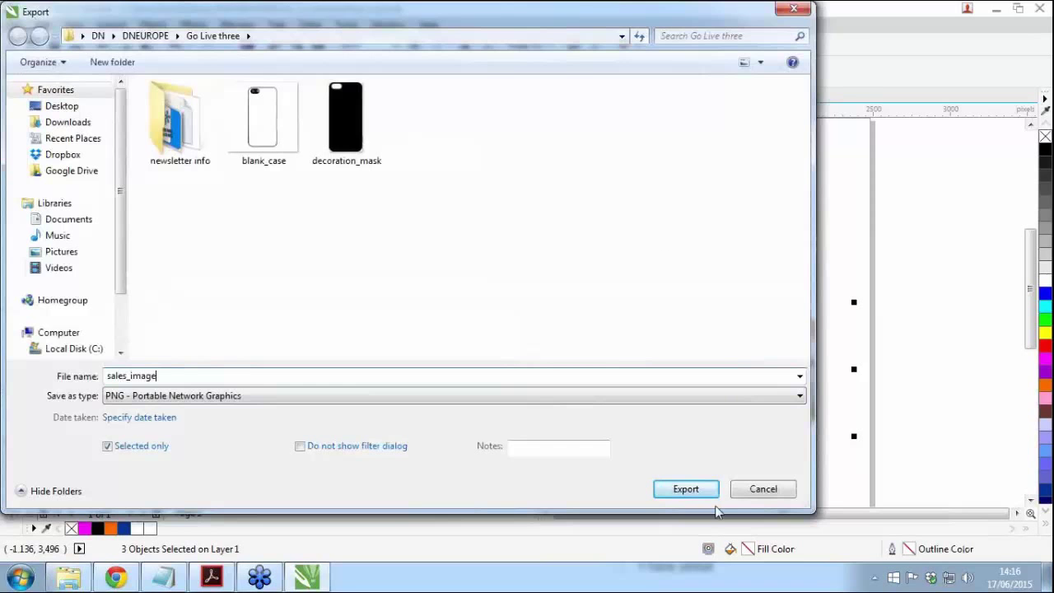
{"action": "left_click", "coordinate": [696, 492]}
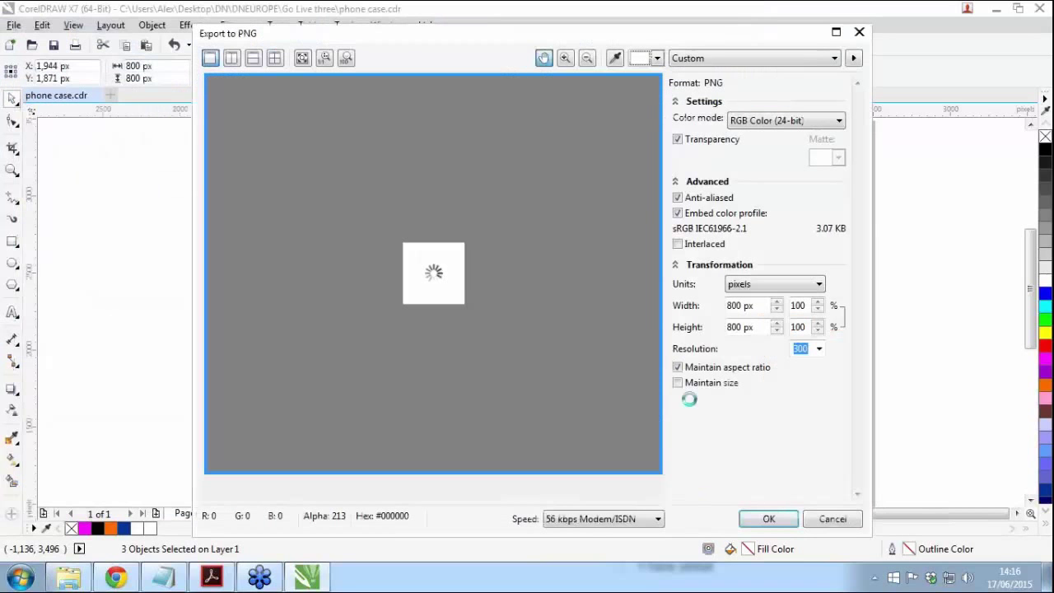
{"action": "left_click", "coordinate": [677, 140]}
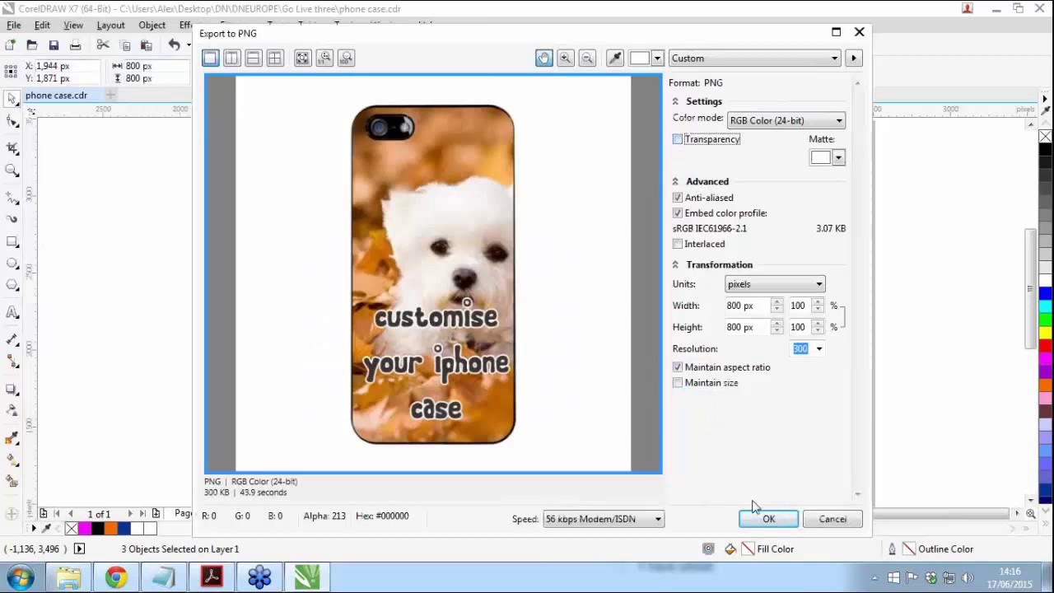
{"action": "left_click", "coordinate": [768, 518]}
{"action": "left_click_drag", "start_coordinate": [405, 483], "coordinate": [405, 482]}
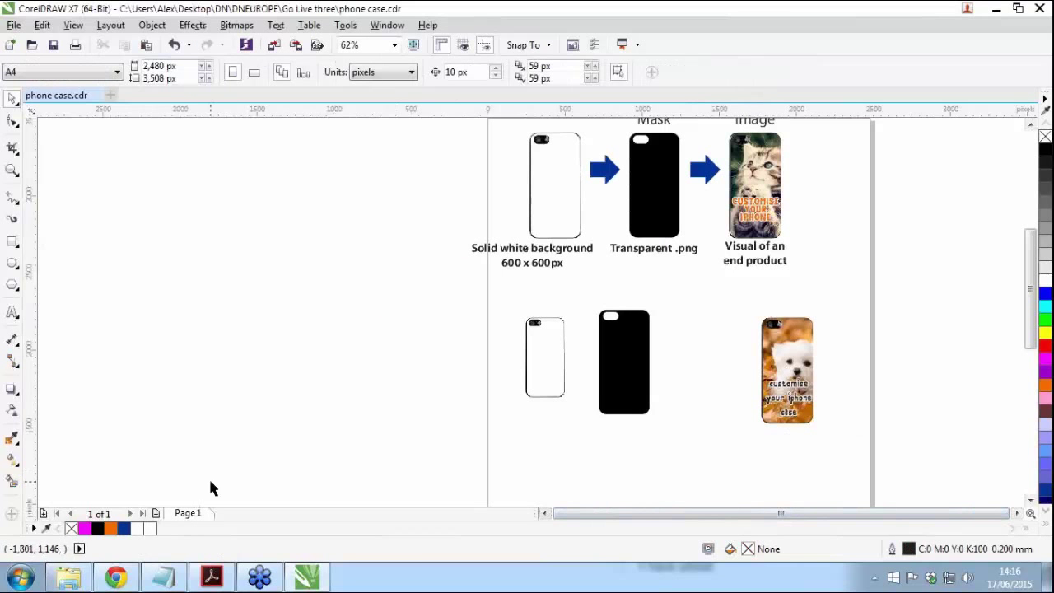
Step: Go to the DecoNetwork products page and start adding a custom product
{"action": "left_click", "coordinate": [118, 577]}
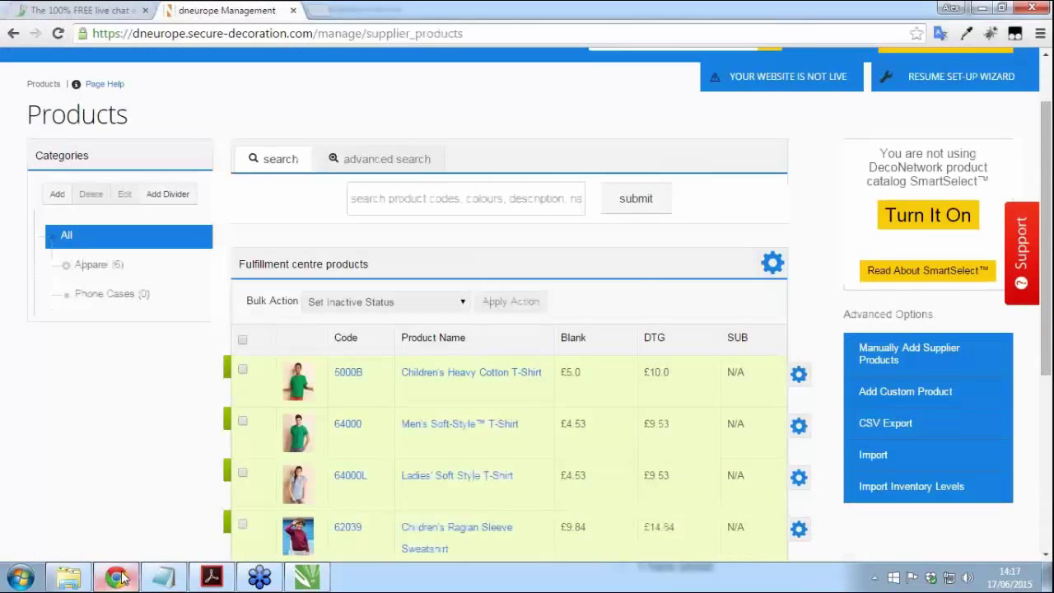
{"action": "scroll", "coordinate": [138, 434], "scroll_direction": "down", "scroll_amount": 1}
{"action": "scroll", "coordinate": [139, 432], "scroll_direction": "up", "scroll_amount": 2}
{"action": "scroll", "coordinate": [581, 247], "scroll_direction": "down", "scroll_amount": 1}
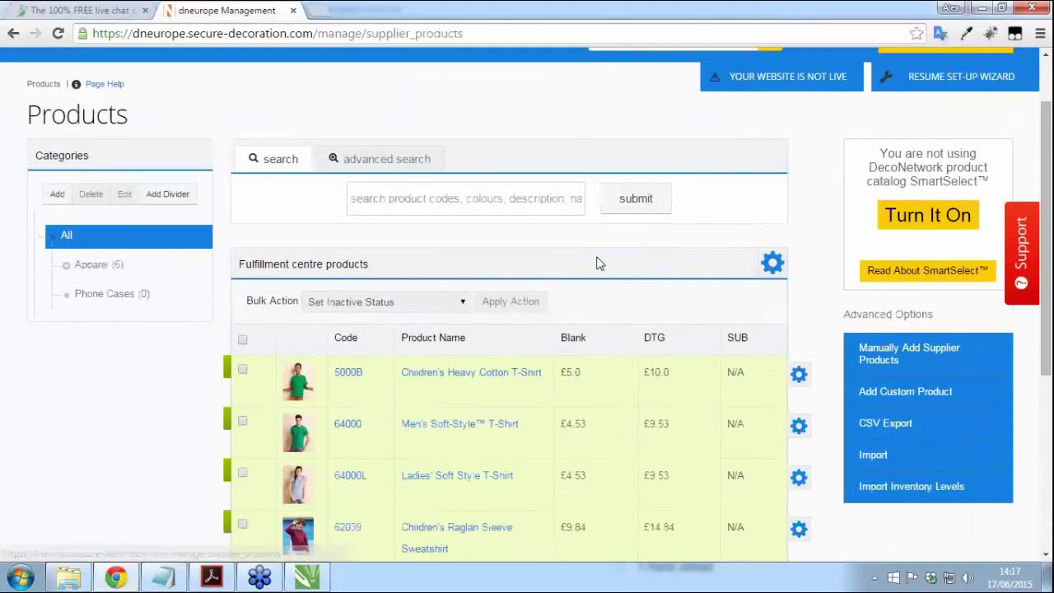
{"action": "left_click", "coordinate": [903, 392]}
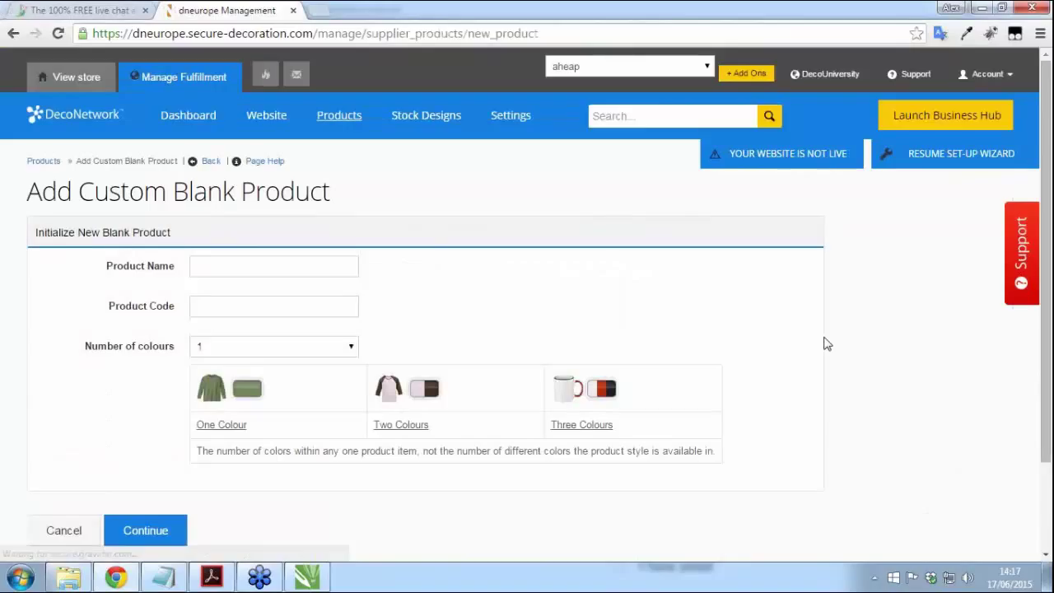
Step: Enter product name iPhone 5 Case and product code IP5C
{"action": "scroll", "coordinate": [827, 344], "scroll_direction": "down", "scroll_amount": 1}
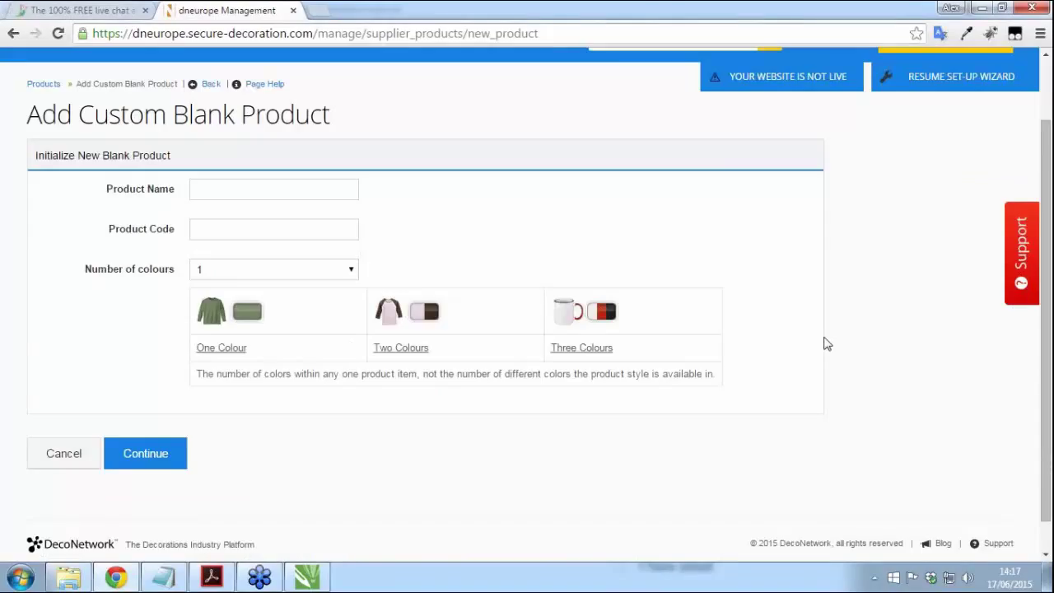
{"action": "left_click", "coordinate": [233, 191]}
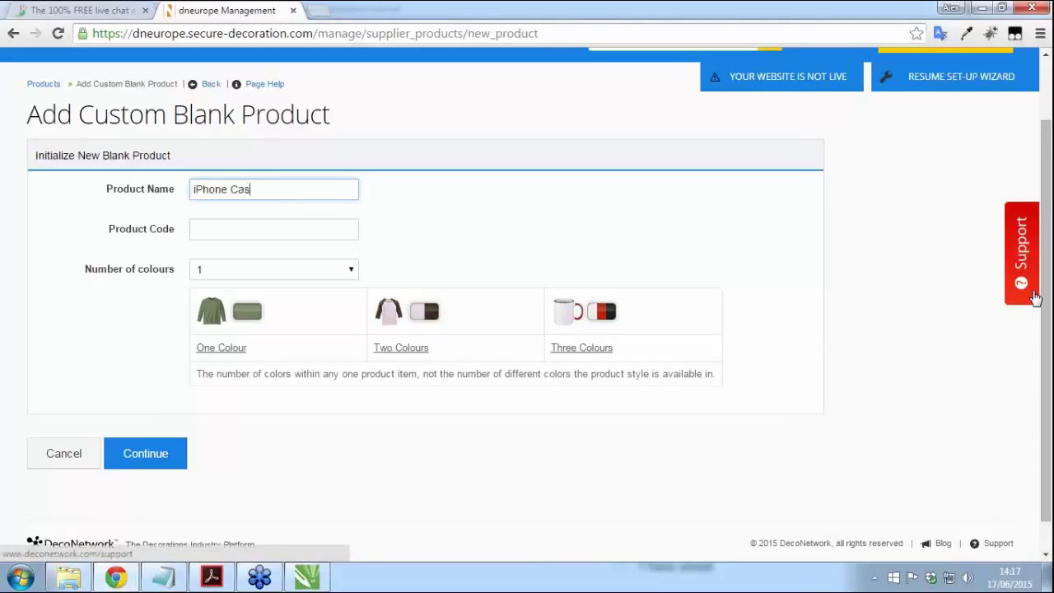
{"action": "type", "text": "5"}
{"action": "left_click", "coordinate": [250, 229]}
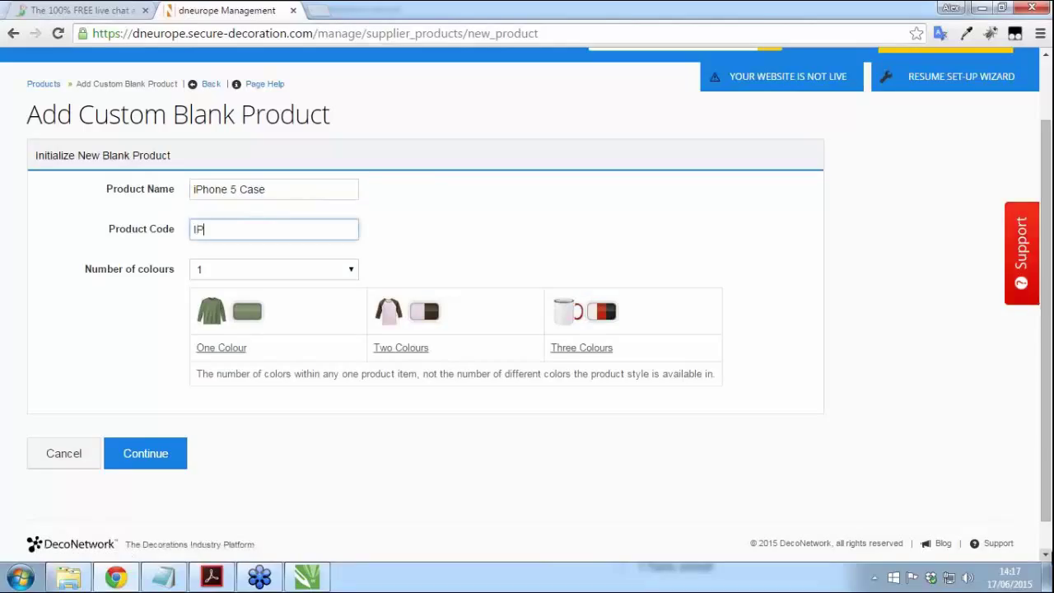
{"action": "type", "text": "IP5C"}
{"action": "left_click", "coordinate": [161, 368]}
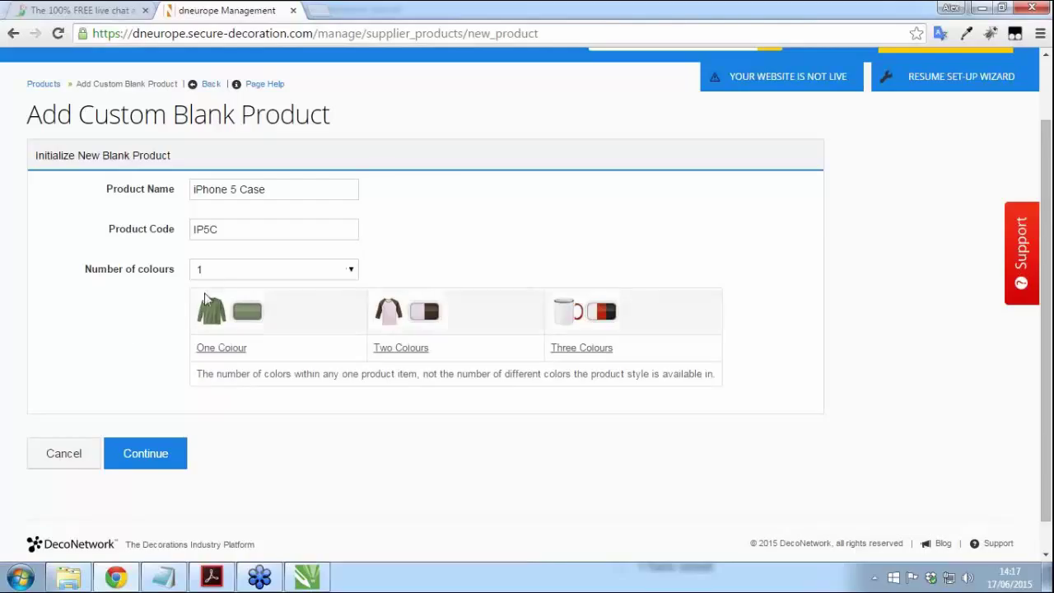
Step: Create the product, choose 'Separate image for each colour' for the view image, and continue
{"action": "left_click", "coordinate": [154, 457]}
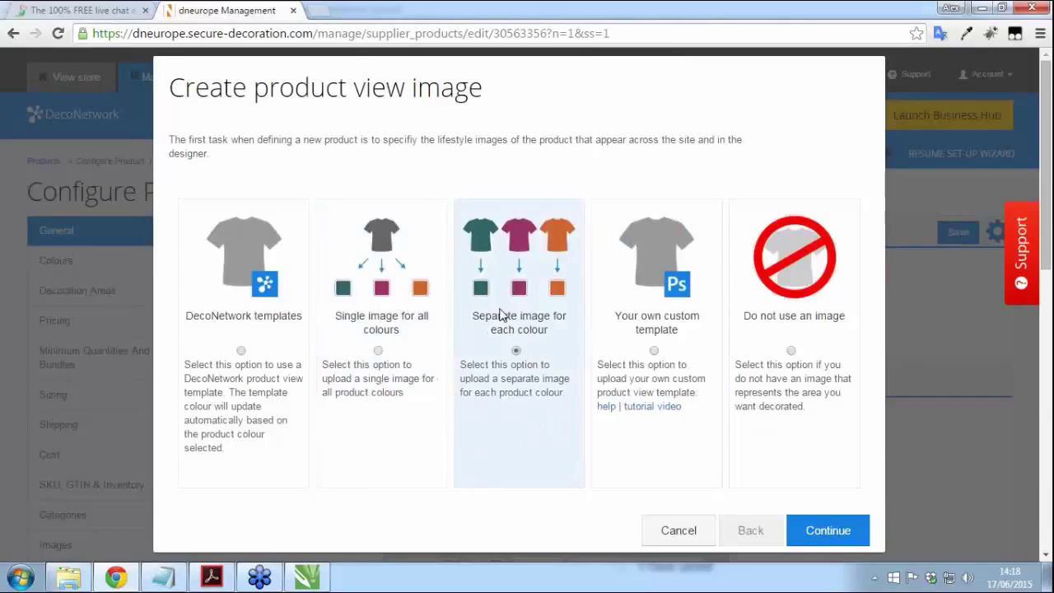
{"action": "left_click", "coordinate": [653, 351]}
{"action": "left_click", "coordinate": [516, 352]}
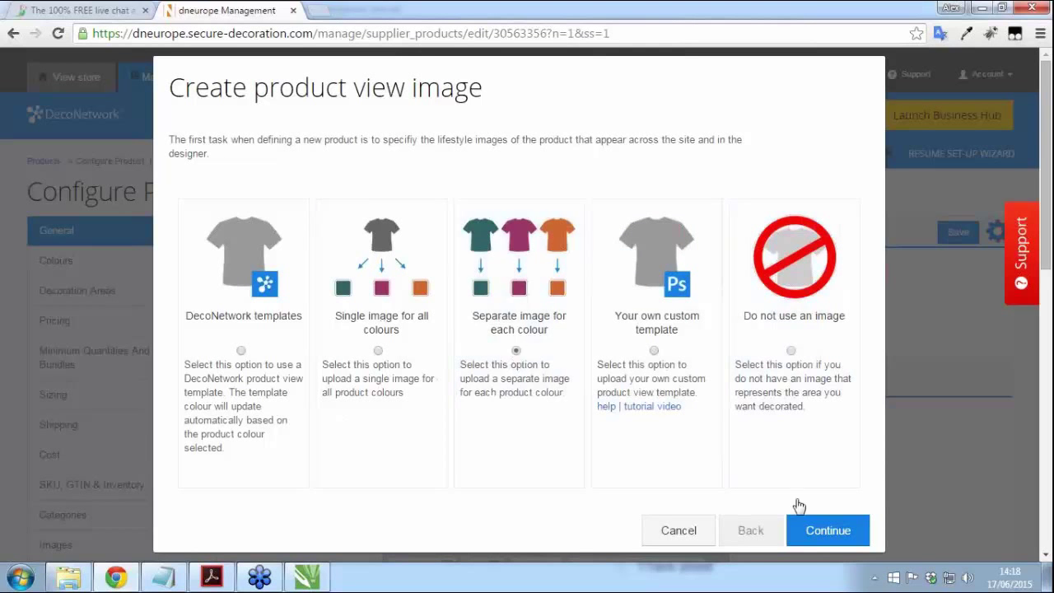
{"action": "left_click", "coordinate": [848, 533]}
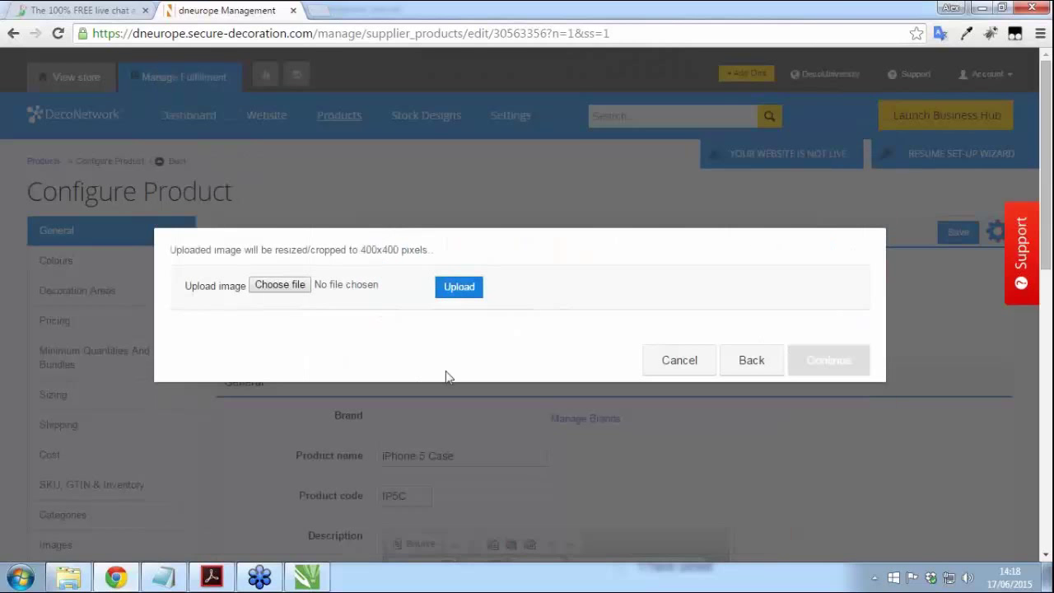
Step: Upload blank_case.png as the view image and clear the default view name
{"action": "left_click", "coordinate": [279, 289]}
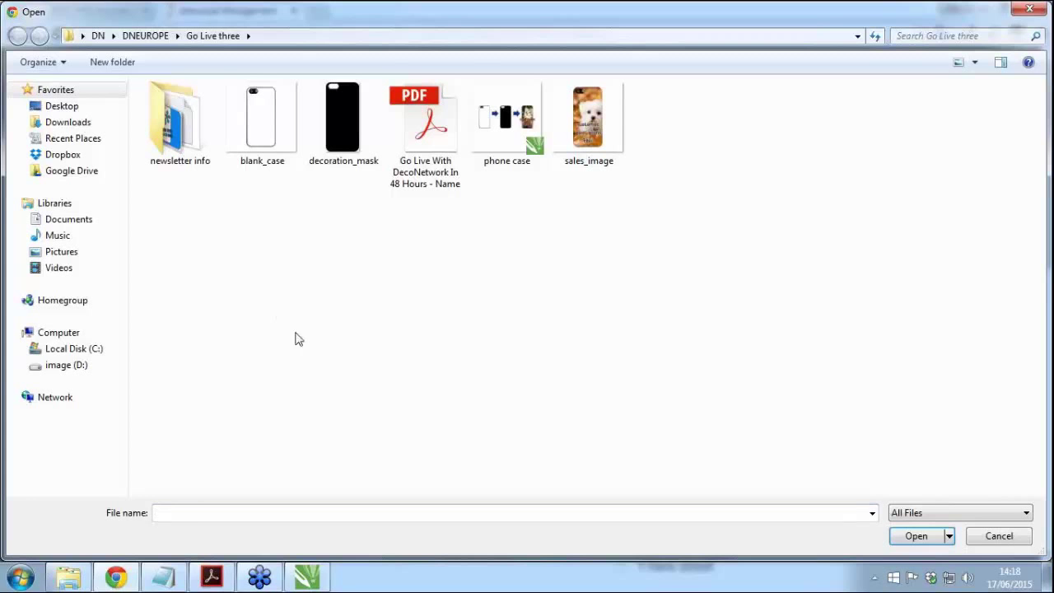
{"action": "left_click", "coordinate": [261, 128]}
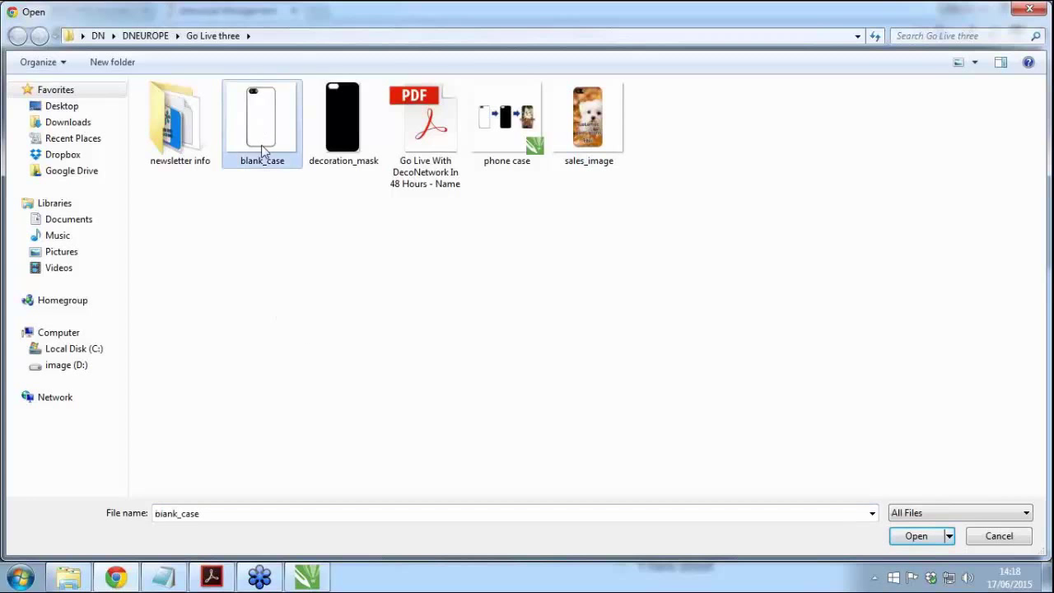
{"action": "double_click", "coordinate": [262, 128]}
{"action": "left_click", "coordinate": [454, 293]}
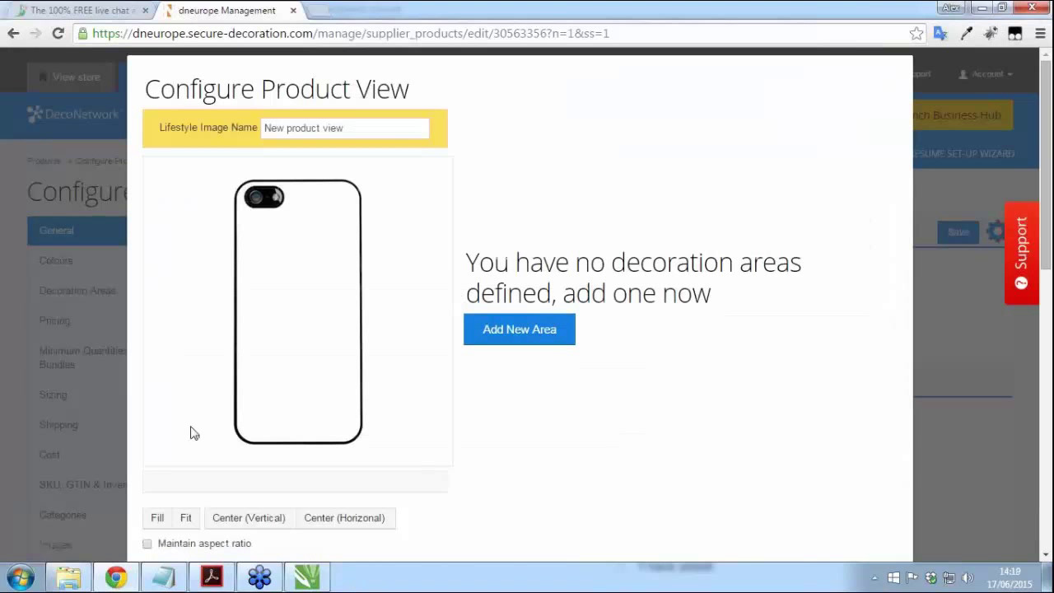
{"action": "left_click_drag", "start_coordinate": [400, 129], "coordinate": [262, 128]}
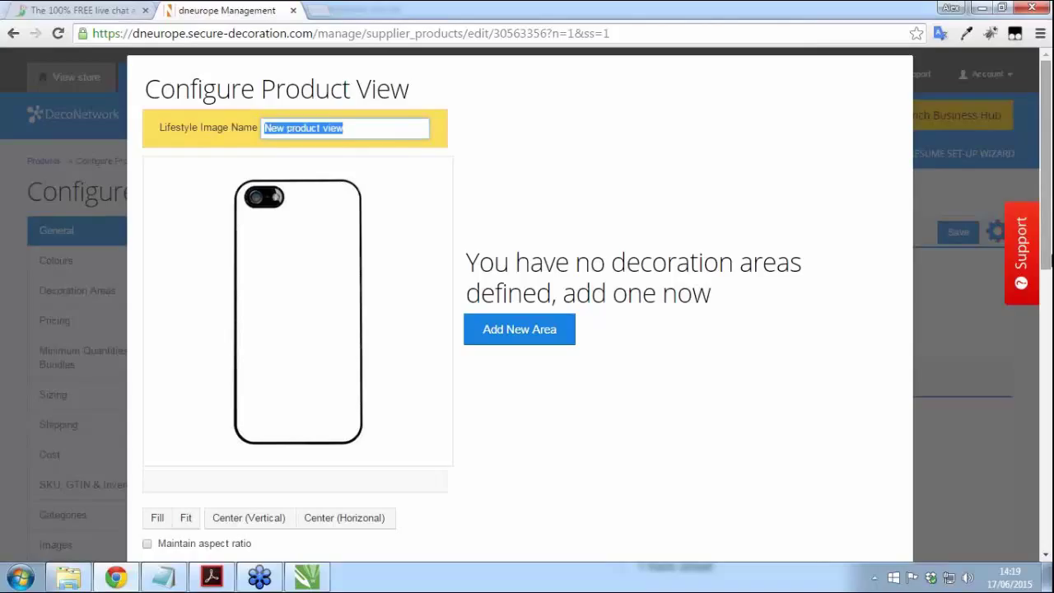
{"action": "key", "text": "BackSpace"}
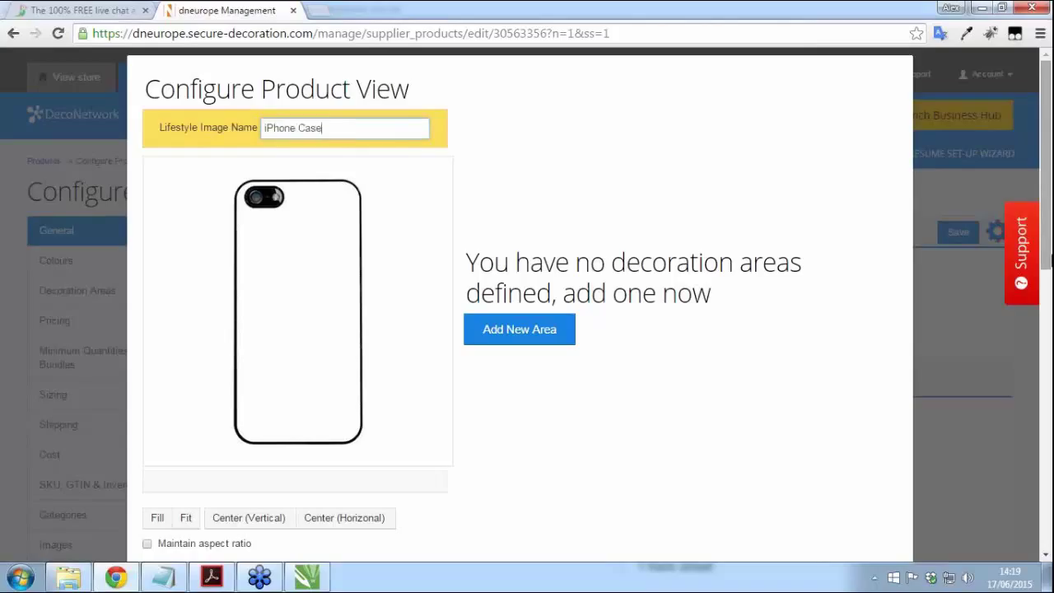
Step: Finish the view name and define a new decoration area named Case
{"action": "left_click", "coordinate": [610, 453]}
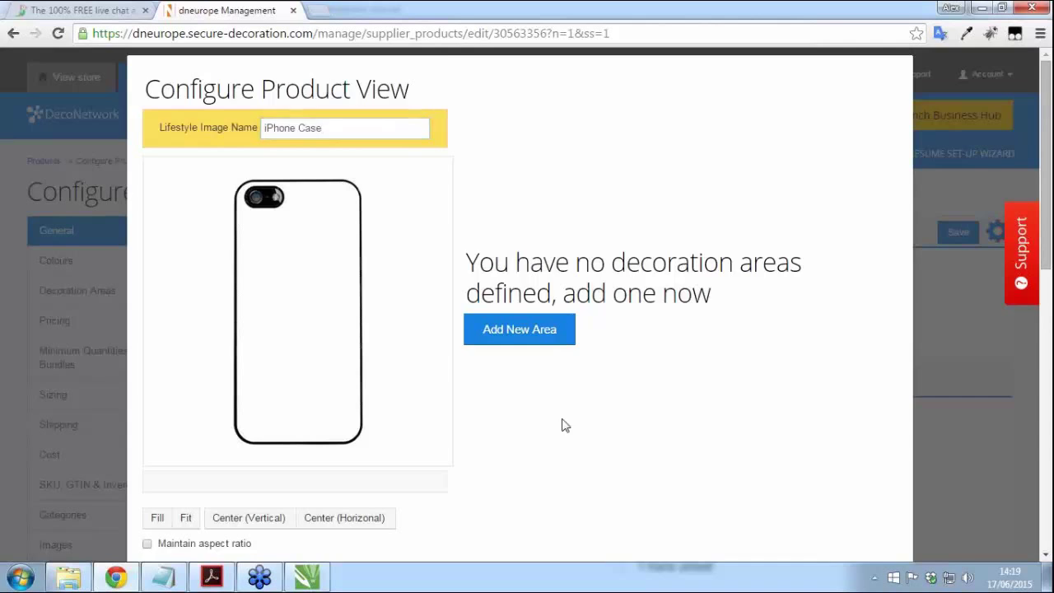
{"action": "scroll", "coordinate": [588, 450], "scroll_direction": "down", "scroll_amount": 1}
{"action": "left_click", "coordinate": [511, 253]}
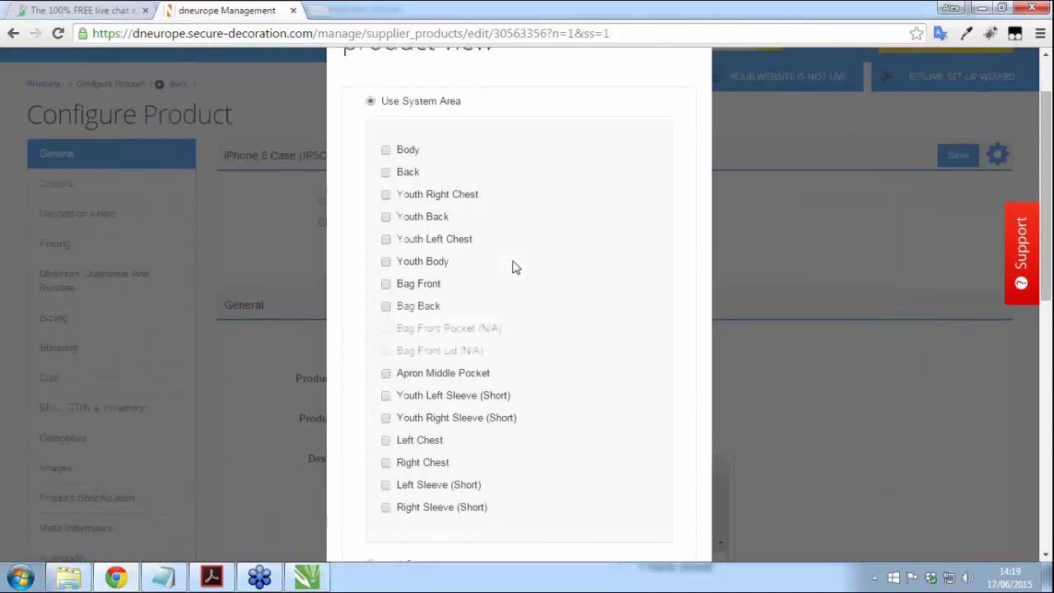
{"action": "scroll", "coordinate": [381, 326], "scroll_direction": "down", "scroll_amount": 3}
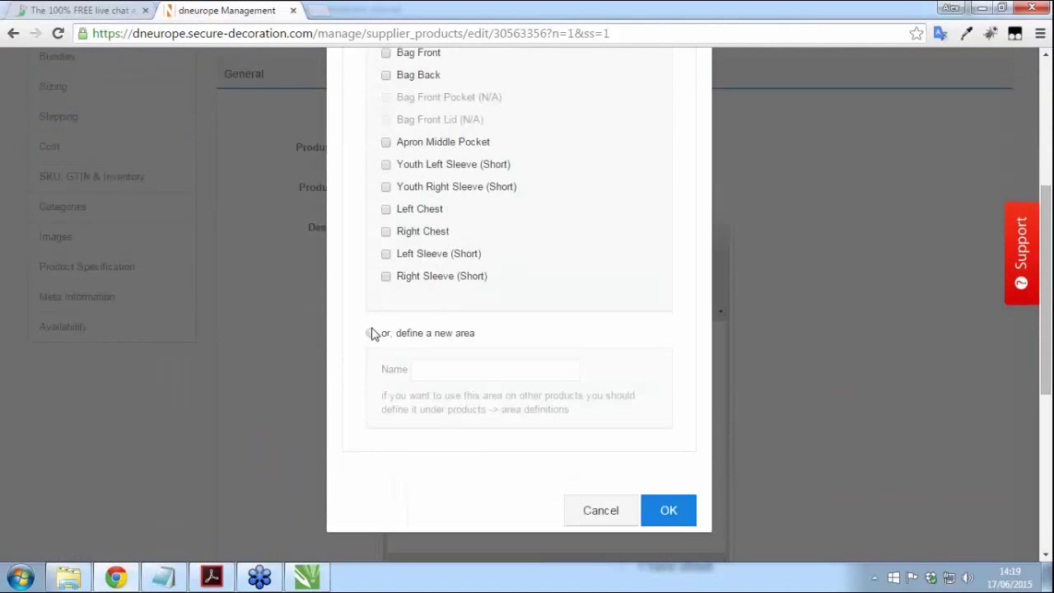
{"action": "left_click", "coordinate": [370, 334]}
{"action": "left_click", "coordinate": [513, 368]}
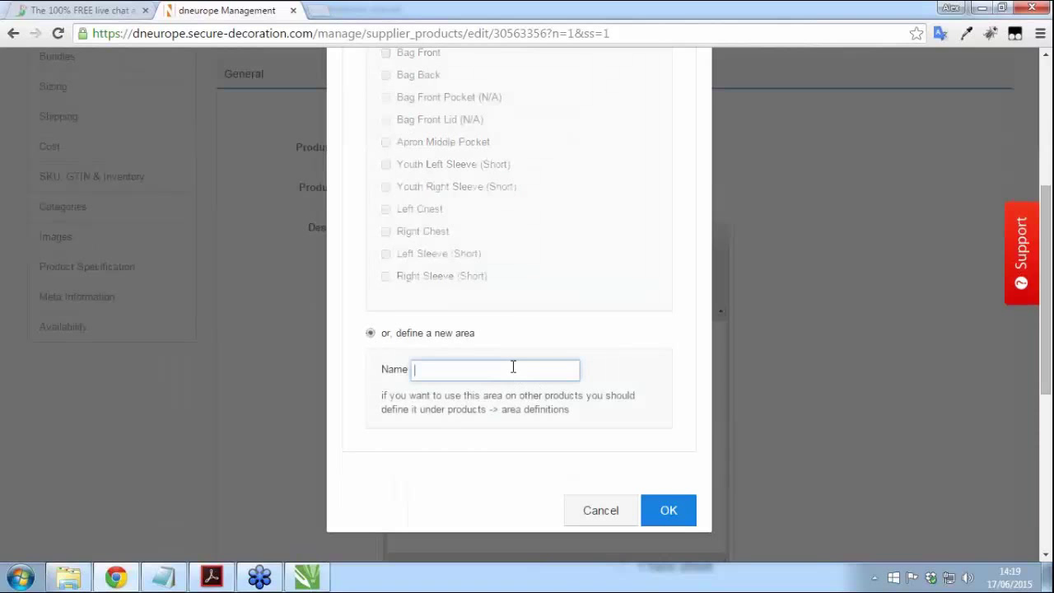
{"action": "type", "text": "Case"}
{"action": "left_click", "coordinate": [669, 511]}
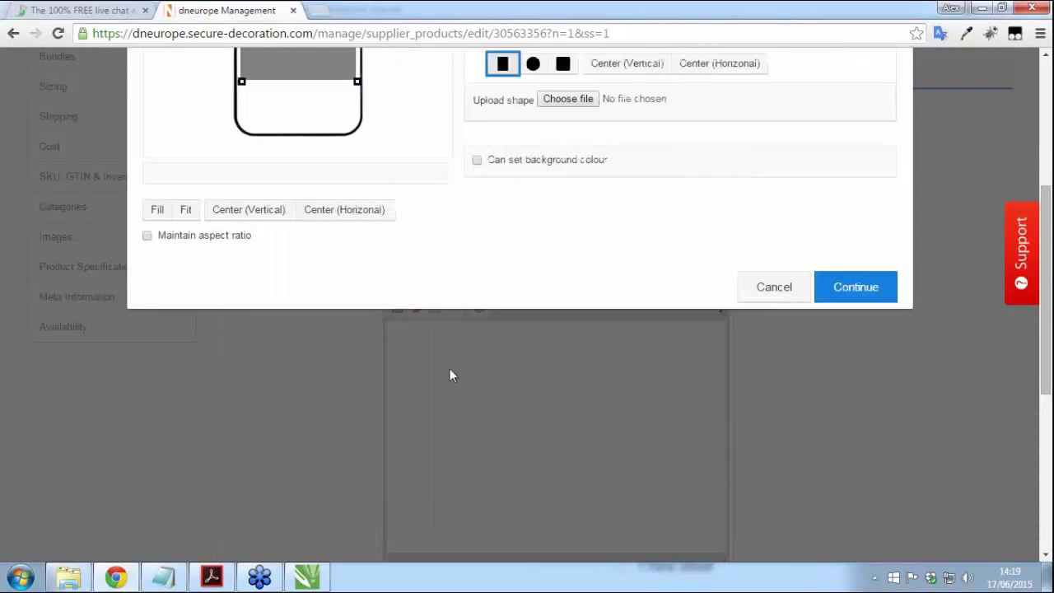
Step: Set the Case printable area shape to a rounded rectangle
{"action": "scroll", "coordinate": [565, 365], "scroll_direction": "up", "scroll_amount": 4}
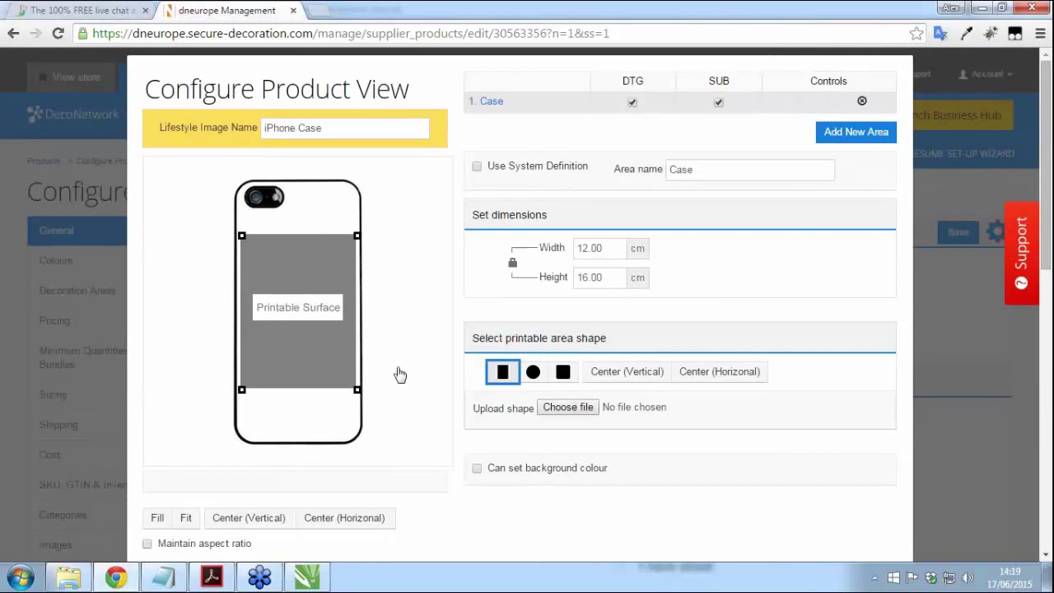
{"action": "left_click", "coordinate": [534, 373]}
{"action": "left_click", "coordinate": [562, 380]}
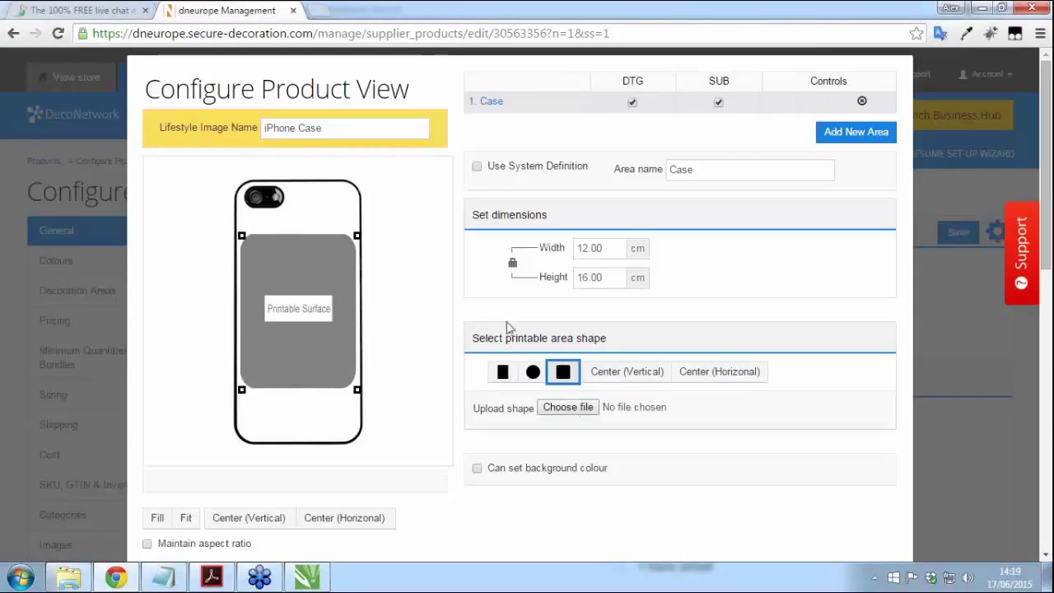
Step: Use decoration_mask as the area shape and size it 5.50 × 11.5 cm
{"action": "left_click", "coordinate": [568, 412]}
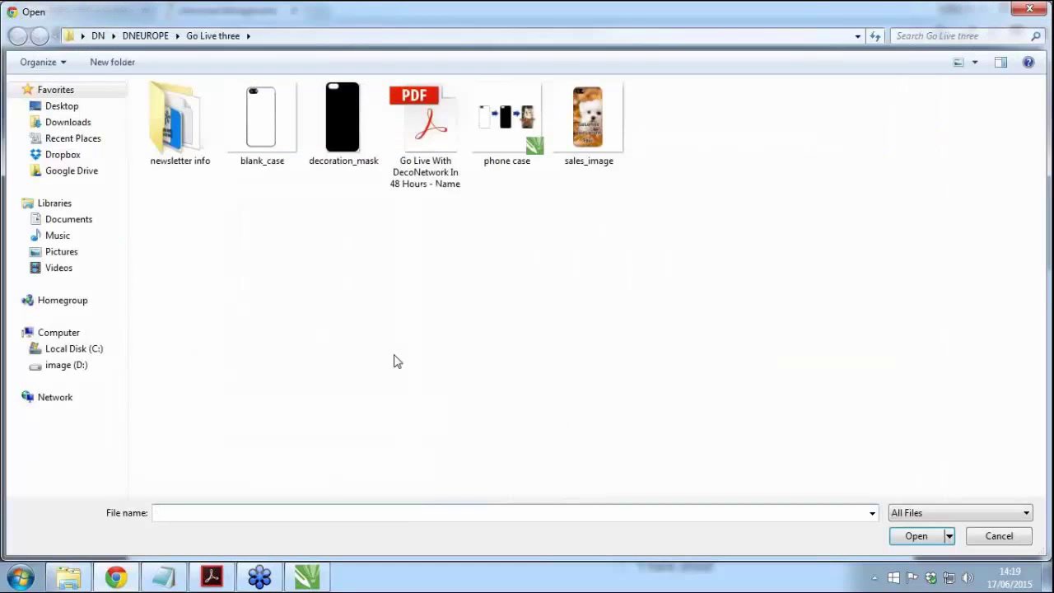
{"action": "double_click", "coordinate": [341, 120]}
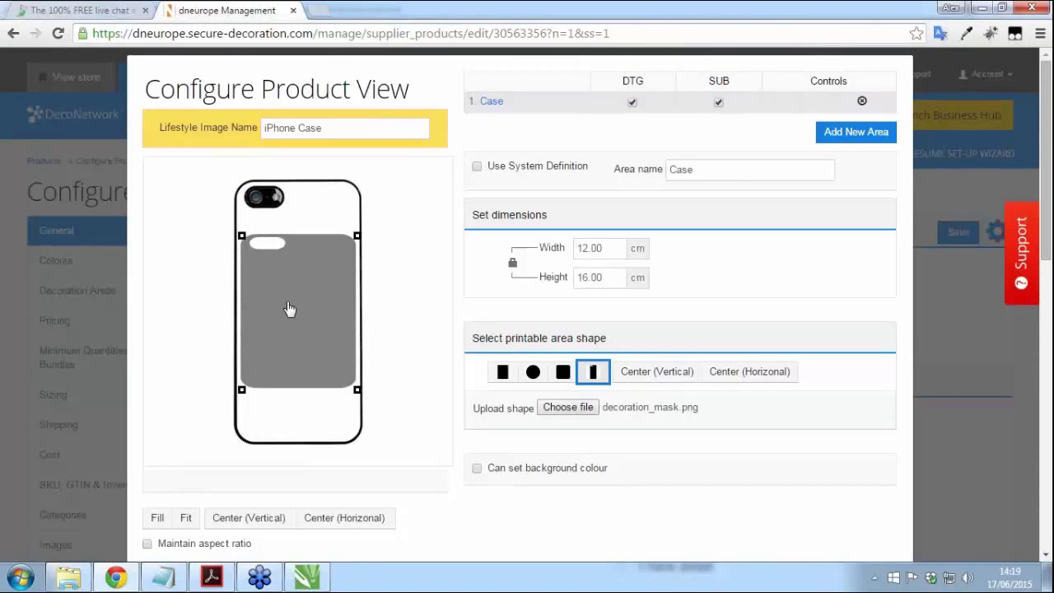
{"action": "left_click", "coordinate": [512, 268]}
{"action": "left_click_drag", "start_coordinate": [615, 248], "coordinate": [550, 253]}
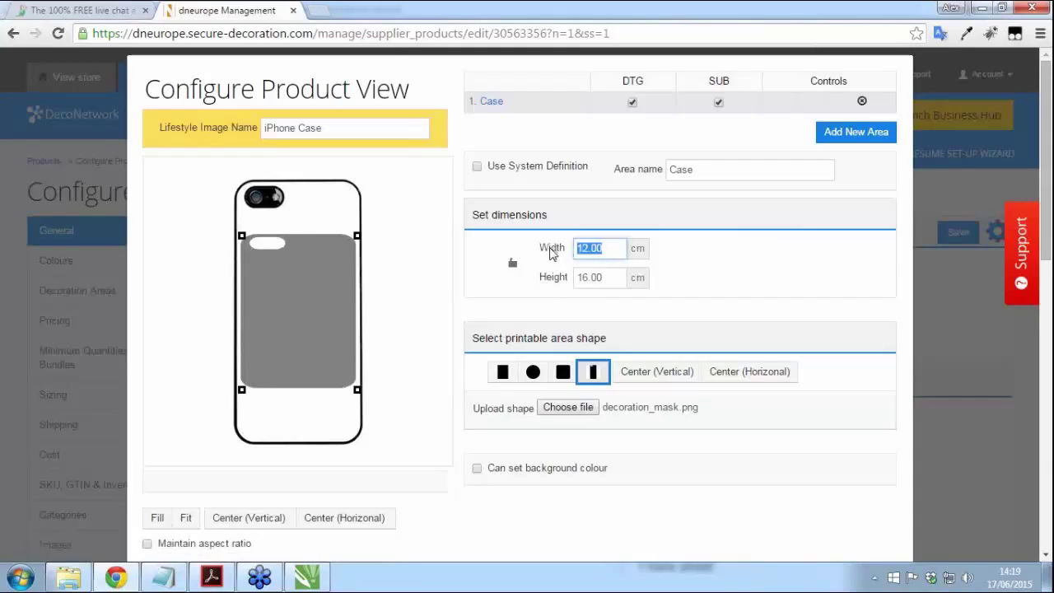
{"action": "type", "text": "5.50"}
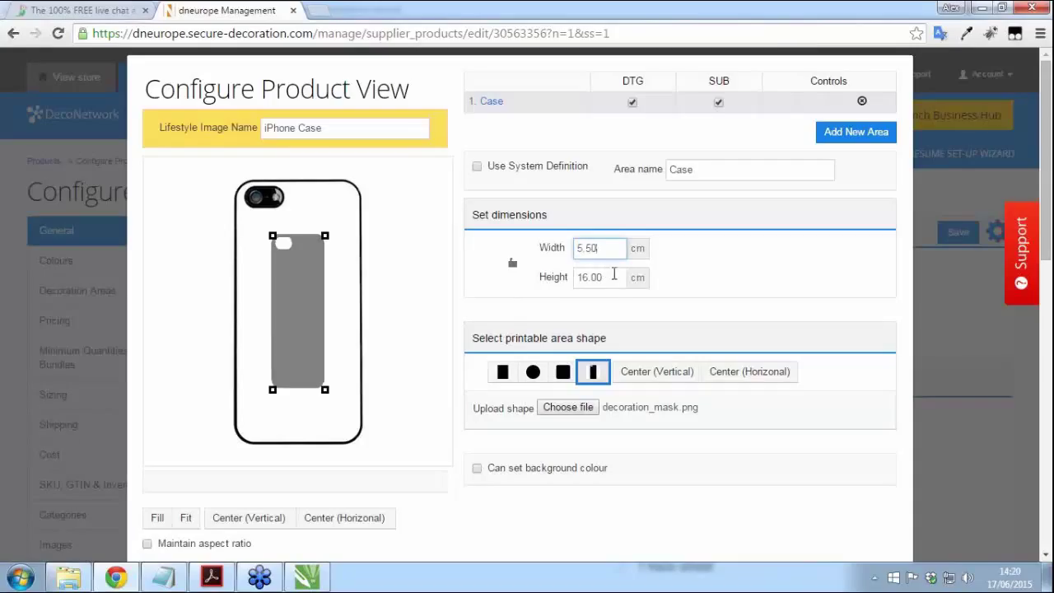
{"action": "left_click_drag", "start_coordinate": [614, 277], "coordinate": [574, 281]}
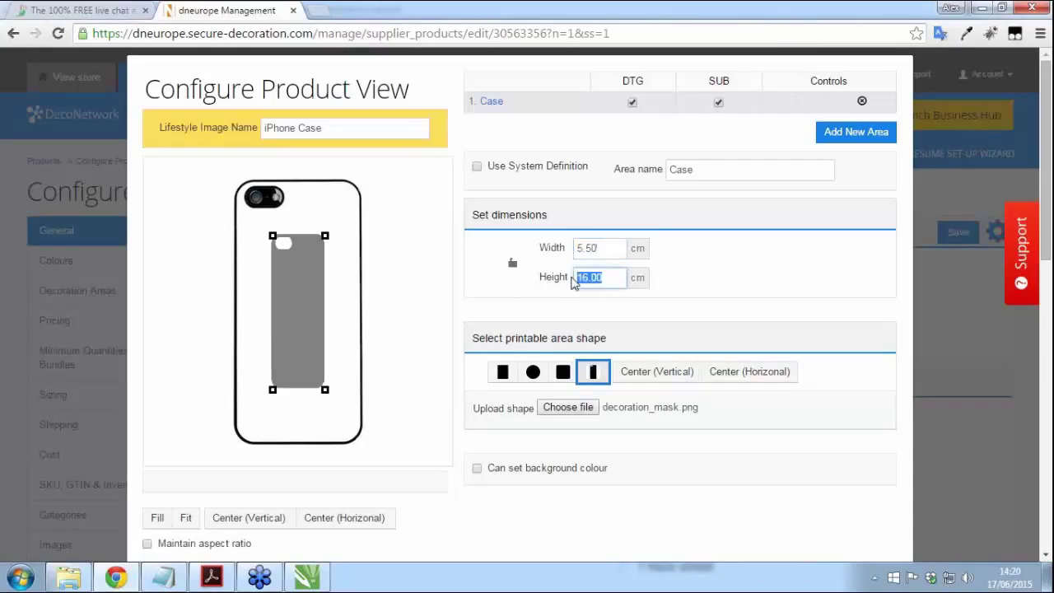
{"action": "type", "text": "11.5"}
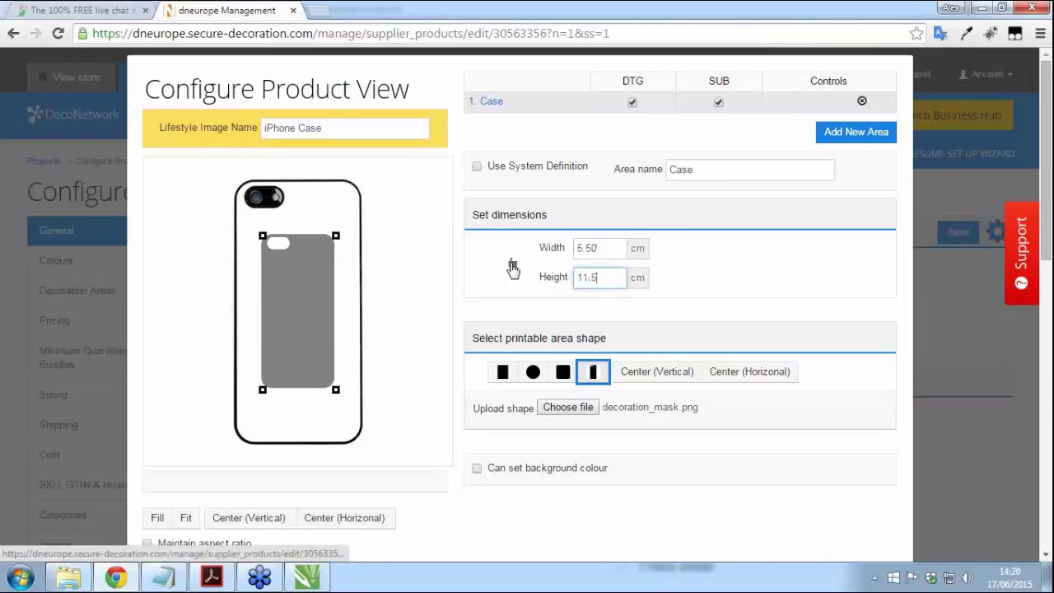
{"action": "left_click", "coordinate": [513, 266]}
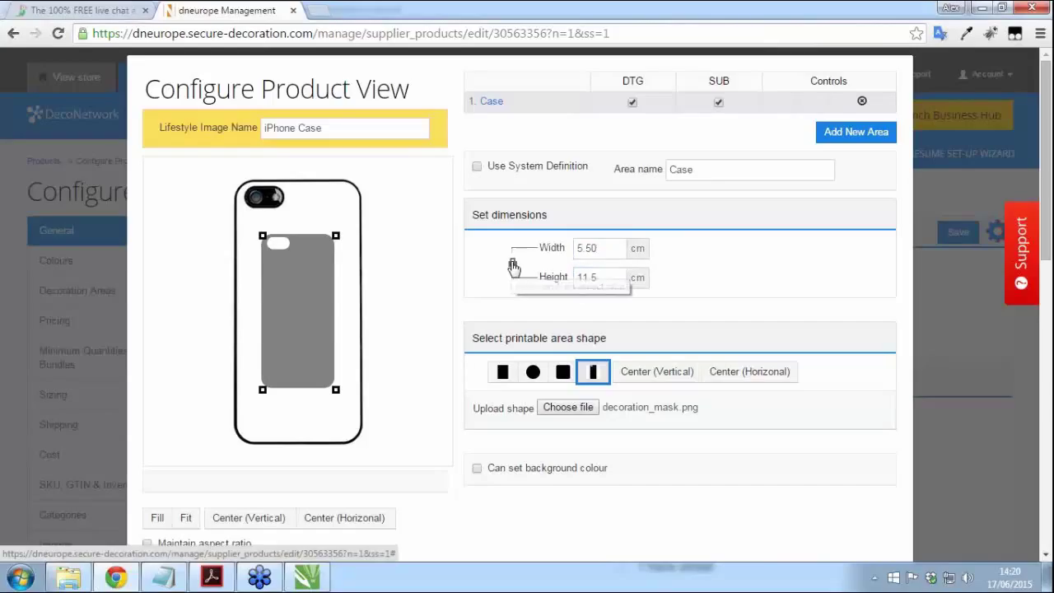
Step: Stretch the printable area over the whole phone and continue to colour setup
{"action": "left_click_drag", "start_coordinate": [302, 321], "coordinate": [278, 271]}
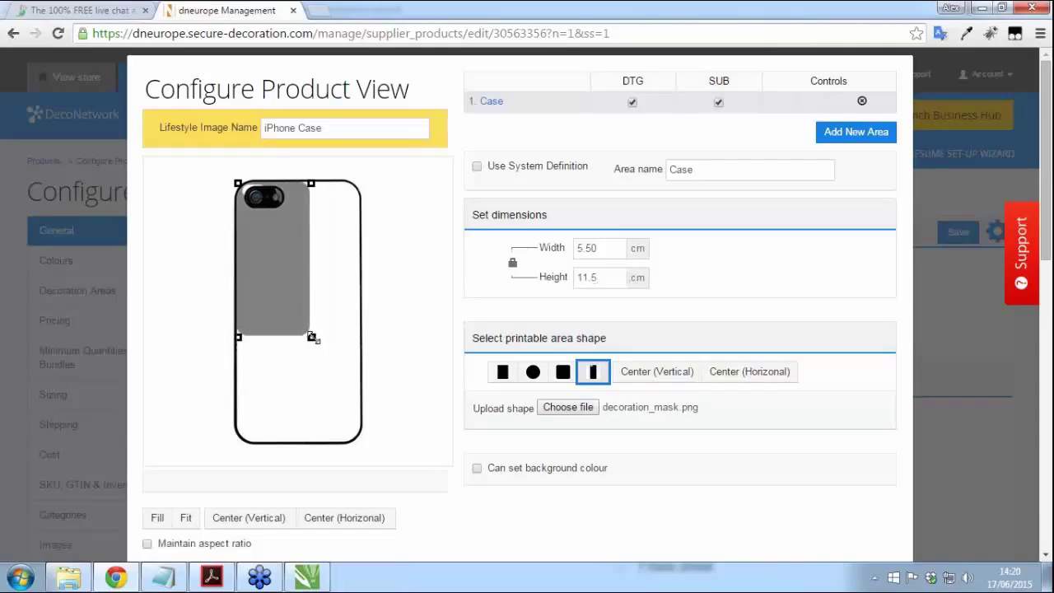
{"action": "left_click_drag", "start_coordinate": [317, 349], "coordinate": [362, 443]}
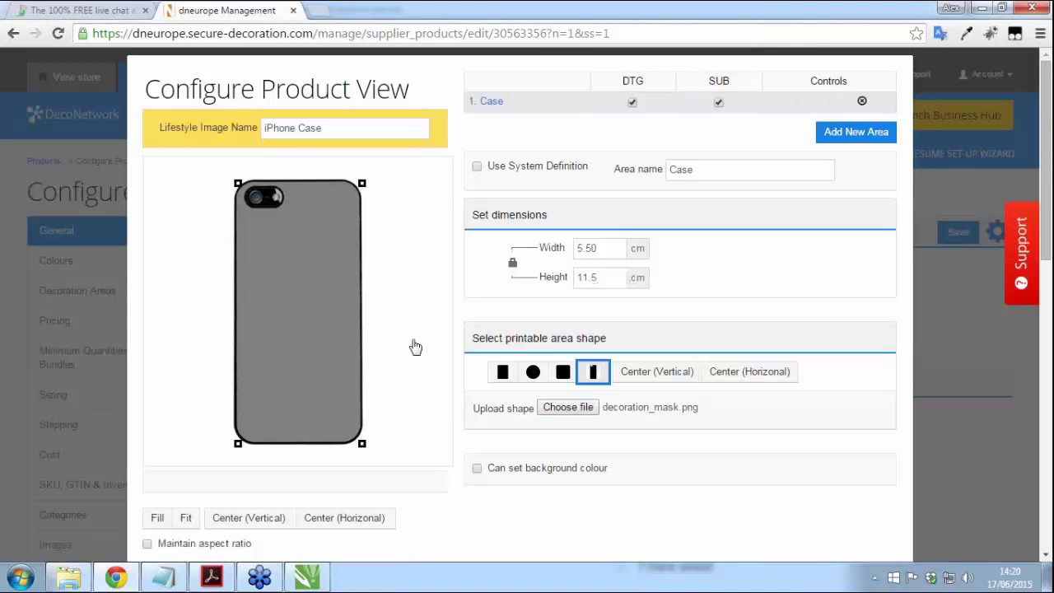
{"action": "left_click", "coordinate": [500, 144]}
{"action": "left_click", "coordinate": [322, 216]}
{"action": "scroll", "coordinate": [765, 278], "scroll_direction": "down", "scroll_amount": 2}
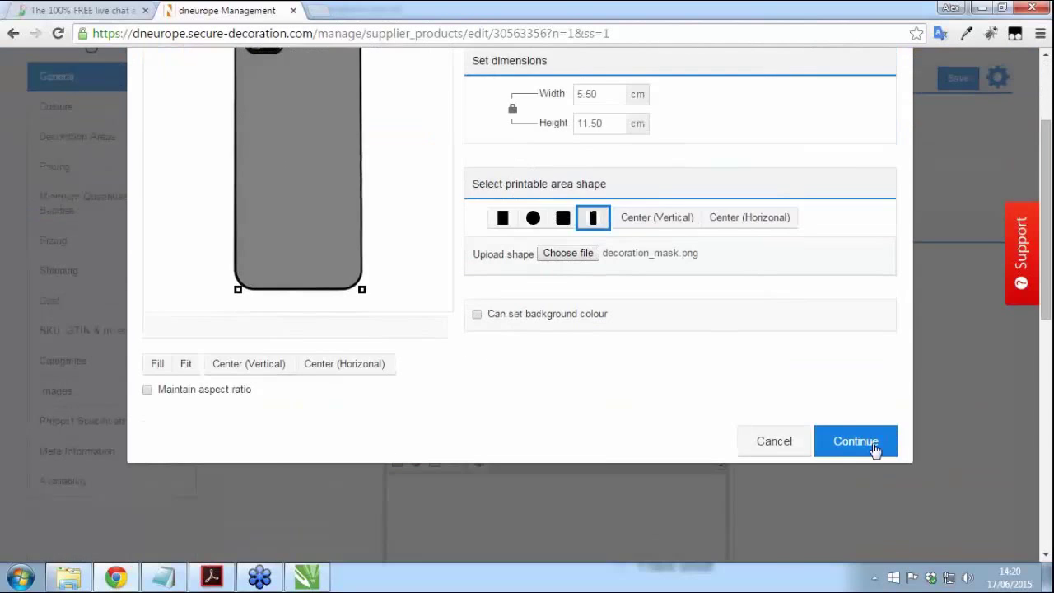
{"action": "left_click", "coordinate": [873, 449]}
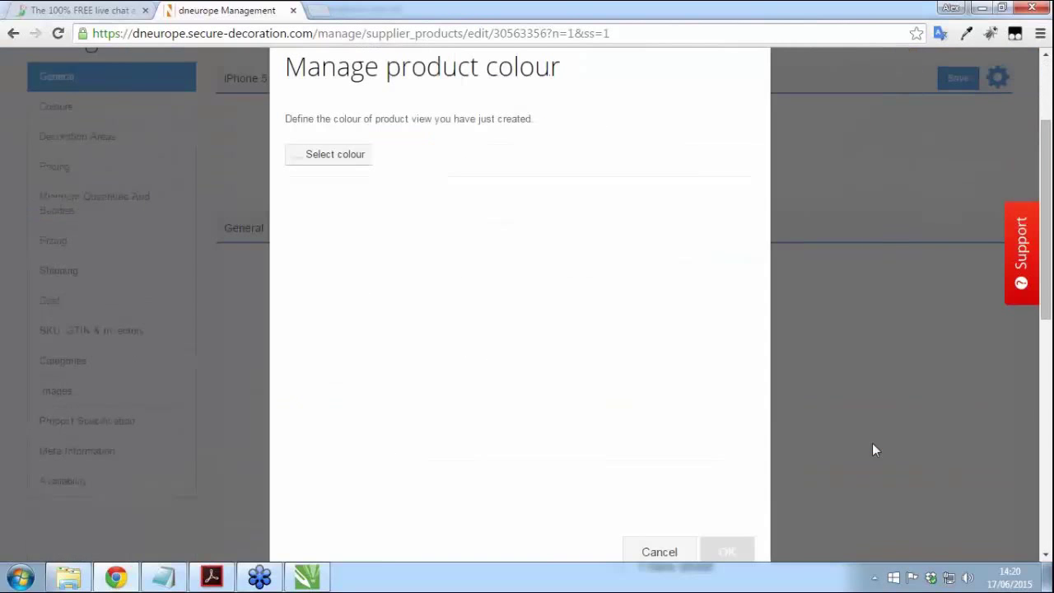
Step: Set the product view colour to Black
{"action": "left_click", "coordinate": [332, 161]}
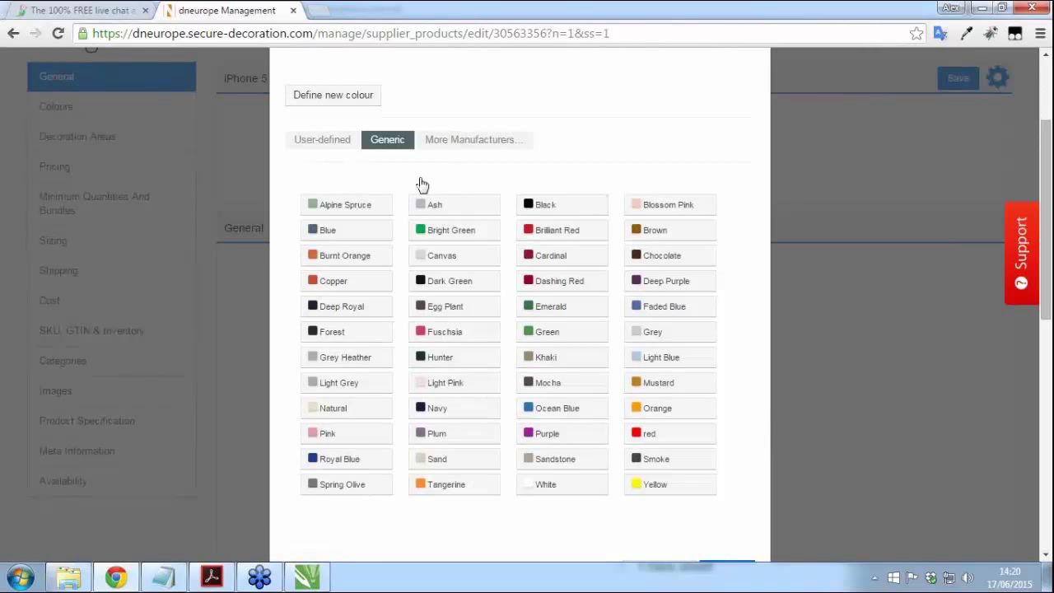
{"action": "left_click", "coordinate": [548, 210]}
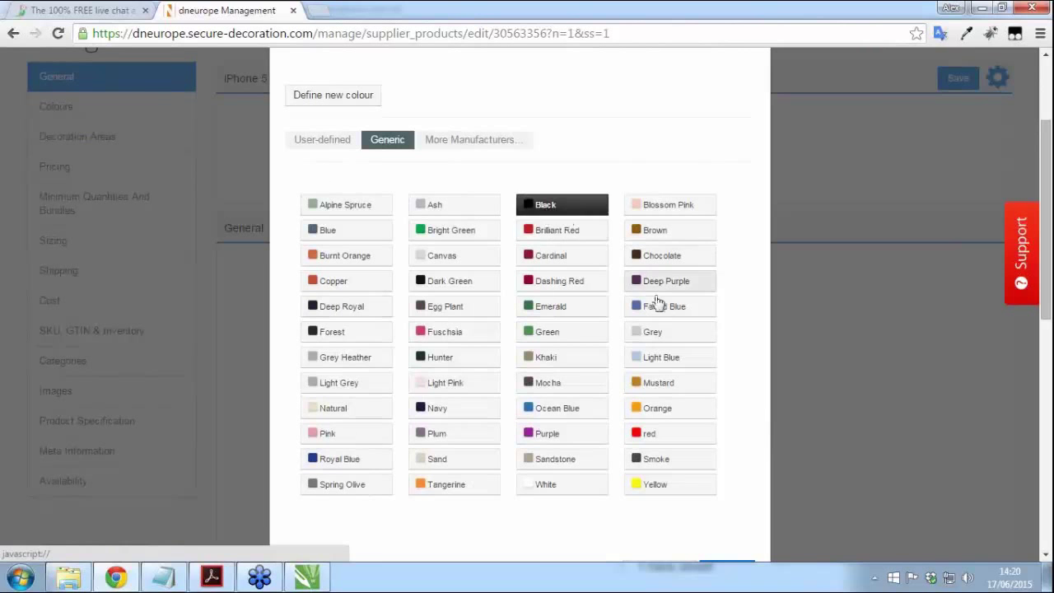
{"action": "scroll", "coordinate": [650, 263], "scroll_direction": "down", "scroll_amount": 3}
{"action": "left_click", "coordinate": [736, 352]}
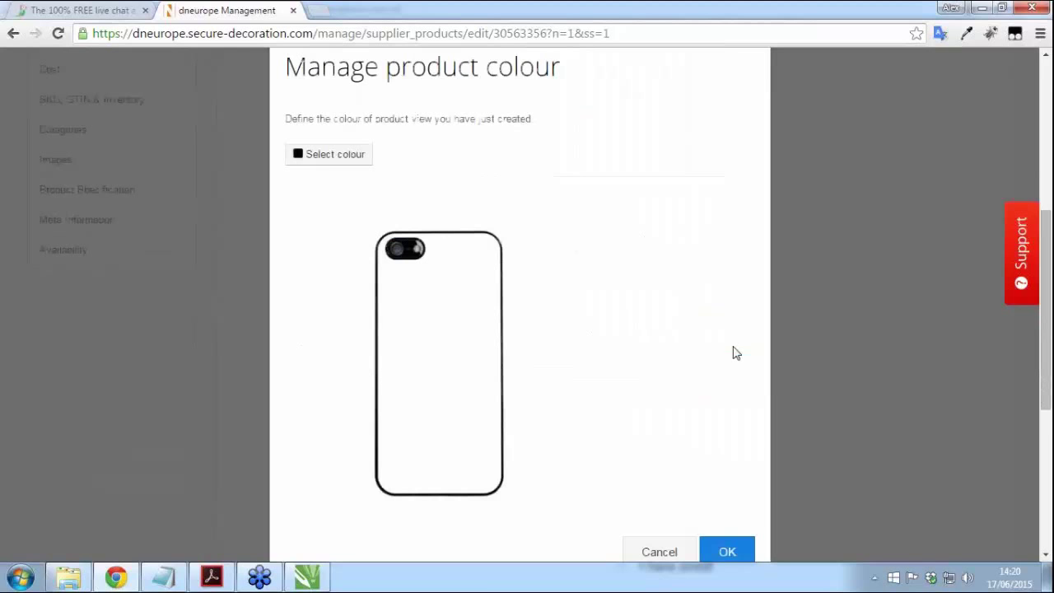
{"action": "scroll", "coordinate": [717, 313], "scroll_direction": "down", "scroll_amount": 1}
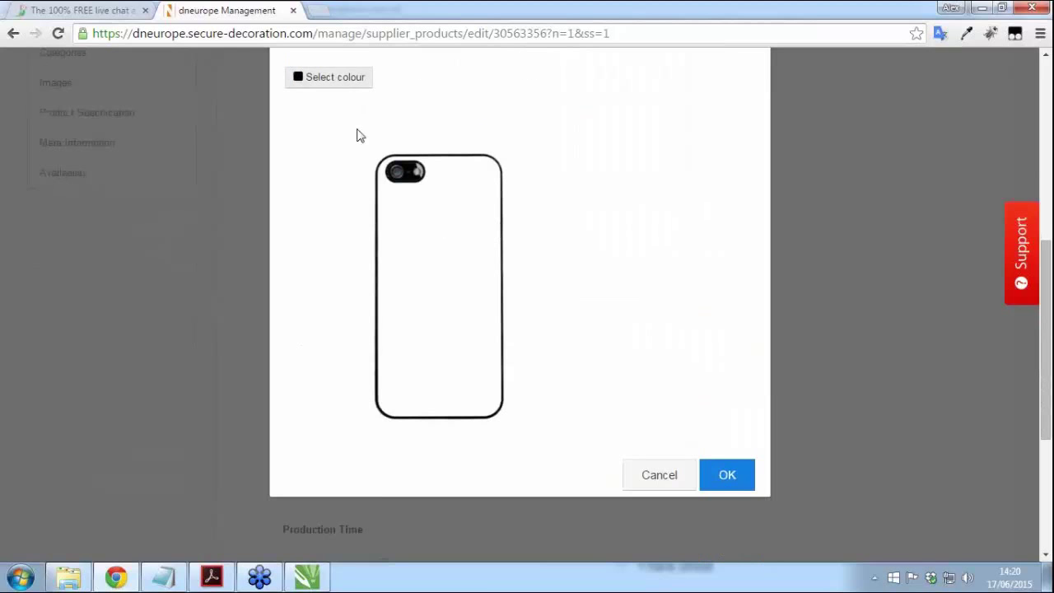
{"action": "scroll", "coordinate": [387, 148], "scroll_direction": "up", "scroll_amount": 1}
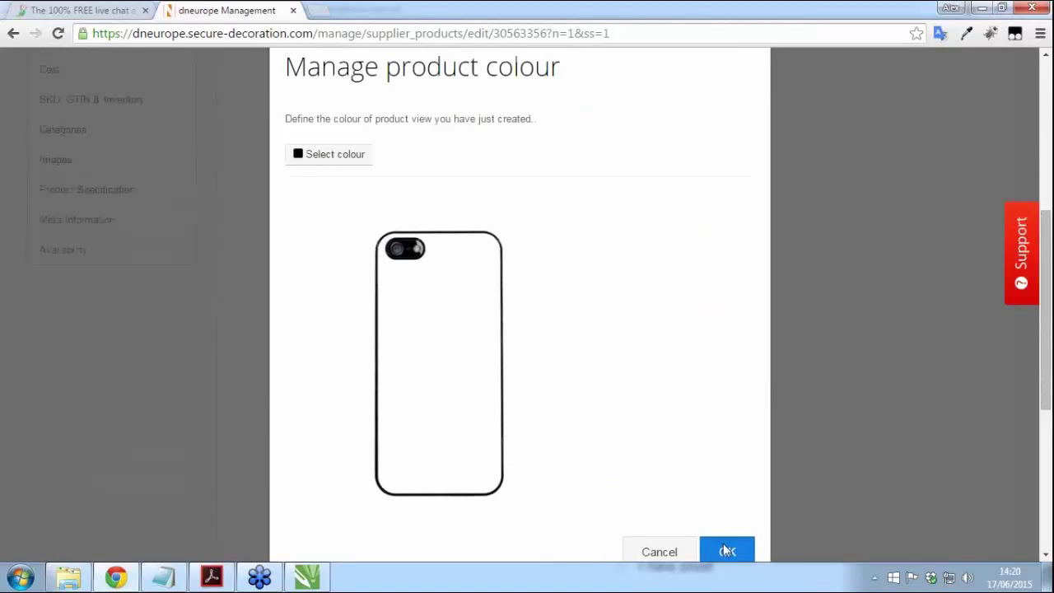
{"action": "left_click", "coordinate": [724, 550]}
Step: Mark the product Active for sale and enter the description 'Sublimation ipnone 5 case'
{"action": "scroll", "coordinate": [325, 291], "scroll_direction": "up", "scroll_amount": 3}
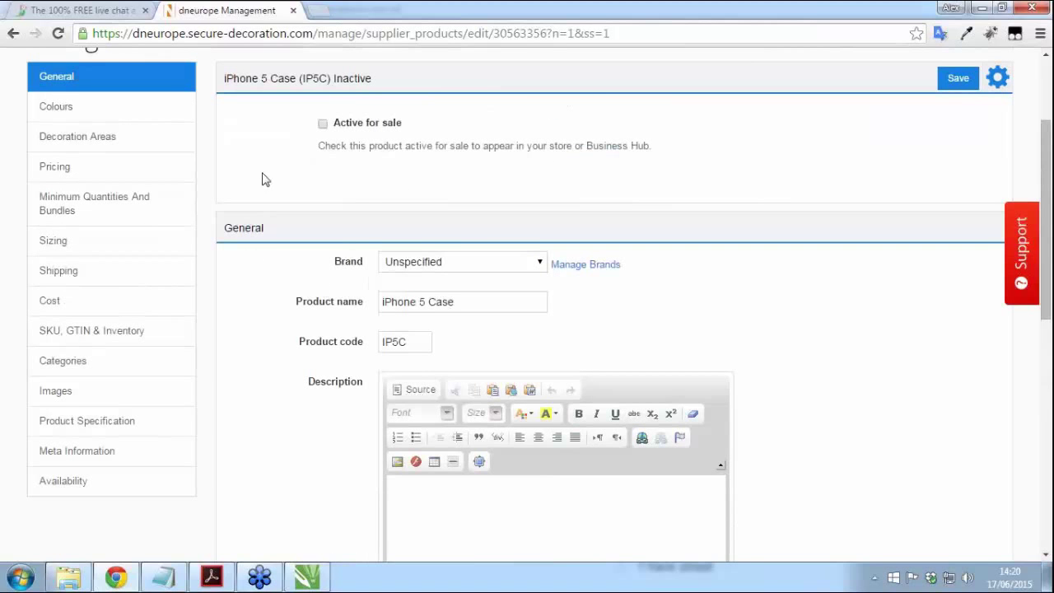
{"action": "left_click", "coordinate": [323, 125]}
{"action": "scroll", "coordinate": [872, 416], "scroll_direction": "down", "scroll_amount": 1}
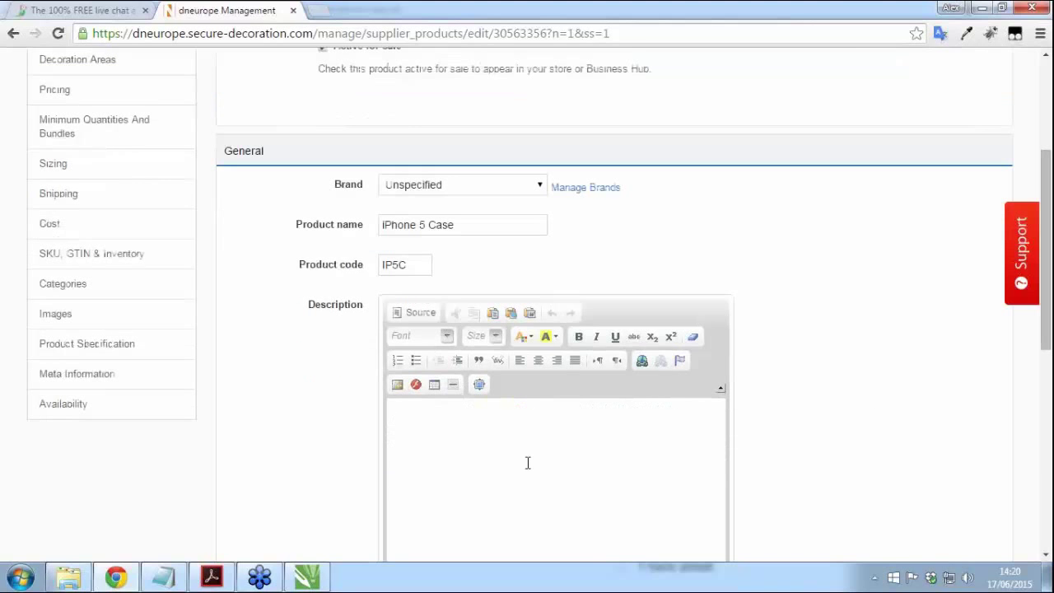
{"action": "left_click", "coordinate": [458, 452]}
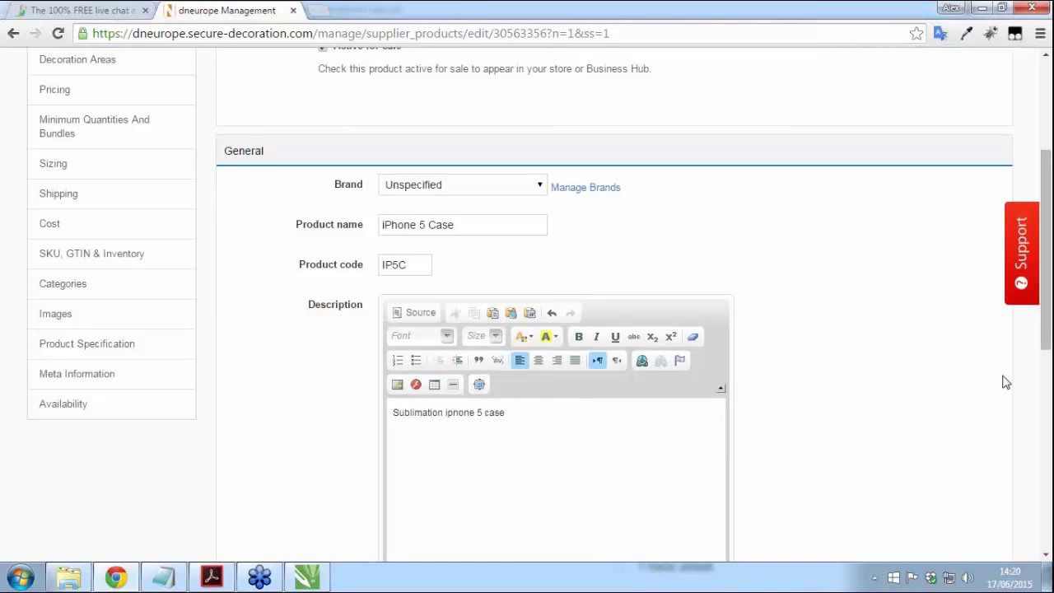
{"action": "scroll", "coordinate": [317, 295], "scroll_direction": "up", "scroll_amount": 2}
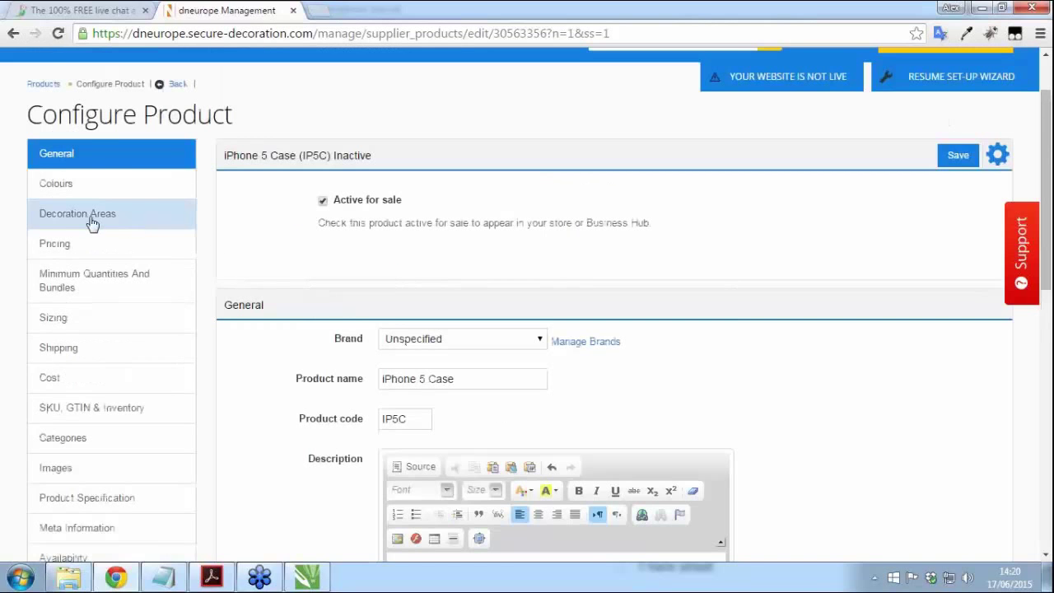
Step: Set the blank product price to 10 in Pricing
{"action": "left_click", "coordinate": [62, 250]}
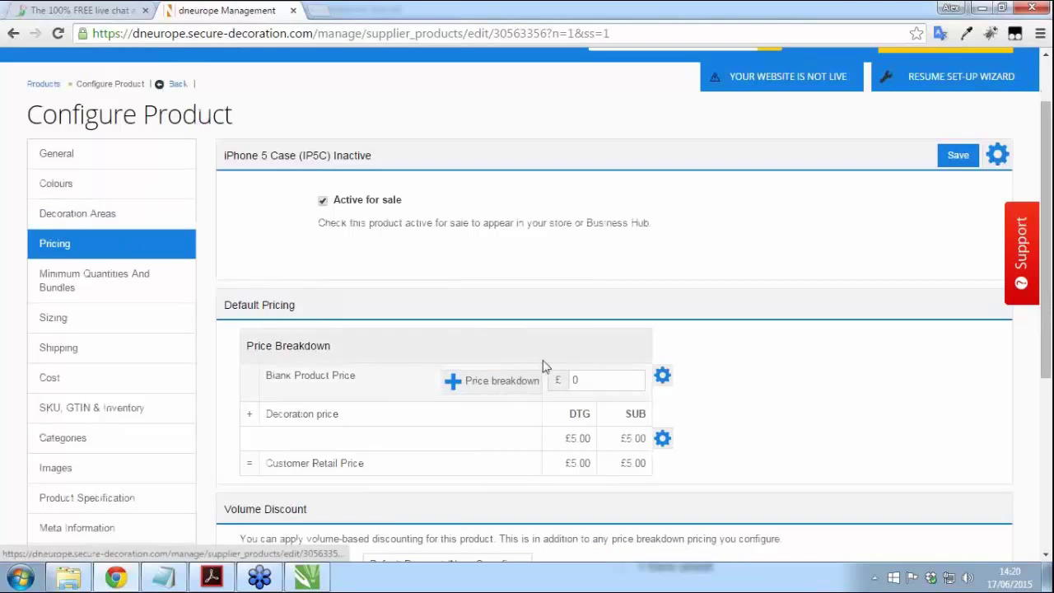
{"action": "left_click", "coordinate": [608, 384]}
{"action": "type", "text": "10"}
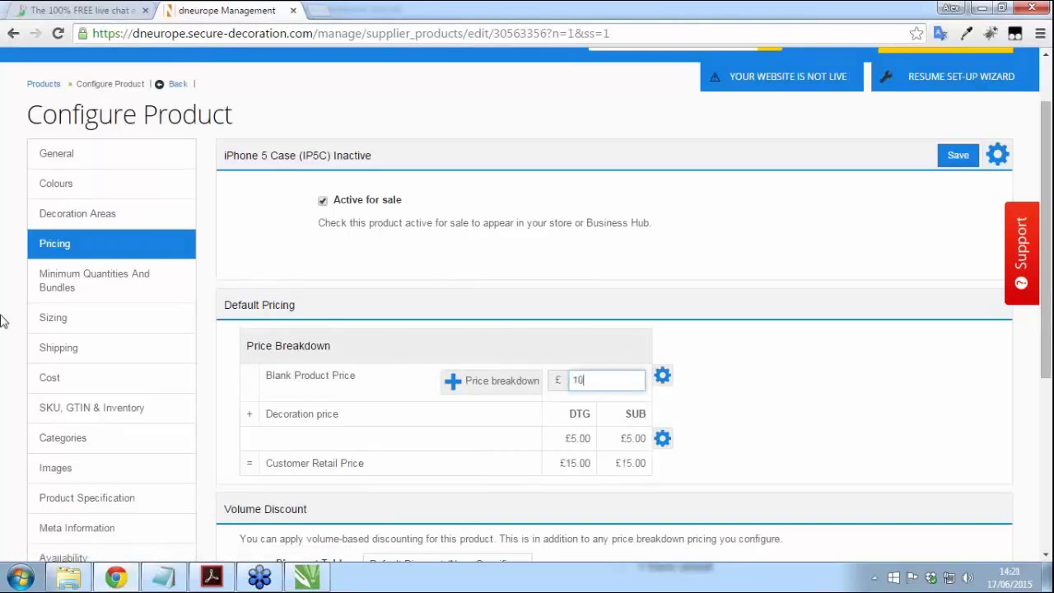
{"action": "left_click", "coordinate": [803, 394]}
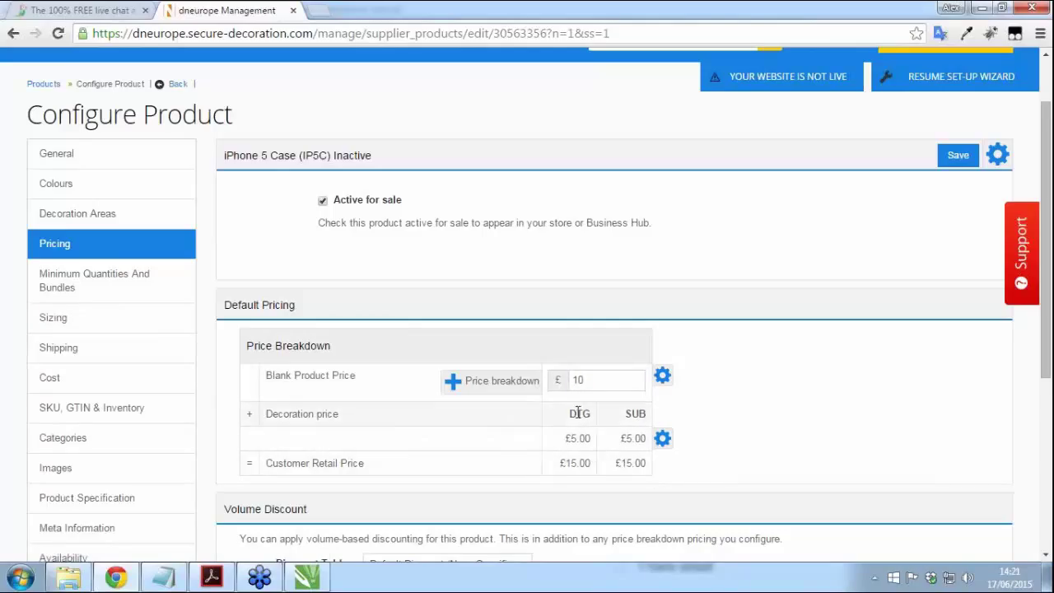
Step: Untick DTG in the decoration areas, then bring up the pricing breakdown
{"action": "left_click", "coordinate": [100, 222]}
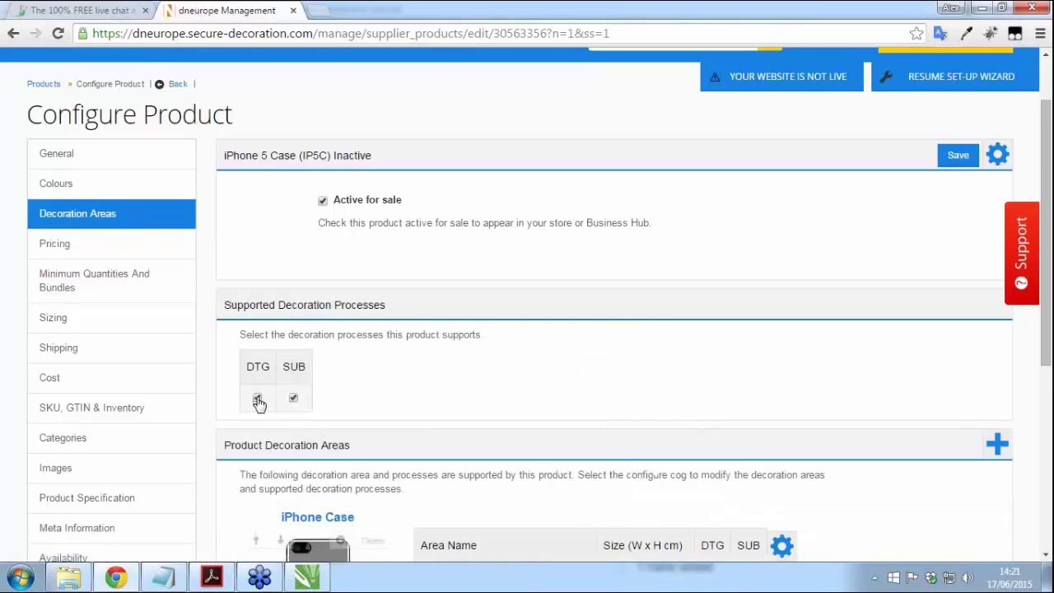
{"action": "left_click", "coordinate": [258, 400]}
{"action": "left_click", "coordinate": [83, 257]}
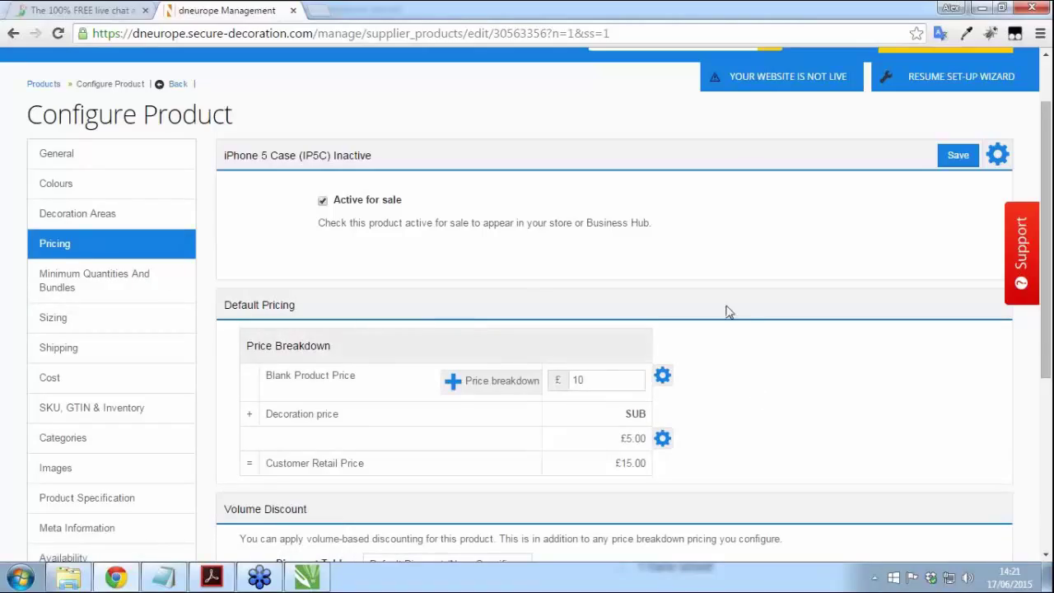
{"action": "left_click", "coordinate": [496, 387]}
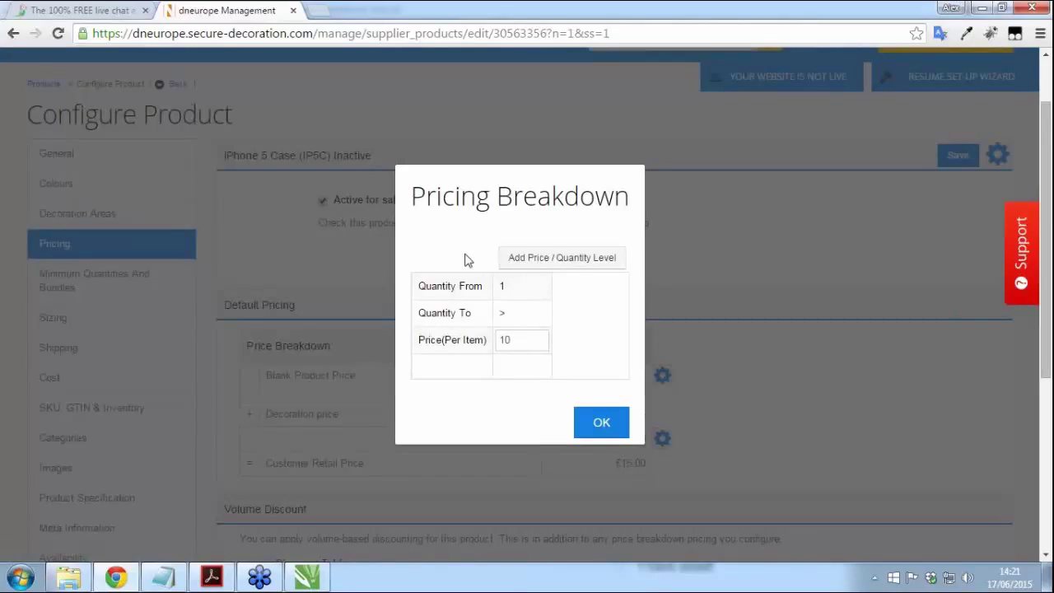
Step: Add a second price tier starting at quantity 6 priced at 8
{"action": "left_click", "coordinate": [553, 261]}
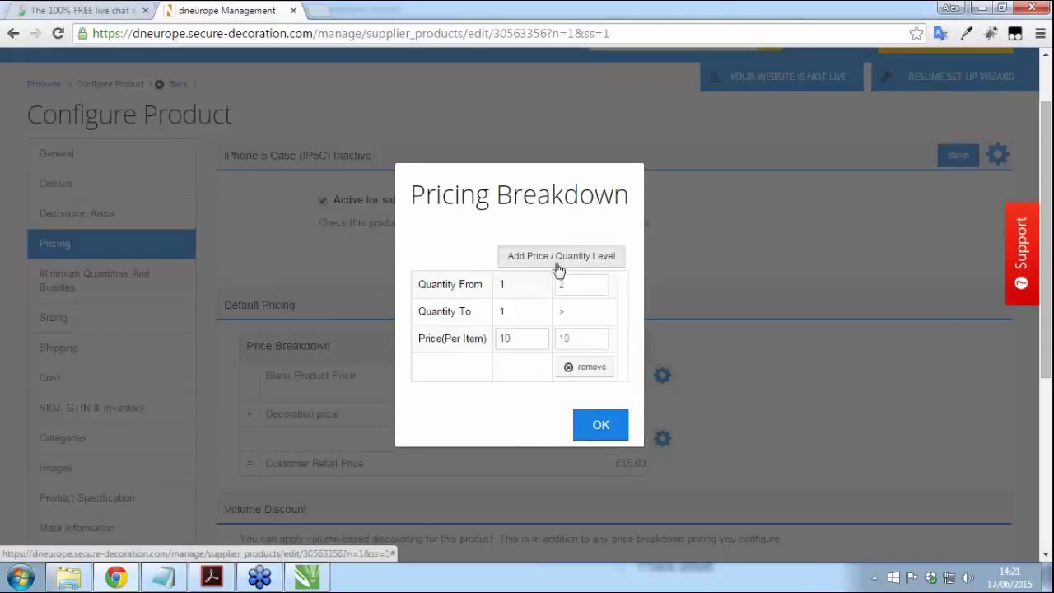
{"action": "double_click", "coordinate": [580, 285]}
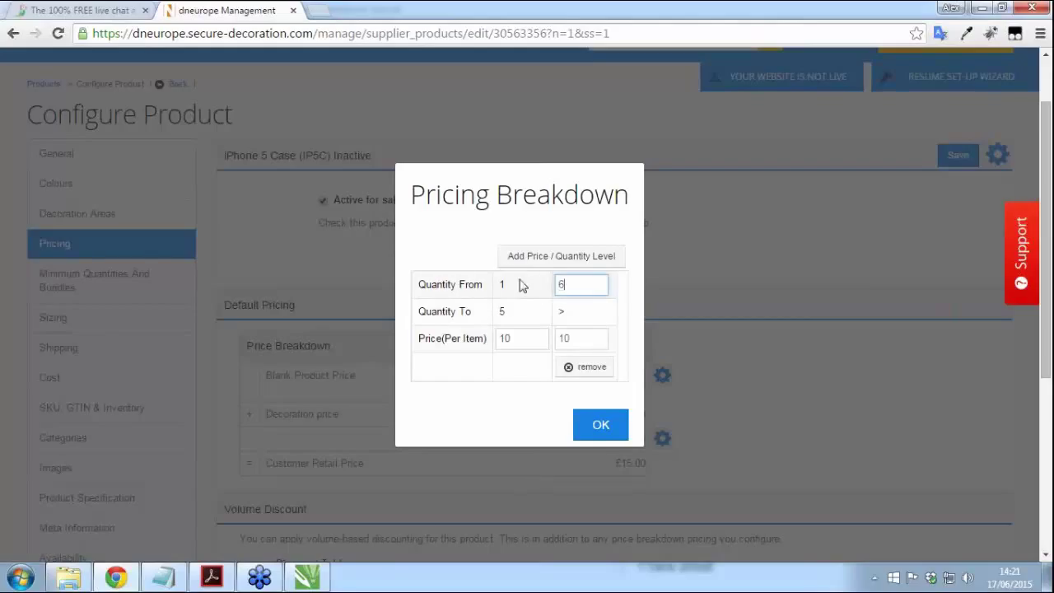
{"action": "type", "text": "6"}
{"action": "double_click", "coordinate": [581, 339]}
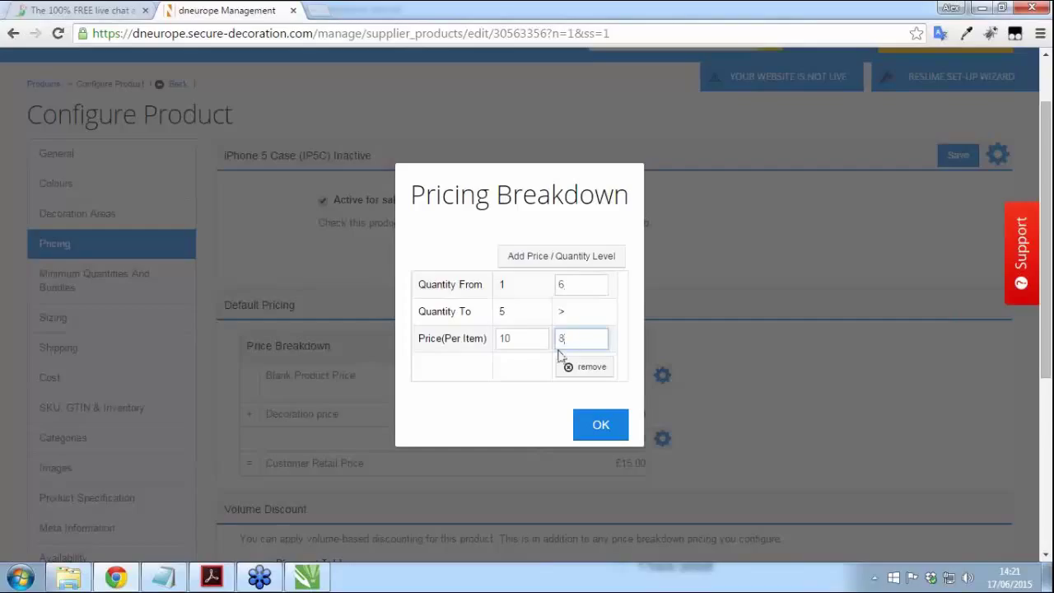
{"action": "left_click", "coordinate": [516, 321]}
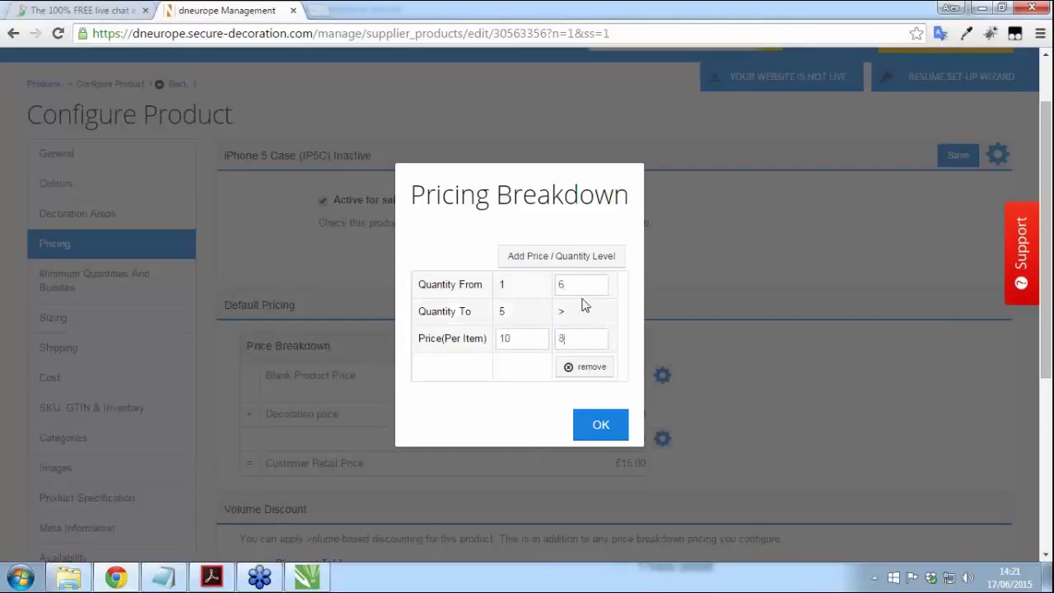
Step: Add a third tier from quantity 11 priced at 6 and confirm the breakdown
{"action": "left_click", "coordinate": [560, 262]}
{"action": "double_click", "coordinate": [625, 282]}
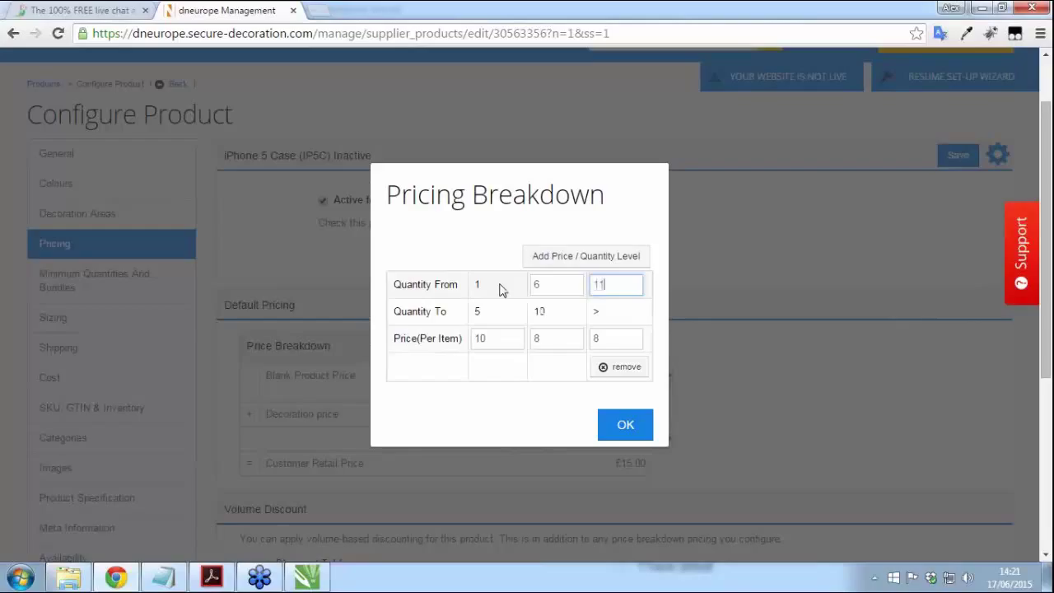
{"action": "double_click", "coordinate": [627, 342]}
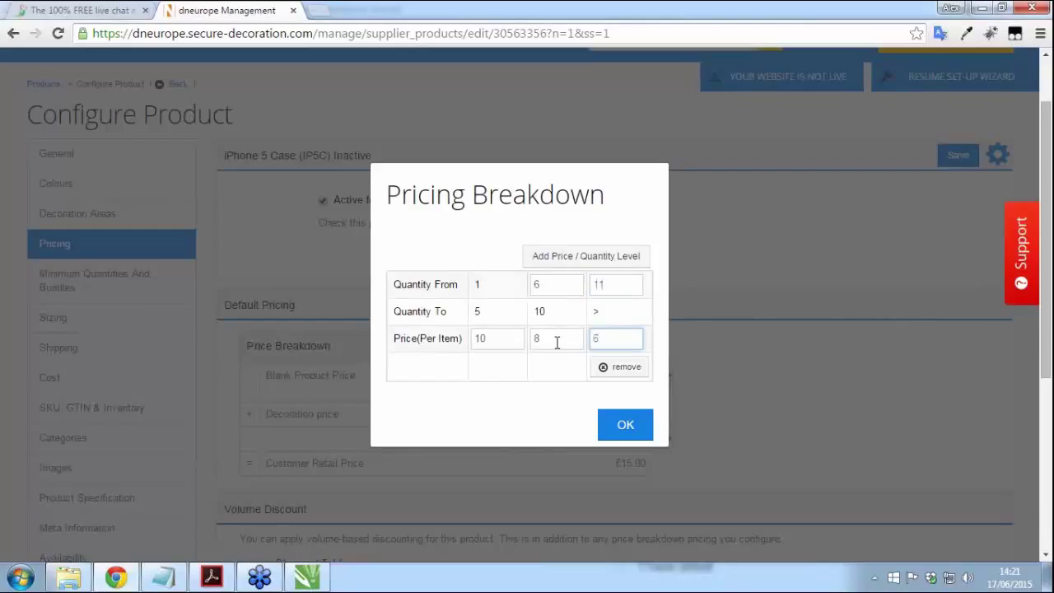
{"action": "type", "text": "6"}
{"action": "scroll", "coordinate": [576, 387], "scroll_direction": "down", "scroll_amount": 1}
{"action": "left_click", "coordinate": [625, 352]}
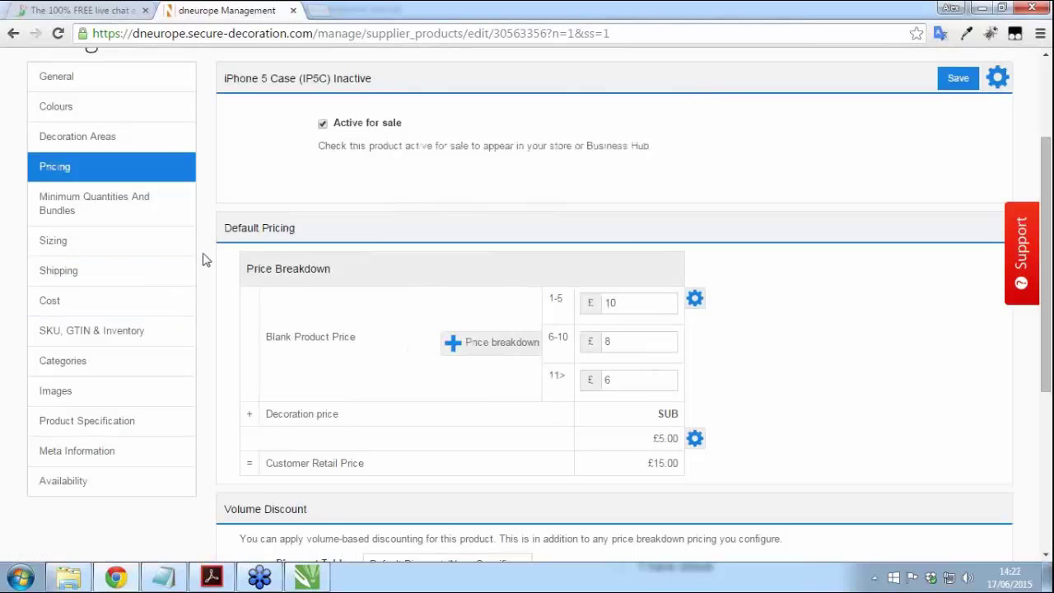
{"action": "scroll", "coordinate": [207, 259], "scroll_direction": "down", "scroll_amount": 1}
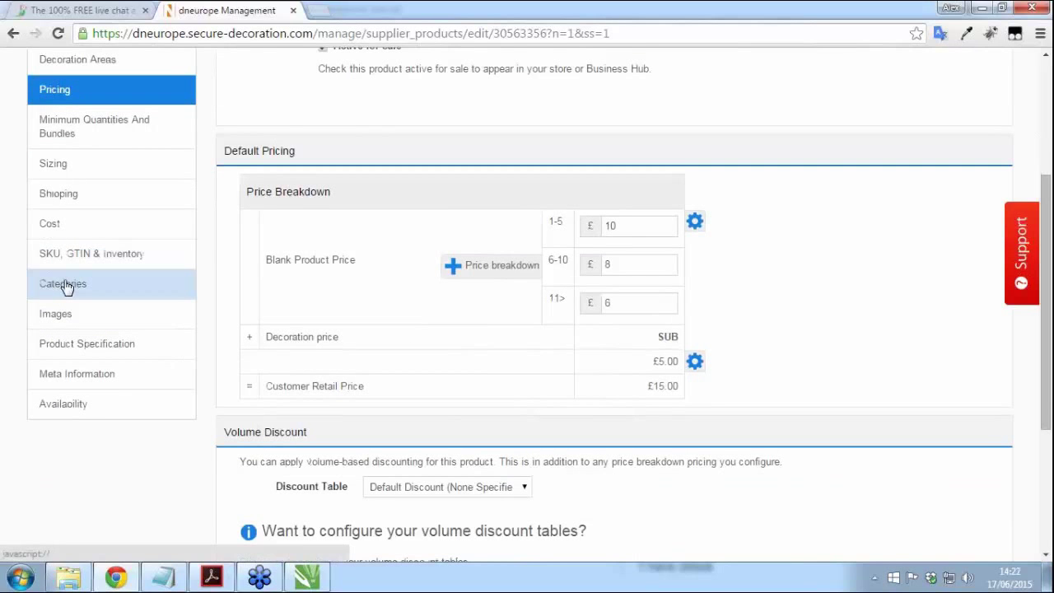
Step: Remove the Apparel category from the iPhone 5 Case and assign Phone Cases instead
{"action": "left_click", "coordinate": [66, 287]}
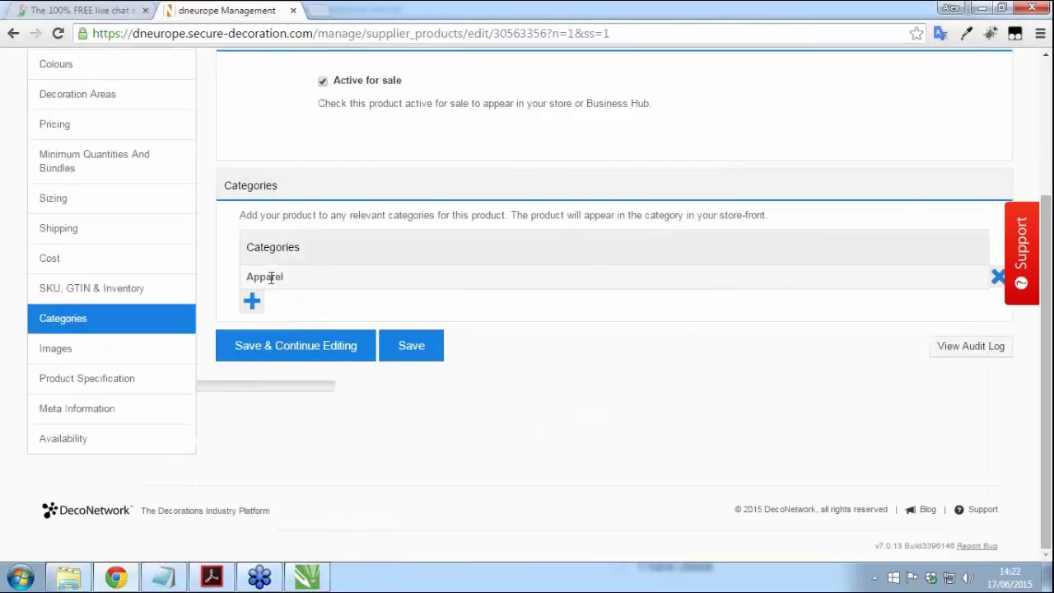
{"action": "left_click", "coordinate": [998, 278]}
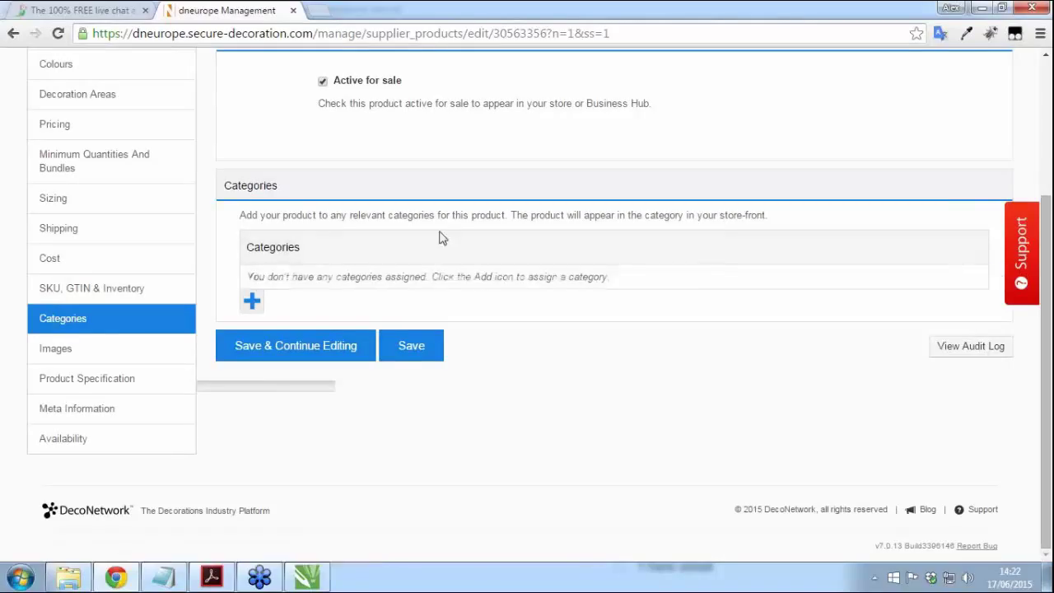
{"action": "left_click", "coordinate": [252, 301]}
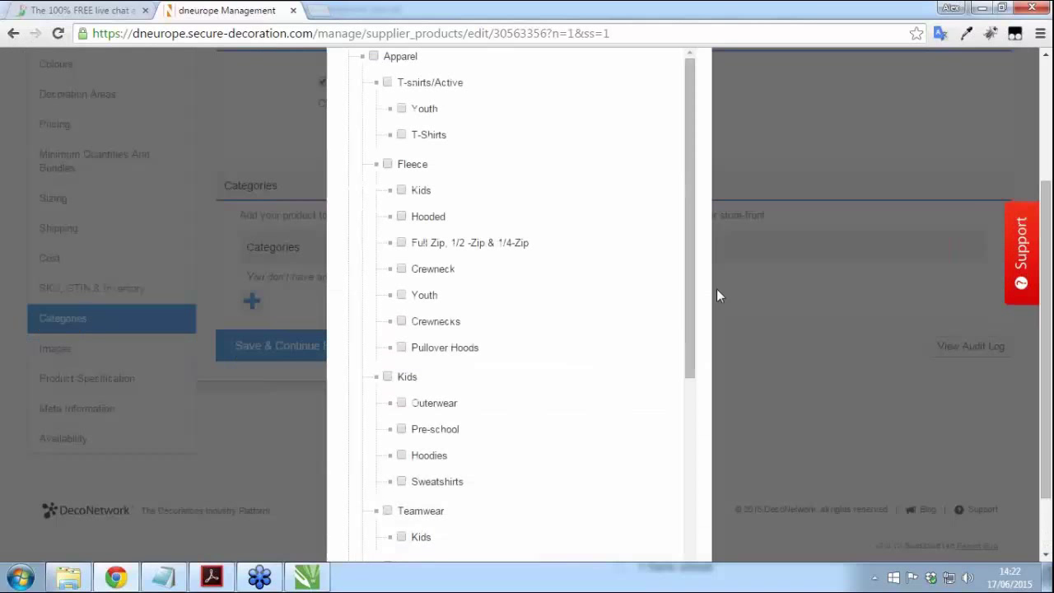
{"action": "scroll", "coordinate": [711, 239], "scroll_direction": "down", "scroll_amount": 2}
{"action": "left_click_drag", "start_coordinate": [689, 172], "coordinate": [678, 406]}
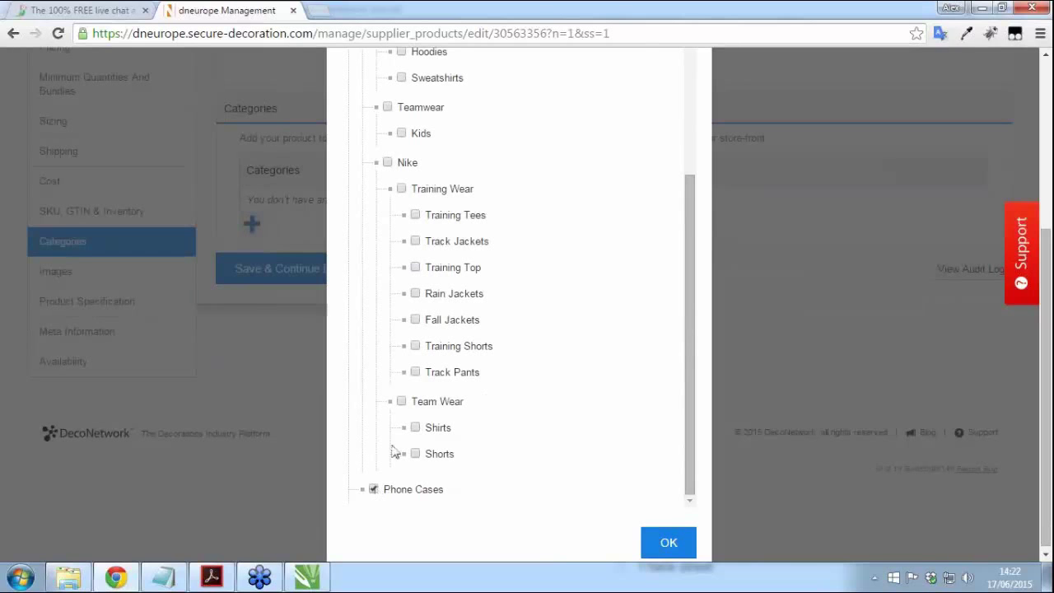
{"action": "left_click", "coordinate": [666, 545]}
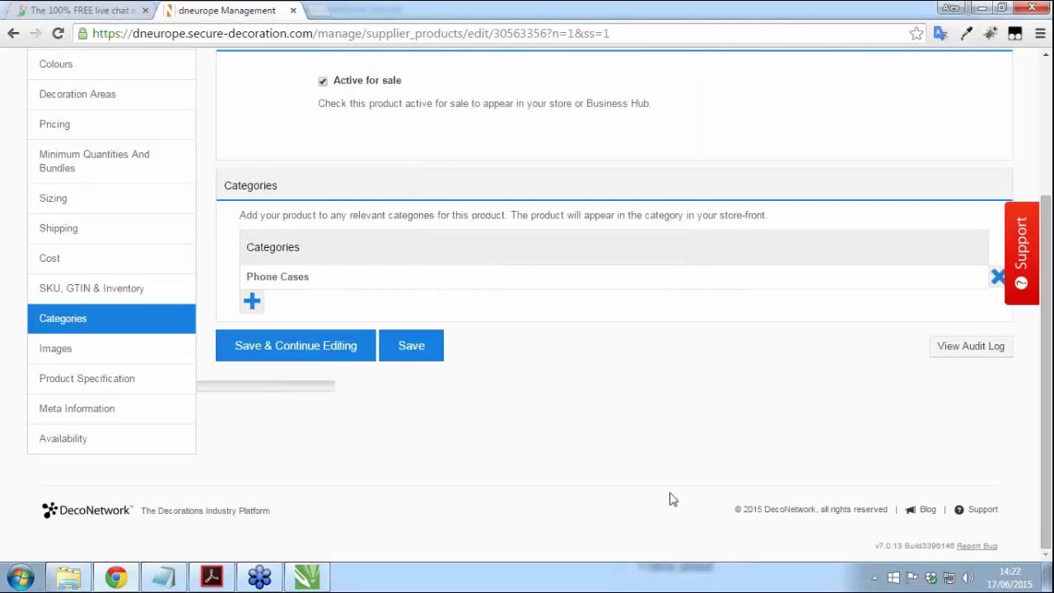
{"action": "left_click", "coordinate": [51, 355]}
Step: Upload sales_image as the iPhone 5 Case's sales image
{"action": "scroll", "coordinate": [466, 282], "scroll_direction": "down", "scroll_amount": 1}
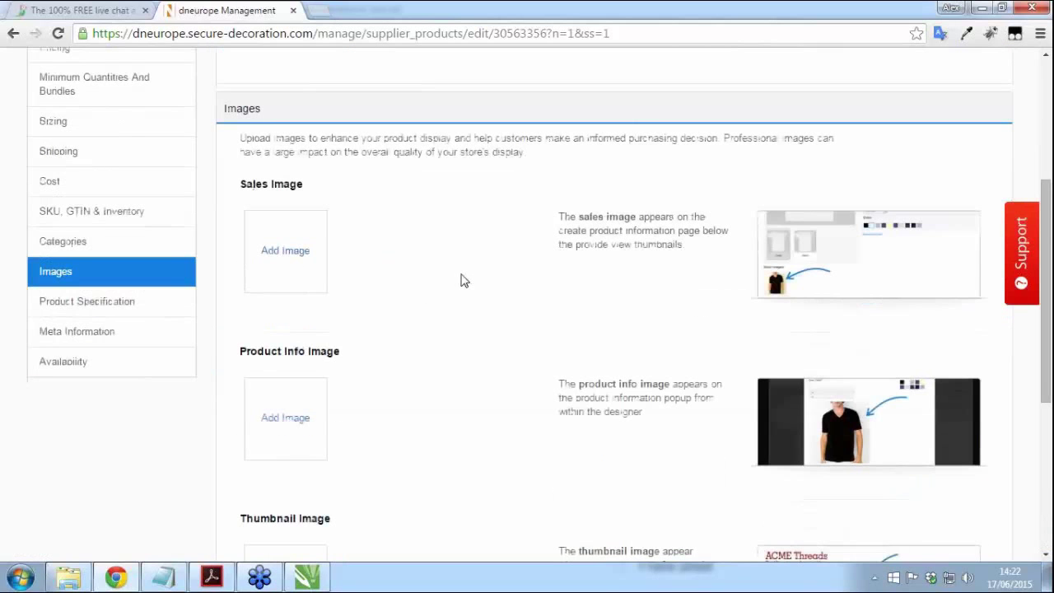
{"action": "left_click", "coordinate": [278, 257]}
{"action": "left_click", "coordinate": [413, 315]}
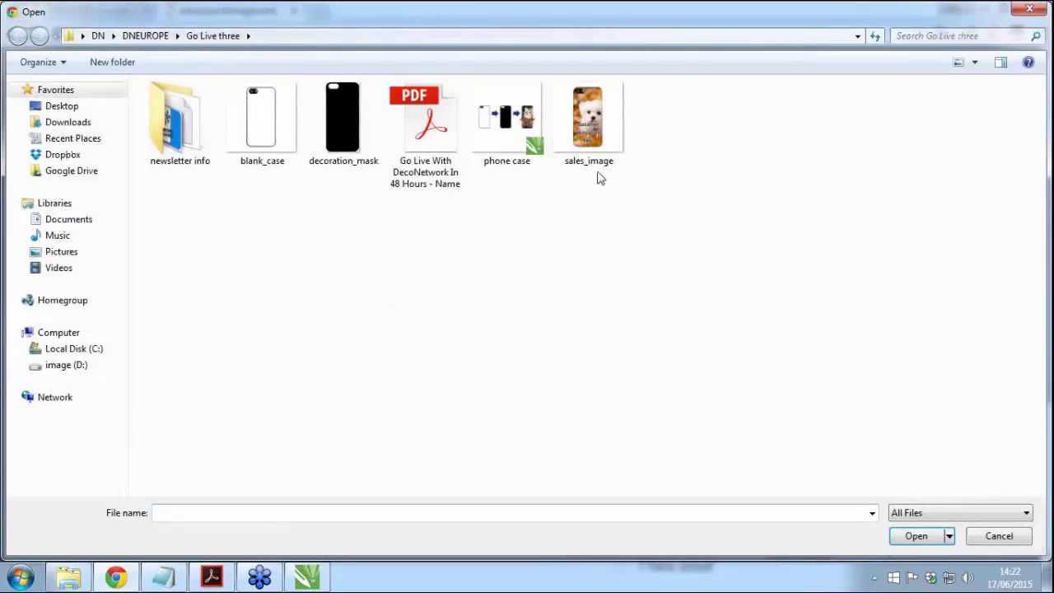
{"action": "double_click", "coordinate": [587, 116]}
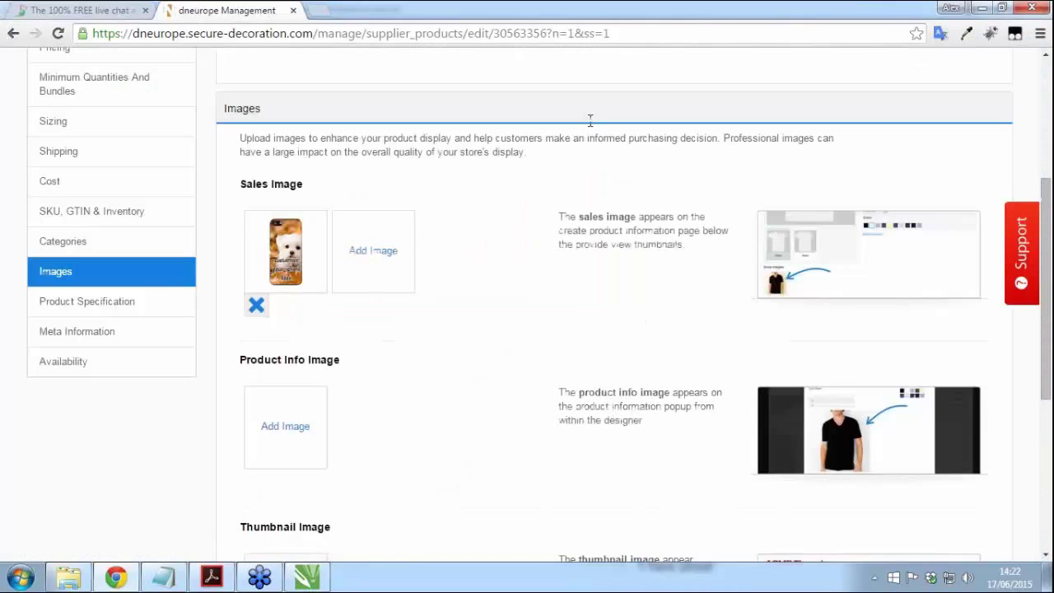
Step: Upload sales_image as the thumbnail image too and make sure Active for sale is ticked
{"action": "scroll", "coordinate": [581, 149], "scroll_direction": "down", "scroll_amount": 3}
{"action": "left_click", "coordinate": [285, 439]}
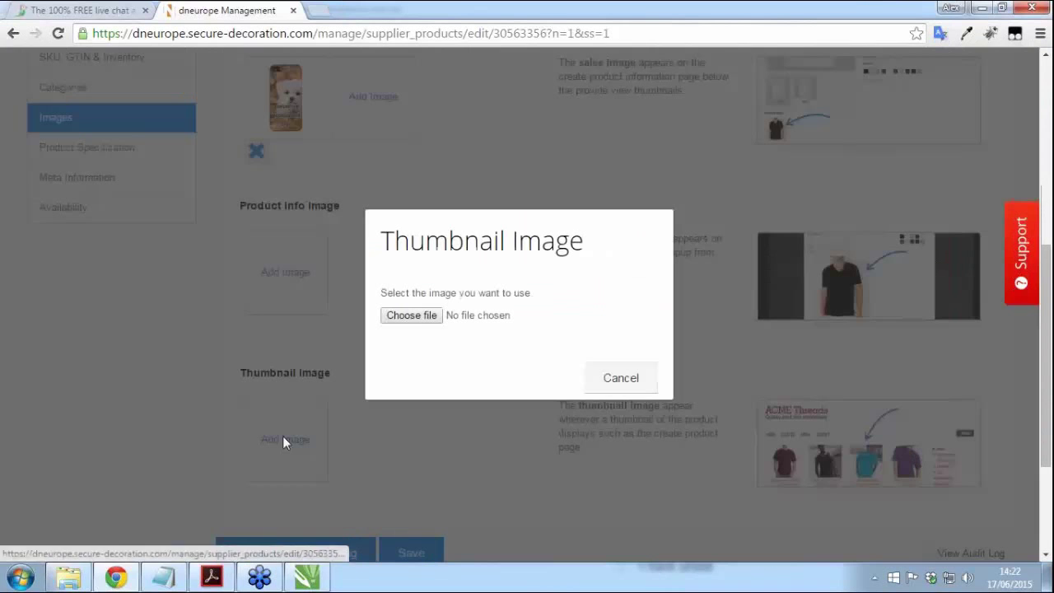
{"action": "left_click", "coordinate": [423, 314]}
{"action": "double_click", "coordinate": [588, 115]}
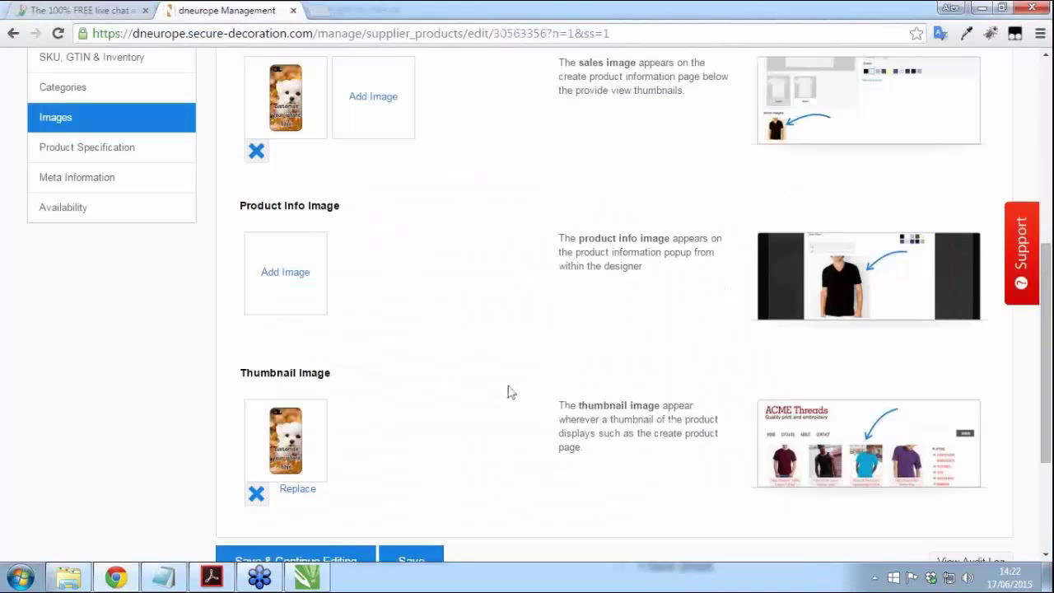
{"action": "scroll", "coordinate": [509, 403], "scroll_direction": "up", "scroll_amount": 5}
{"action": "left_click", "coordinate": [323, 280]}
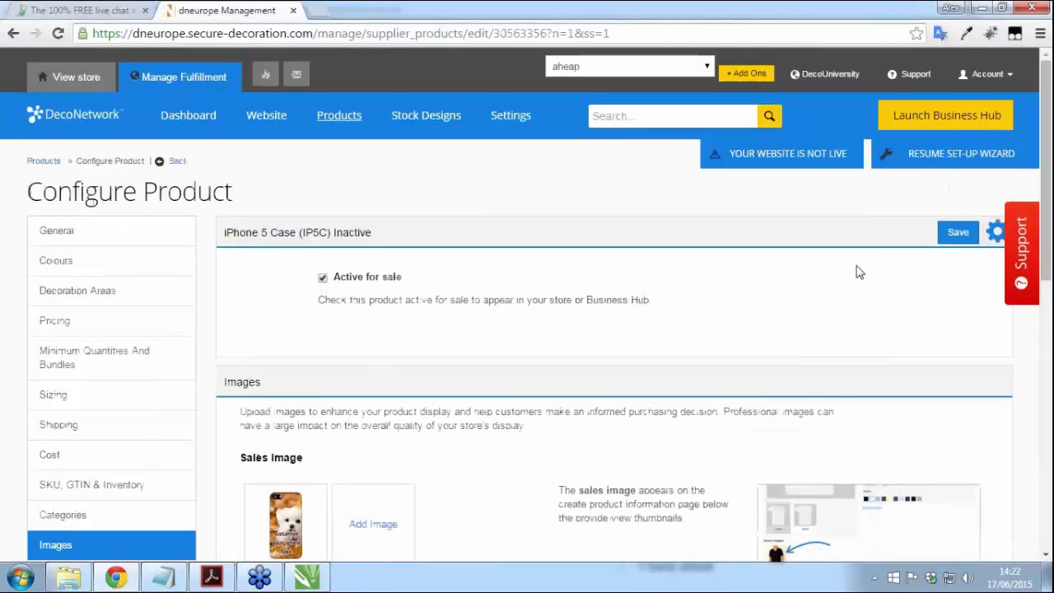
Step: Save the iPhone 5 Case and check it is listed as IP5C at £10 blank, £15 SUB
{"action": "left_click", "coordinate": [957, 234]}
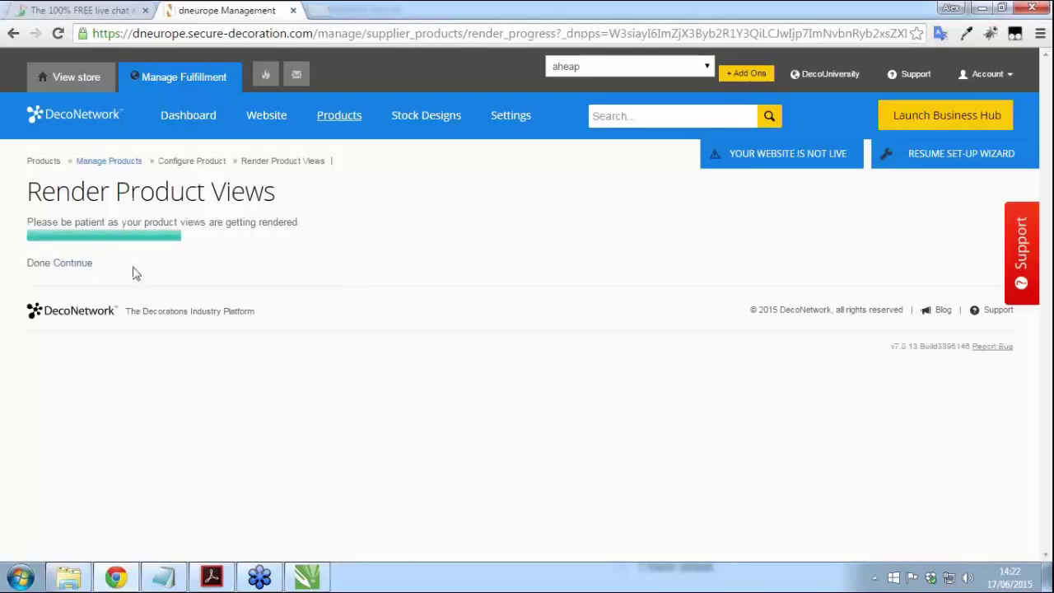
{"action": "left_click", "coordinate": [74, 267]}
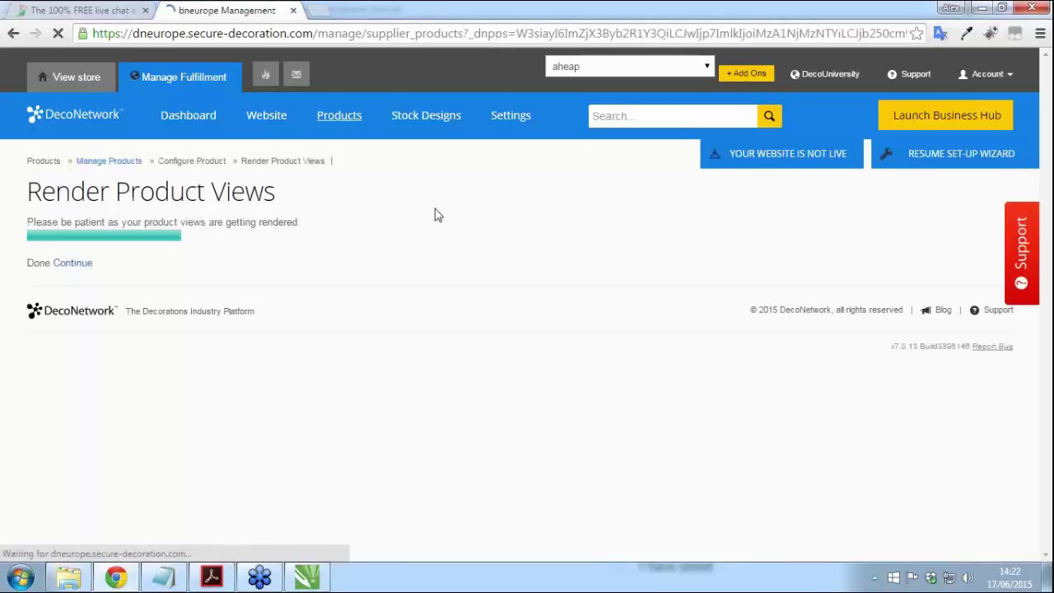
{"action": "scroll", "coordinate": [437, 215], "scroll_direction": "down", "scroll_amount": 5}
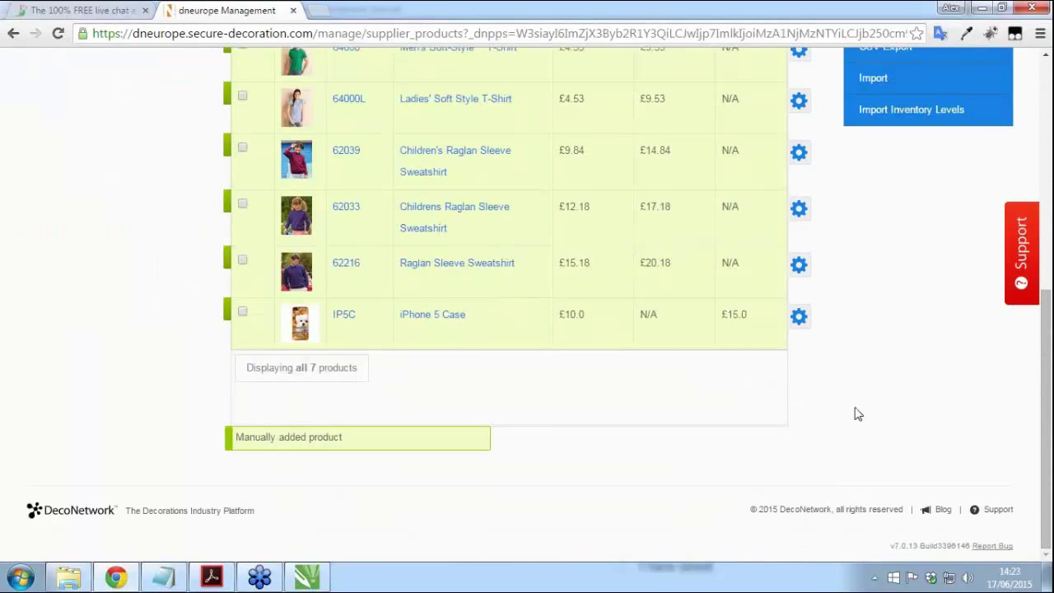
{"action": "scroll", "coordinate": [856, 415], "scroll_direction": "up", "scroll_amount": 2}
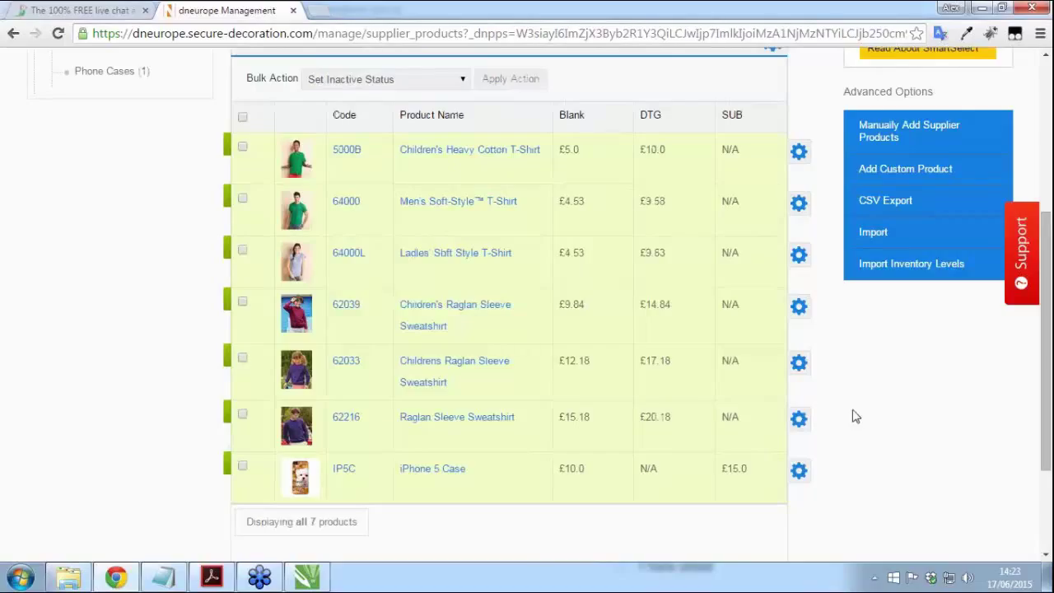
{"action": "scroll", "coordinate": [854, 434], "scroll_direction": "up", "scroll_amount": 4}
{"action": "left_click", "coordinate": [268, 121]}
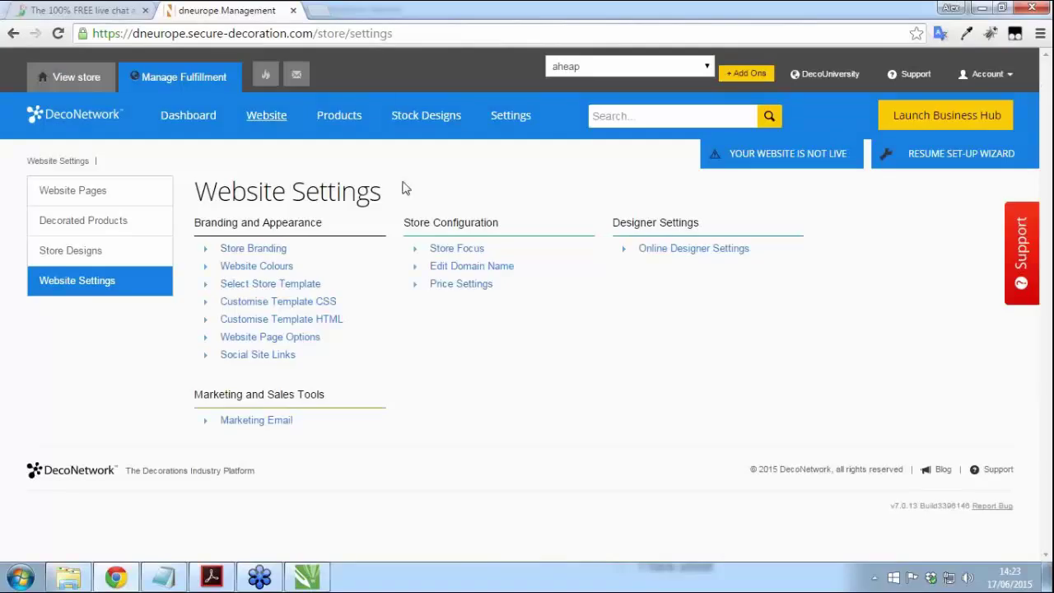
Step: Tick Facebook alongside Instagram under the online designer's Designs Options and save
{"action": "left_click", "coordinate": [663, 256]}
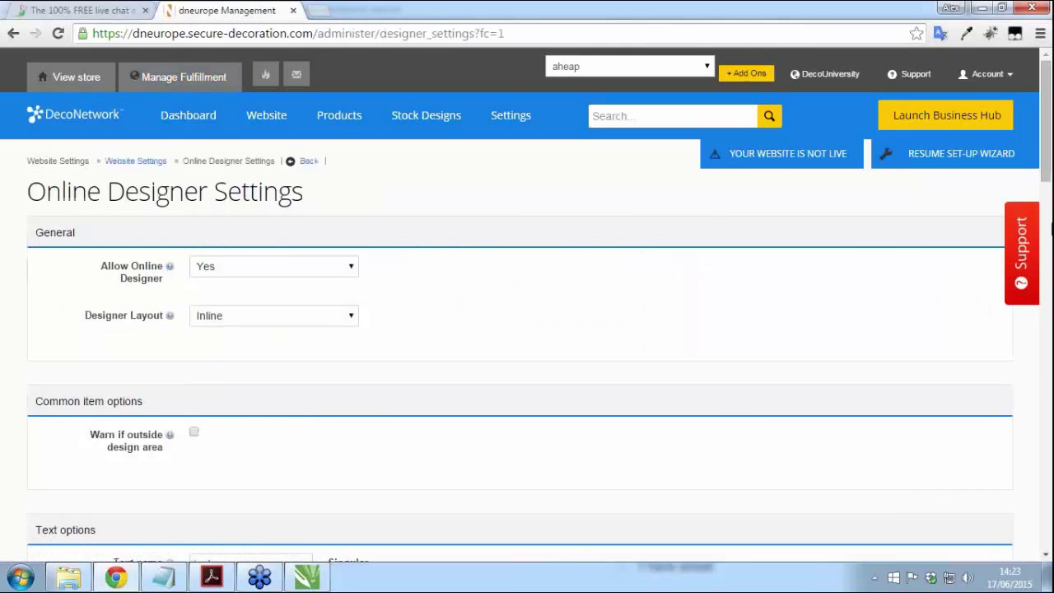
{"action": "left_click_drag", "start_coordinate": [1049, 155], "coordinate": [1049, 508]}
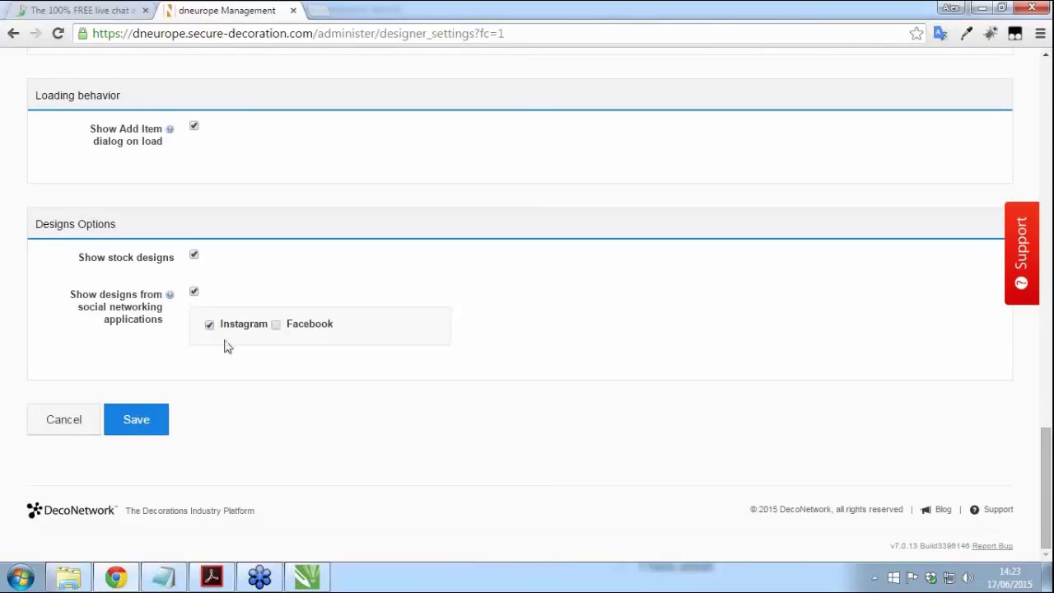
{"action": "left_click", "coordinate": [275, 326]}
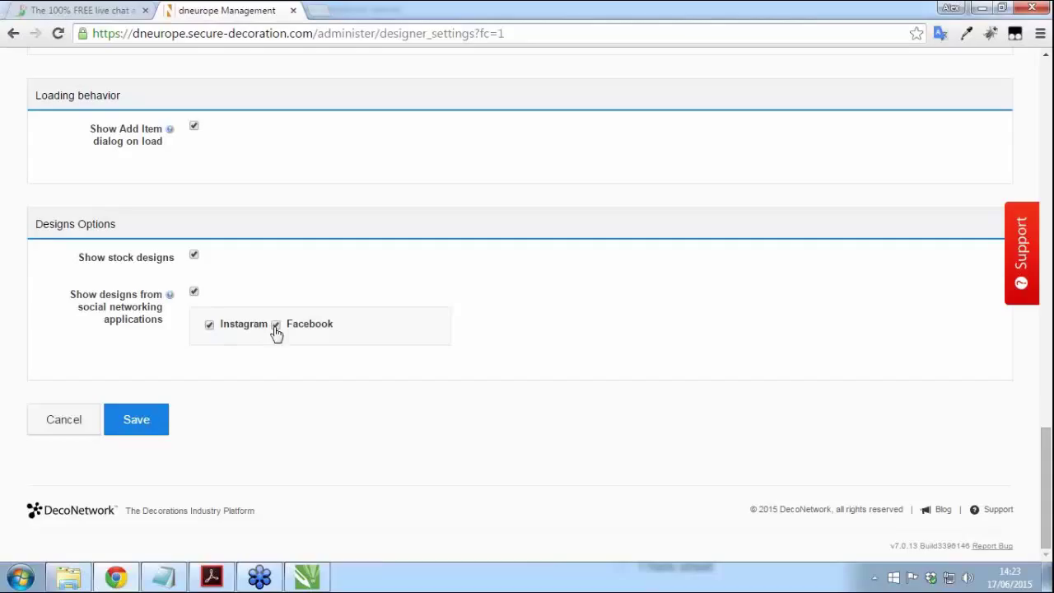
{"action": "left_click", "coordinate": [135, 423]}
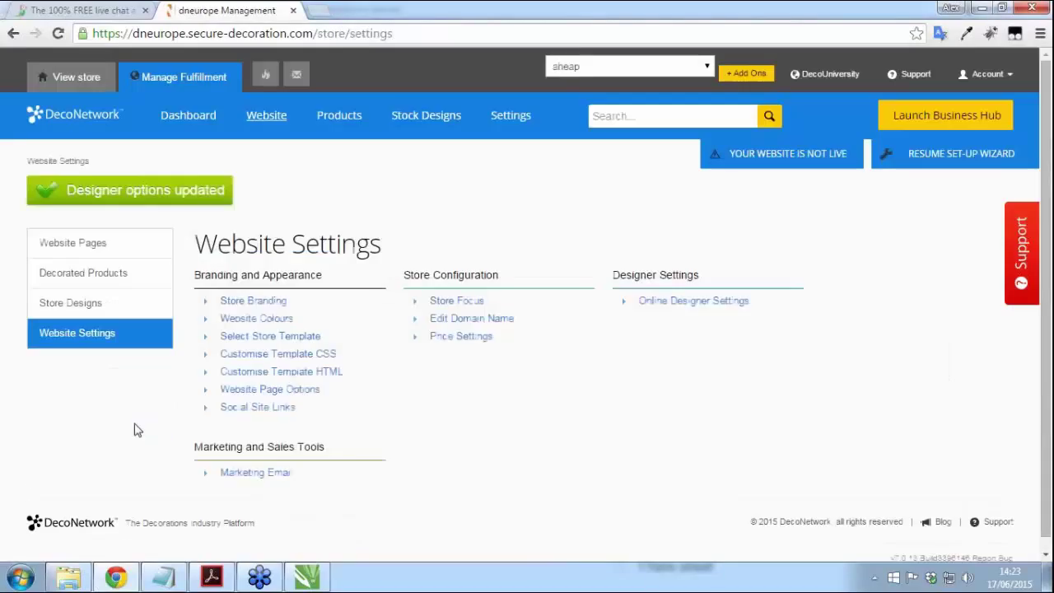
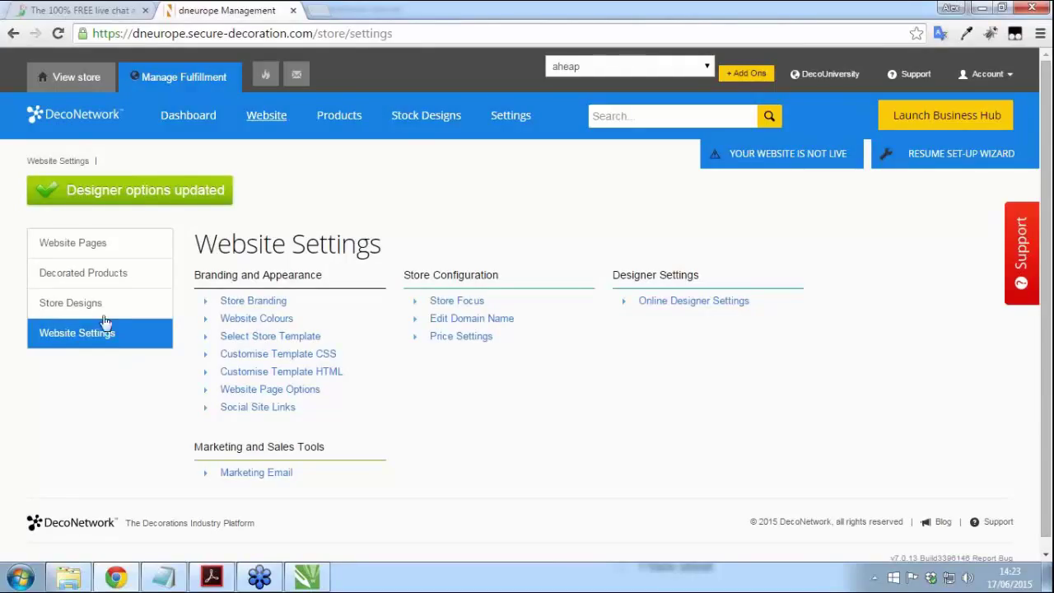
Step: From Website Pages, add a new custom page named 'Phone Cases'
{"action": "left_click", "coordinate": [82, 248]}
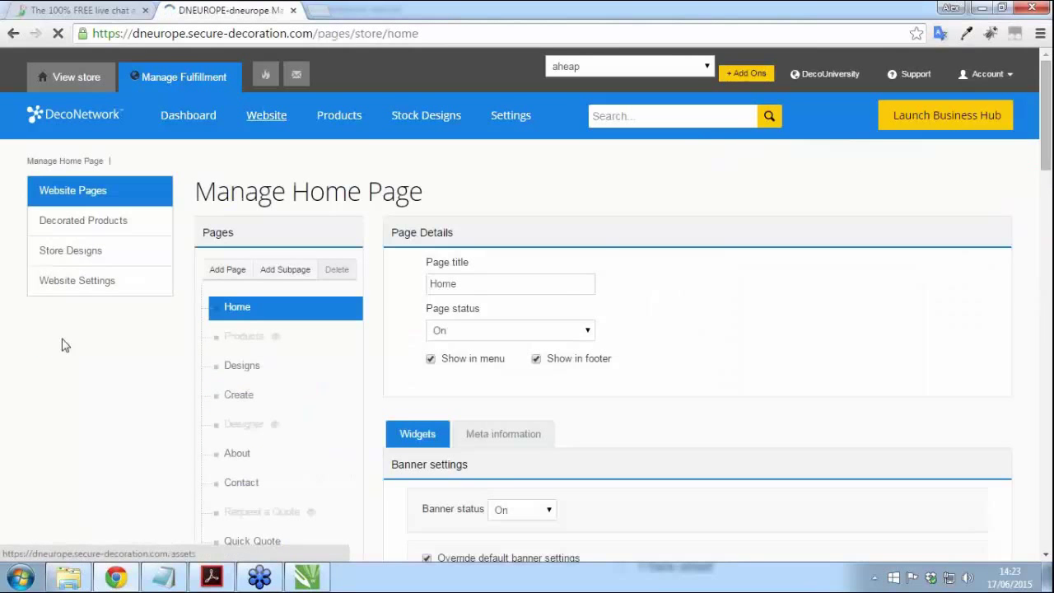
{"action": "scroll", "coordinate": [94, 343], "scroll_direction": "down", "scroll_amount": 1}
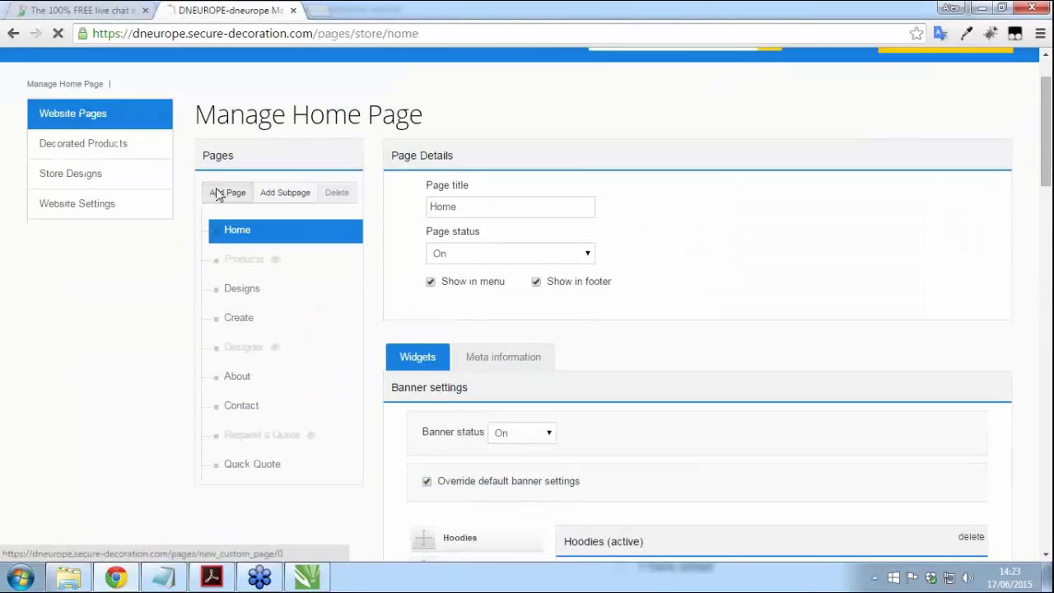
{"action": "left_click", "coordinate": [216, 193]}
{"action": "left_click", "coordinate": [414, 270]}
{"action": "type", "text": "Ph"}
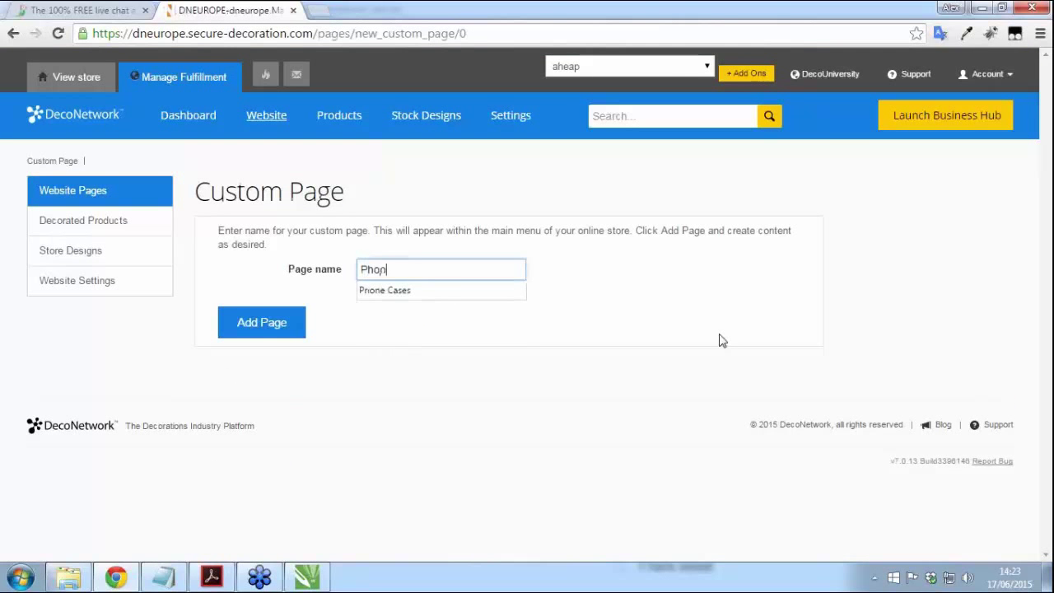
{"action": "type", "text": "one Cases"}
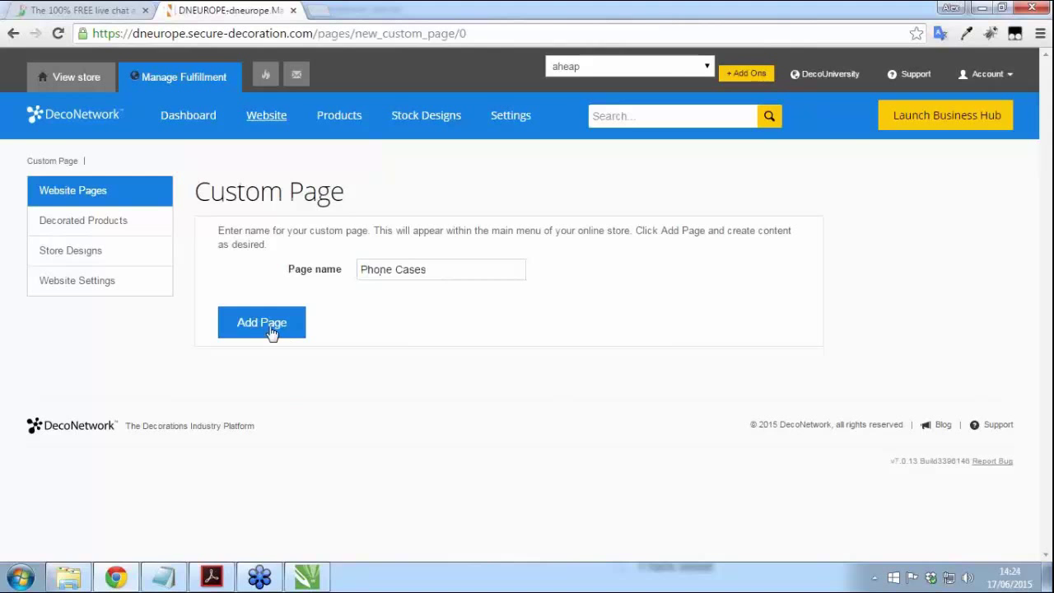
{"action": "left_click", "coordinate": [271, 328]}
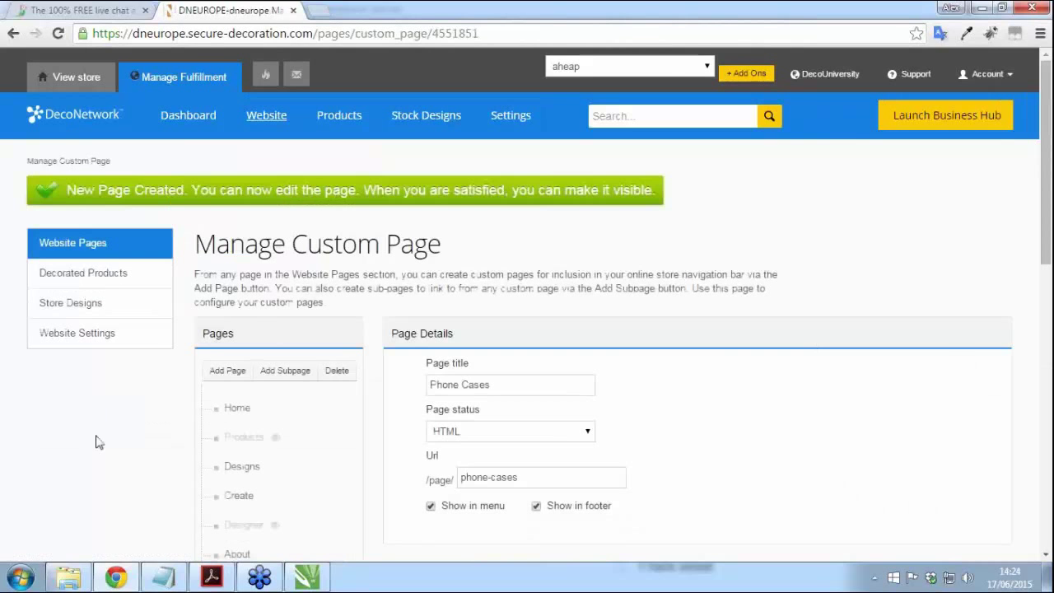
Step: Set the Blank products panel to Active and limit it to the Phone Cases category
{"action": "scroll", "coordinate": [66, 411], "scroll_direction": "down", "scroll_amount": 3}
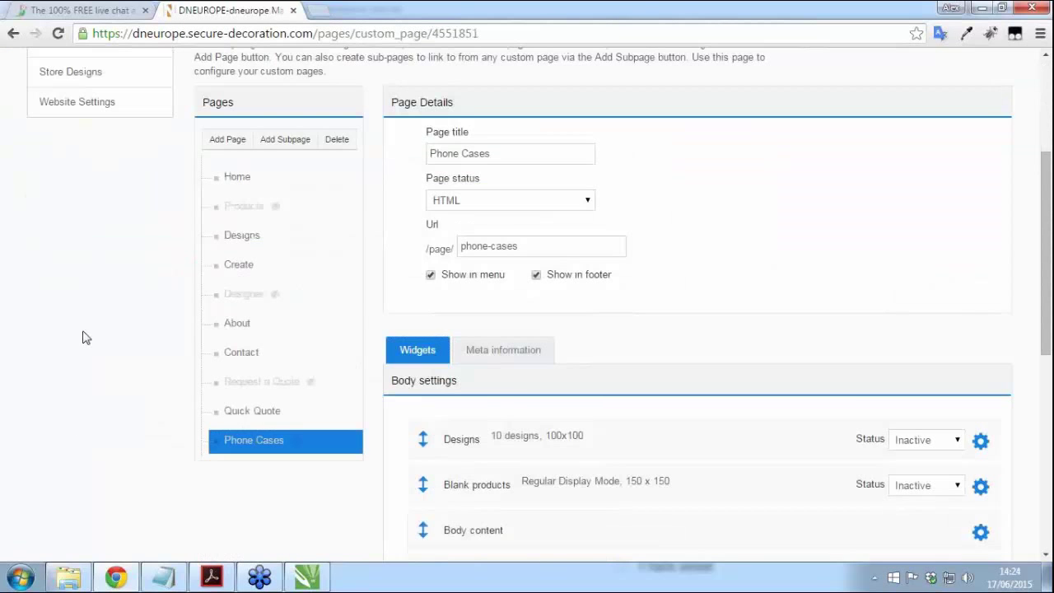
{"action": "scroll", "coordinate": [85, 329], "scroll_direction": "down", "scroll_amount": 2}
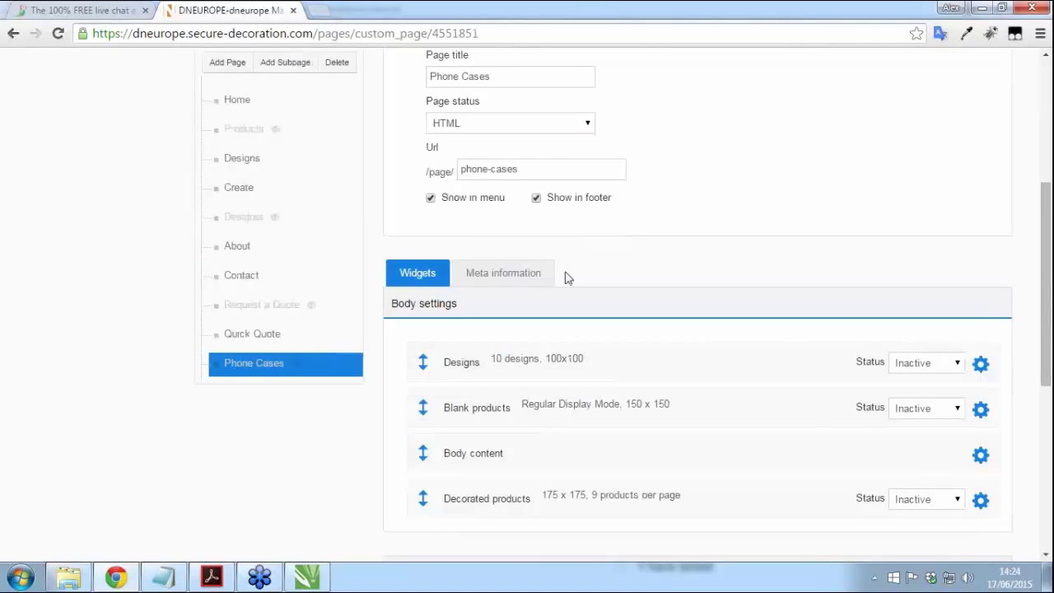
{"action": "scroll", "coordinate": [152, 358], "scroll_direction": "down", "scroll_amount": 1}
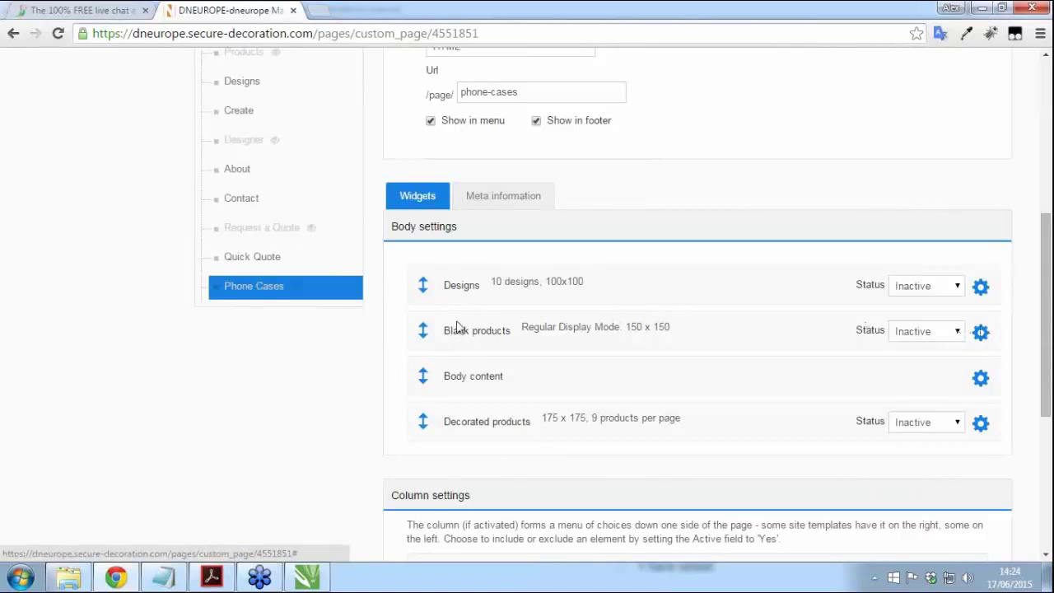
{"action": "left_click", "coordinate": [911, 336]}
{"action": "left_click", "coordinate": [911, 346]}
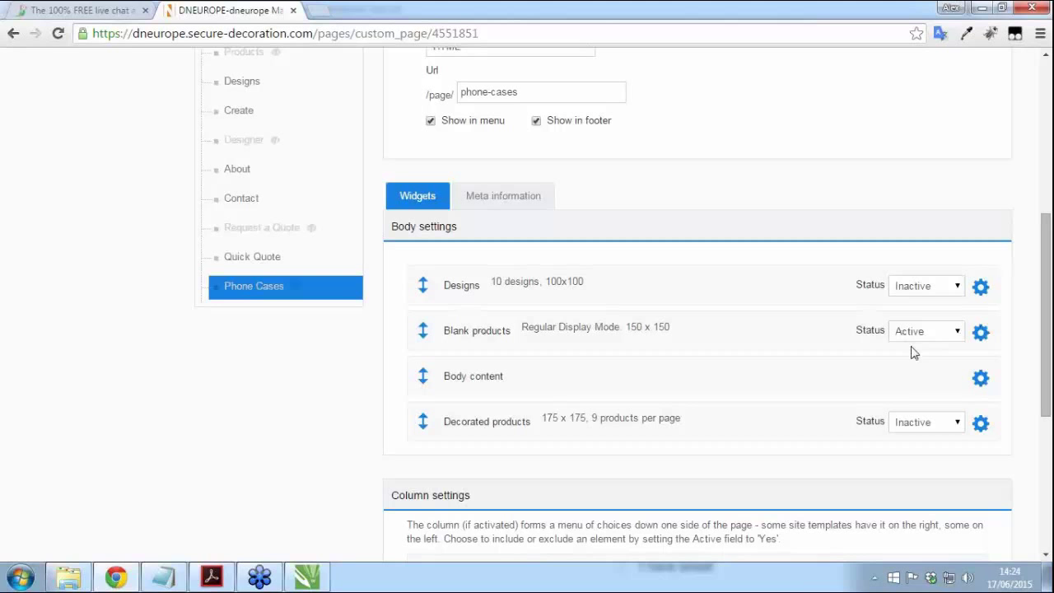
{"action": "left_click", "coordinate": [980, 332]}
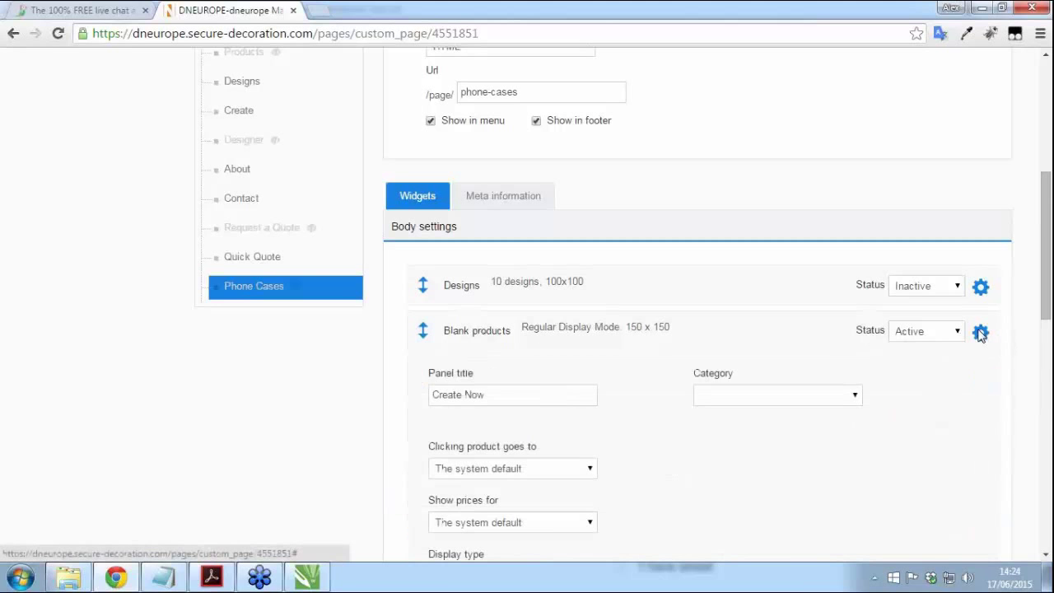
{"action": "scroll", "coordinate": [947, 405], "scroll_direction": "down", "scroll_amount": 1}
{"action": "left_click", "coordinate": [854, 324]}
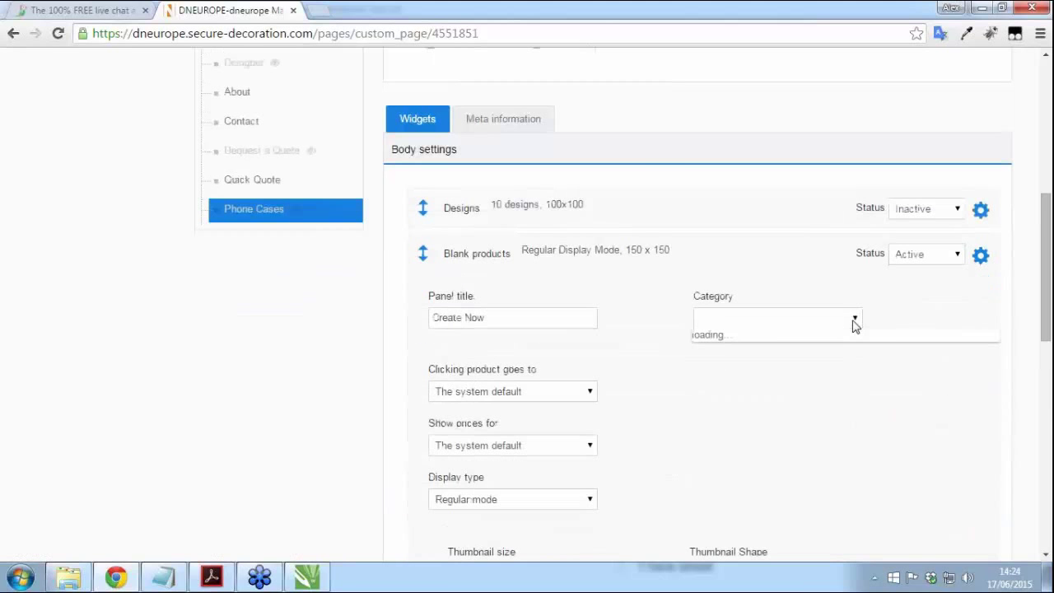
{"action": "scroll", "coordinate": [823, 370], "scroll_direction": "down", "scroll_amount": 2}
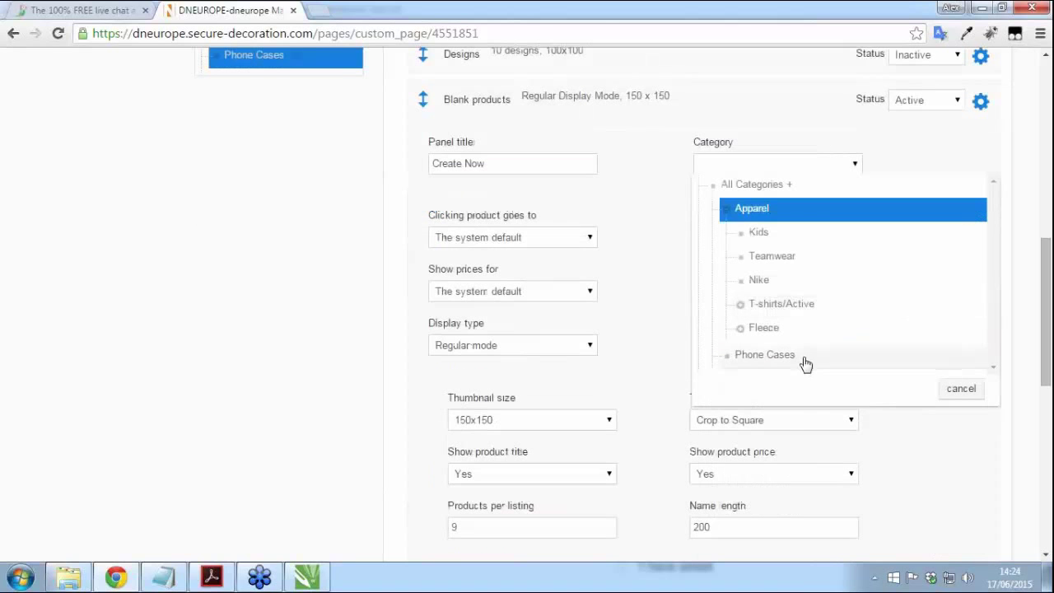
{"action": "left_click", "coordinate": [771, 359]}
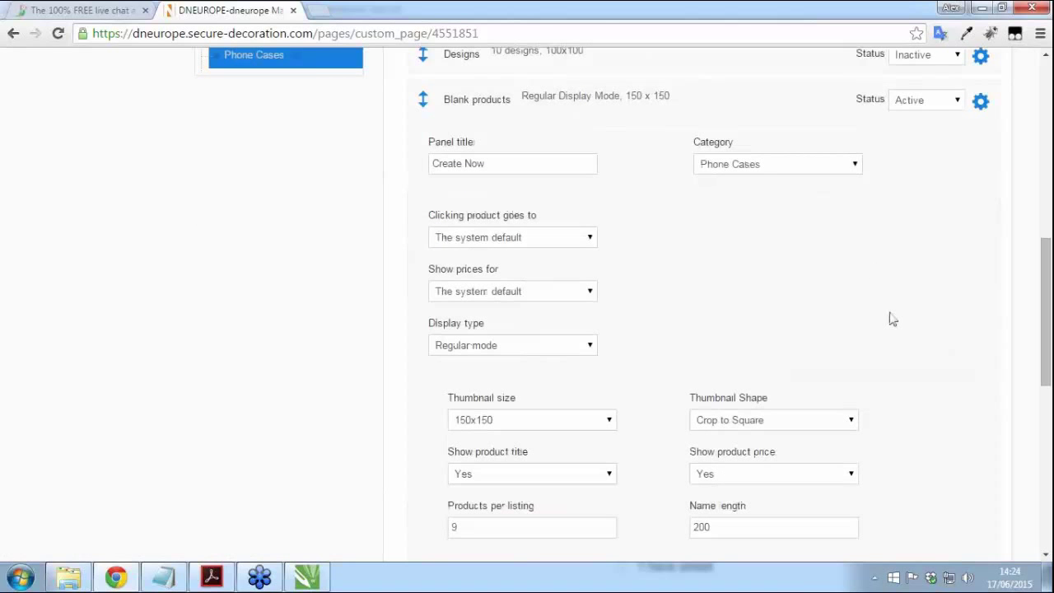
Step: Use 250x250 thumbnails, retitle the panel 'Customise your phone case...', and save the page
{"action": "scroll", "coordinate": [889, 320], "scroll_direction": "down", "scroll_amount": 1}
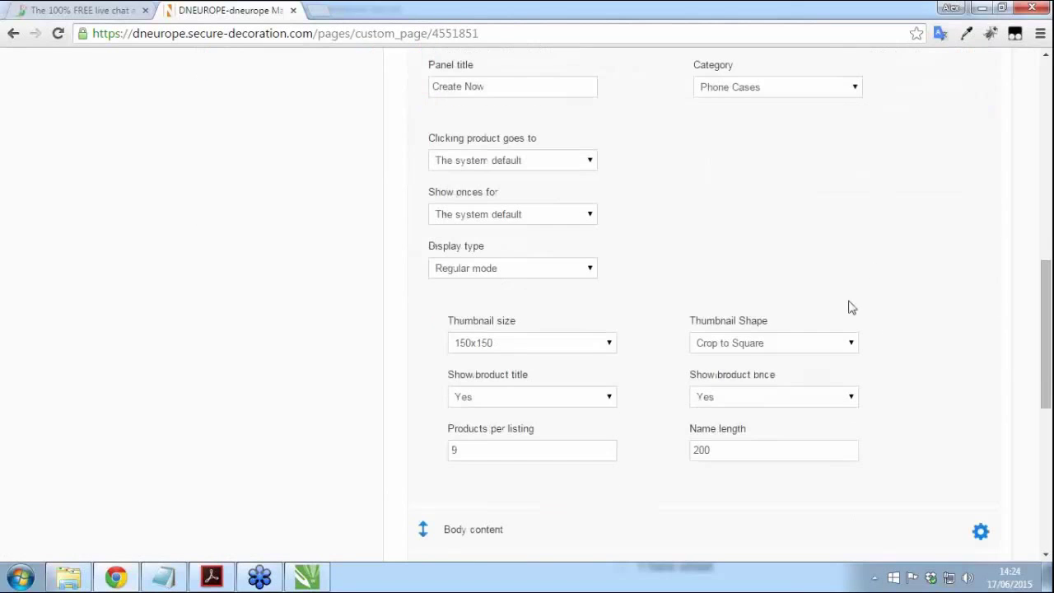
{"action": "left_click", "coordinate": [547, 346]}
{"action": "left_click", "coordinate": [505, 411]}
{"action": "scroll", "coordinate": [444, 236], "scroll_direction": "up", "scroll_amount": 2}
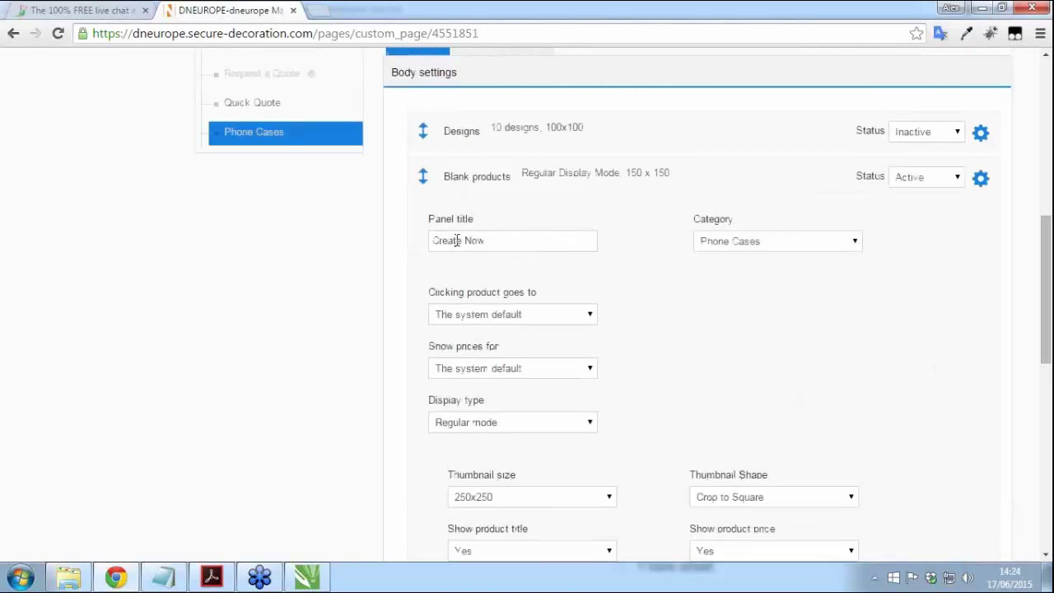
{"action": "left_click_drag", "start_coordinate": [524, 241], "coordinate": [416, 242]}
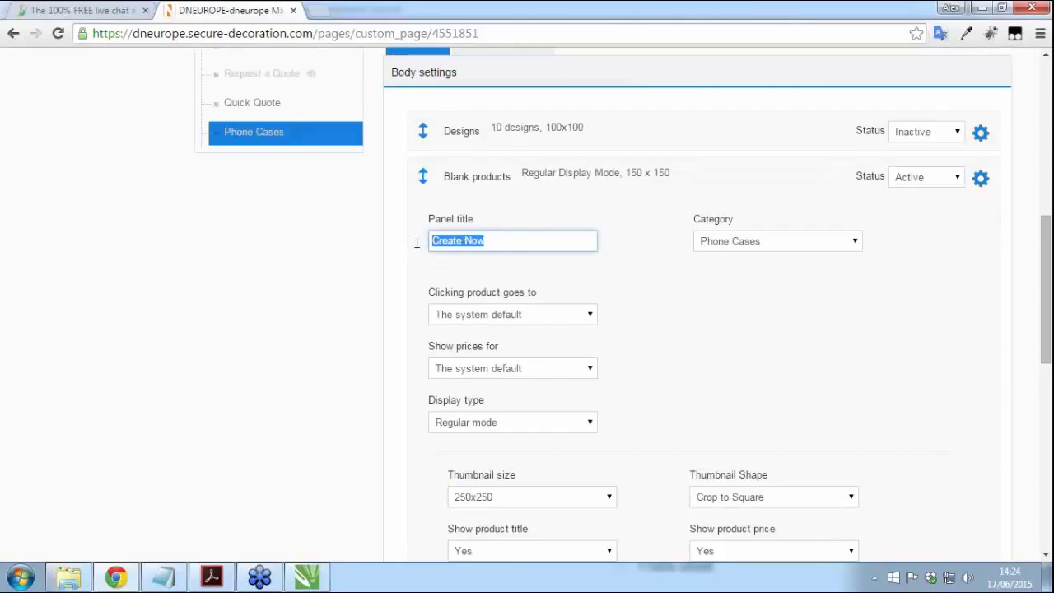
{"action": "type", "text": "C"}
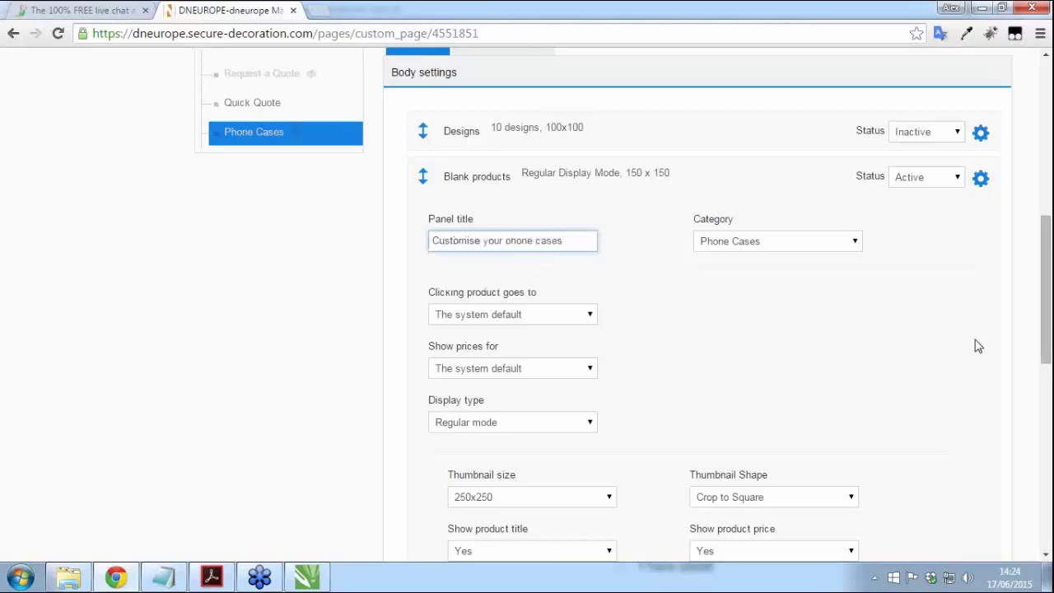
{"action": "type", "text": "ustomise your phone case..."}
{"action": "left_click_drag", "start_coordinate": [1047, 380], "coordinate": [1050, 567]}
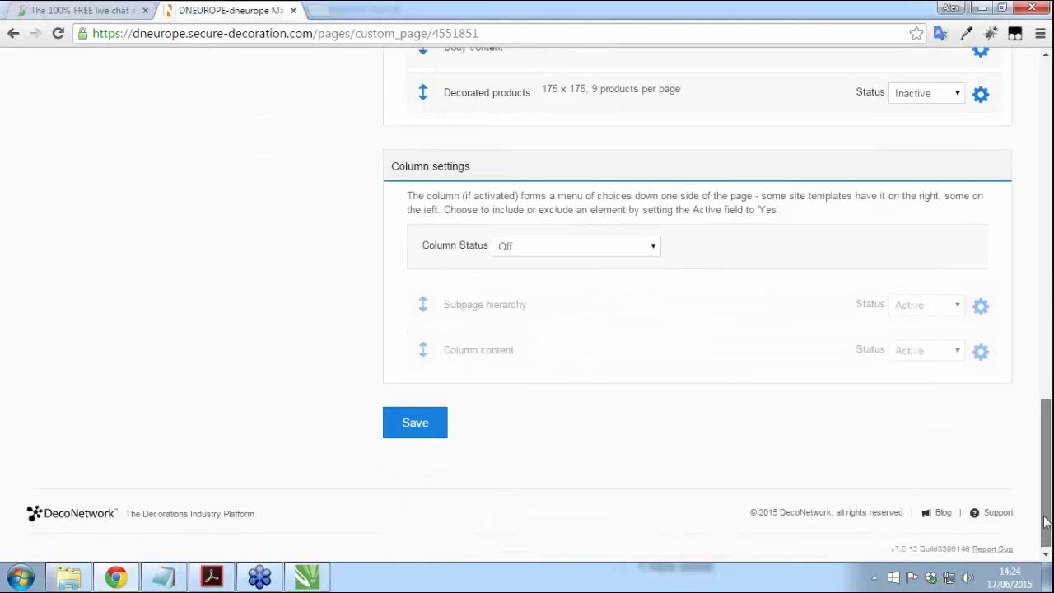
{"action": "left_click", "coordinate": [438, 427]}
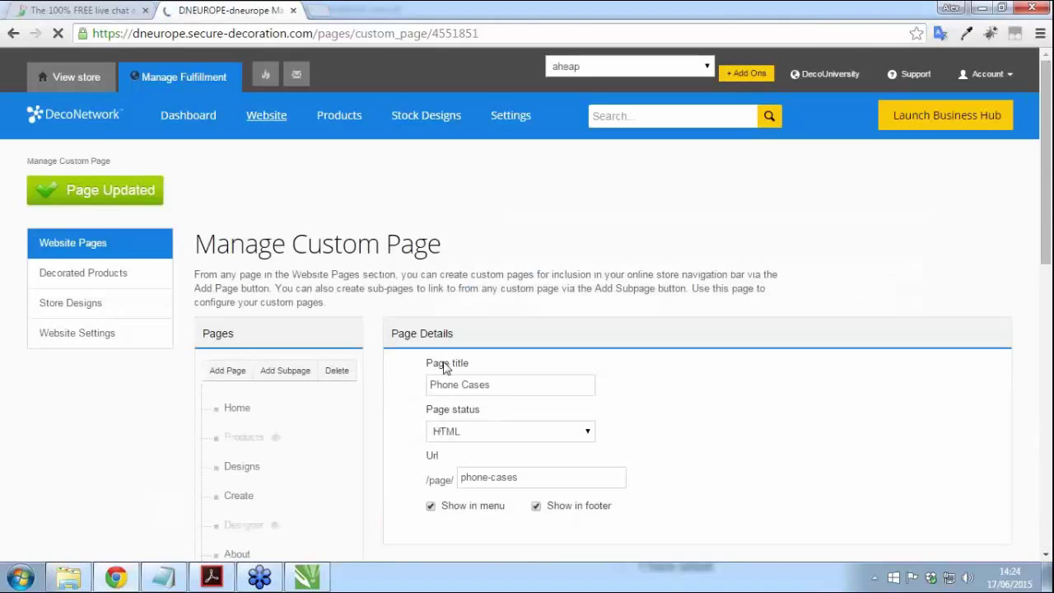
Step: Check the live storefront's Phone Cases page in a new tab, then return to the admin tab
{"action": "right_click", "coordinate": [76, 83]}
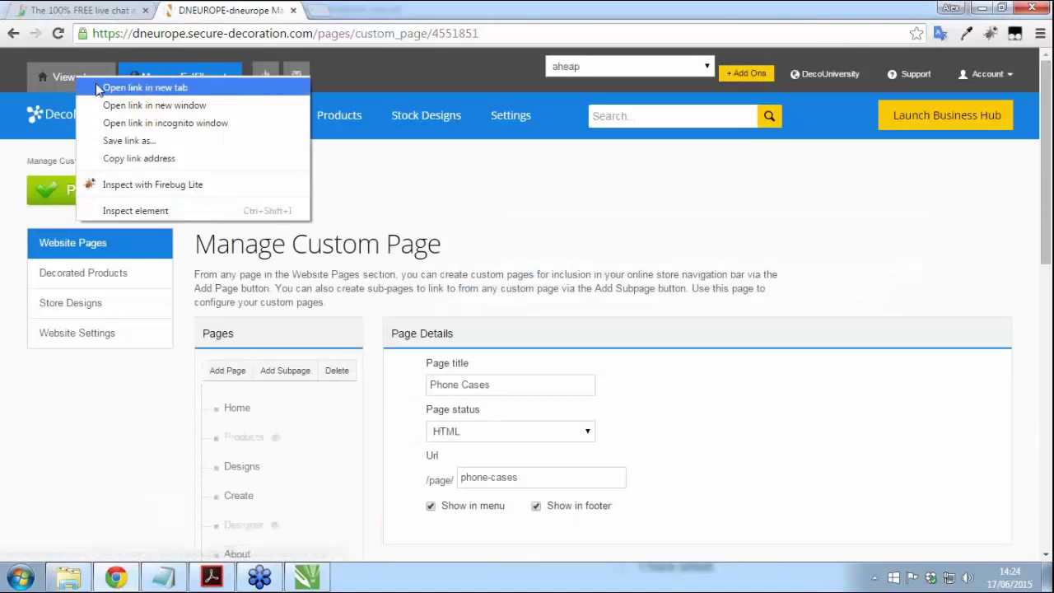
{"action": "left_click", "coordinate": [99, 84]}
{"action": "left_click", "coordinate": [348, 12]}
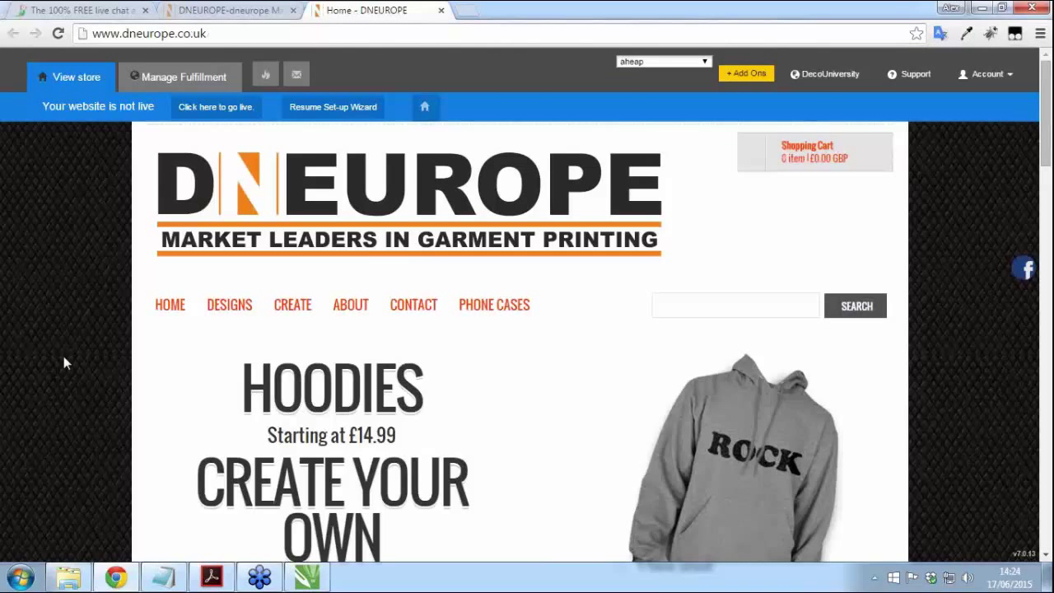
{"action": "scroll", "coordinate": [140, 270], "scroll_direction": "down", "scroll_amount": 1}
{"action": "left_click", "coordinate": [494, 229]}
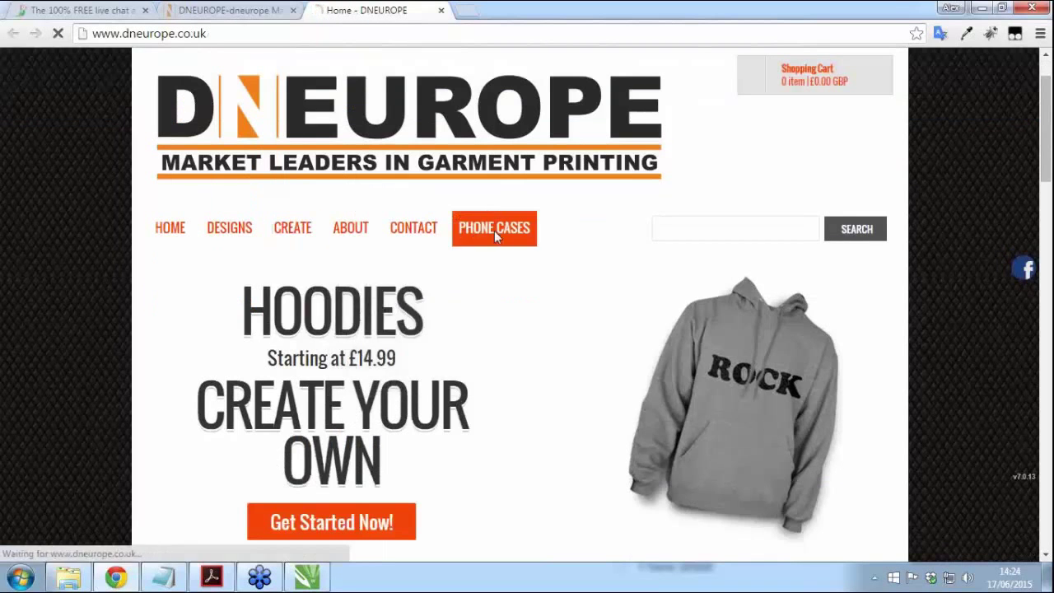
{"action": "scroll", "coordinate": [20, 331], "scroll_direction": "down", "scroll_amount": 2}
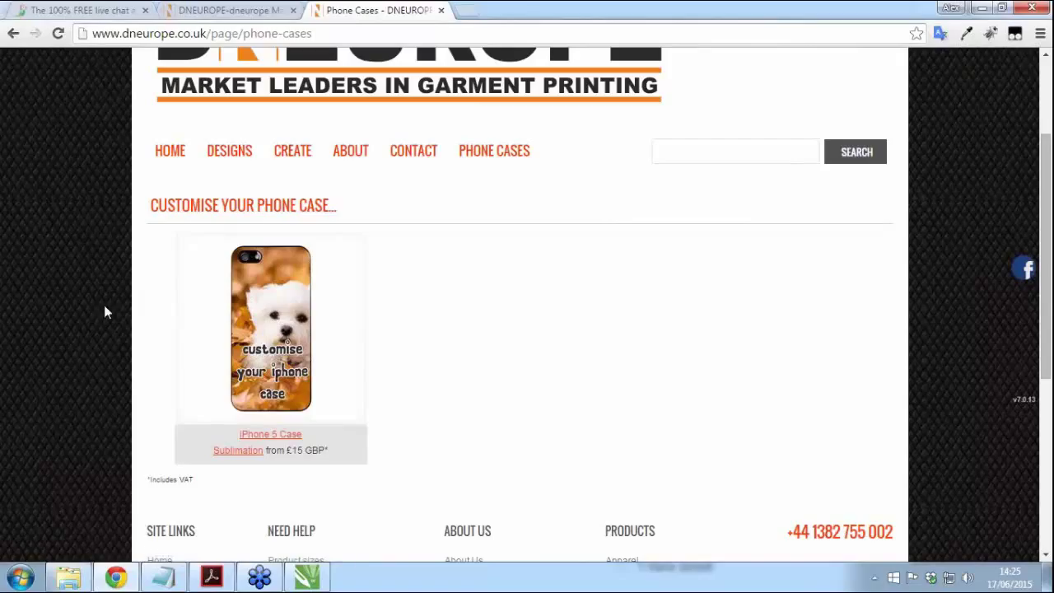
{"action": "left_click", "coordinate": [202, 16]}
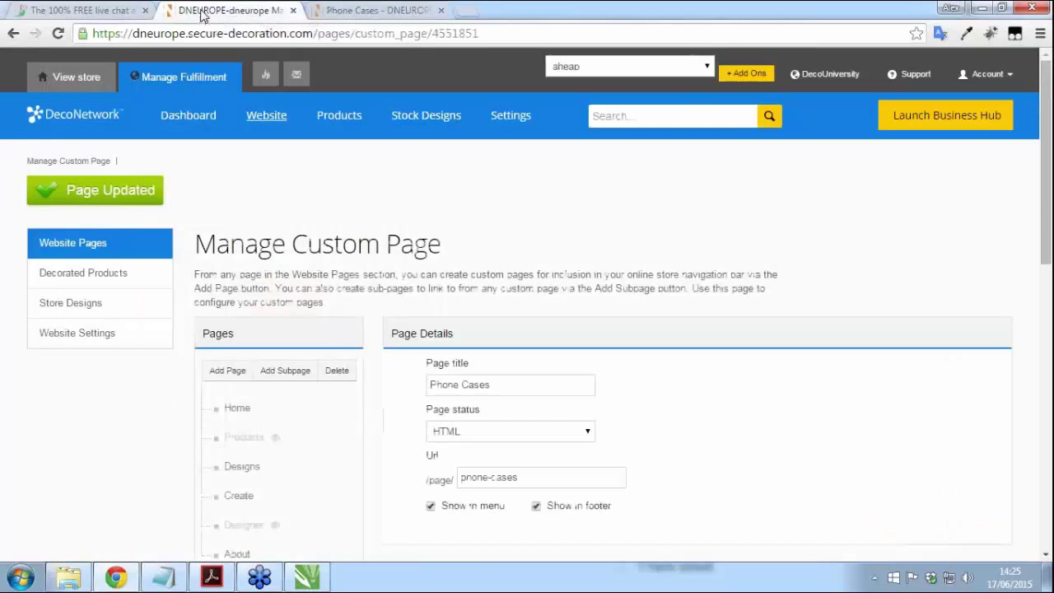
Step: On the tawk.to sign-up form, enter the full name, e-mail address and a password
{"action": "left_click", "coordinate": [70, 11]}
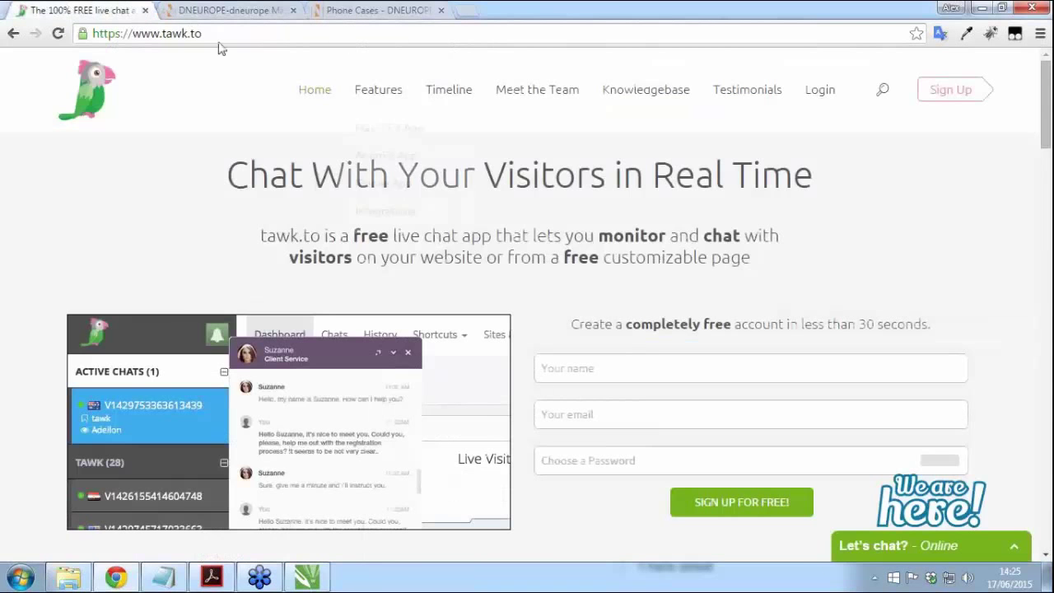
{"action": "left_click_drag", "start_coordinate": [1048, 103], "coordinate": [1048, 119]}
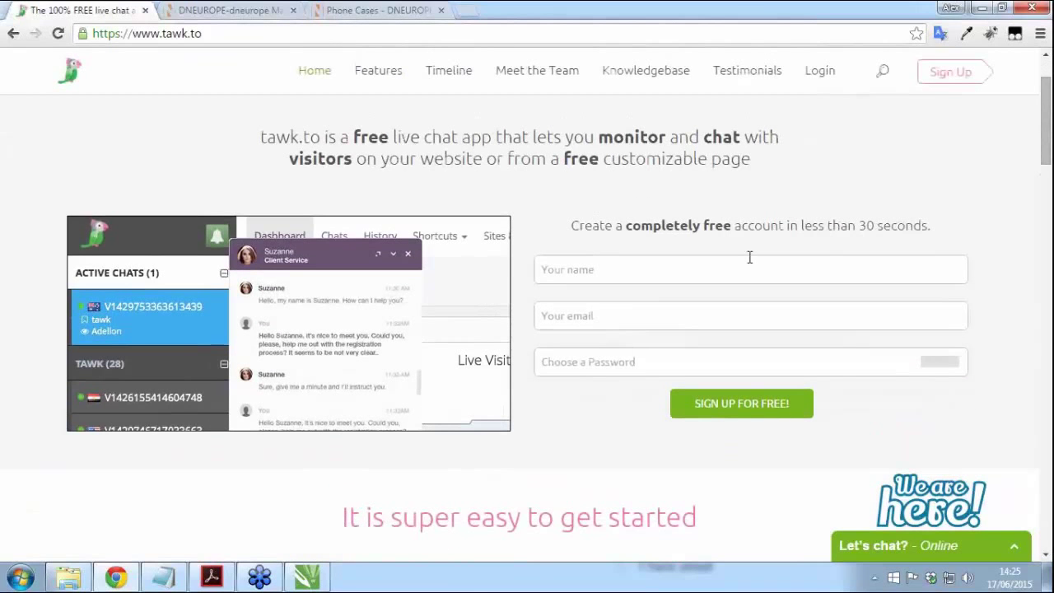
{"action": "left_click", "coordinate": [749, 259]}
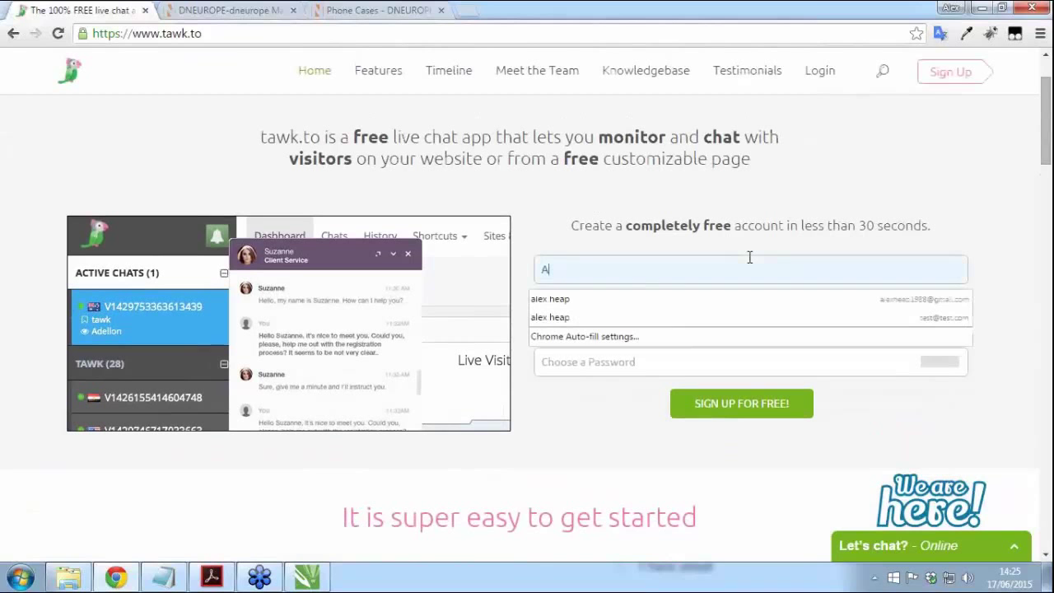
{"action": "key", "text": "Tab"}
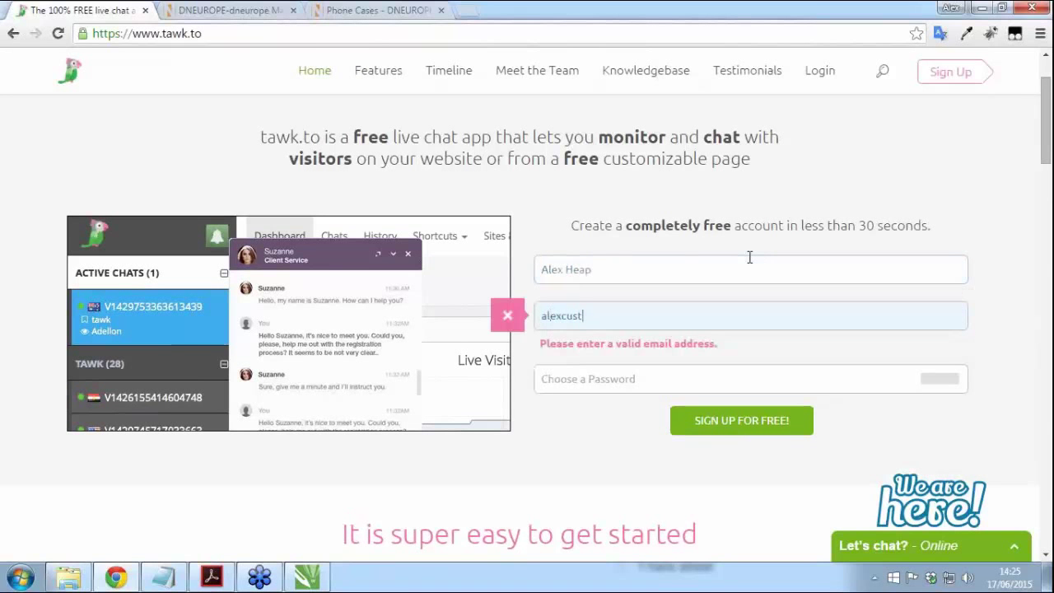
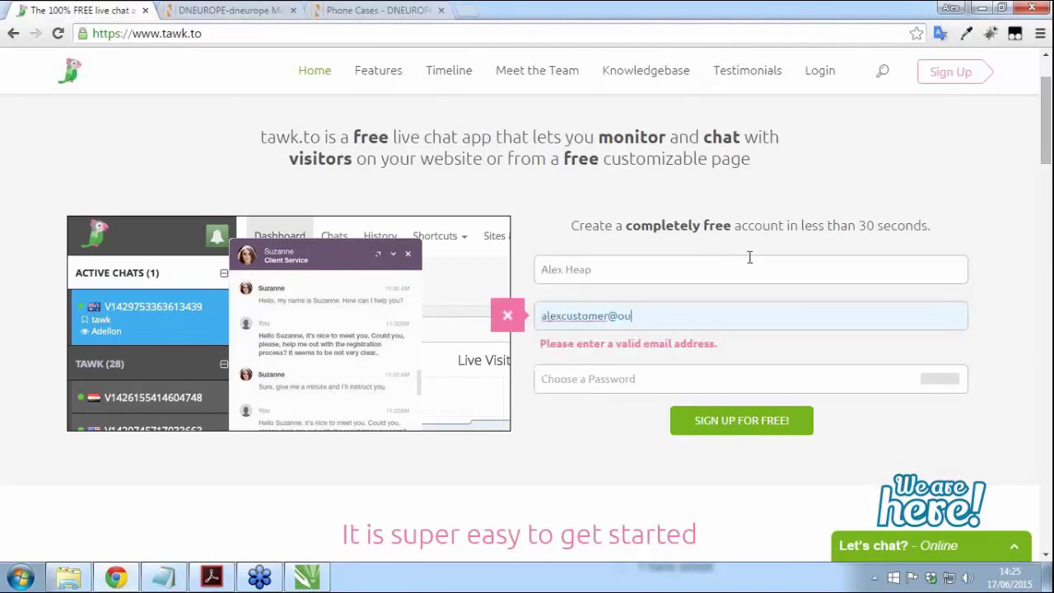
{"action": "key", "text": "Tab"}
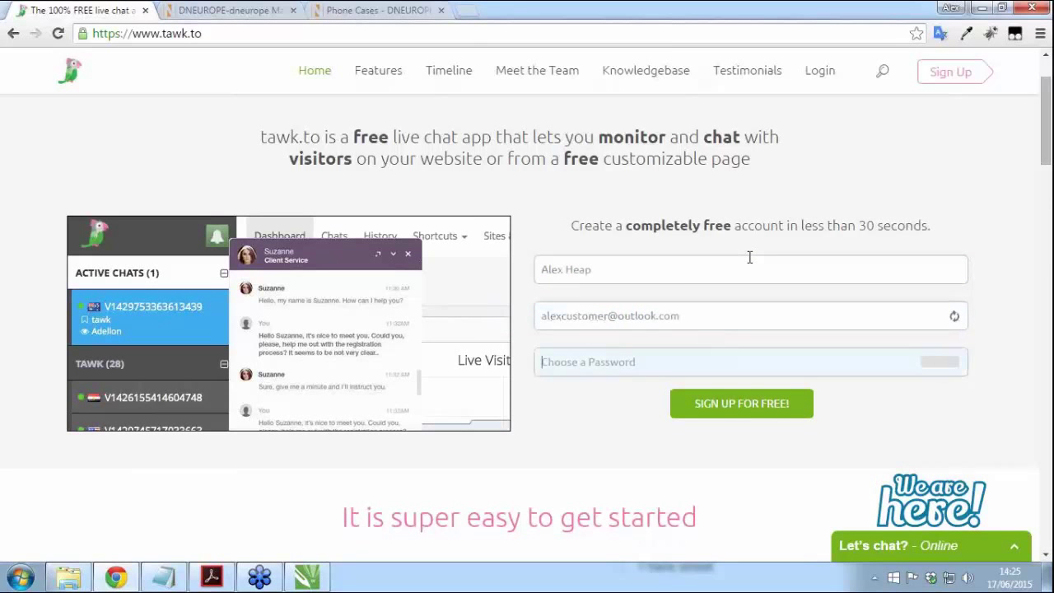
{"action": "type", "text": "•••••••"}
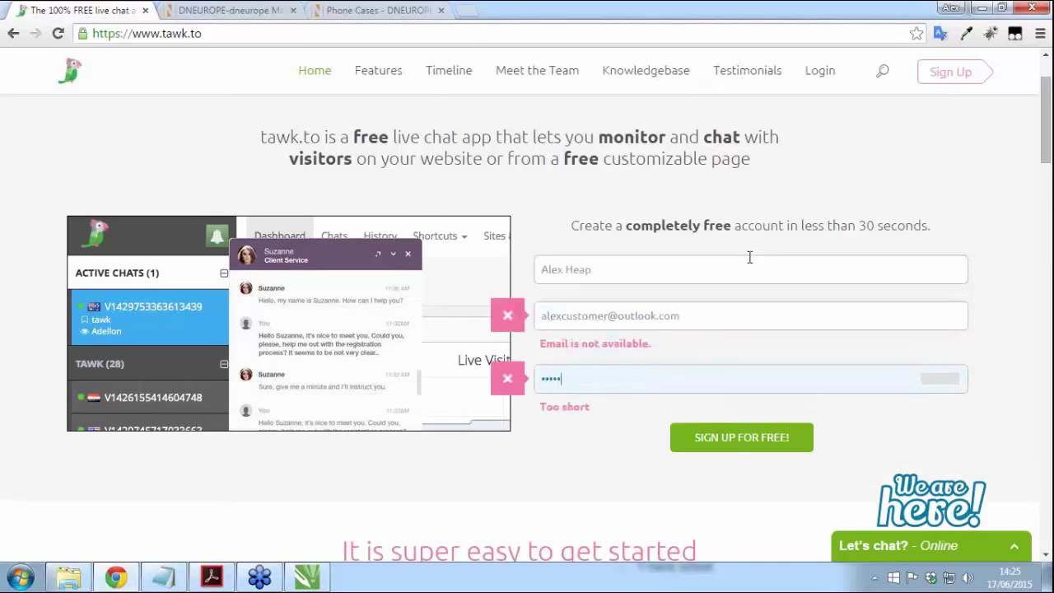
{"action": "type", "text": "••"}
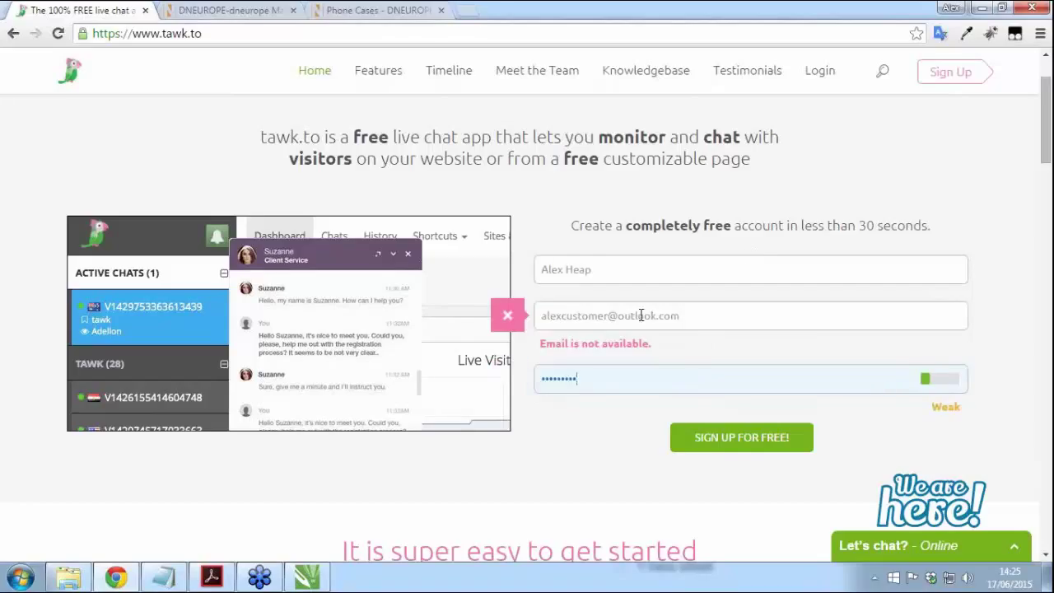
Step: After the submit fails, amend the e-mail address and start replacing it with a new one
{"action": "left_click", "coordinate": [616, 317]}
{"action": "type", "text": "1"}
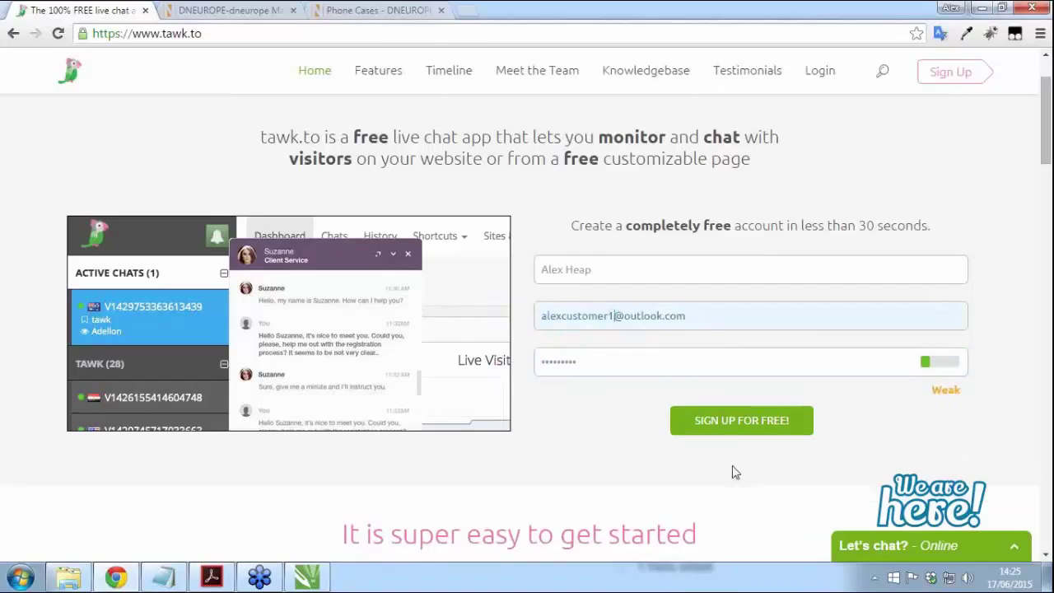
{"action": "left_click", "coordinate": [745, 428]}
{"action": "left_click", "coordinate": [747, 427]}
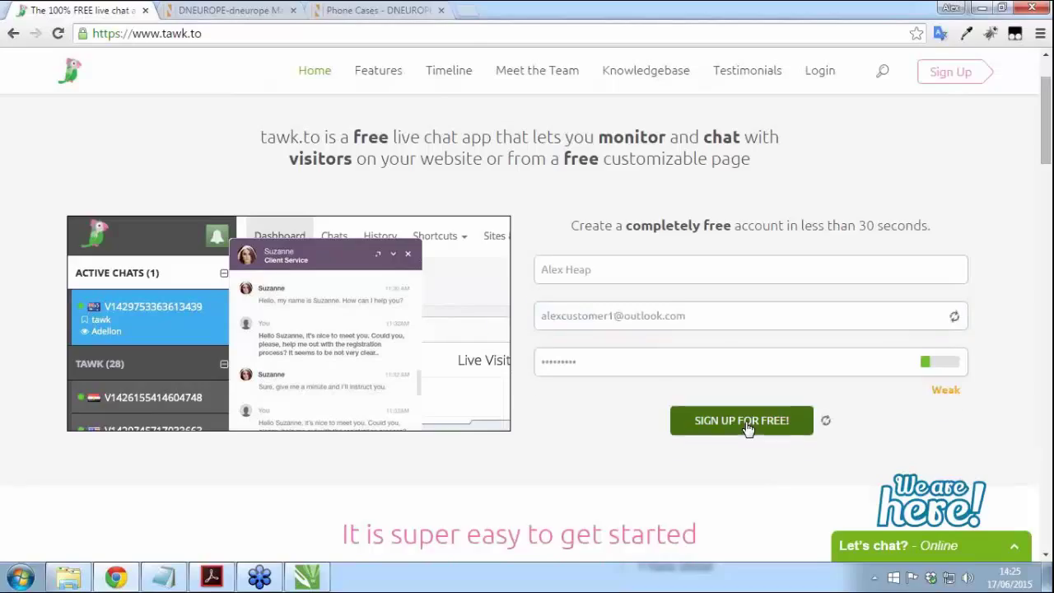
{"action": "triple_click", "coordinate": [614, 317]}
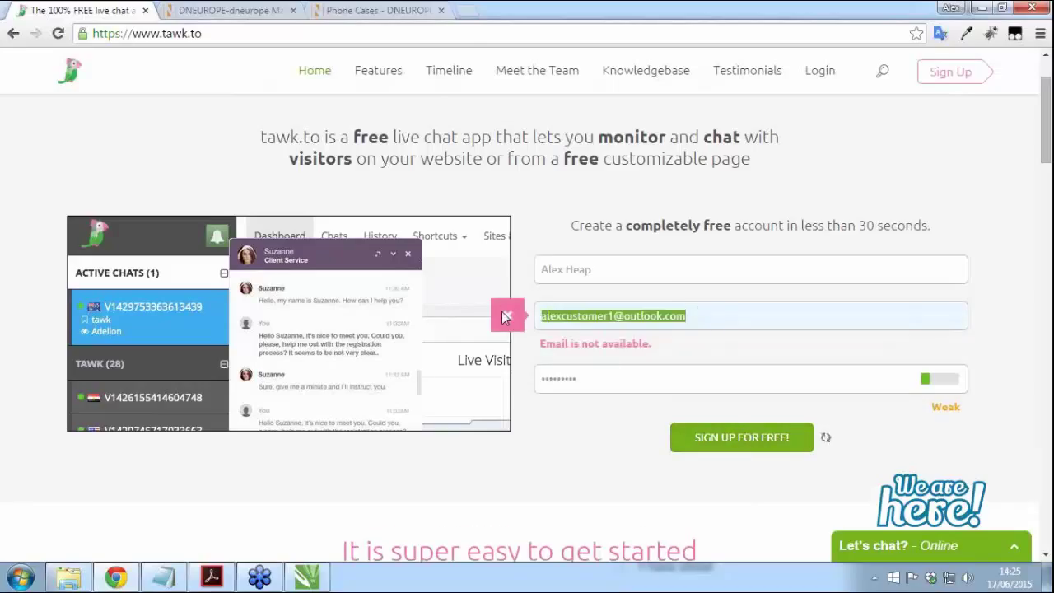
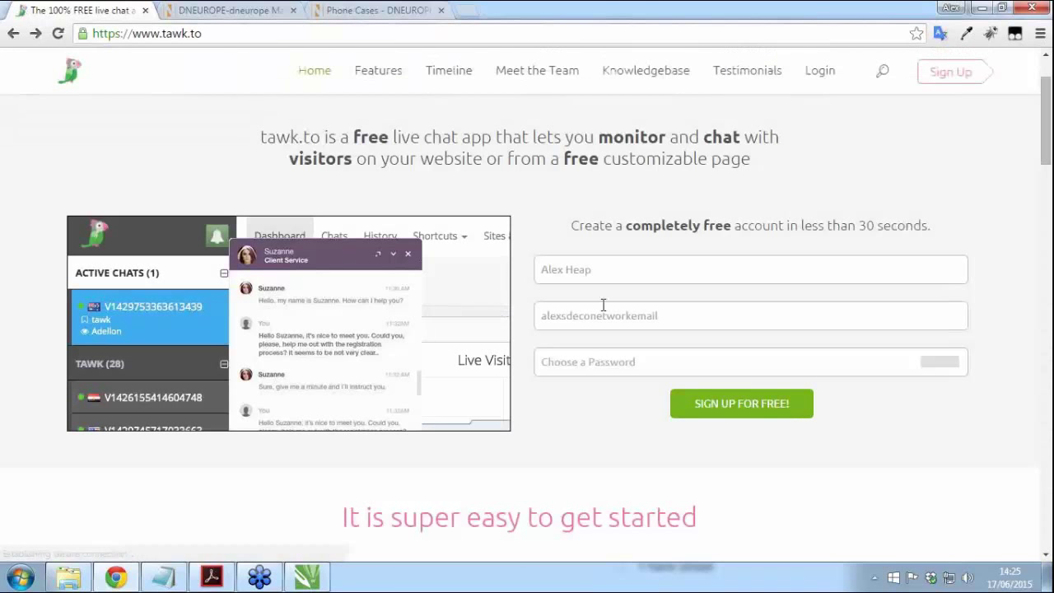
Step: Finish the new e-mail address, re-enter a valid password, and submit the sign-up
{"action": "left_click", "coordinate": [604, 307]}
{"action": "left_click", "coordinate": [567, 259]}
{"action": "left_click", "coordinate": [615, 315]}
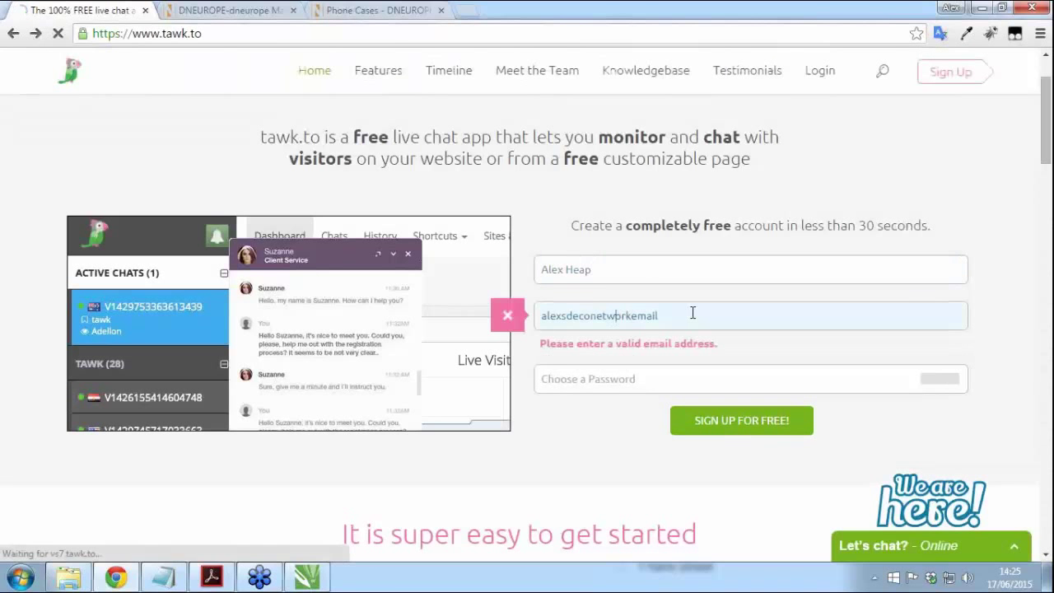
{"action": "type", "text": "@email.com"}
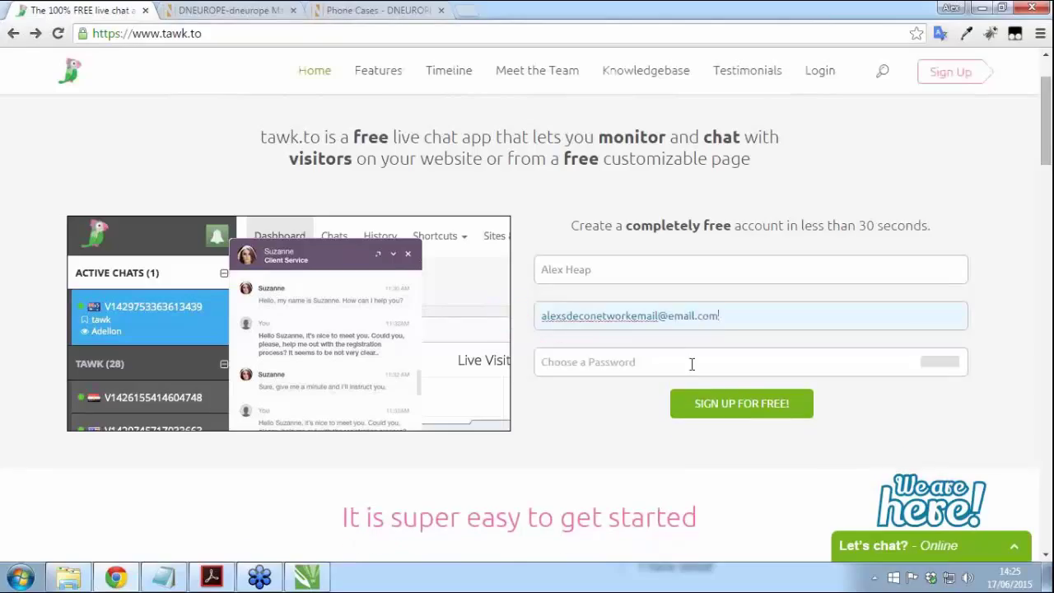
{"action": "left_click", "coordinate": [692, 364]}
{"action": "type", "text": "******"}
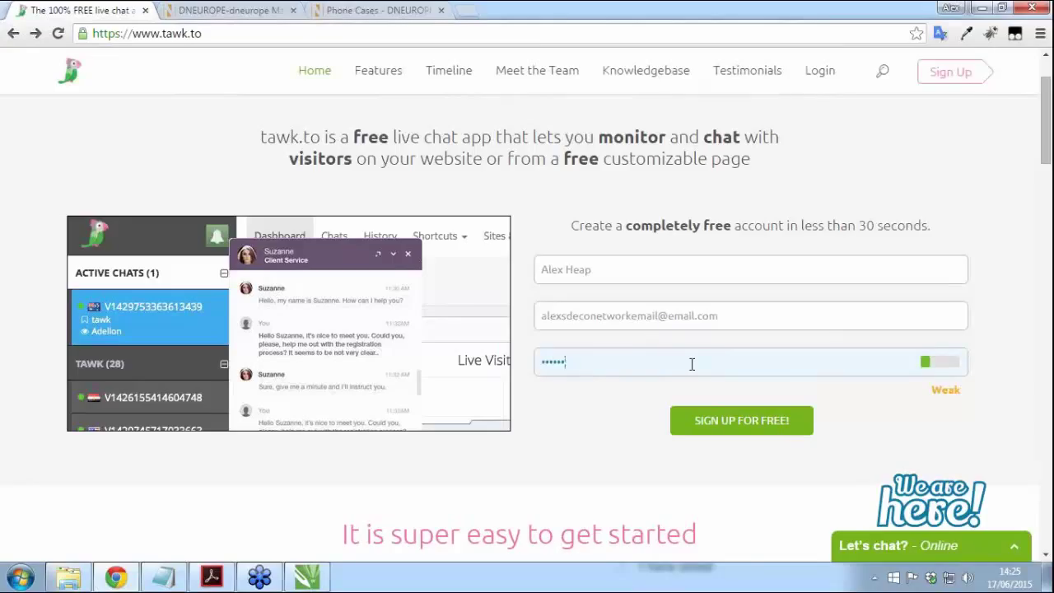
{"action": "key", "text": "BackSpace"}
{"action": "key", "text": "BackSpace"}
{"action": "key", "text": "BackSpace"}
{"action": "key", "text": "BackSpace"}
{"action": "key", "text": "BackSpace"}
{"action": "type", "text": "*****"}
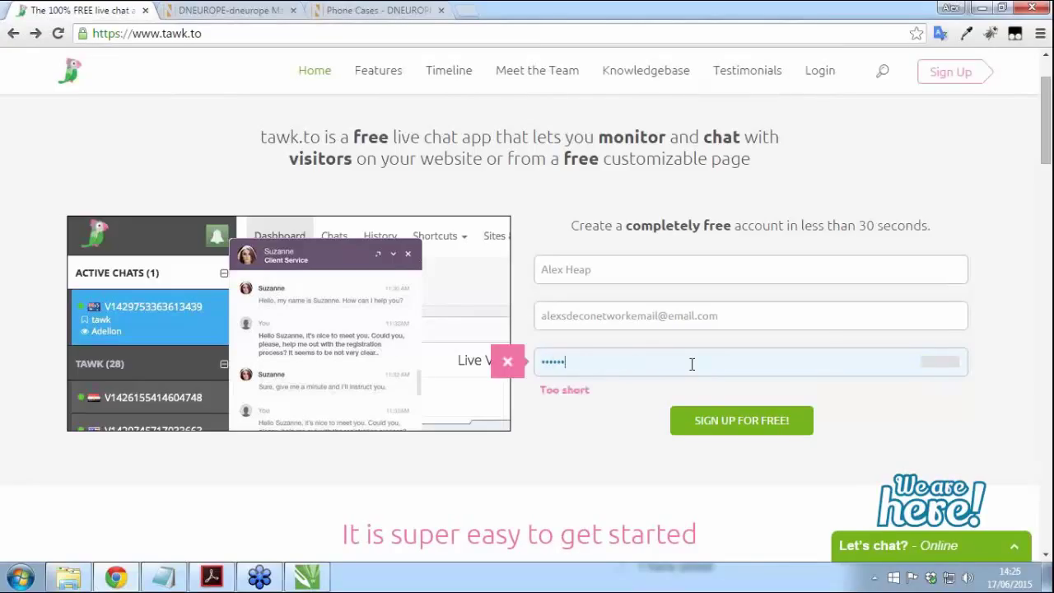
{"action": "type", "text": "*"}
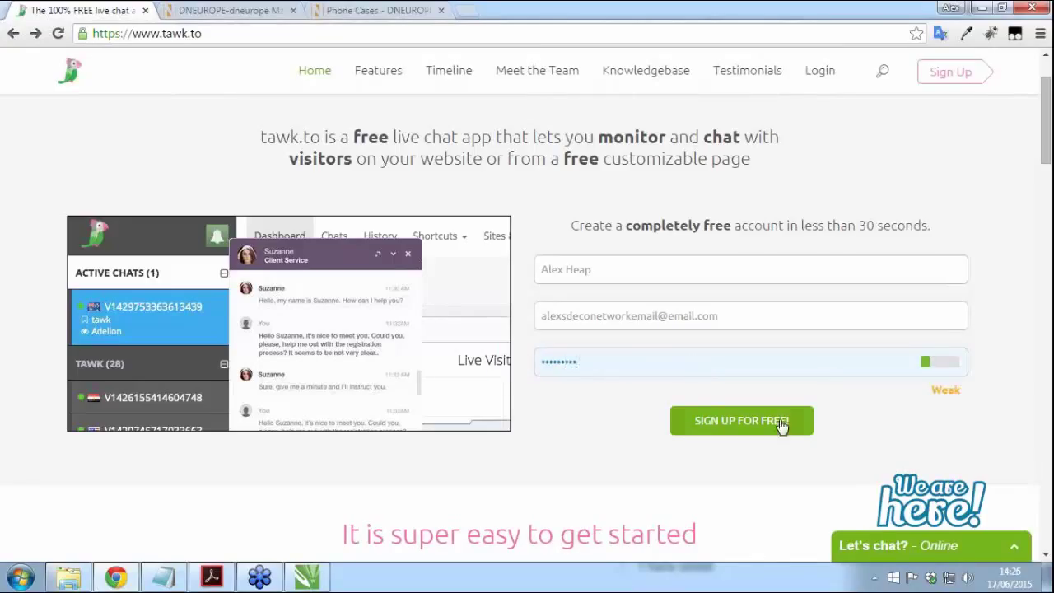
{"action": "left_click", "coordinate": [776, 430]}
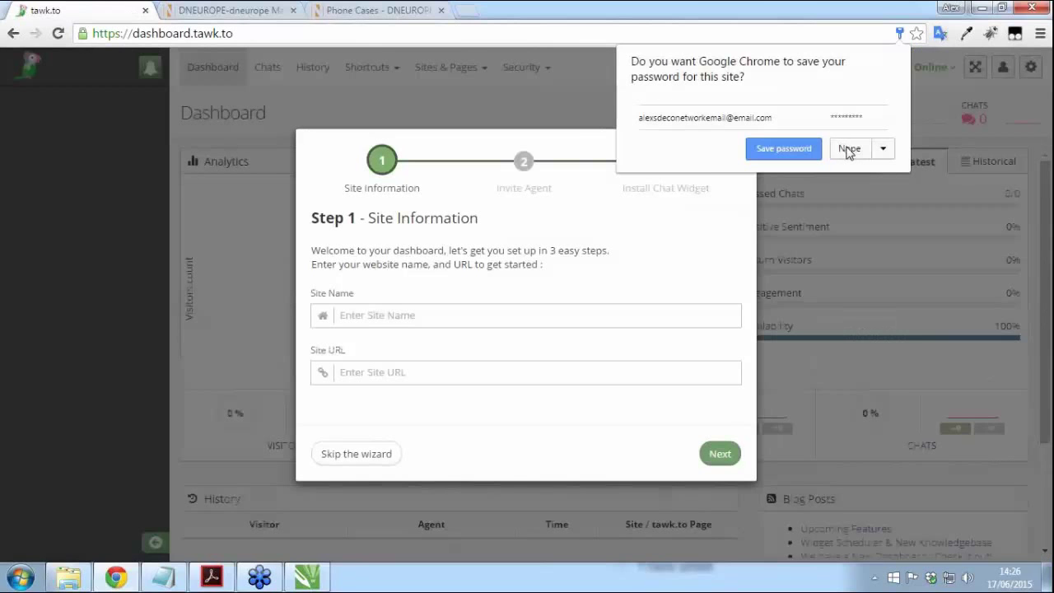
{"action": "left_click", "coordinate": [850, 149]}
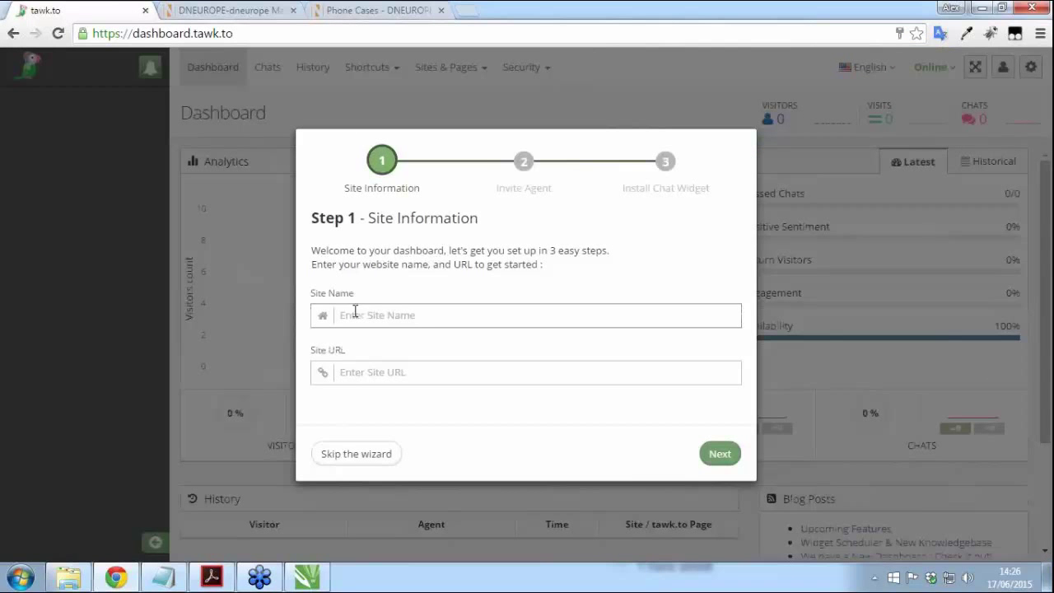
{"action": "type", "text": "DNEurope"}
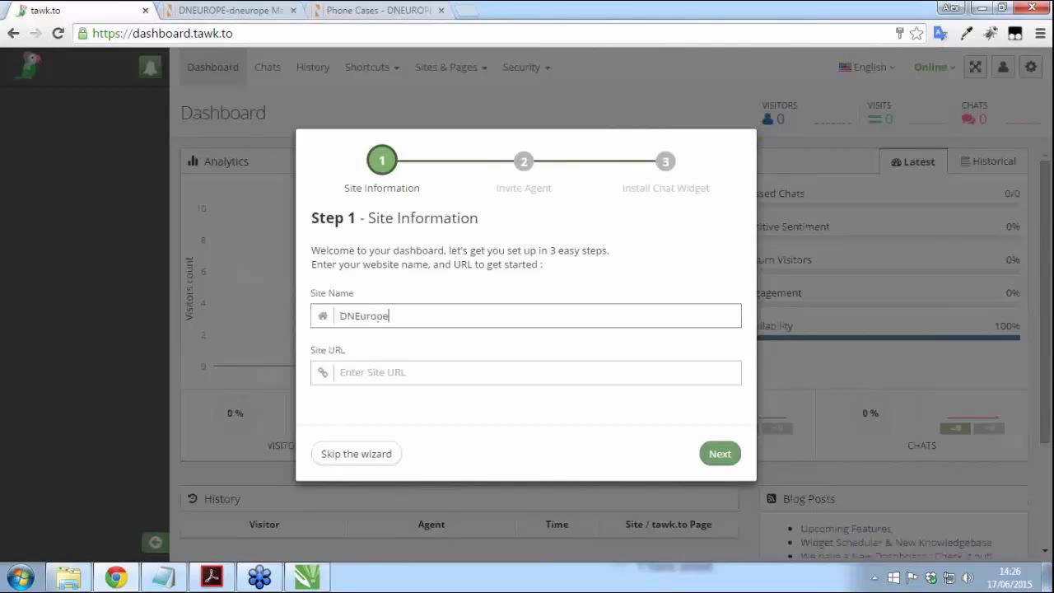
{"action": "left_click", "coordinate": [453, 375]}
{"action": "type", "text": "www.dneurope"}
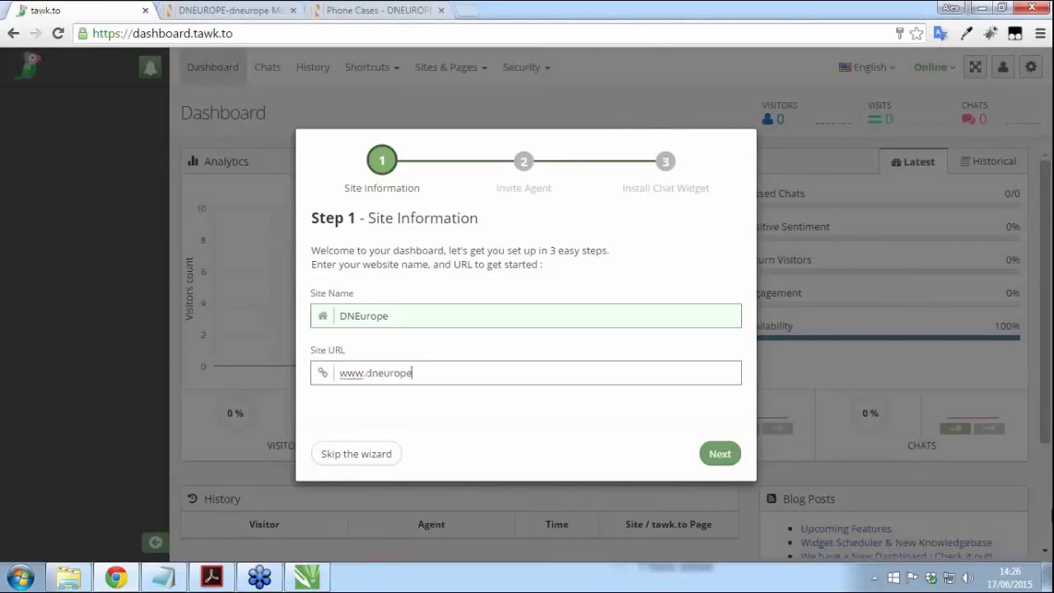
{"action": "type", "text": ".co.uk"}
{"action": "left_click", "coordinate": [718, 455]}
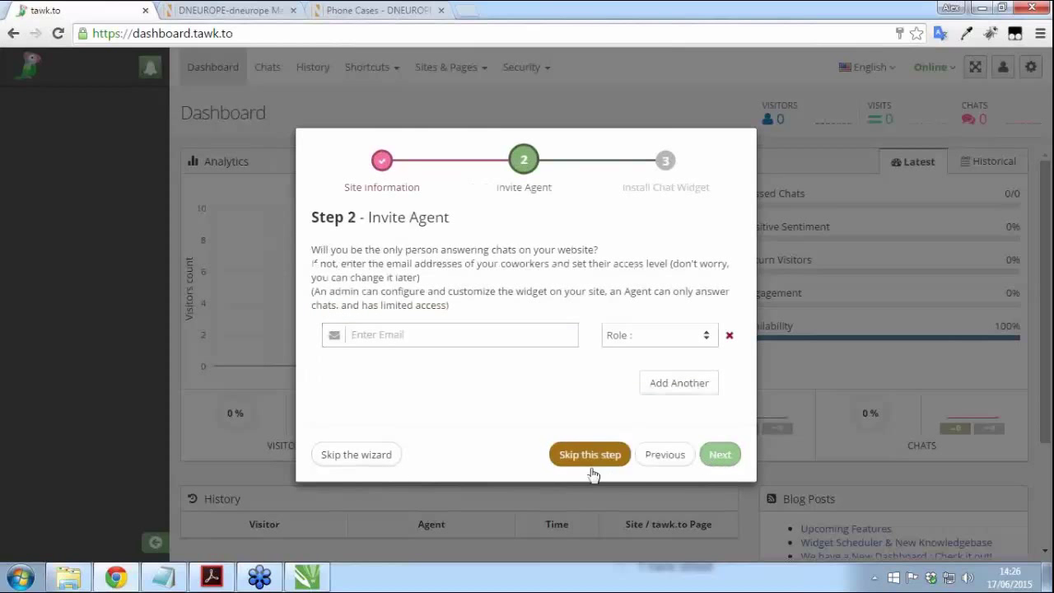
{"action": "left_click", "coordinate": [384, 461]}
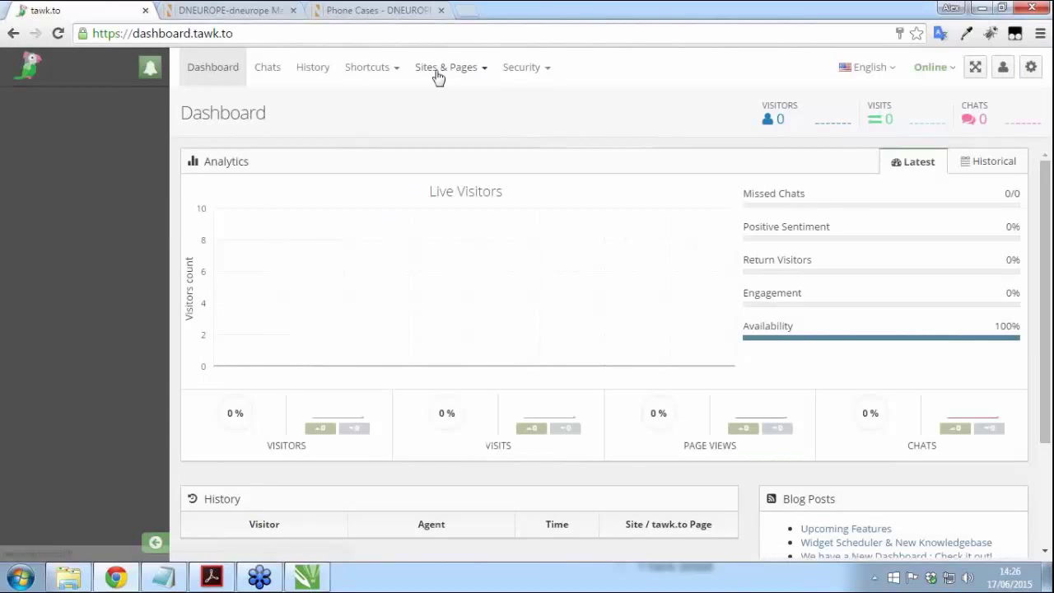
Step: Copy the DNEurope chat widget's embed code, then open DecoNetwork's Website Settings
{"action": "left_click", "coordinate": [484, 75]}
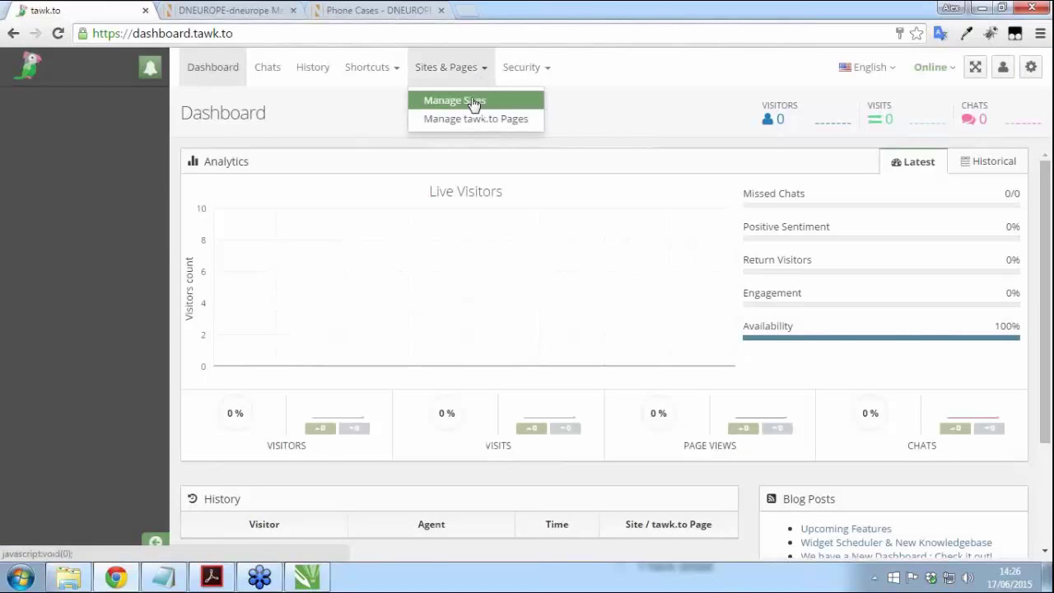
{"action": "left_click", "coordinate": [470, 104]}
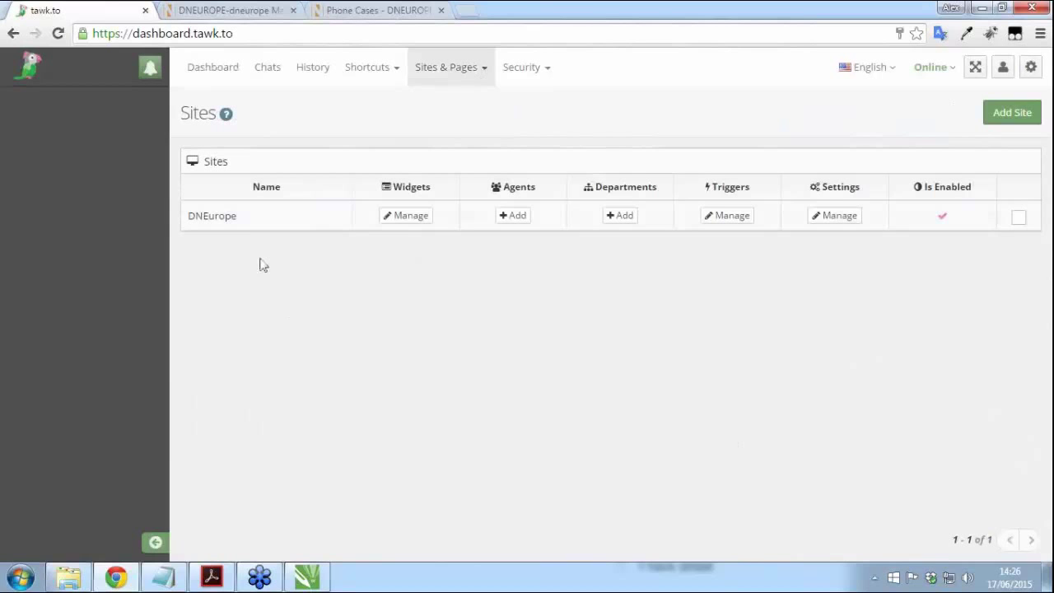
{"action": "left_click", "coordinate": [409, 217]}
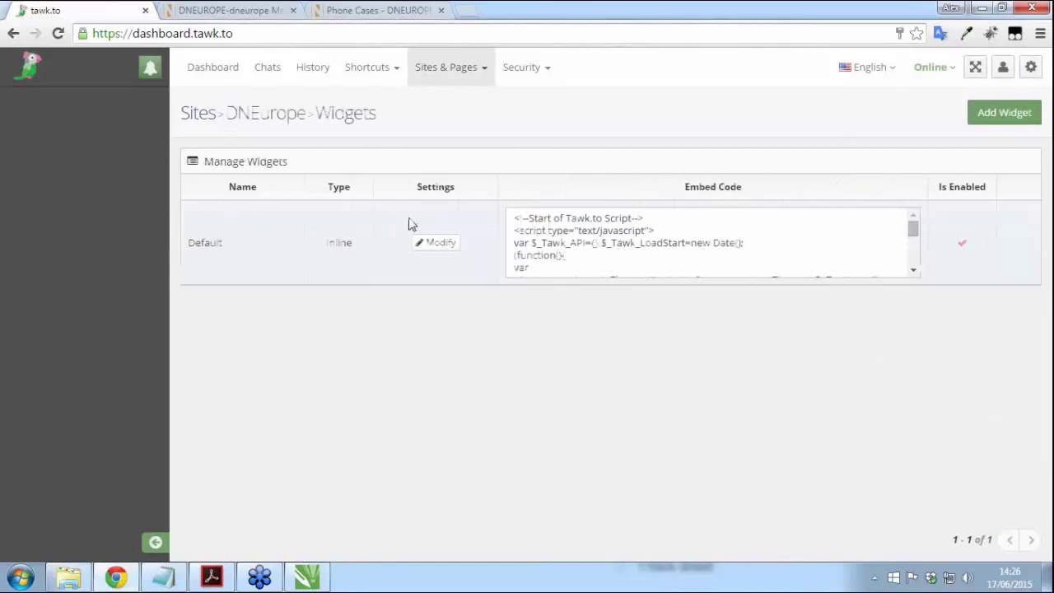
{"action": "left_click", "coordinate": [581, 220]}
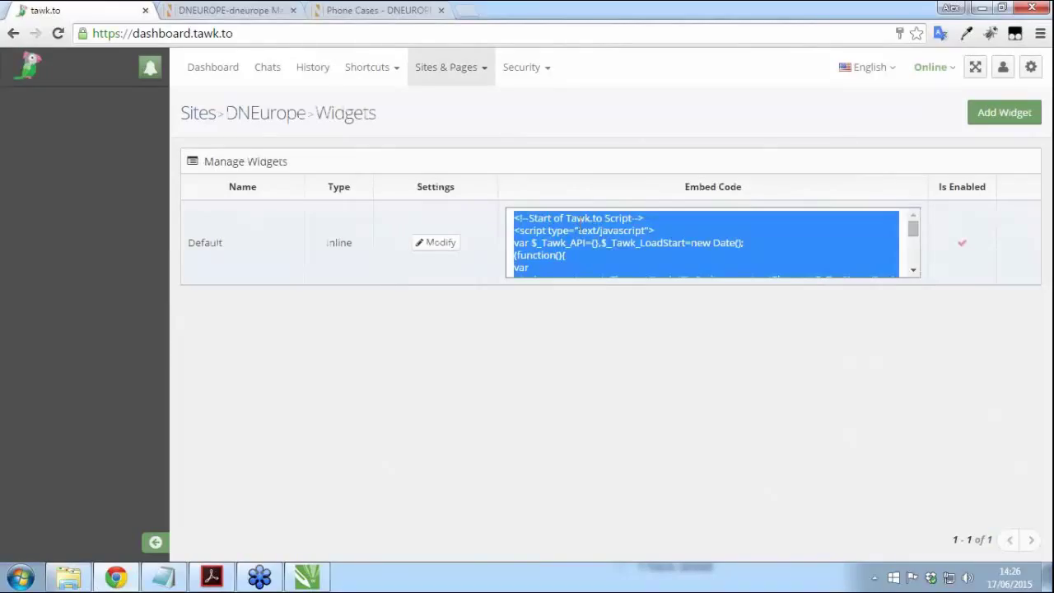
{"action": "right_click", "coordinate": [581, 220]}
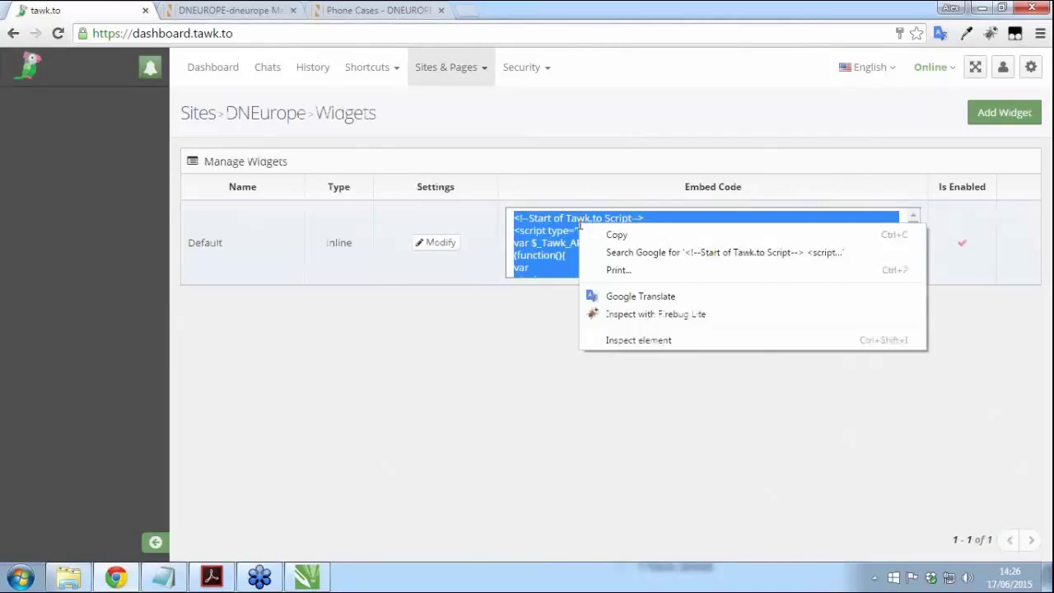
{"action": "left_click", "coordinate": [610, 235]}
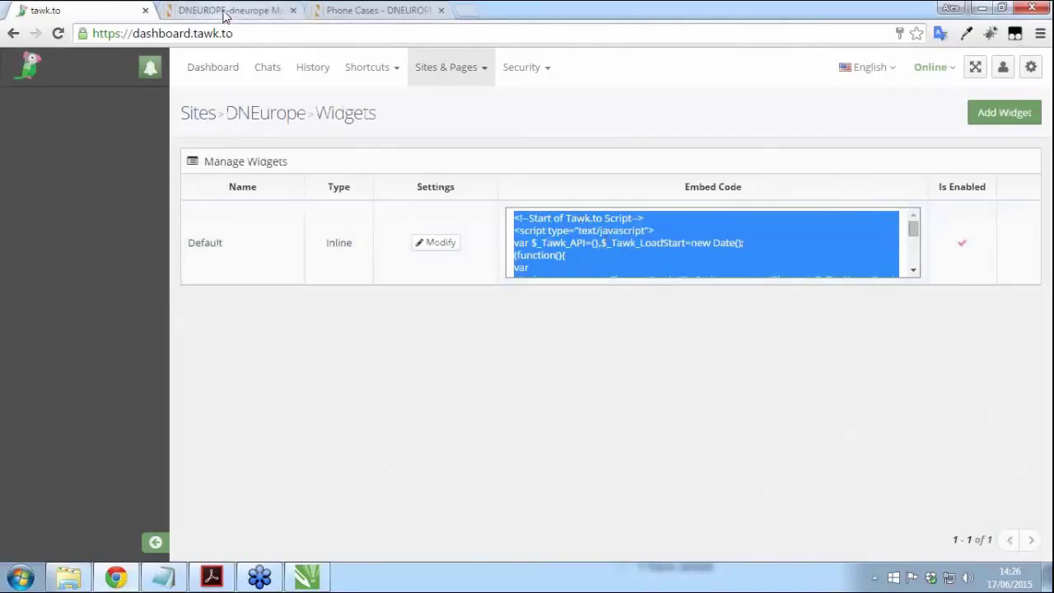
{"action": "left_click", "coordinate": [225, 13]}
{"action": "left_click", "coordinate": [64, 341]}
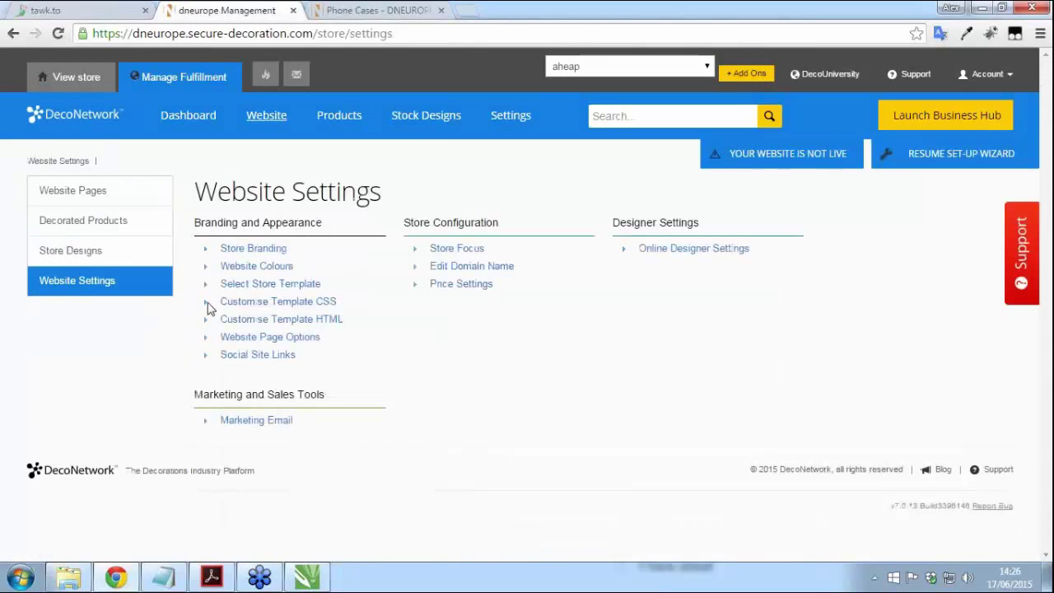
Step: On the template HTML page, turn on Override default layout
{"action": "left_click", "coordinate": [320, 325]}
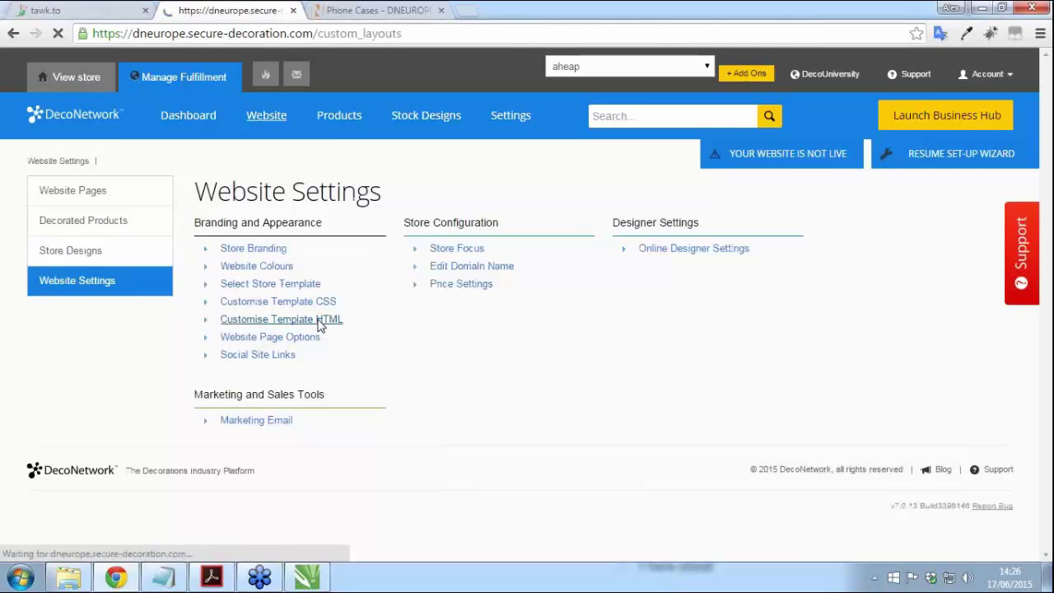
{"action": "scroll", "coordinate": [102, 404], "scroll_direction": "down", "scroll_amount": 1}
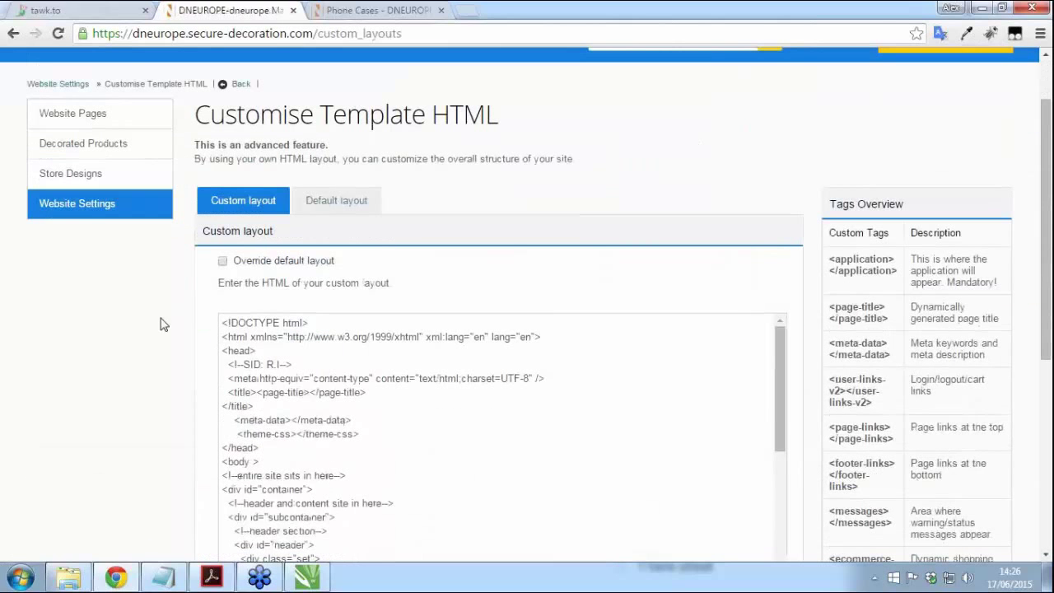
{"action": "left_click", "coordinate": [223, 262]}
{"action": "scroll", "coordinate": [116, 348], "scroll_direction": "down", "scroll_amount": 3}
{"action": "left_click_drag", "start_coordinate": [779, 165], "coordinate": [807, 382]}
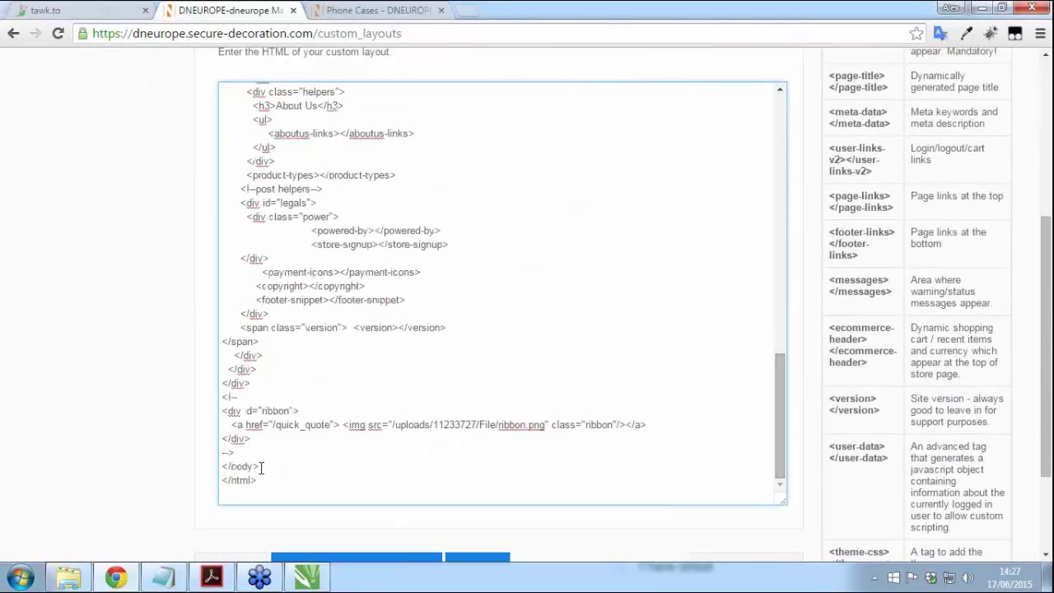
Step: Paste the tawk.to script above </body>, save the layout, and view the Phone Cases tab
{"action": "left_click_drag", "start_coordinate": [265, 465], "coordinate": [220, 467]}
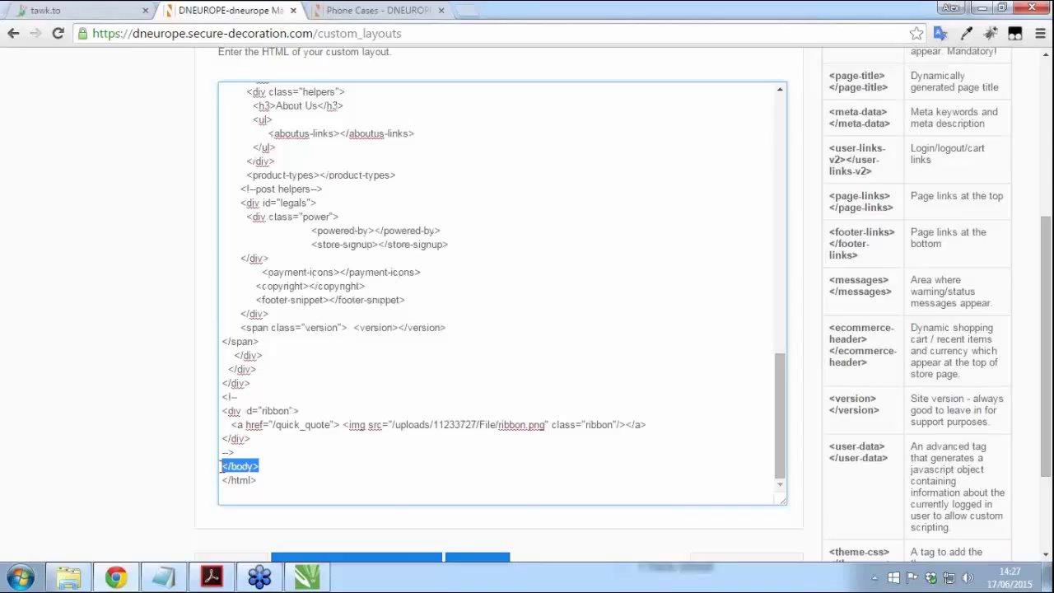
{"action": "left_click", "coordinate": [221, 466]}
{"action": "key", "text": "Return"}
{"action": "key", "text": "Return"}
{"action": "left_click", "coordinate": [232, 471]}
{"action": "right_click", "coordinate": [229, 467]}
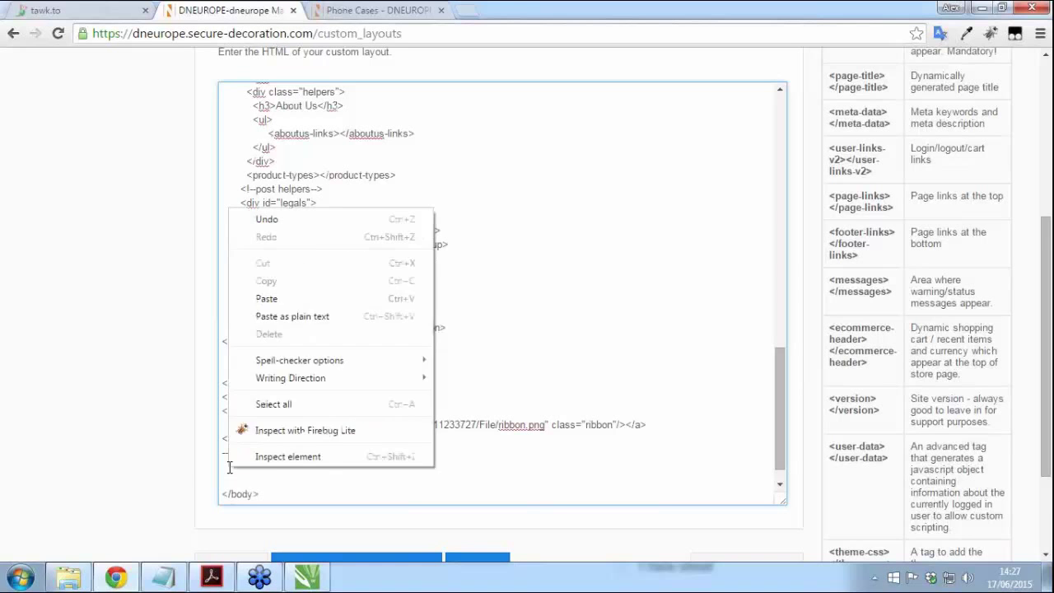
{"action": "left_click", "coordinate": [251, 302]}
{"action": "scroll", "coordinate": [149, 369], "scroll_direction": "down", "scroll_amount": 2}
{"action": "left_click", "coordinate": [459, 434]}
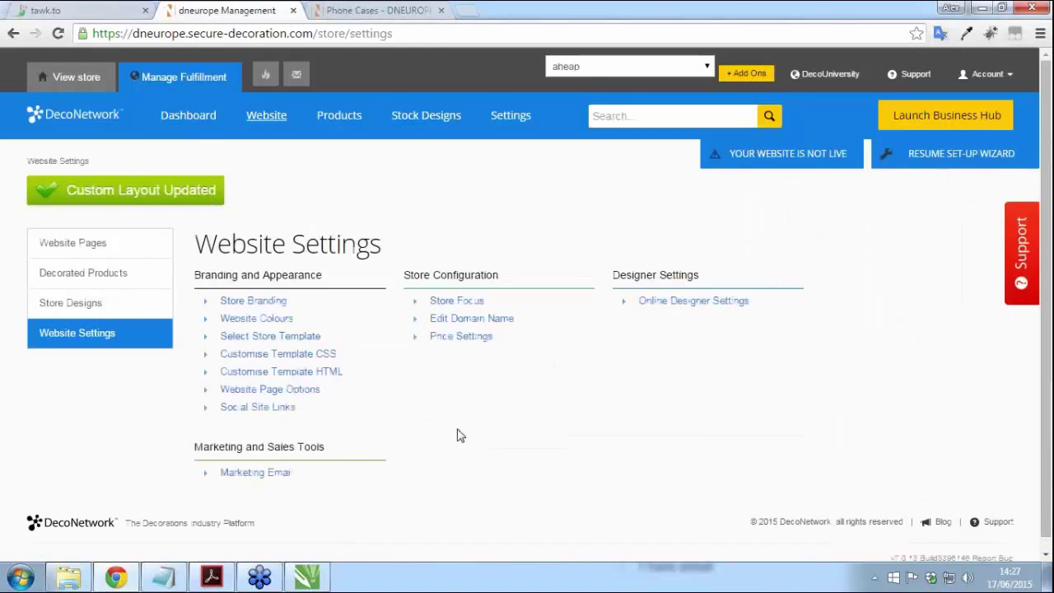
{"action": "left_click", "coordinate": [364, 11]}
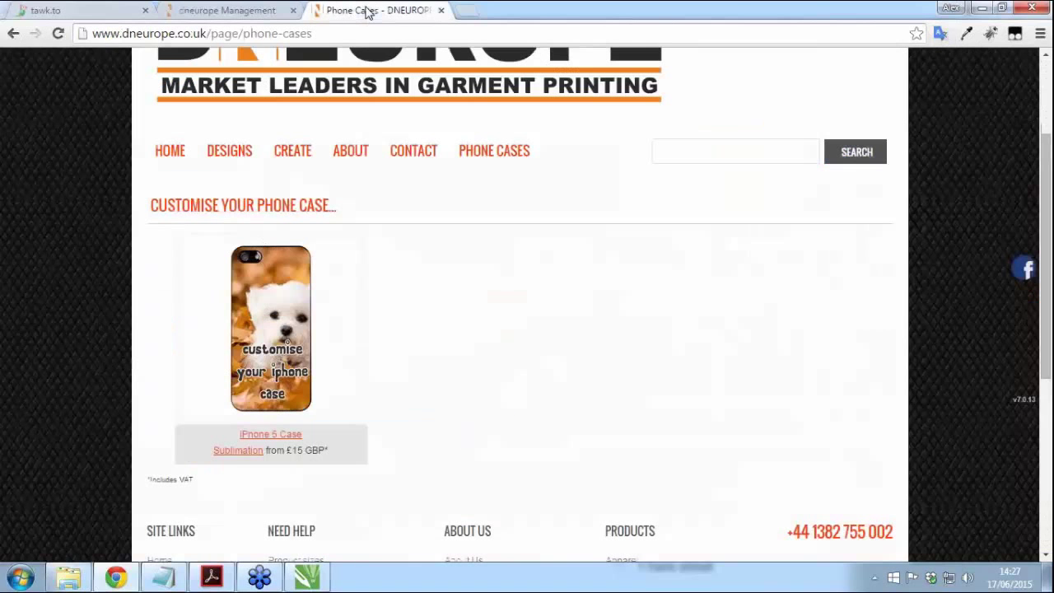
Step: On the store home page, open and close the live chat widget, then return to Website Settings
{"action": "left_click", "coordinate": [156, 154]}
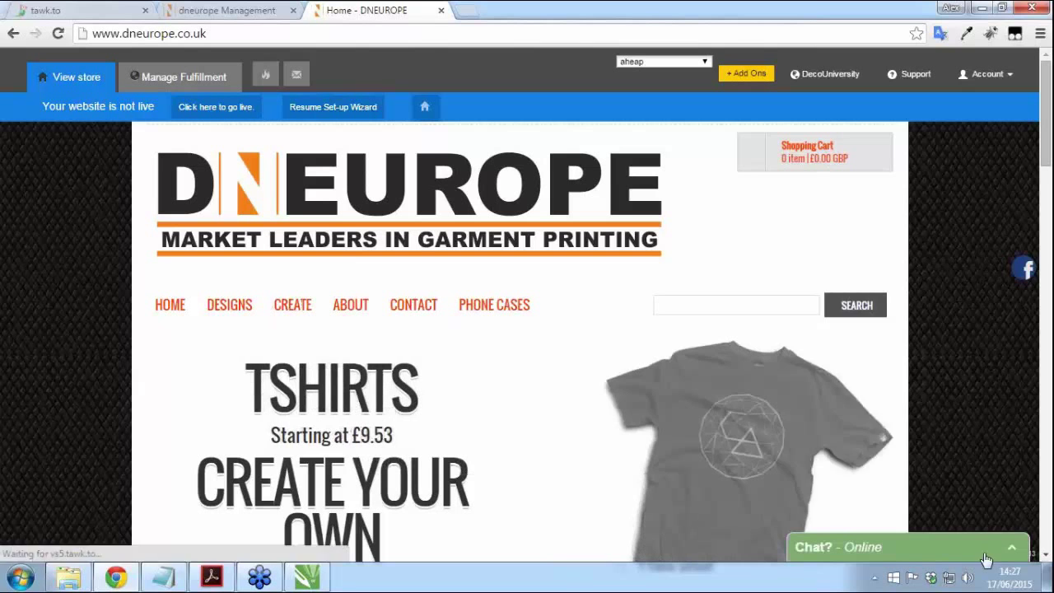
{"action": "left_click", "coordinate": [985, 559]}
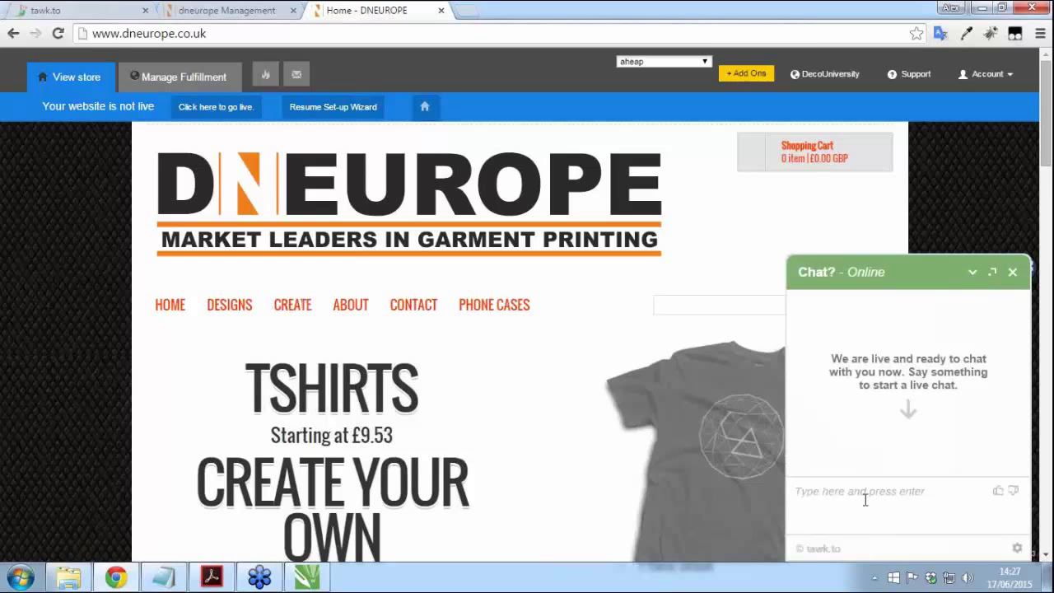
{"action": "left_click", "coordinate": [973, 273]}
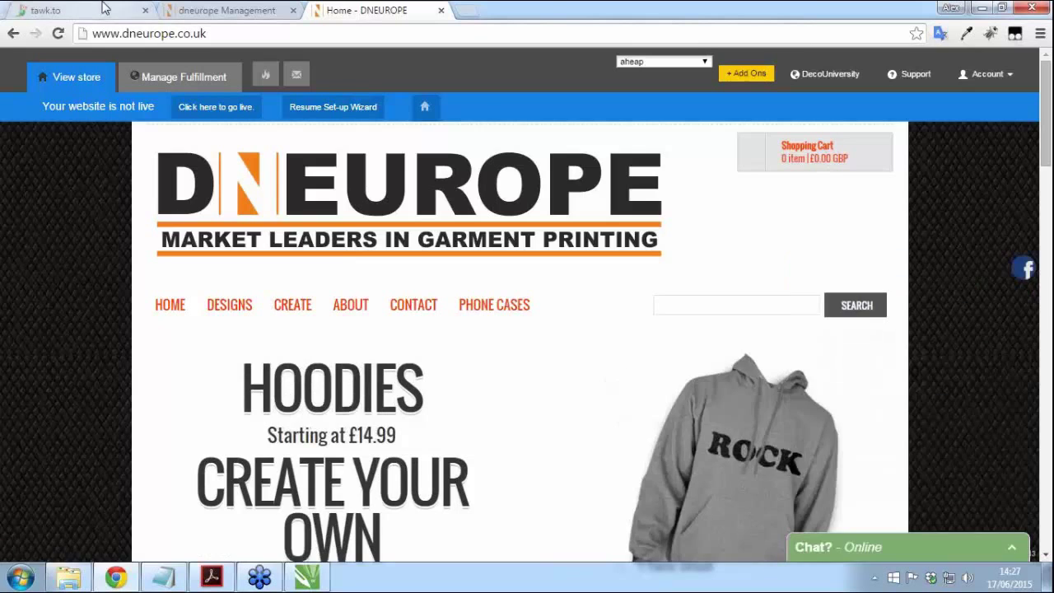
{"action": "left_click", "coordinate": [105, 7]}
{"action": "left_click", "coordinate": [268, 364]}
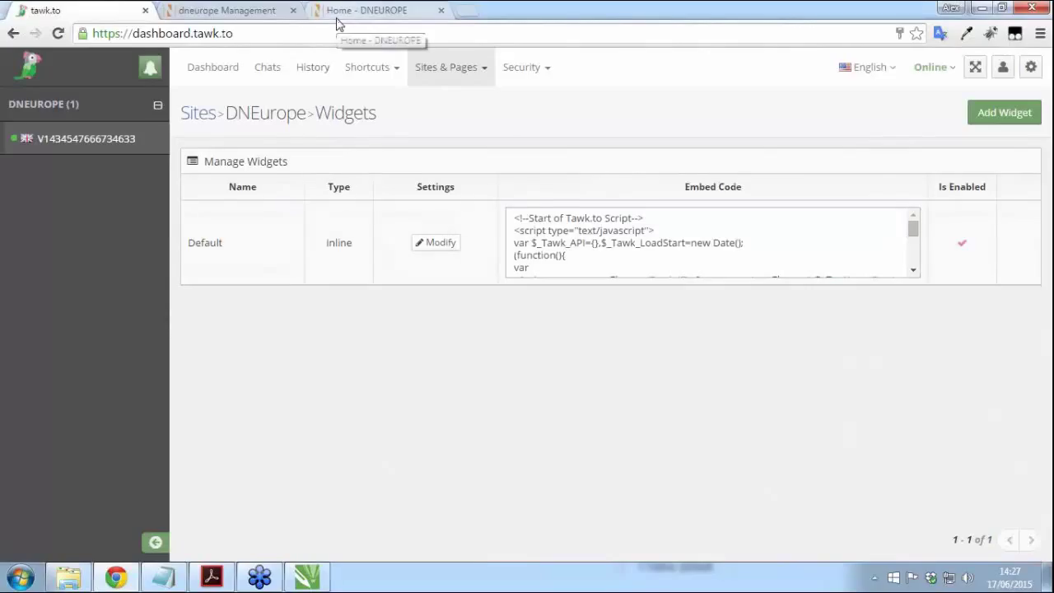
{"action": "left_click", "coordinate": [251, 10]}
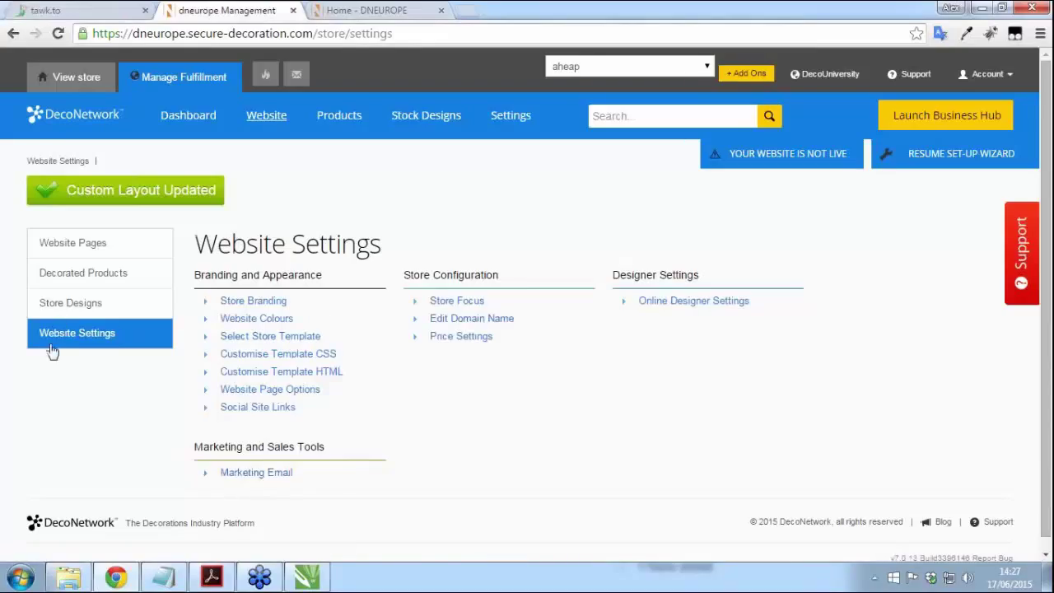
Step: Address a marketing email to newsletter subscribers only, subject 'Free coupon plus new products in store!!', and widen the editor
{"action": "left_click", "coordinate": [243, 476]}
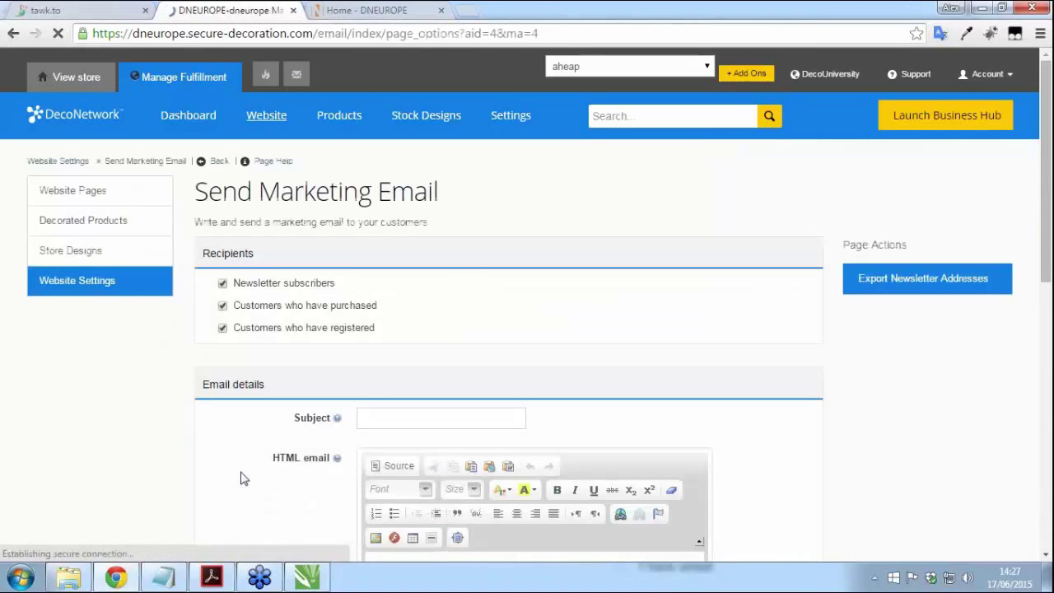
{"action": "scroll", "coordinate": [896, 413], "scroll_direction": "down", "scroll_amount": 1}
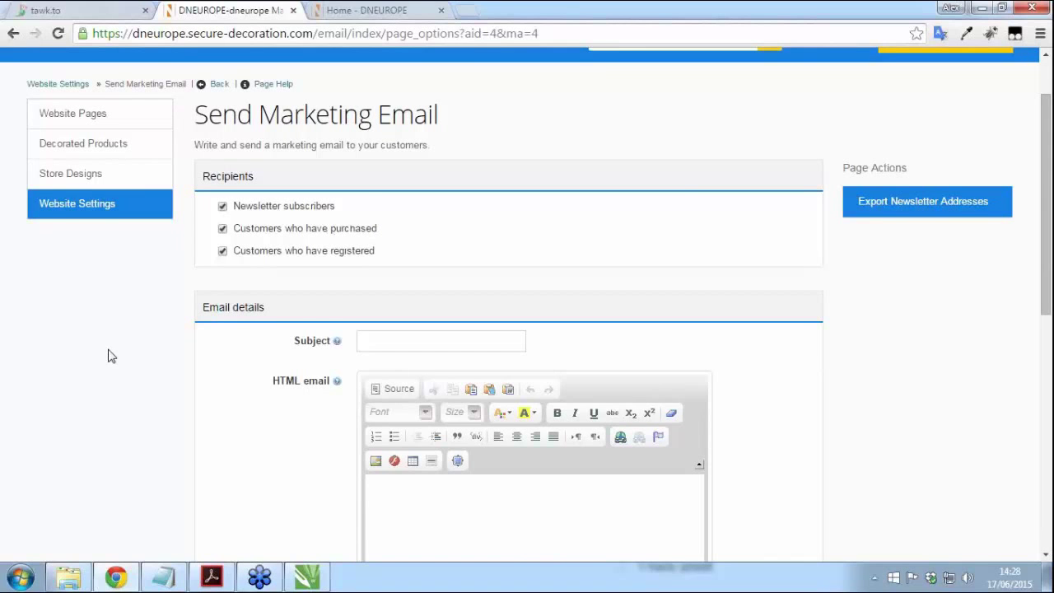
{"action": "left_click", "coordinate": [223, 229]}
{"action": "left_click", "coordinate": [221, 252]}
{"action": "scroll", "coordinate": [82, 346], "scroll_direction": "down", "scroll_amount": 2}
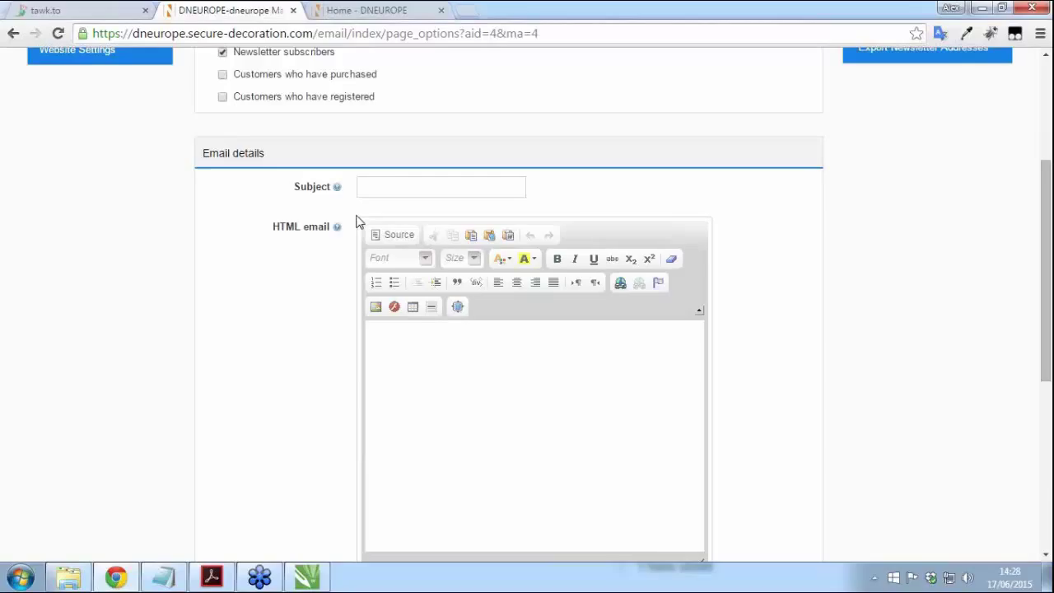
{"action": "left_click", "coordinate": [366, 184]}
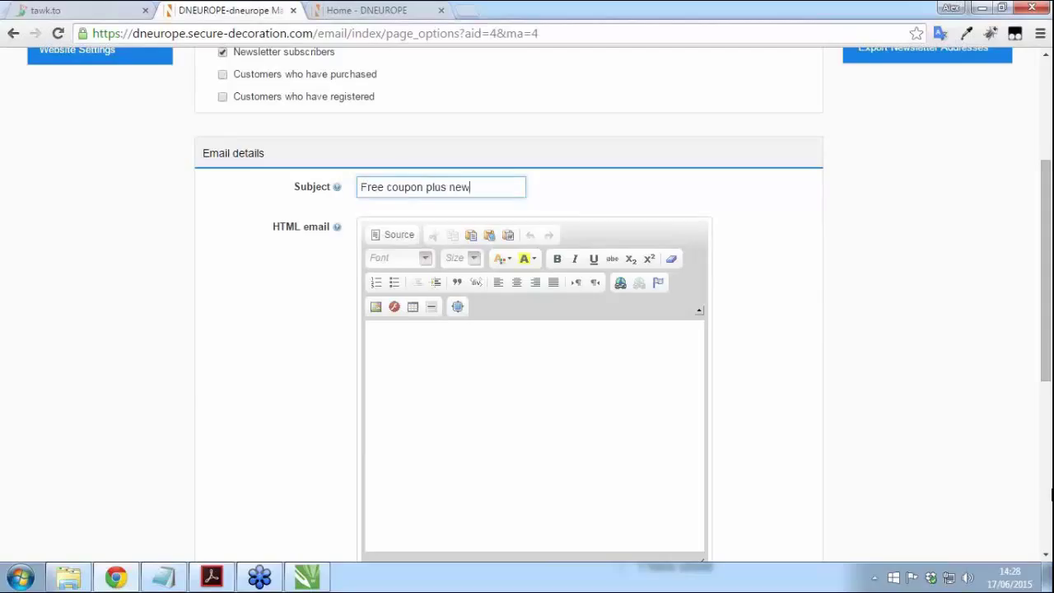
{"action": "type", "text": "in store!!"}
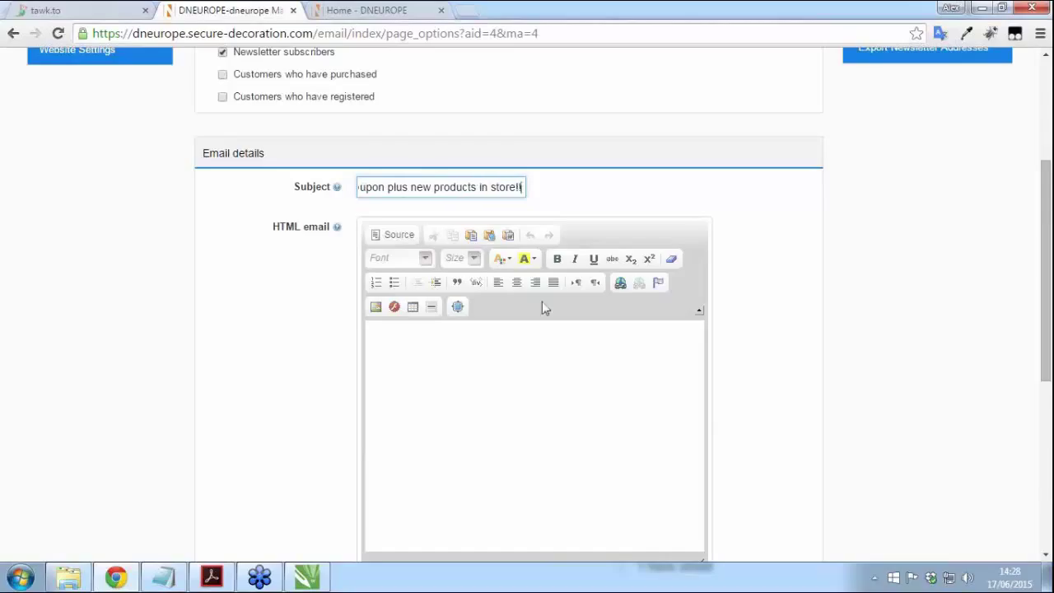
{"action": "left_click", "coordinate": [539, 370]}
{"action": "scroll", "coordinate": [539, 370], "scroll_direction": "down", "scroll_amount": 2}
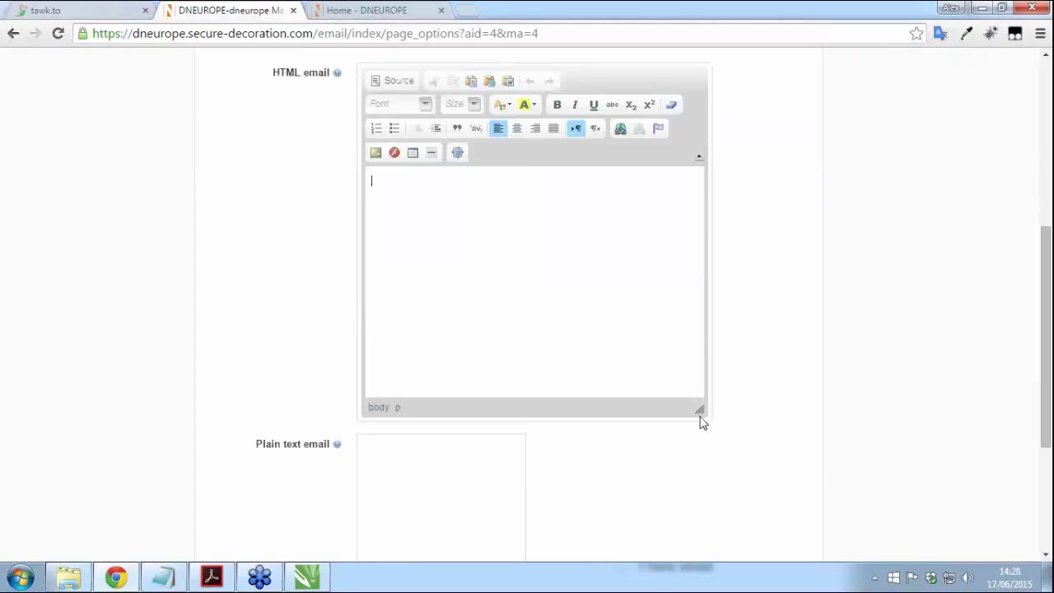
{"action": "left_click_drag", "start_coordinate": [698, 410], "coordinate": [906, 414]}
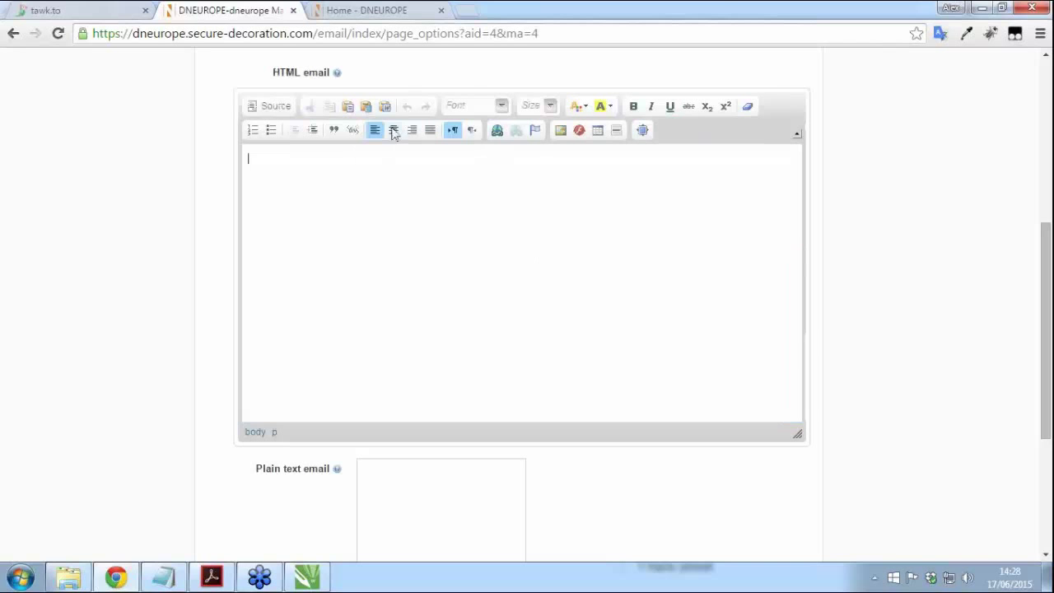
Step: Upload iphone_newsletter.png to the server and insert it into the email body
{"action": "left_click", "coordinate": [559, 135]}
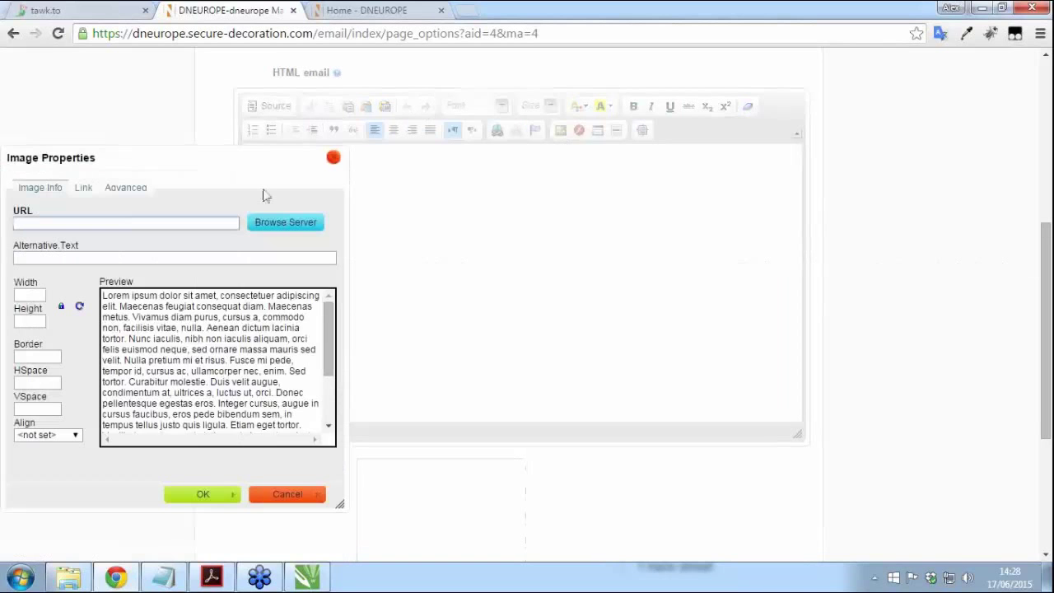
{"action": "left_click", "coordinate": [282, 228]}
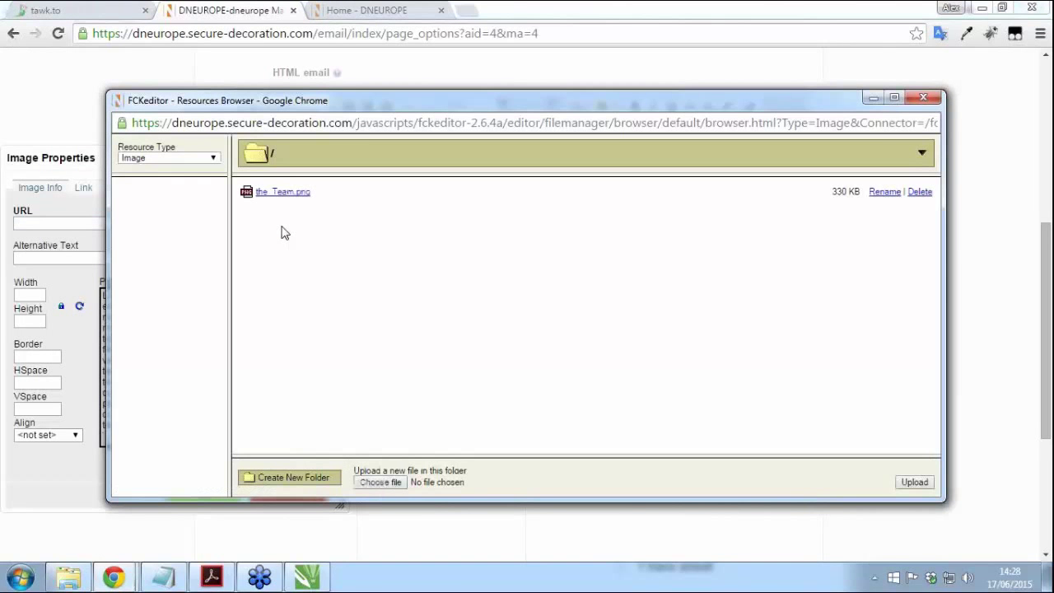
{"action": "left_click", "coordinate": [380, 482]}
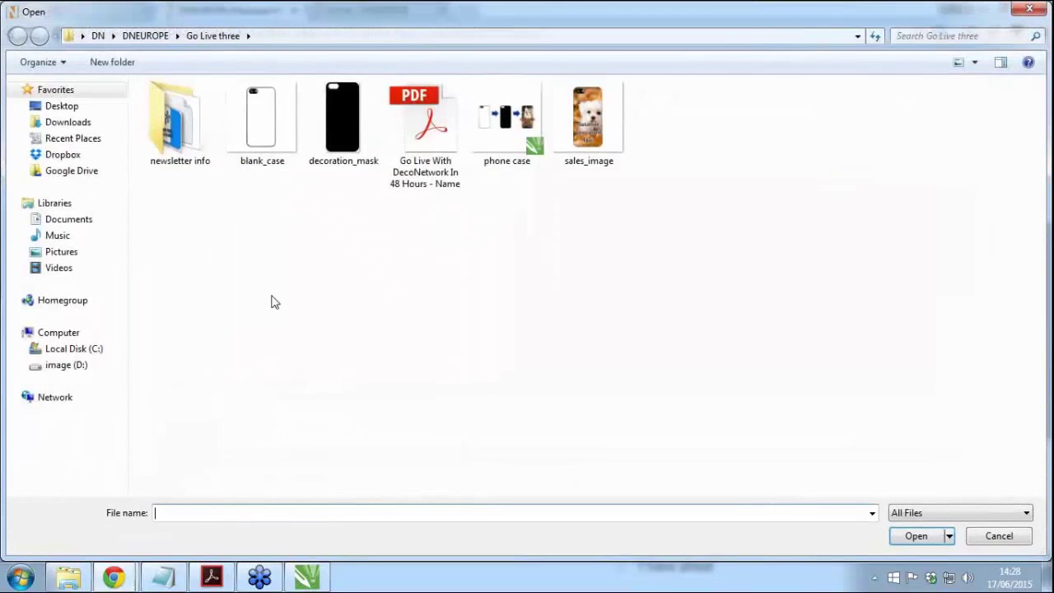
{"action": "double_click", "coordinate": [180, 119]}
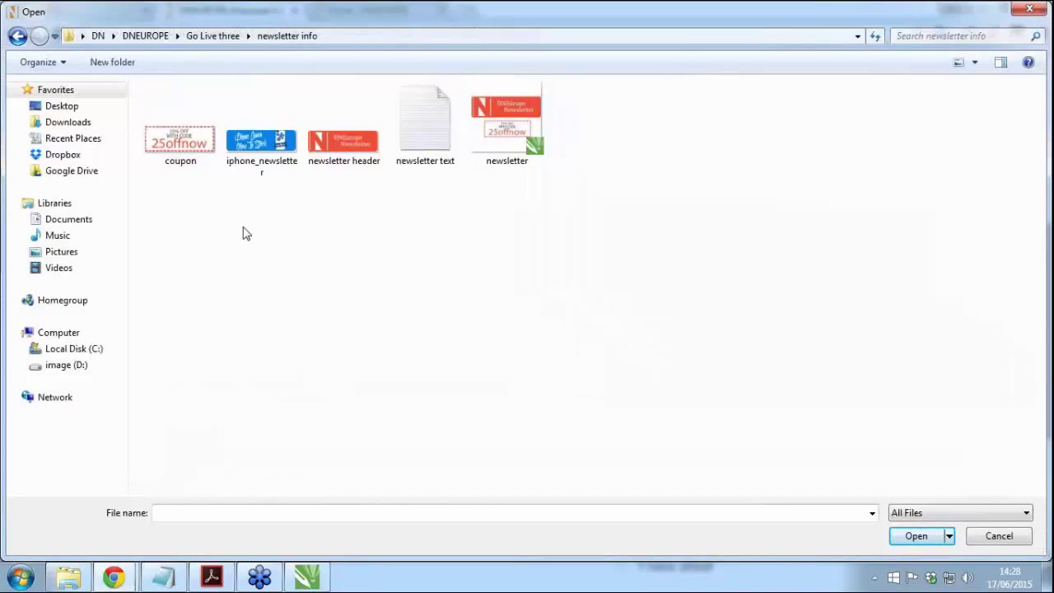
{"action": "left_click", "coordinate": [272, 144]}
{"action": "key", "text": "Return"}
{"action": "left_click", "coordinate": [914, 482]}
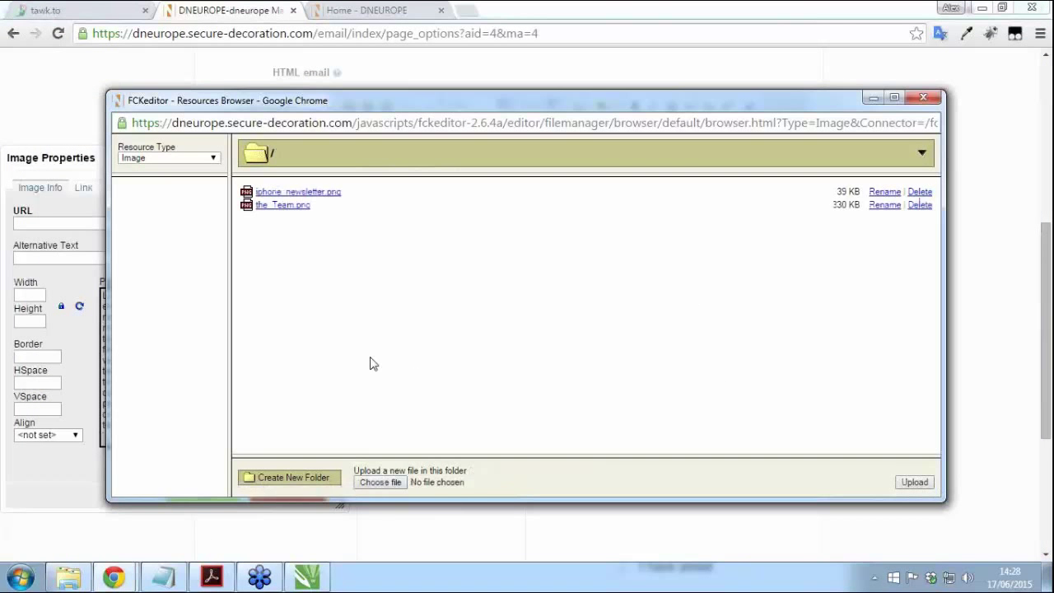
{"action": "left_click", "coordinate": [280, 191]}
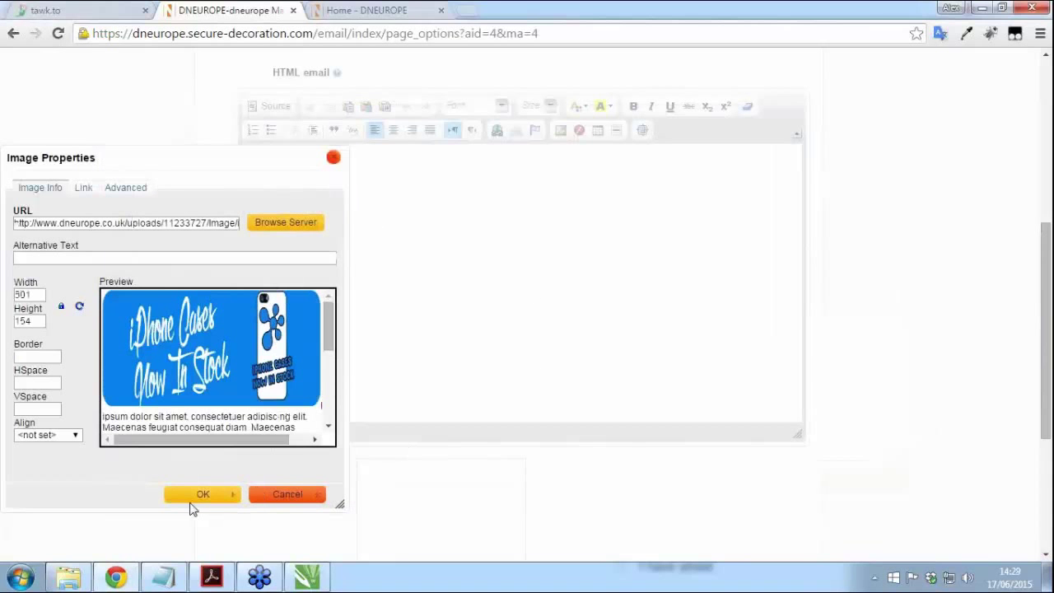
{"action": "left_click", "coordinate": [197, 498]}
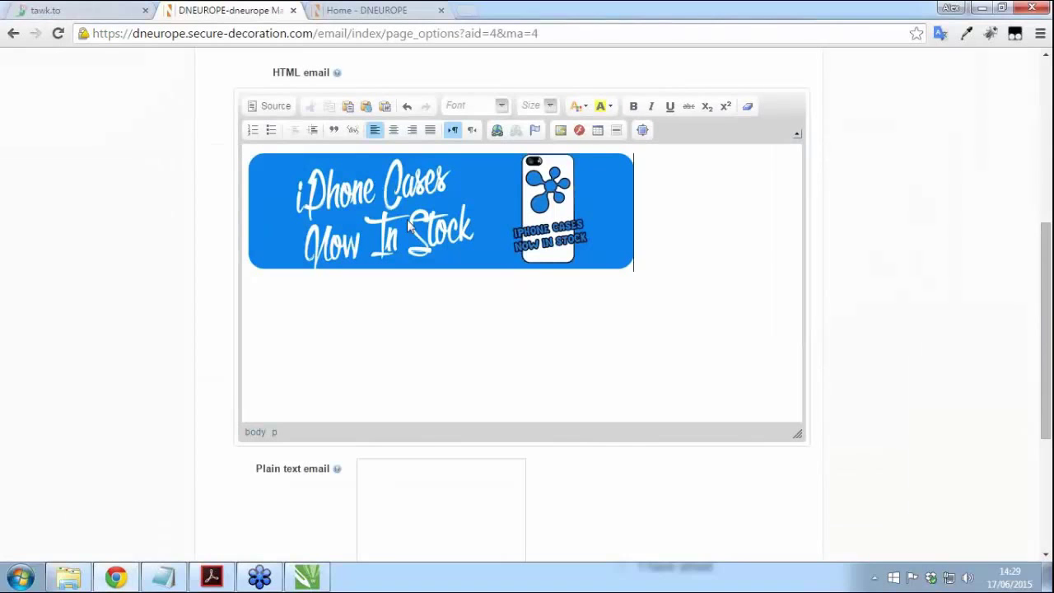
Step: Centre the banner image, add a line below it, and select the newsletter text in Notepad
{"action": "left_click", "coordinate": [452, 196]}
{"action": "left_click", "coordinate": [393, 130]}
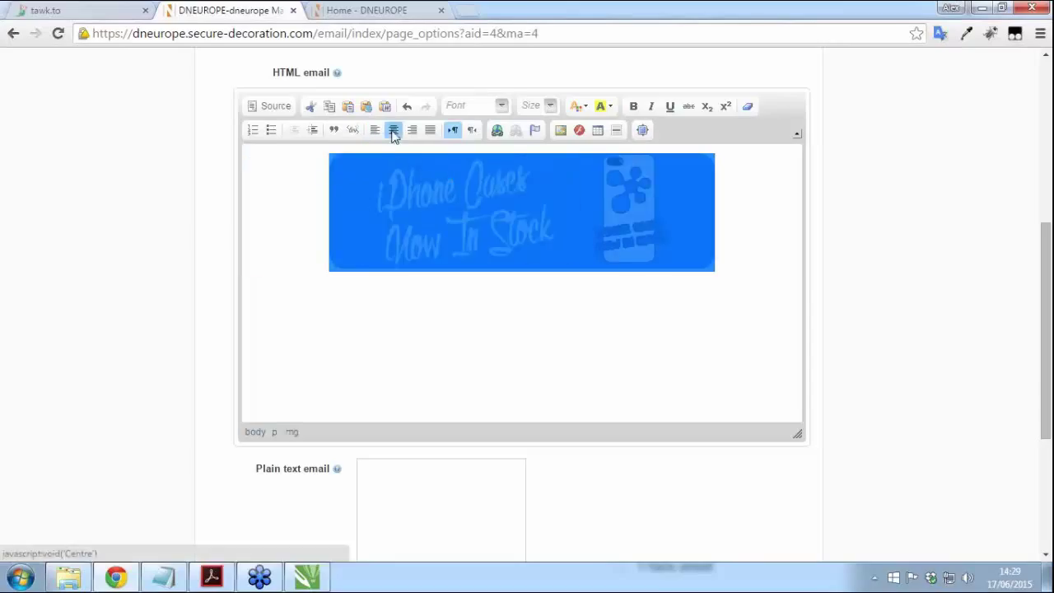
{"action": "left_click", "coordinate": [751, 265]}
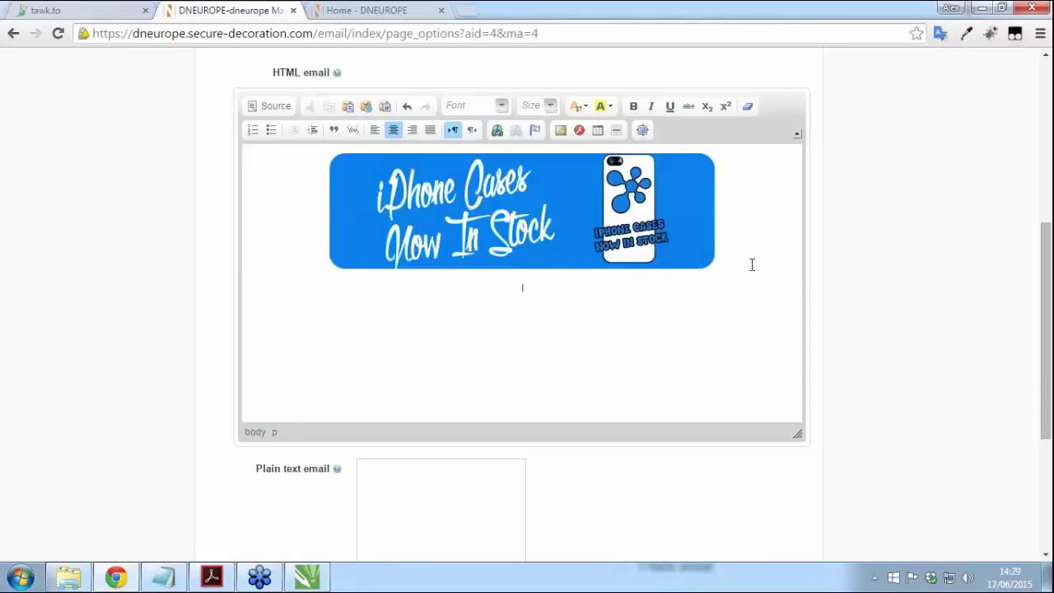
{"action": "key", "text": "Return"}
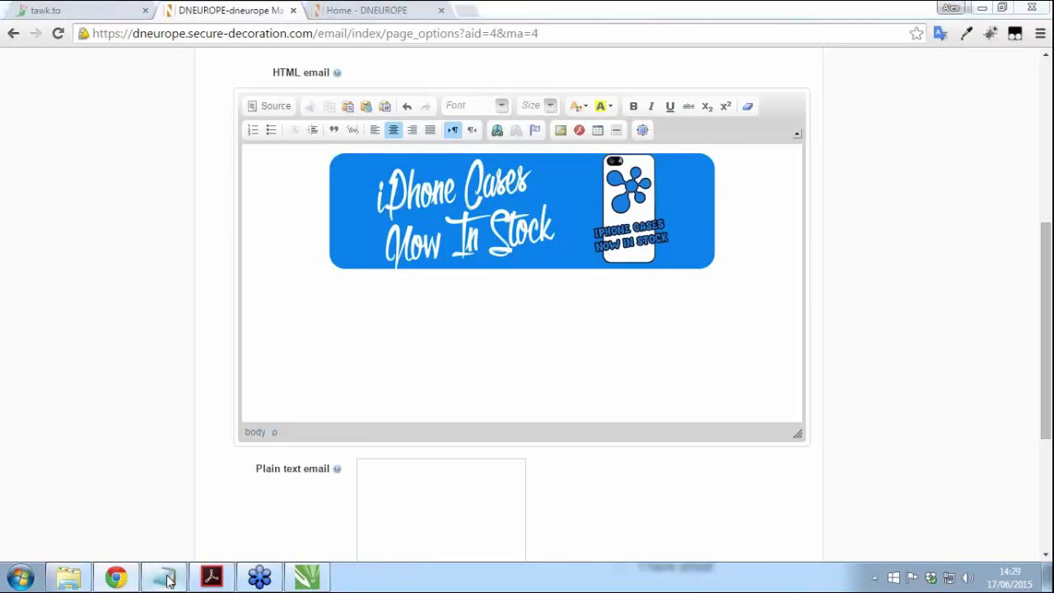
{"action": "left_click", "coordinate": [165, 578]}
{"action": "left_click_drag", "start_coordinate": [661, 285], "coordinate": [221, 115]}
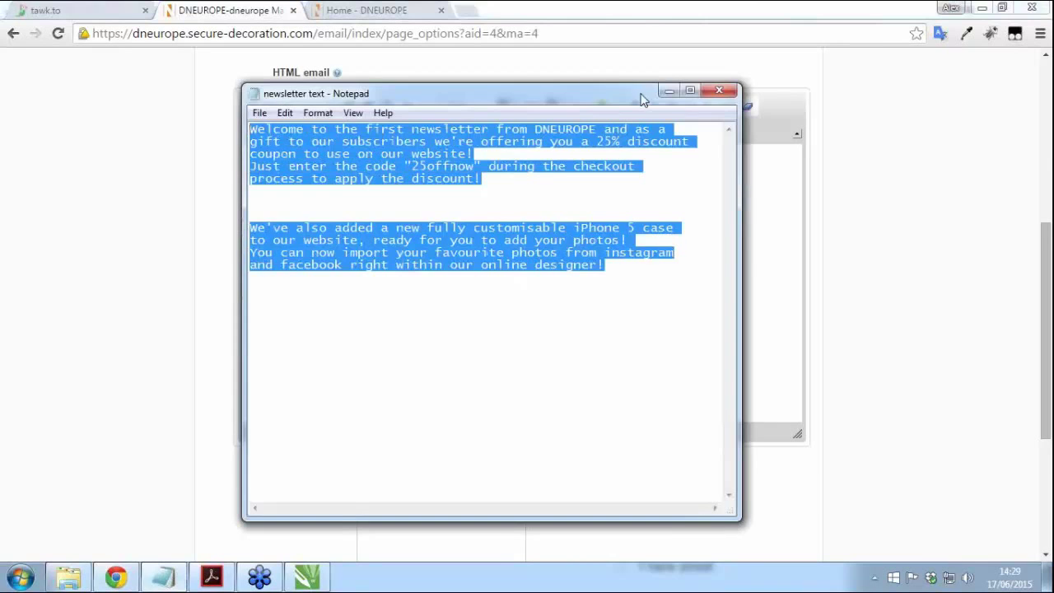
Step: Delete the Tawk.to script that was pasted into the email body by mistake
{"action": "left_click", "coordinate": [669, 90]}
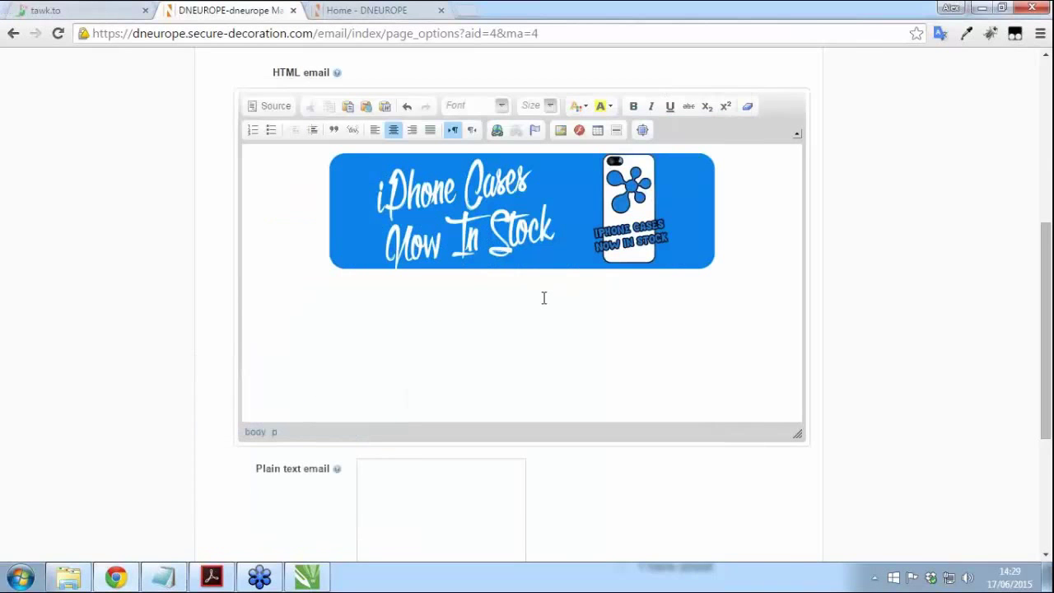
{"action": "type", "text": "<!--Start of Tawk.to Script--> <script type=\"text/javascript\"> var $_Tawk_API={},$_Tawk_LoadStart=new Date(); (function(){ var s1=document.createElement(\"script\"),s0=document.getElementsByTagName(\"script\")[0]; s1.async=true; s1.src='https://embed.tawk.to/5581759a2b4b7fe97e838112/default'; s1.charset='UTF-8'; s1.setAttribute('crossorigin','*'); s0.parentNode.insertBefore(s1,s0); })(); </script> <!--End of Tawk.to Script-->"}
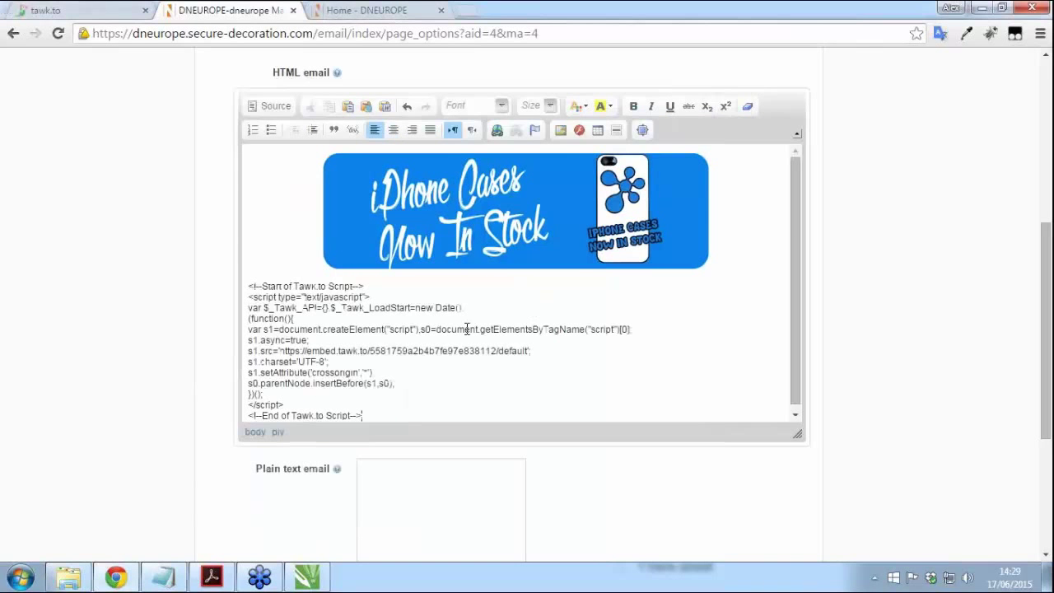
{"action": "left_click_drag", "start_coordinate": [396, 418], "coordinate": [200, 283]}
{"action": "key", "text": "Delete"}
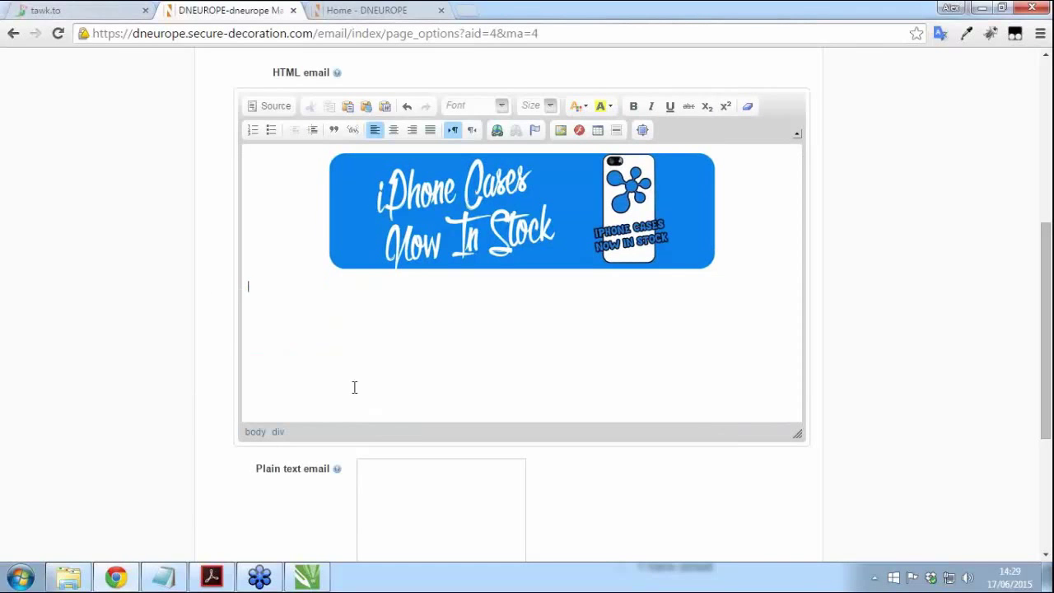
Step: Paste the Notepad newsletter text below the banner and centre it
{"action": "left_click", "coordinate": [163, 576]}
{"action": "key", "text": "ctrl+a"}
{"action": "key", "text": "ctrl+c"}
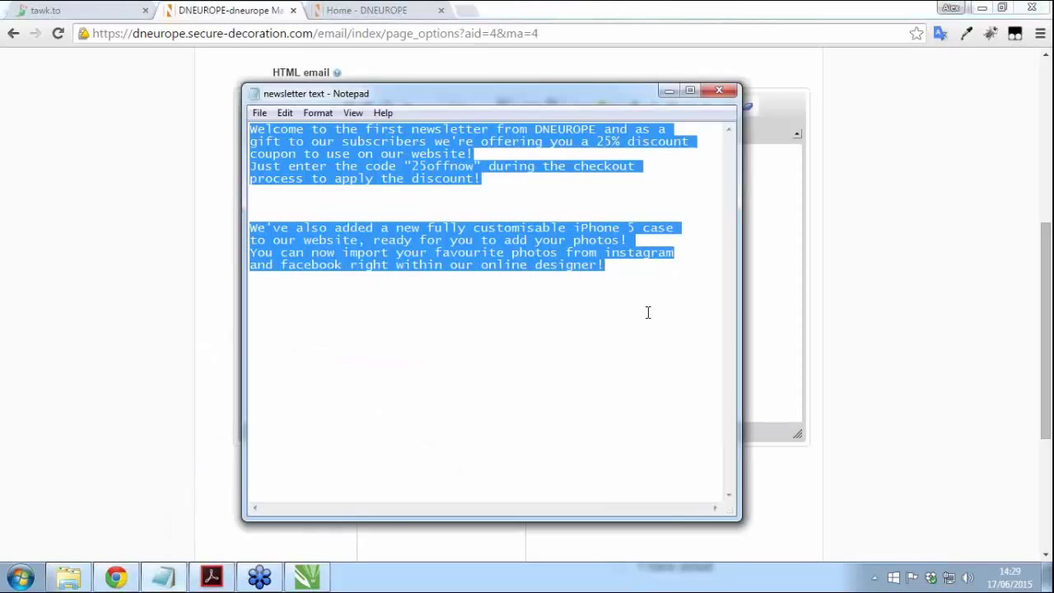
{"action": "left_click", "coordinate": [765, 306]}
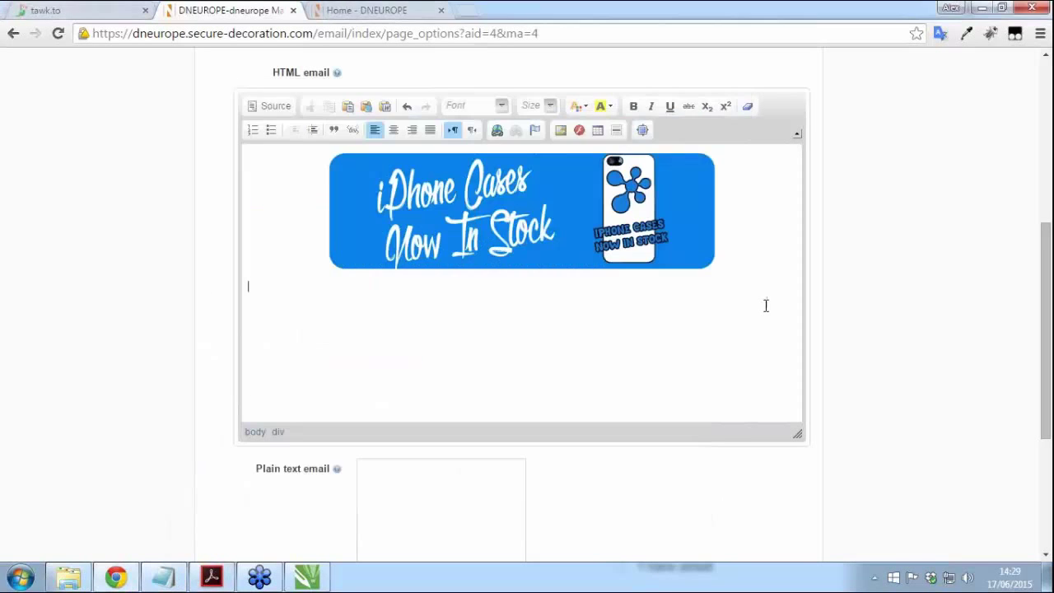
{"action": "key", "text": "ctrl+v"}
{"action": "left_click_drag", "start_coordinate": [481, 412], "coordinate": [231, 287]}
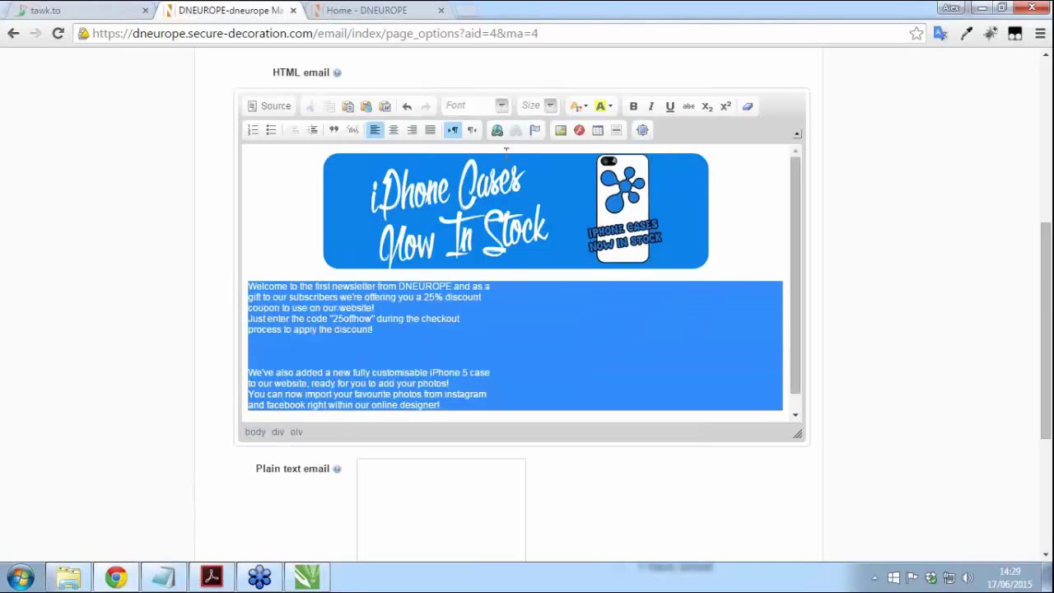
{"action": "left_click", "coordinate": [393, 129]}
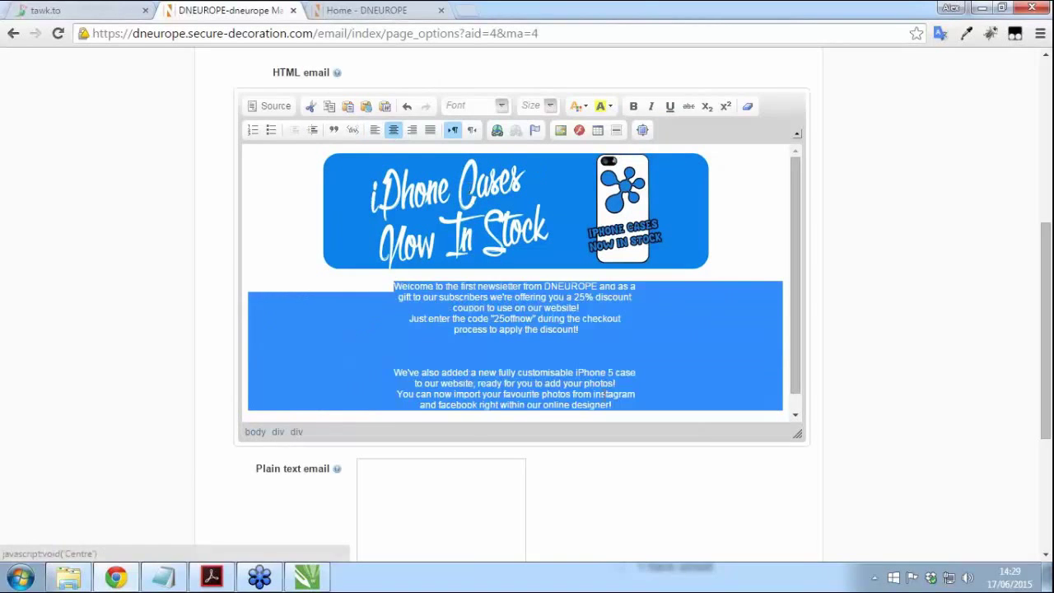
{"action": "left_click", "coordinate": [515, 351]}
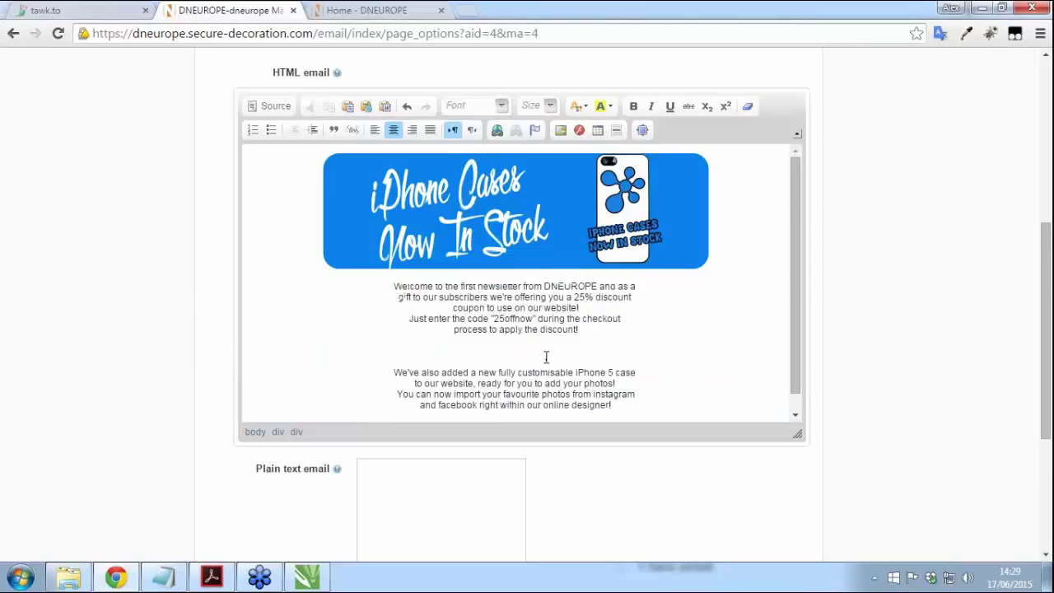
Step: Upload coupon.png to the server and insert it into the HTML email as the 25% off coupon image
{"action": "left_click", "coordinate": [560, 130]}
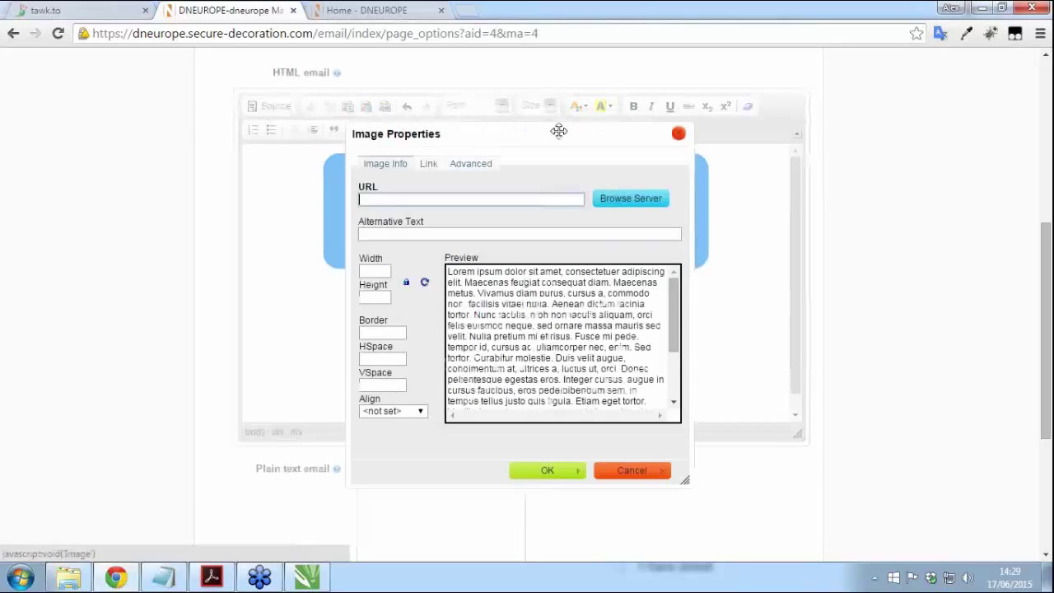
{"action": "left_click", "coordinate": [623, 199]}
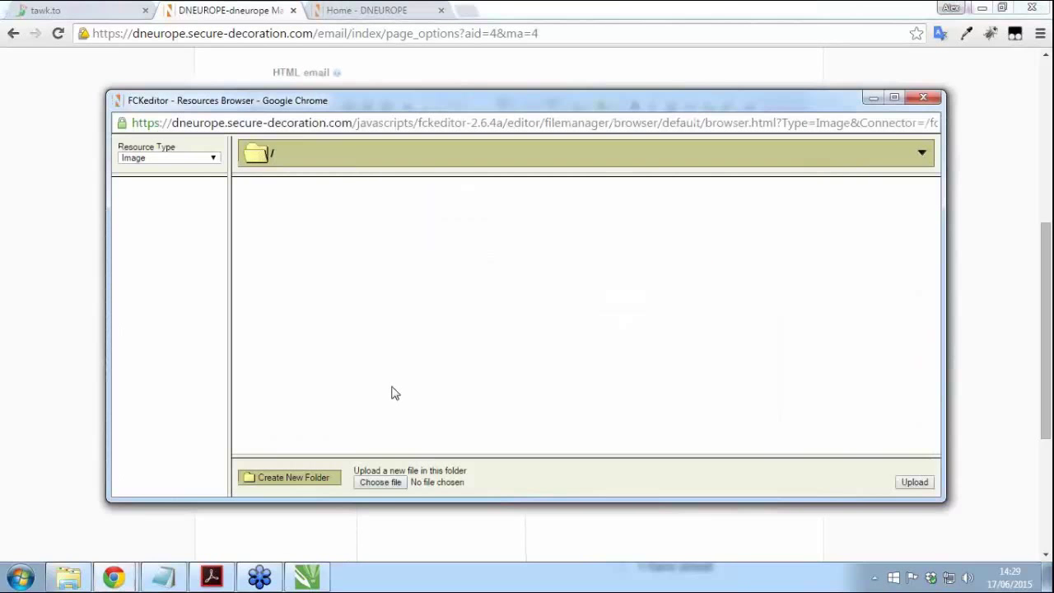
{"action": "left_click", "coordinate": [381, 483]}
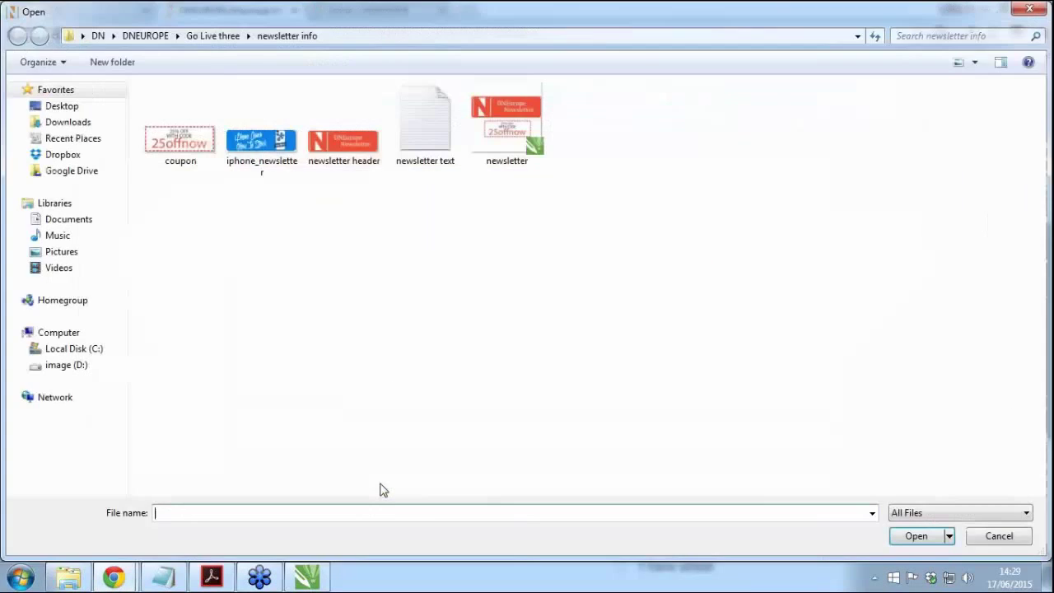
{"action": "double_click", "coordinate": [179, 140]}
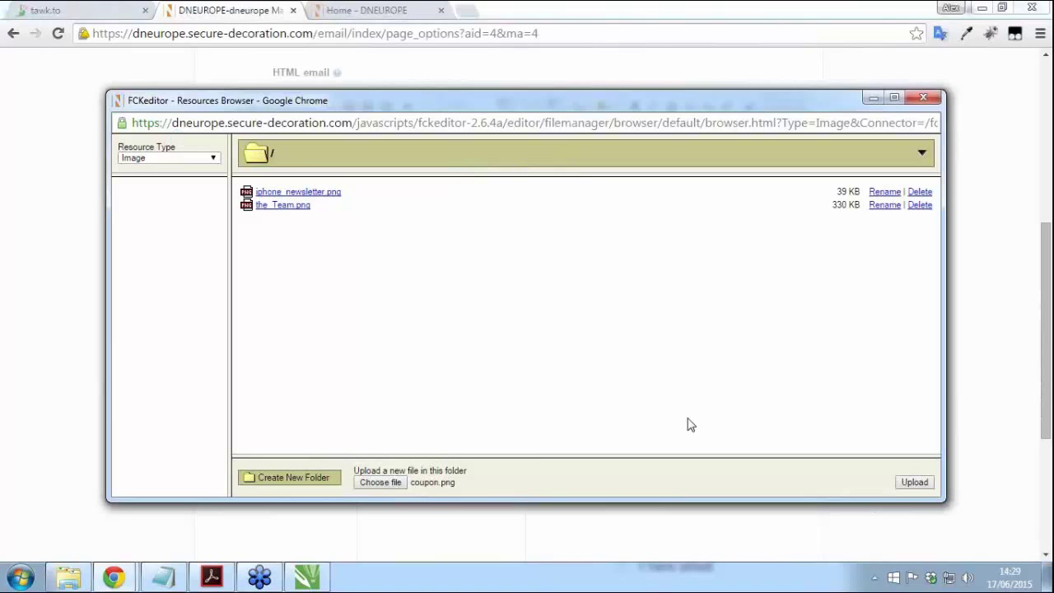
{"action": "left_click", "coordinate": [917, 483]}
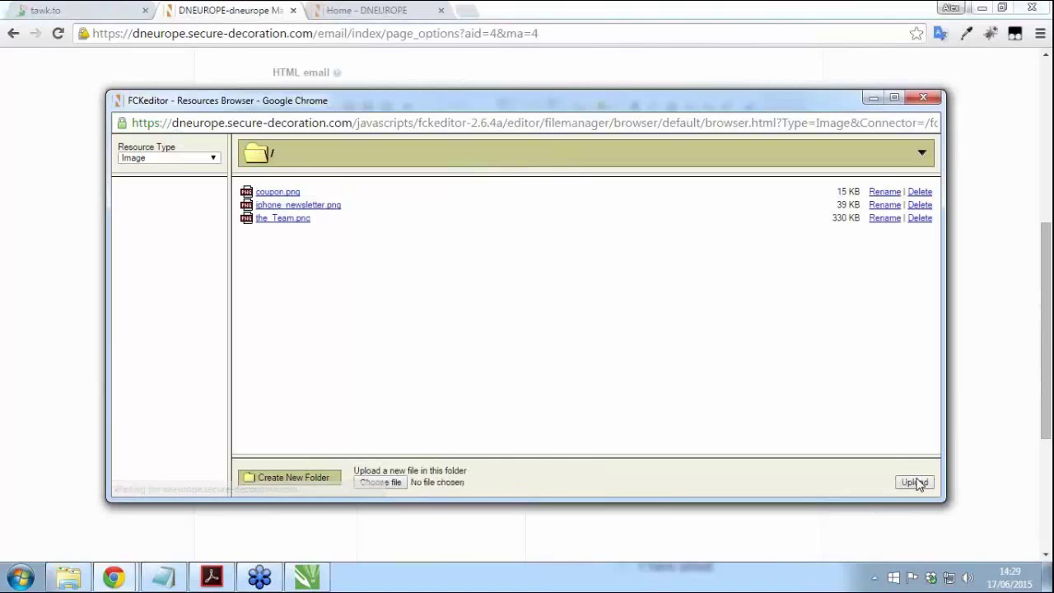
{"action": "left_click", "coordinate": [275, 192]}
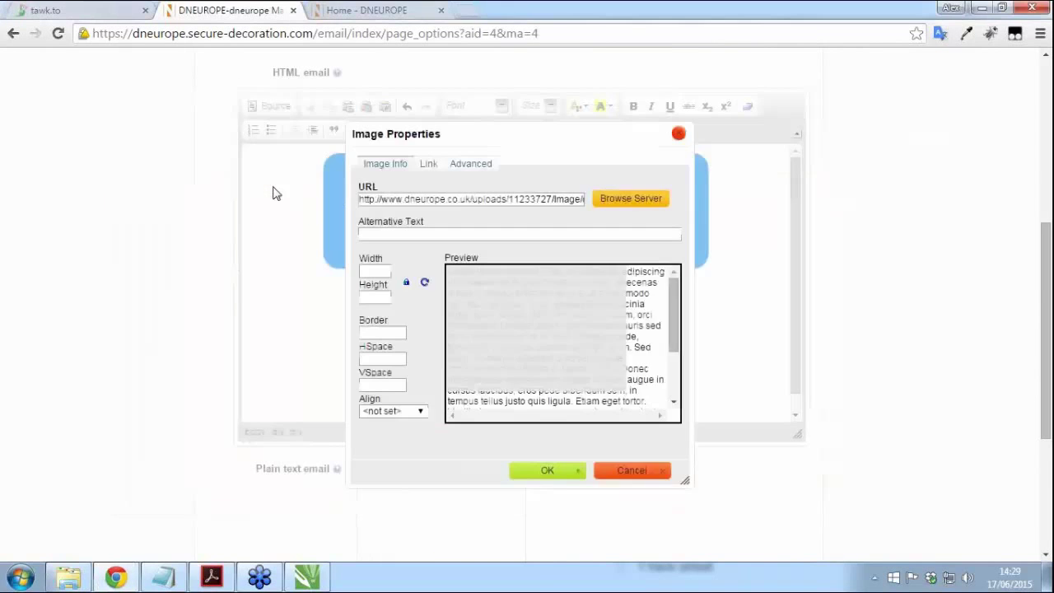
{"action": "left_click", "coordinate": [566, 479]}
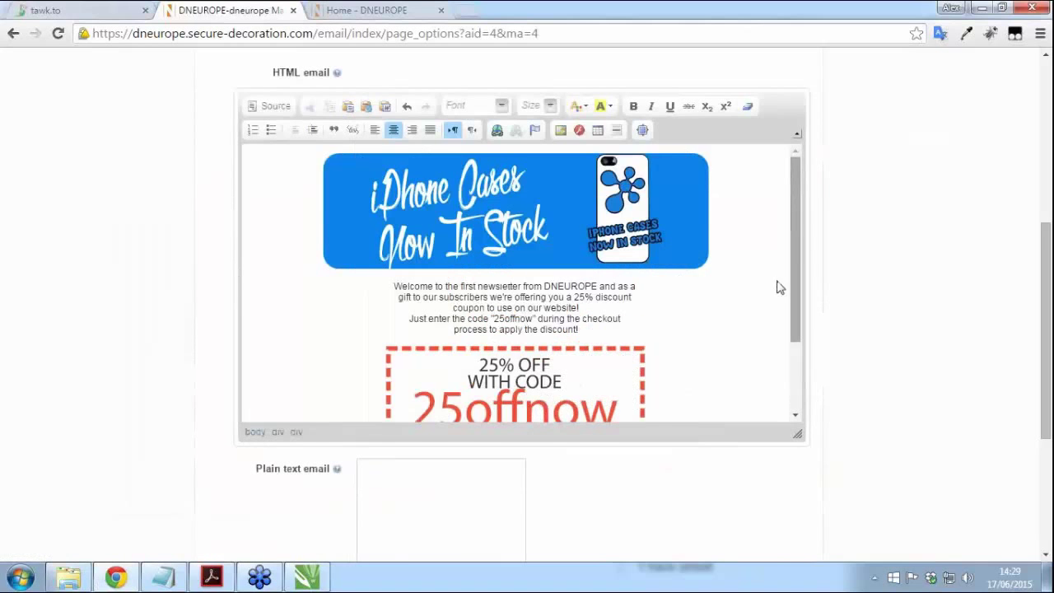
Step: Paste the newsletter wording into the plain text version and send the email to newsletter subscribers
{"action": "left_click_drag", "start_coordinate": [797, 251], "coordinate": [793, 230]}
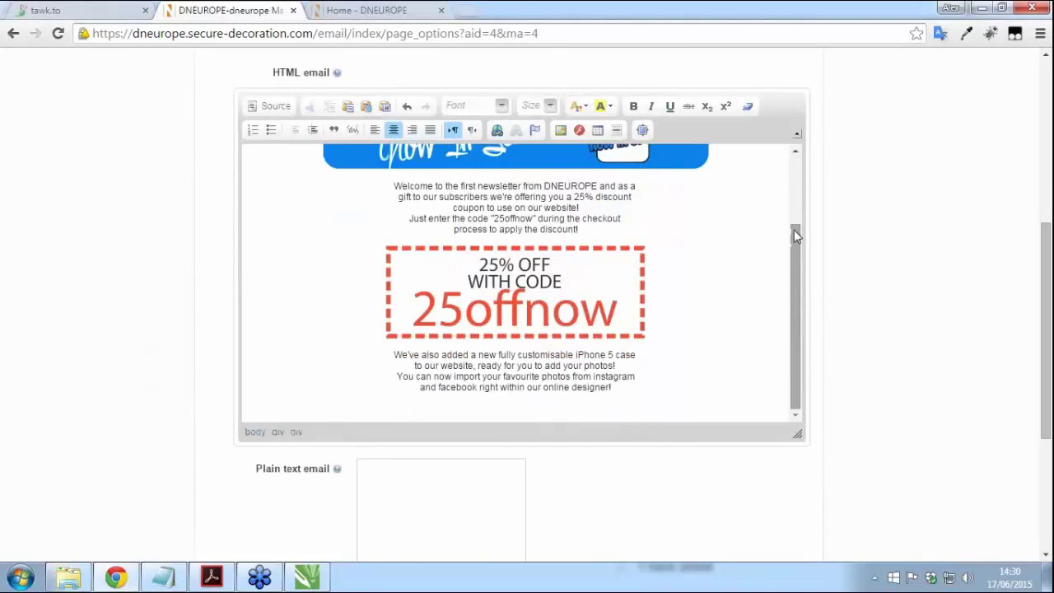
{"action": "scroll", "coordinate": [850, 390], "scroll_direction": "down", "scroll_amount": 2}
{"action": "left_click", "coordinate": [419, 325]}
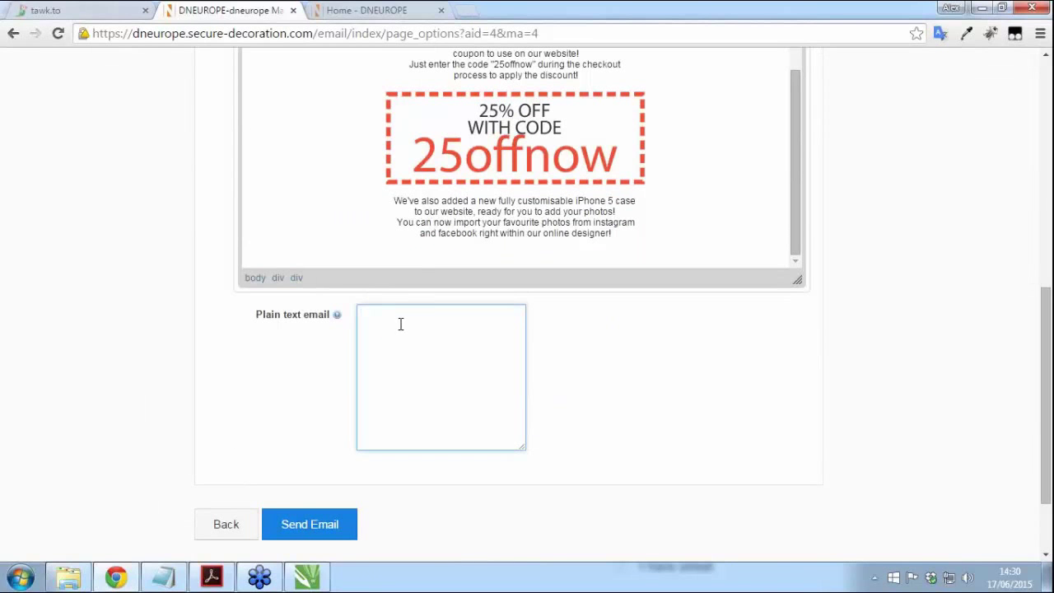
{"action": "key", "text": "ctrl+v"}
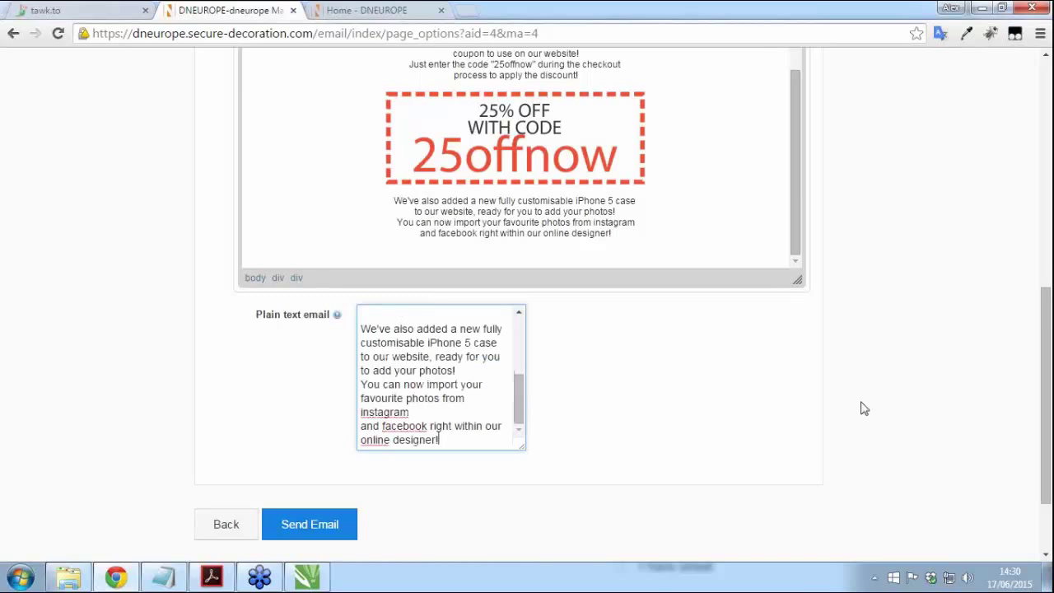
{"action": "scroll", "coordinate": [891, 428], "scroll_direction": "up", "scroll_amount": 2}
{"action": "scroll", "coordinate": [896, 430], "scroll_direction": "down", "scroll_amount": 3}
{"action": "left_click", "coordinate": [298, 422]}
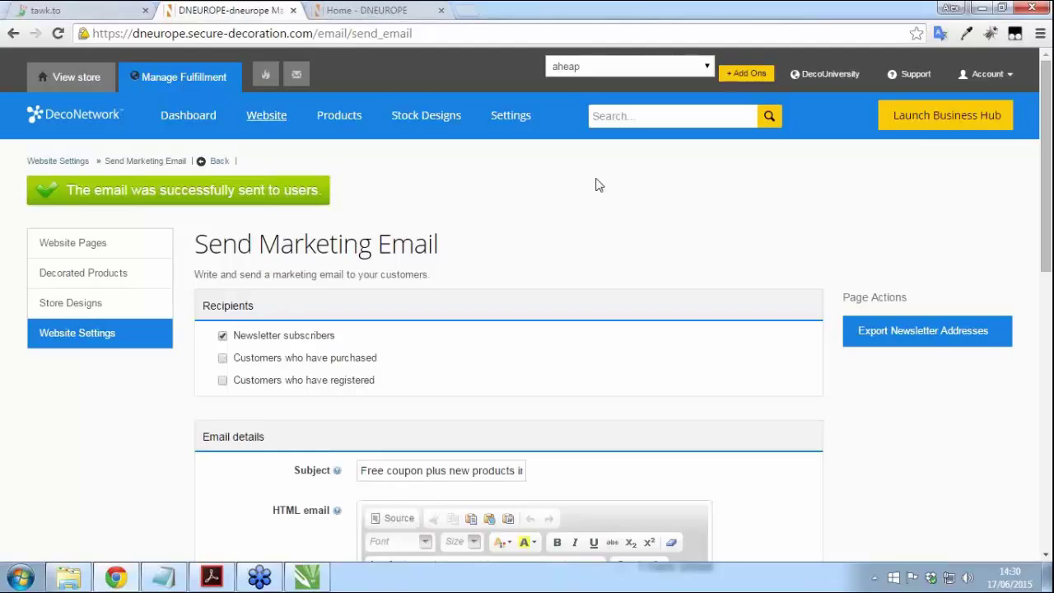
Step: Launch the Business Hub, review Purchase Orders and Orders, and start a new draft order
{"action": "left_click", "coordinate": [923, 123]}
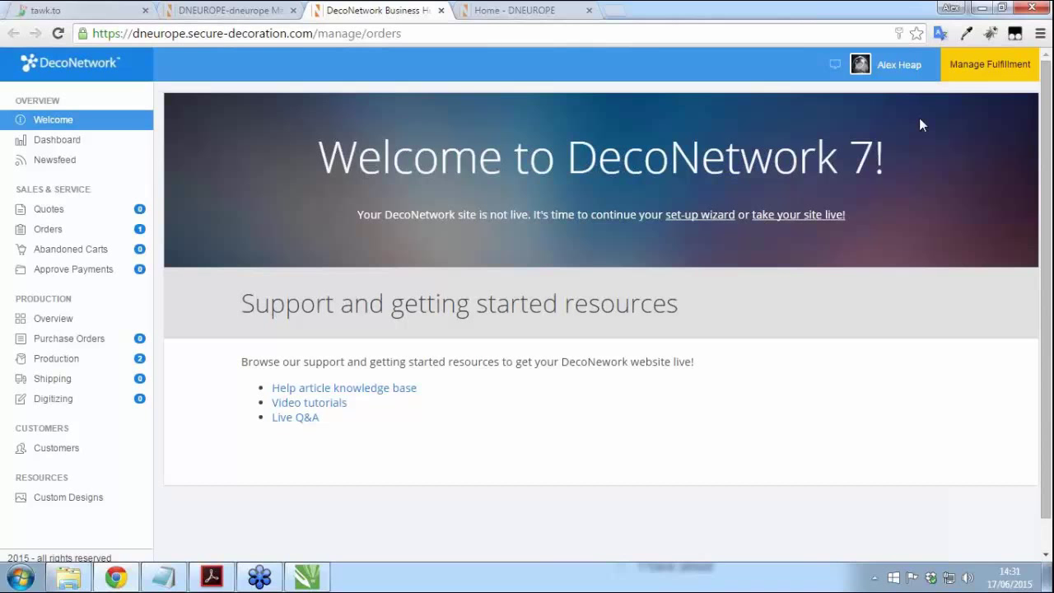
{"action": "left_click", "coordinate": [56, 340]}
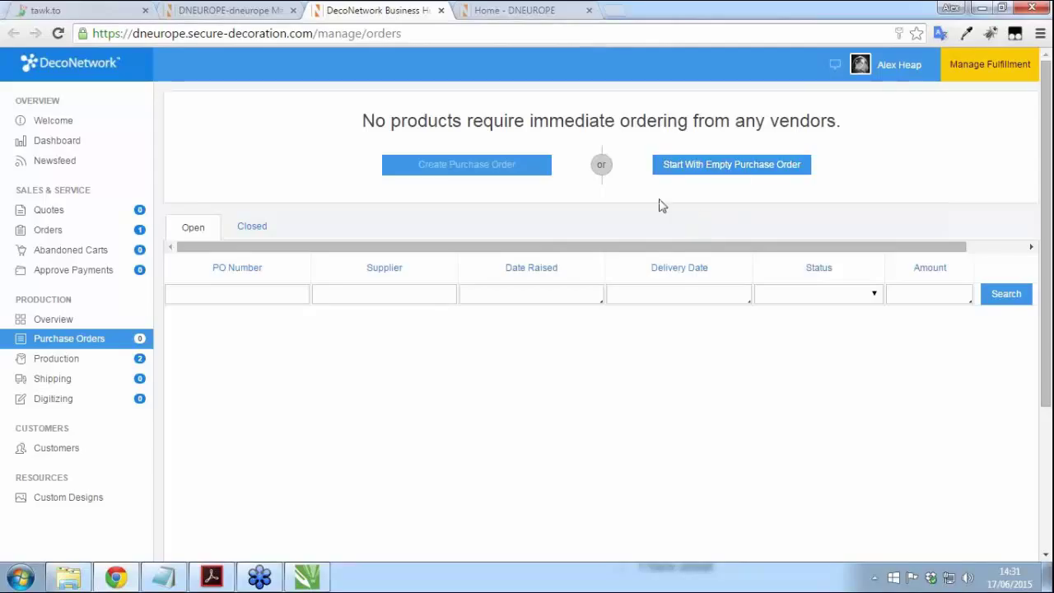
{"action": "left_click", "coordinate": [54, 236]}
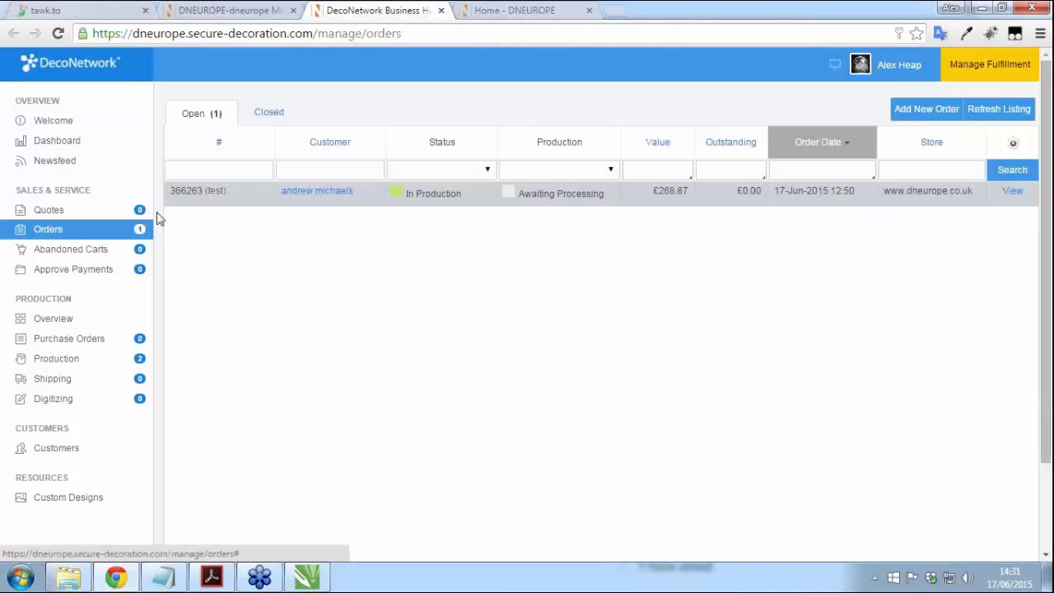
{"action": "left_click", "coordinate": [909, 110]}
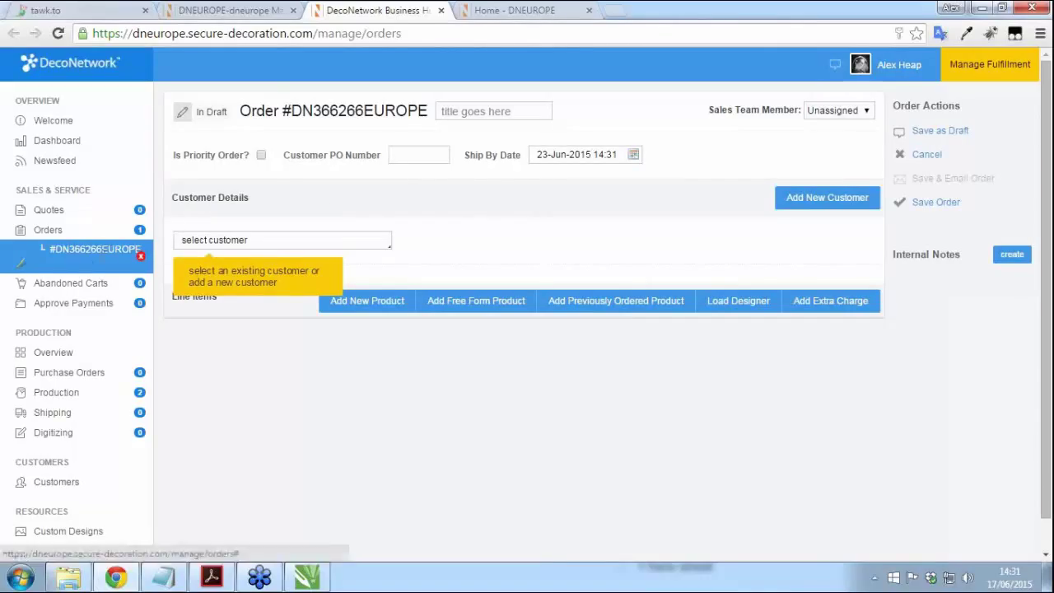
Step: Assign an existing customer to the new draft order
{"action": "left_click_drag", "start_coordinate": [294, 112], "coordinate": [428, 113]}
{"action": "left_click", "coordinate": [427, 112]}
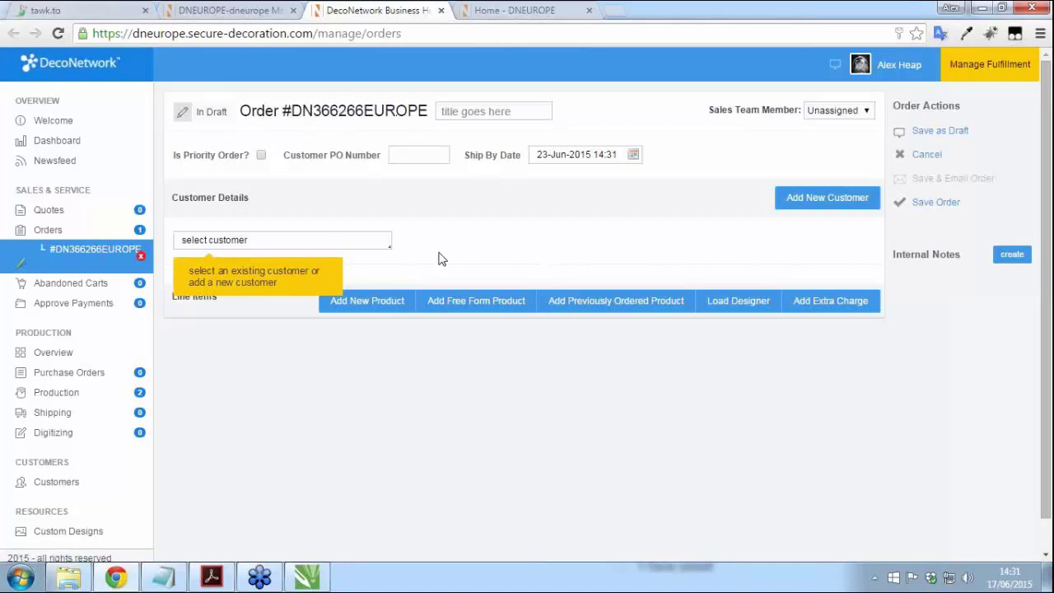
{"action": "left_click", "coordinate": [325, 244]}
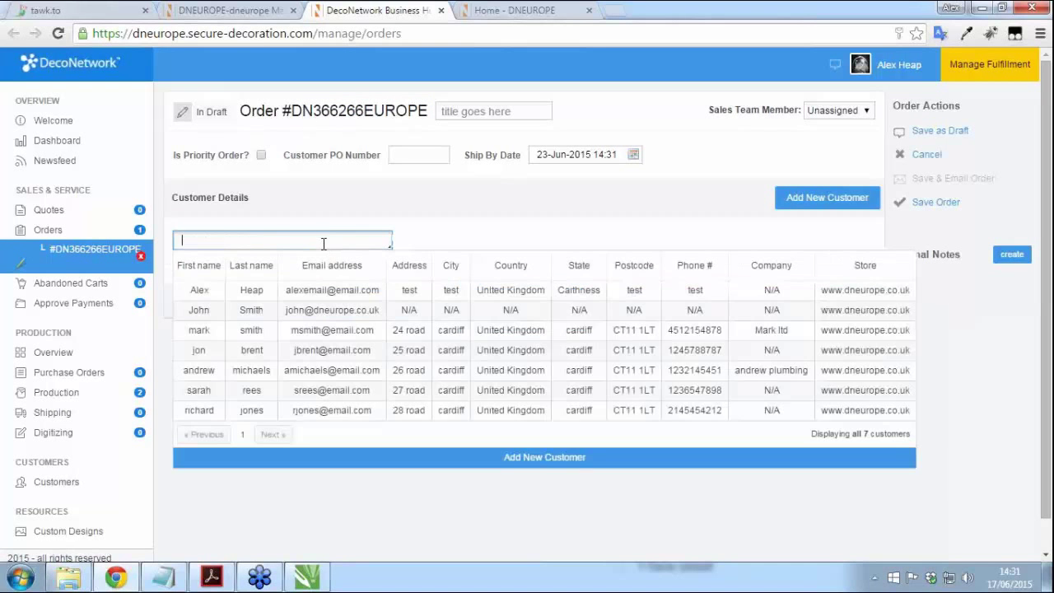
{"action": "left_click", "coordinate": [329, 369]}
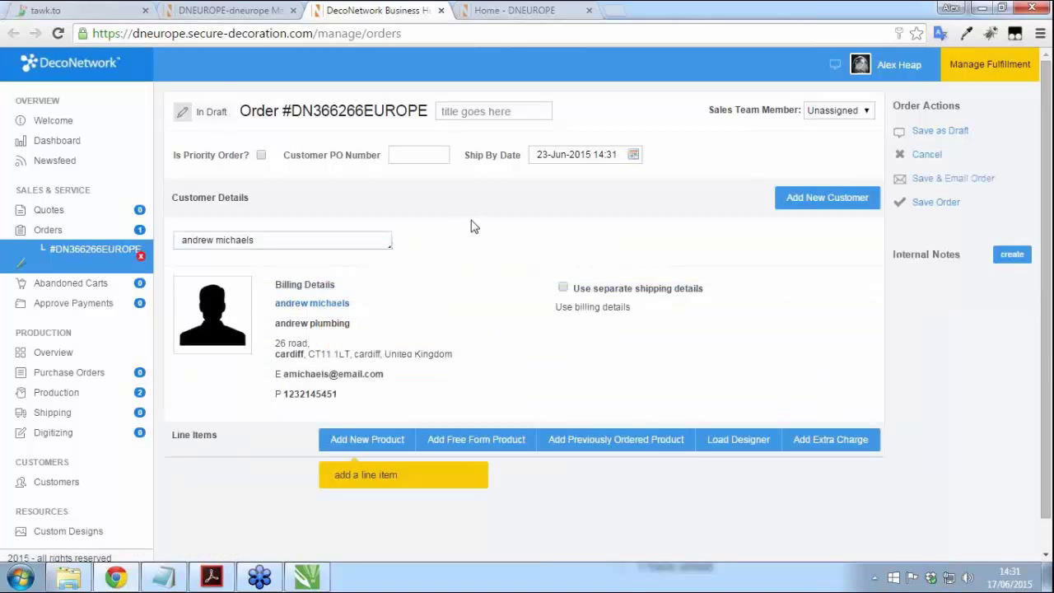
{"action": "scroll", "coordinate": [473, 222], "scroll_direction": "down", "scroll_amount": 1}
Step: Add the 64000 Men's Soft-Style and 64000L Ladies' Soft Style T-shirts as two order lines
{"action": "left_click", "coordinate": [374, 415]}
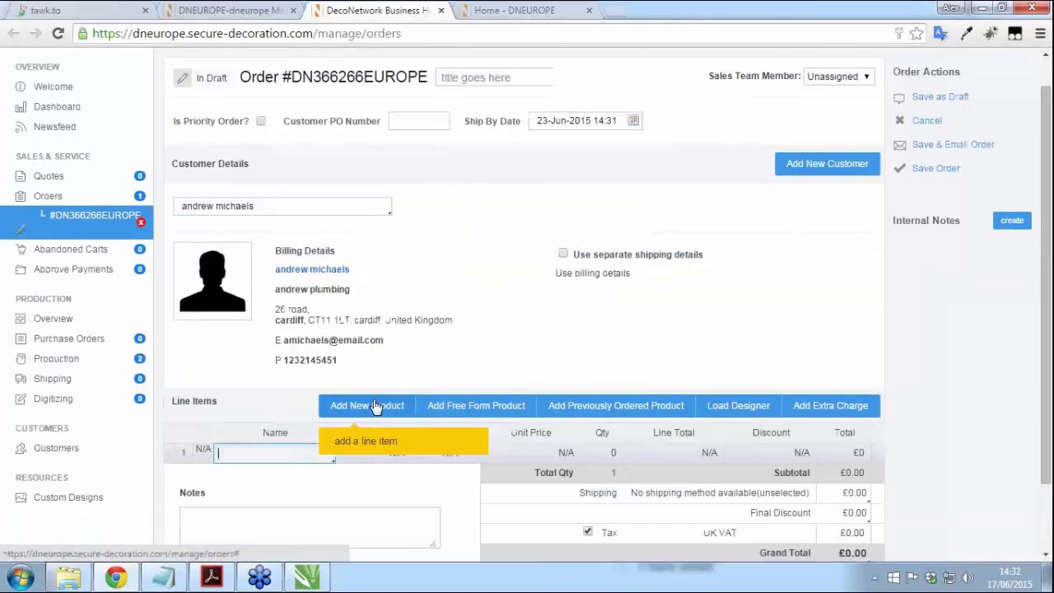
{"action": "scroll", "coordinate": [441, 308], "scroll_direction": "down", "scroll_amount": 1}
{"action": "scroll", "coordinate": [440, 312], "scroll_direction": "down", "scroll_amount": 1}
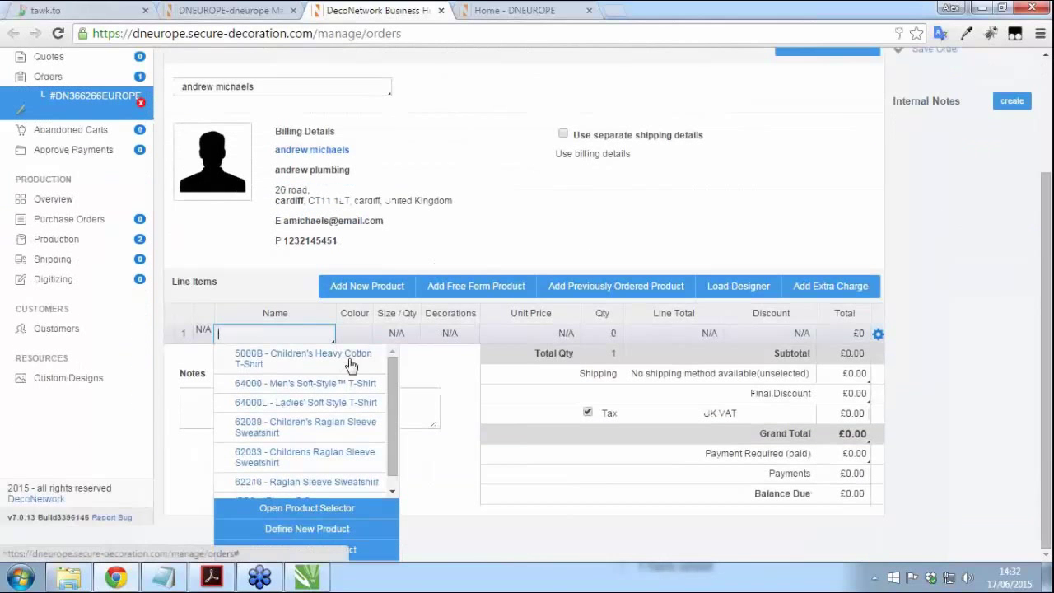
{"action": "left_click", "coordinate": [336, 383]}
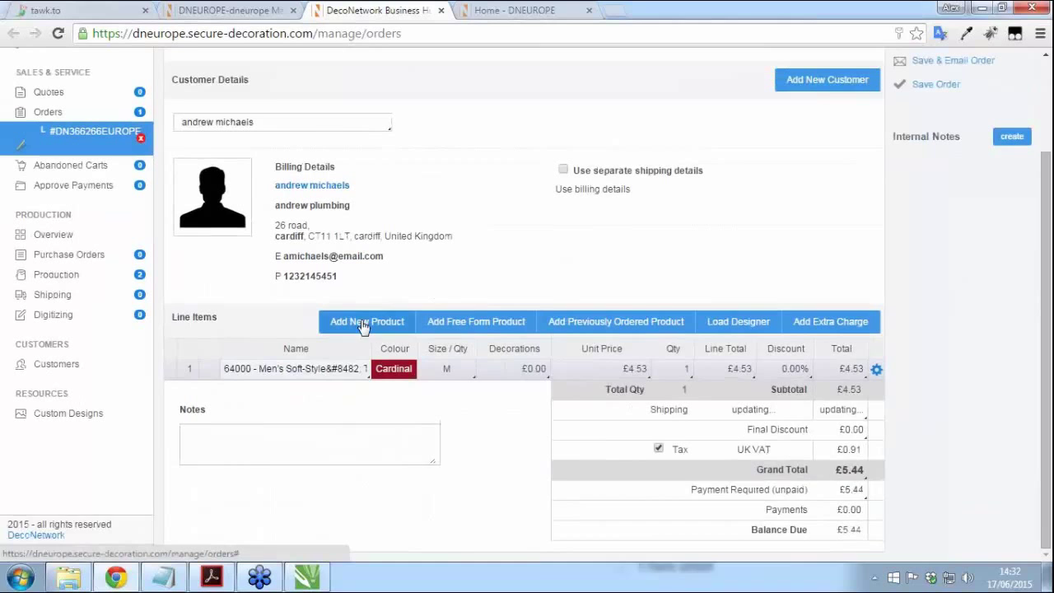
{"action": "left_click", "coordinate": [363, 323]}
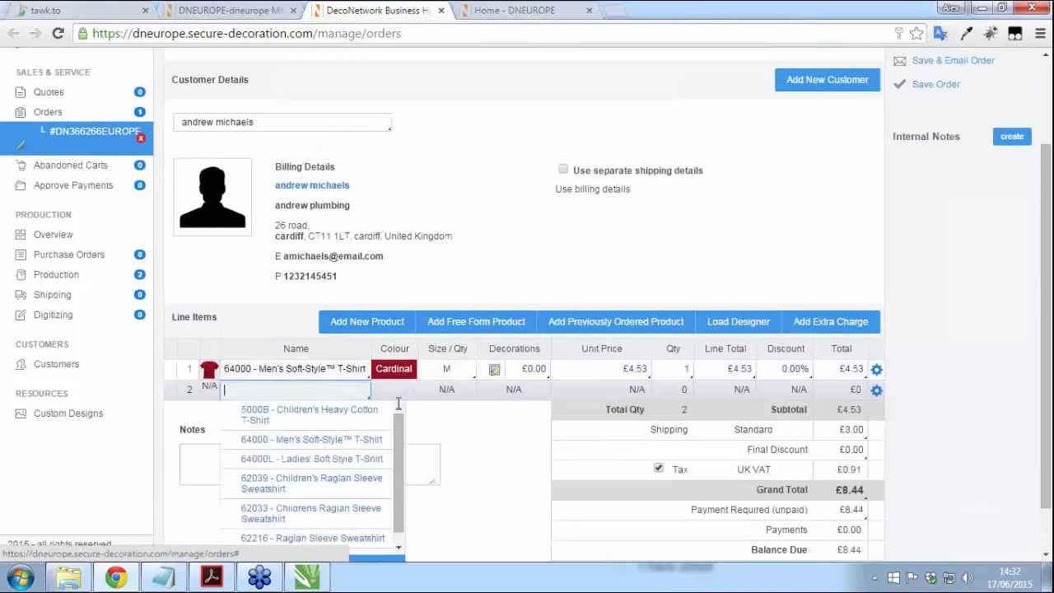
{"action": "left_click", "coordinate": [346, 460]}
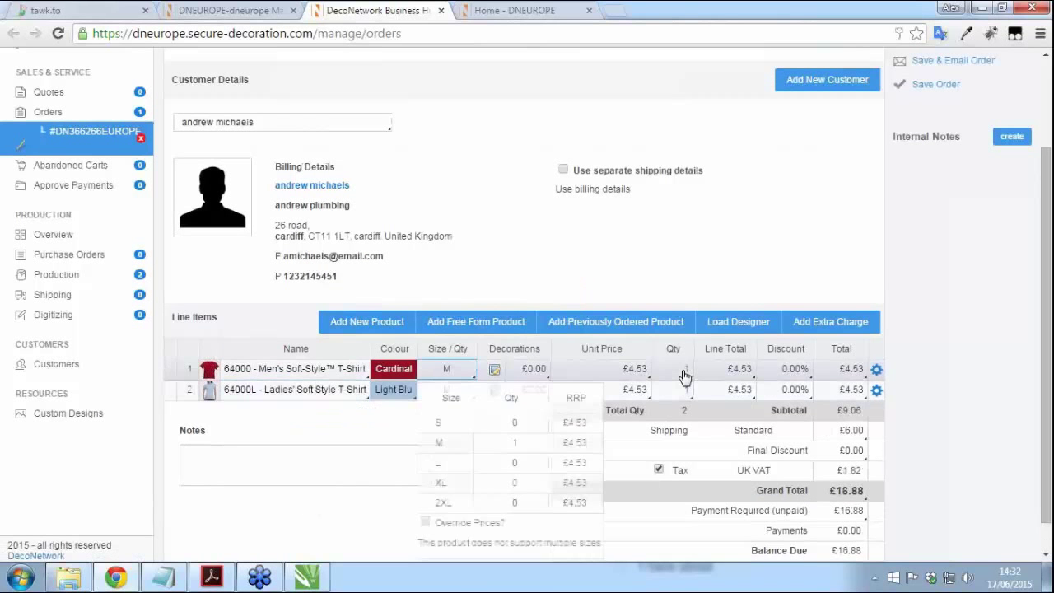
Step: Set quantities to 5 in XL for the men's shirt and 10 in S for the ladies' shirt
{"action": "left_click", "coordinate": [525, 457]}
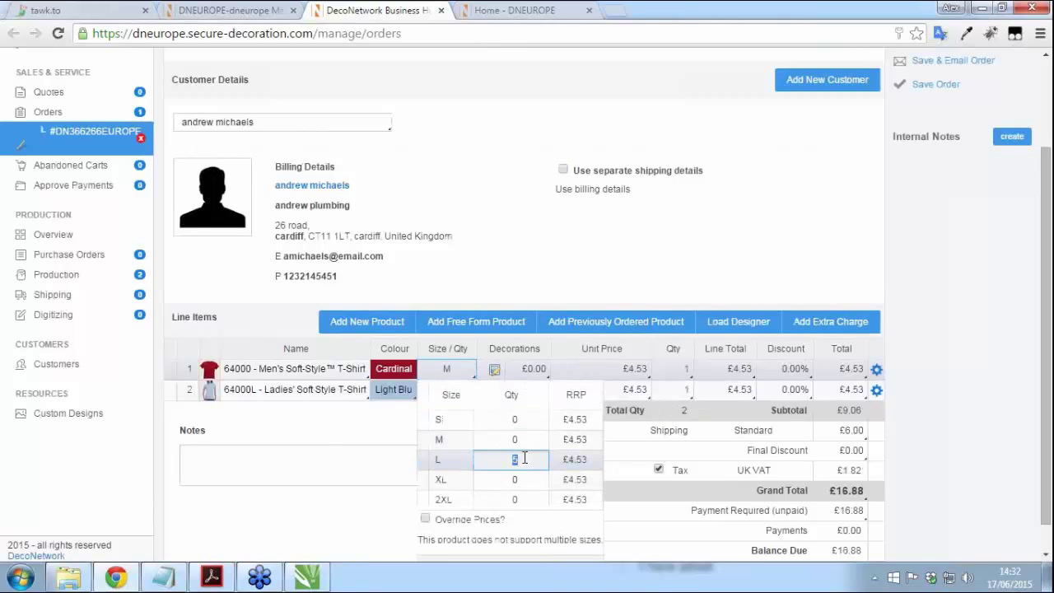
{"action": "left_click", "coordinate": [529, 479]}
{"action": "type", "text": "5"}
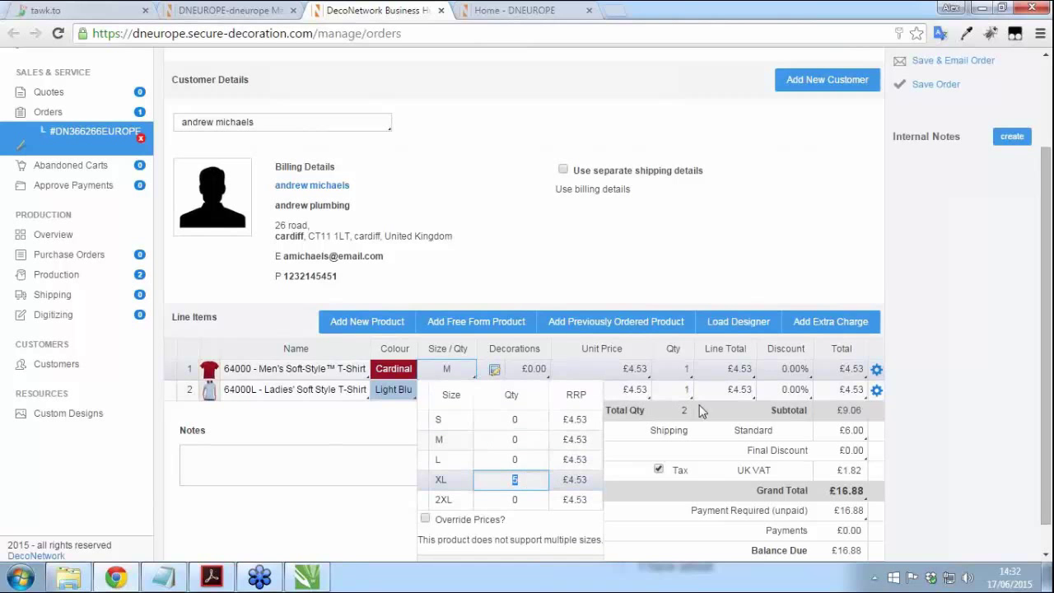
{"action": "left_click", "coordinate": [688, 394]}
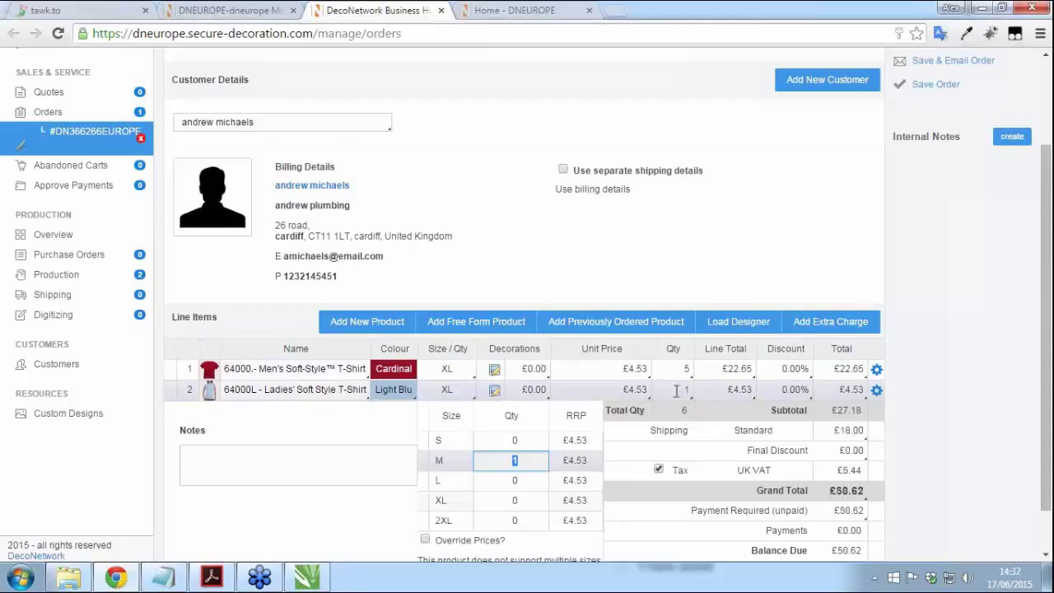
{"action": "left_click", "coordinate": [518, 439]}
{"action": "type", "text": "10"}
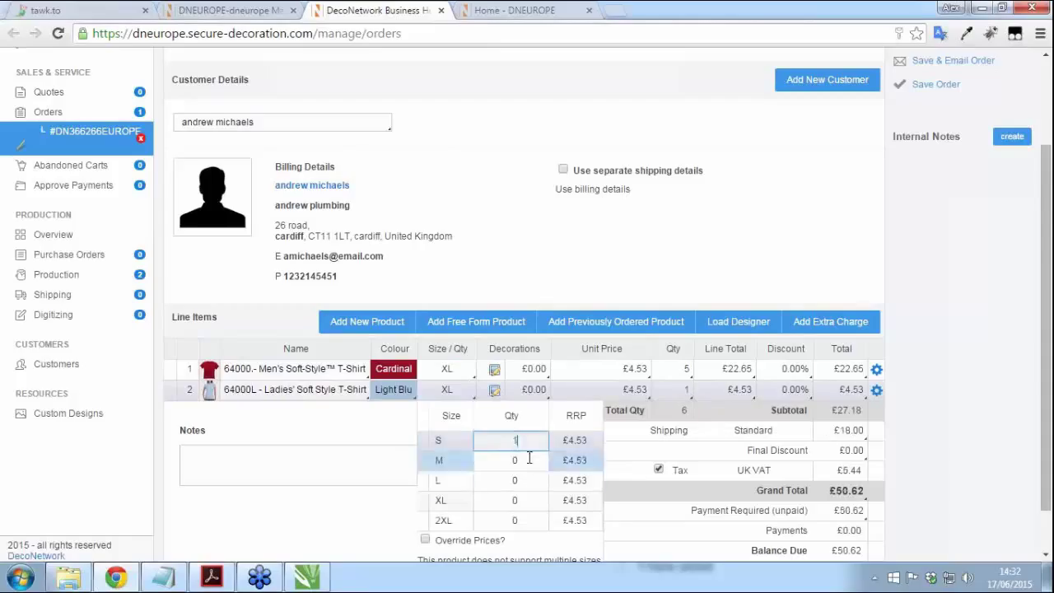
{"action": "left_click", "coordinate": [530, 480]}
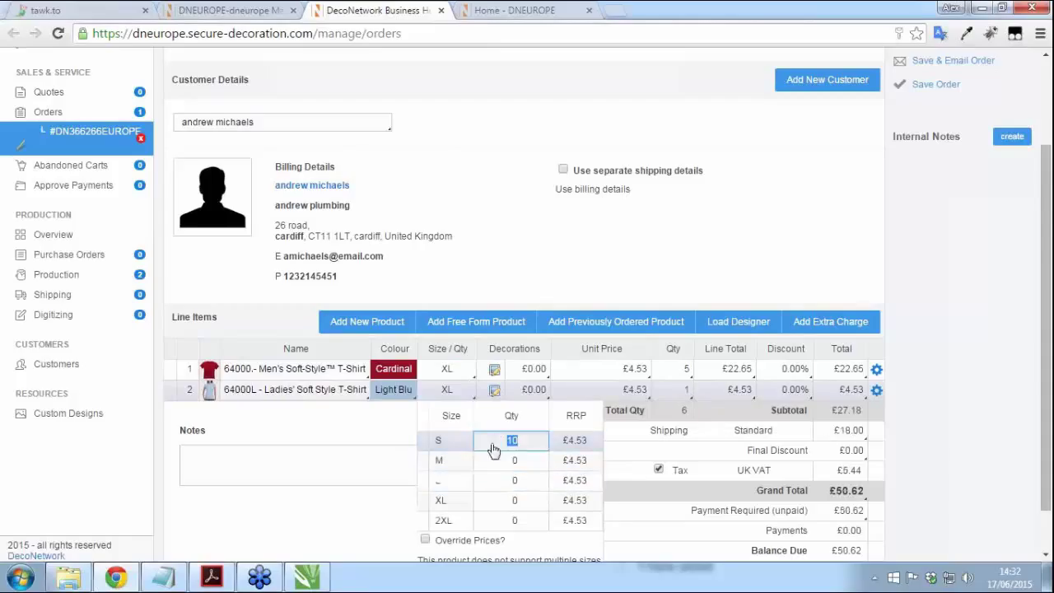
{"action": "left_click", "coordinate": [764, 268]}
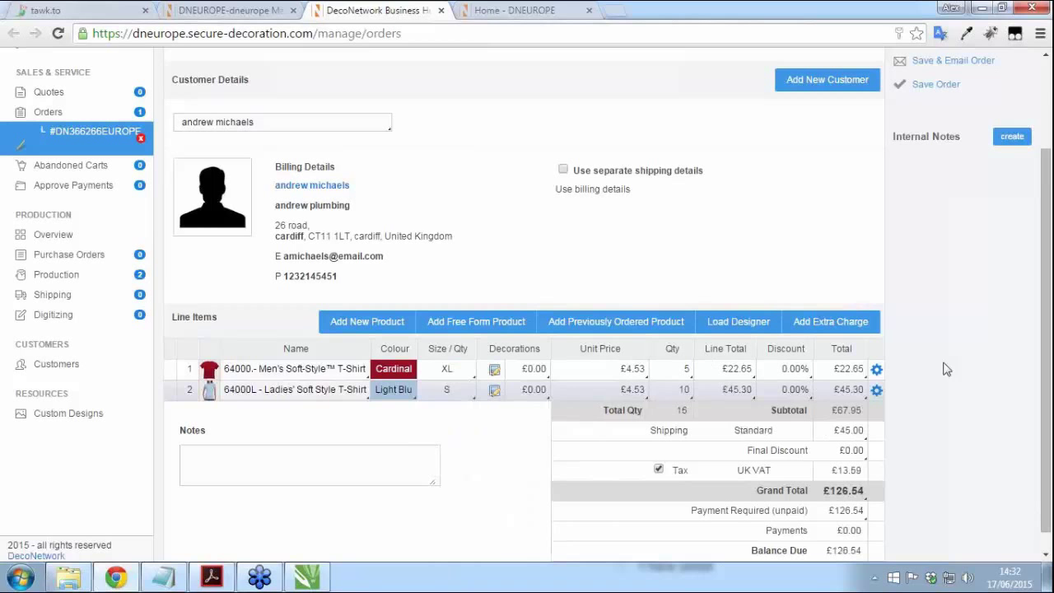
Step: Set the men's shirt line to use a purchase order and check the ladies' line options
{"action": "left_click", "coordinate": [876, 369]}
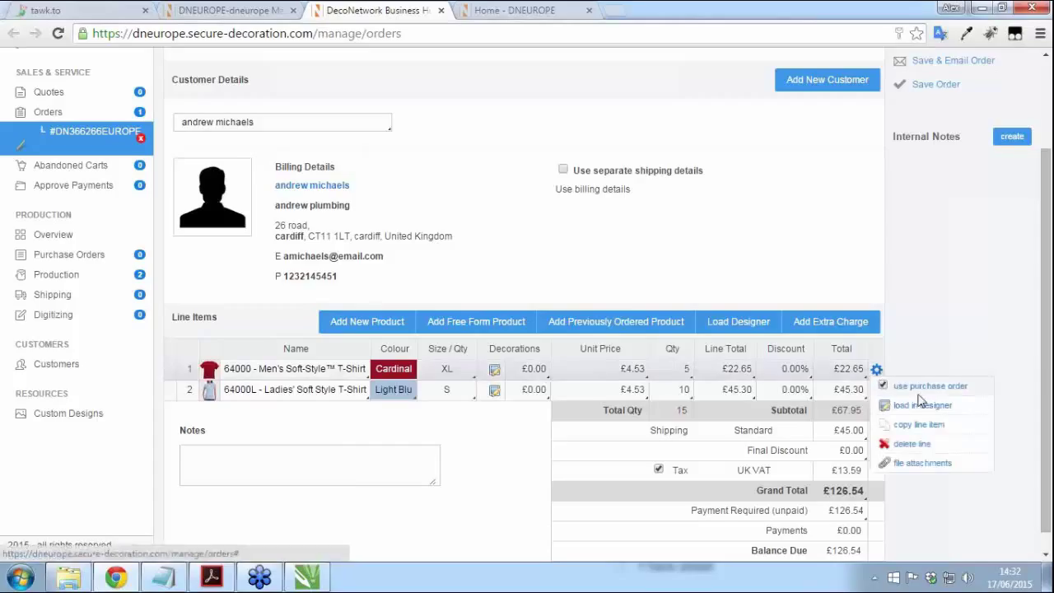
{"action": "left_click", "coordinate": [883, 387]}
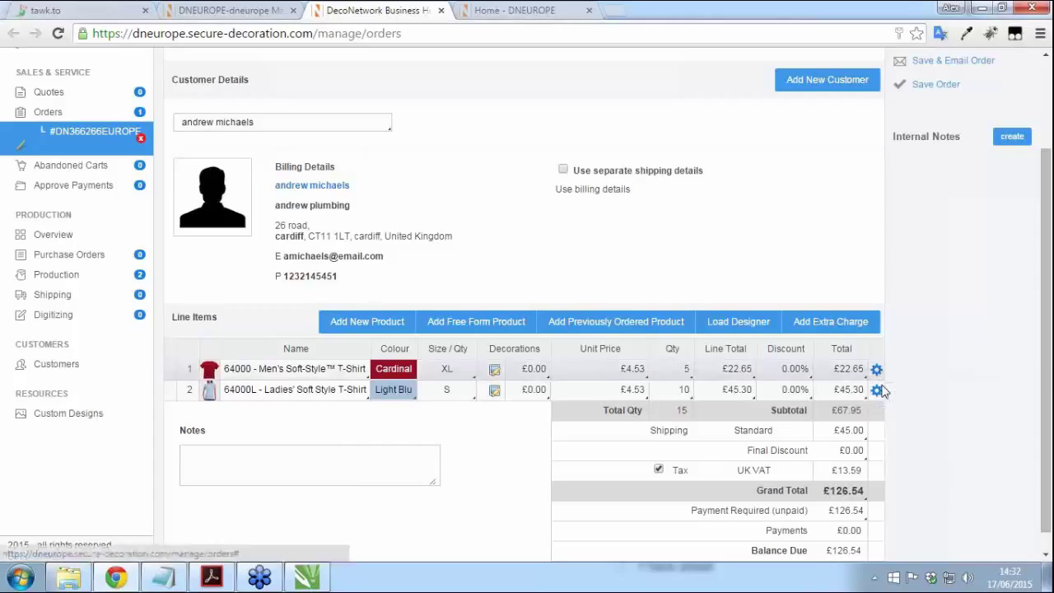
{"action": "left_click", "coordinate": [876, 370]}
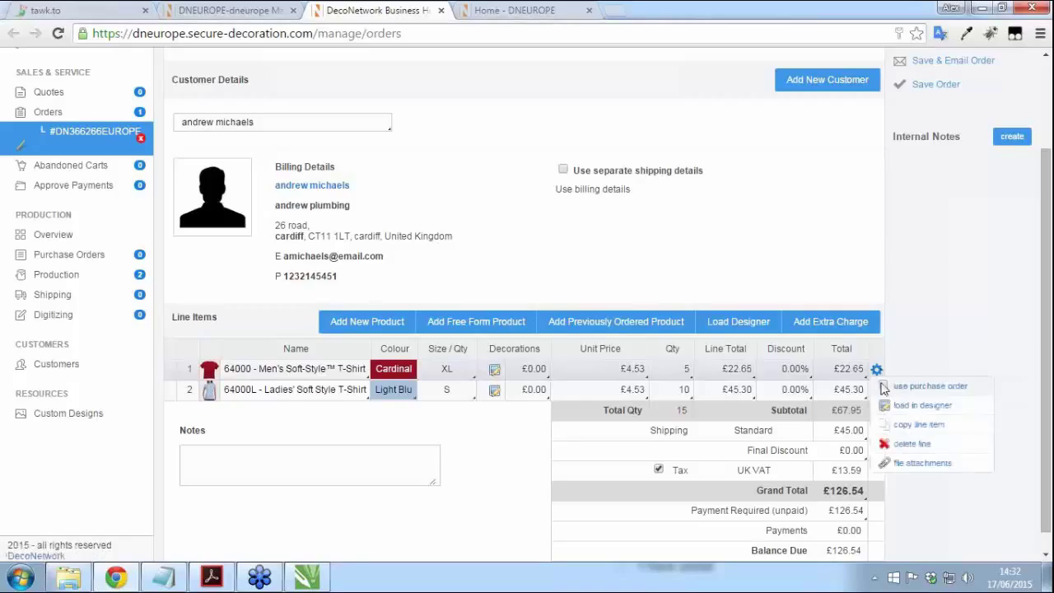
{"action": "left_click", "coordinate": [885, 387]}
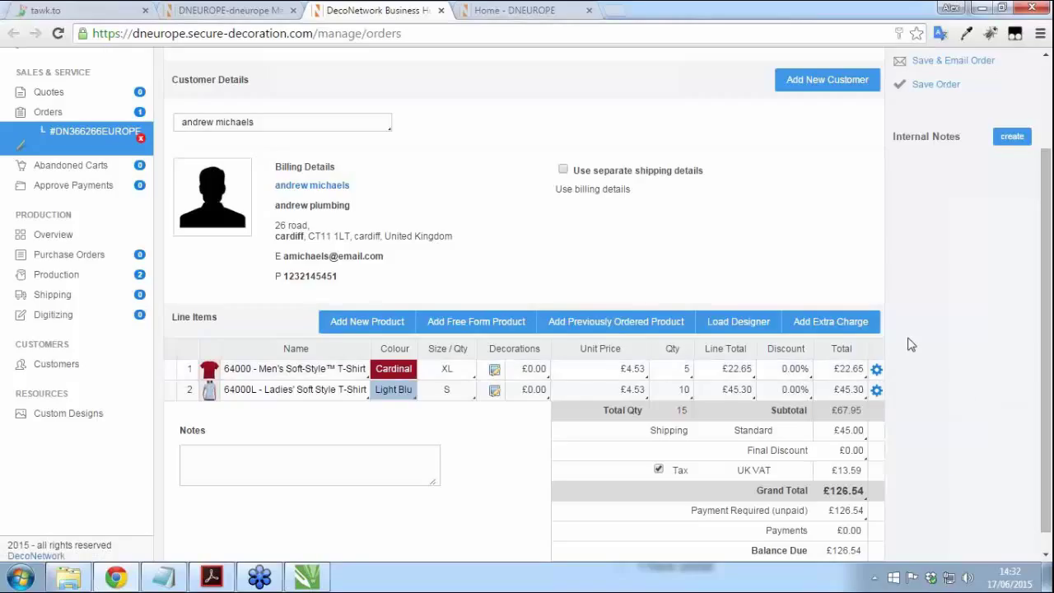
{"action": "left_click", "coordinate": [876, 391]}
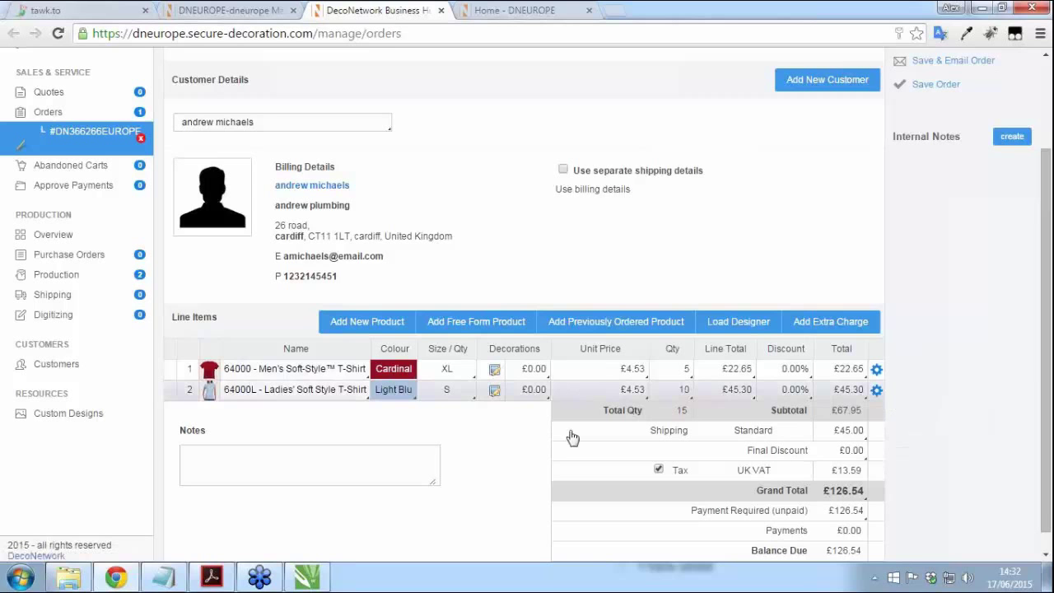
Step: Save the order and view its production status, on hold pending the £126.54 payment
{"action": "scroll", "coordinate": [917, 367], "scroll_direction": "up", "scroll_amount": 2}
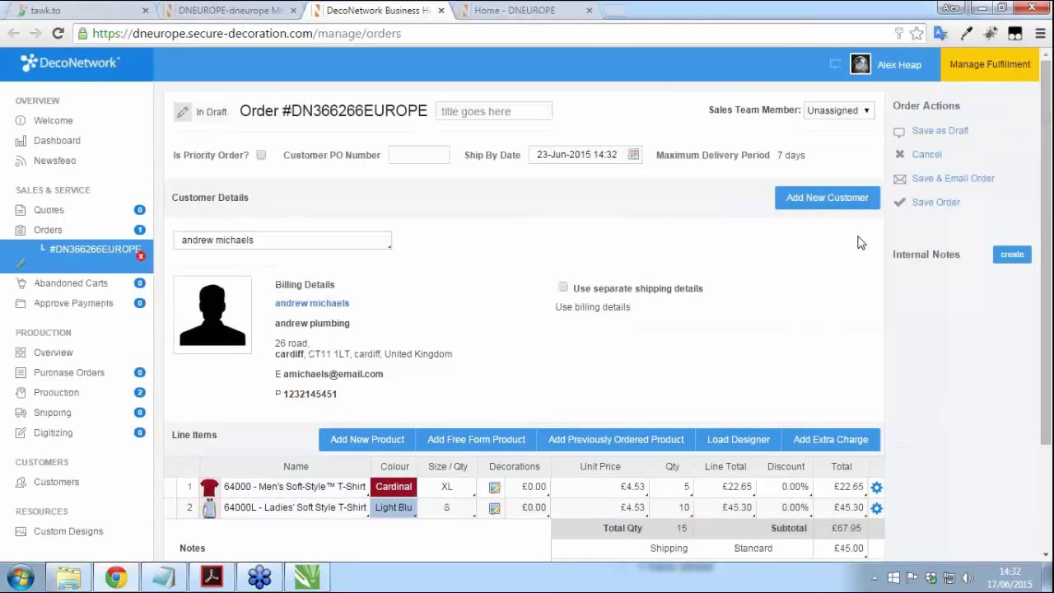
{"action": "left_click", "coordinate": [933, 210]}
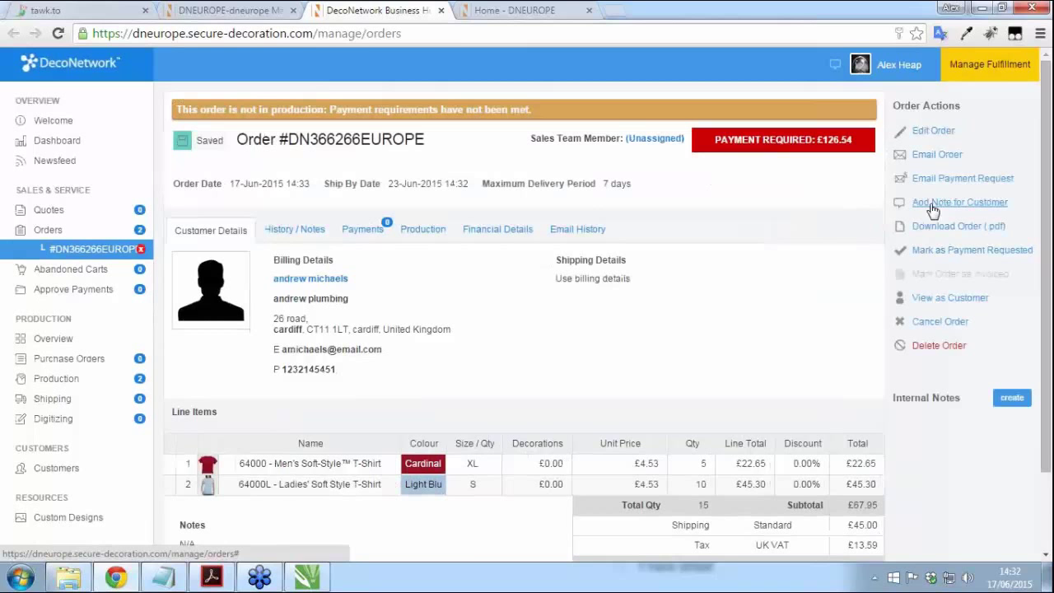
{"action": "left_click", "coordinate": [422, 235]}
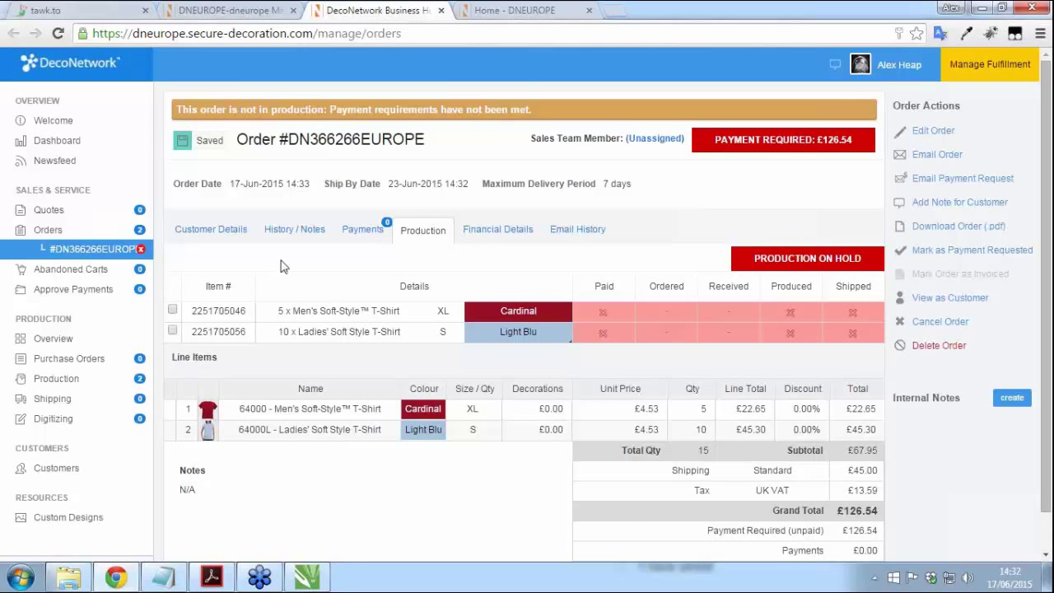
Step: Record a full £126.54 credit card payment, recheck production, then list items awaiting purchase orders
{"action": "left_click", "coordinate": [364, 232]}
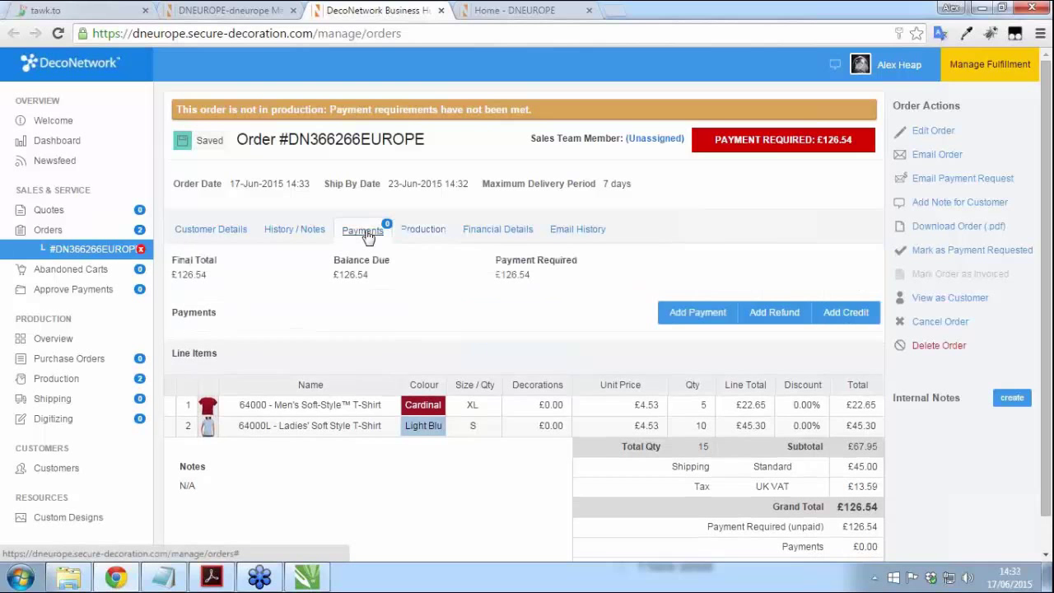
{"action": "left_click", "coordinate": [681, 318]}
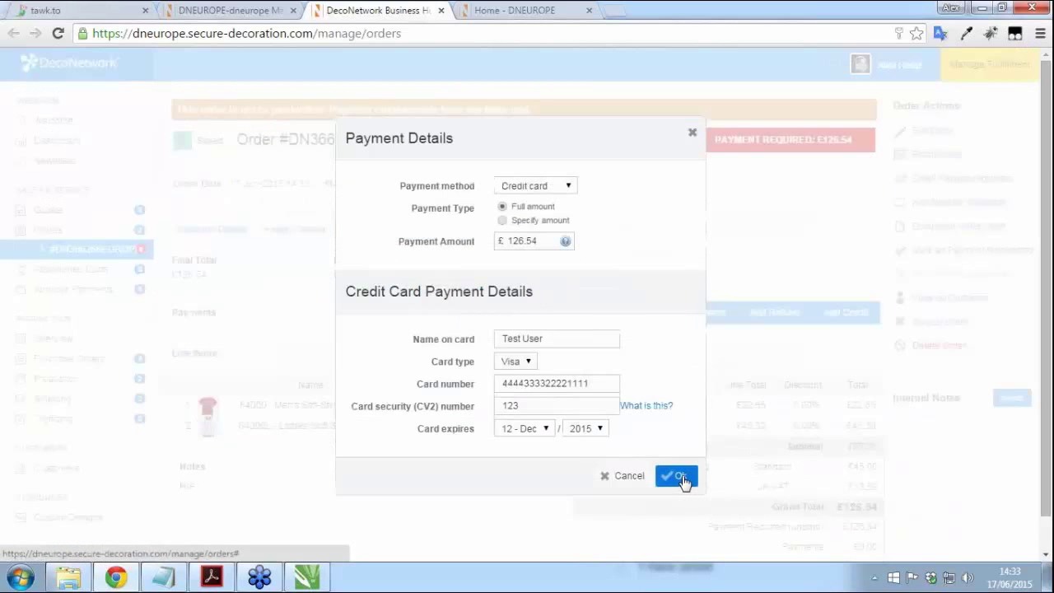
{"action": "left_click", "coordinate": [679, 477]}
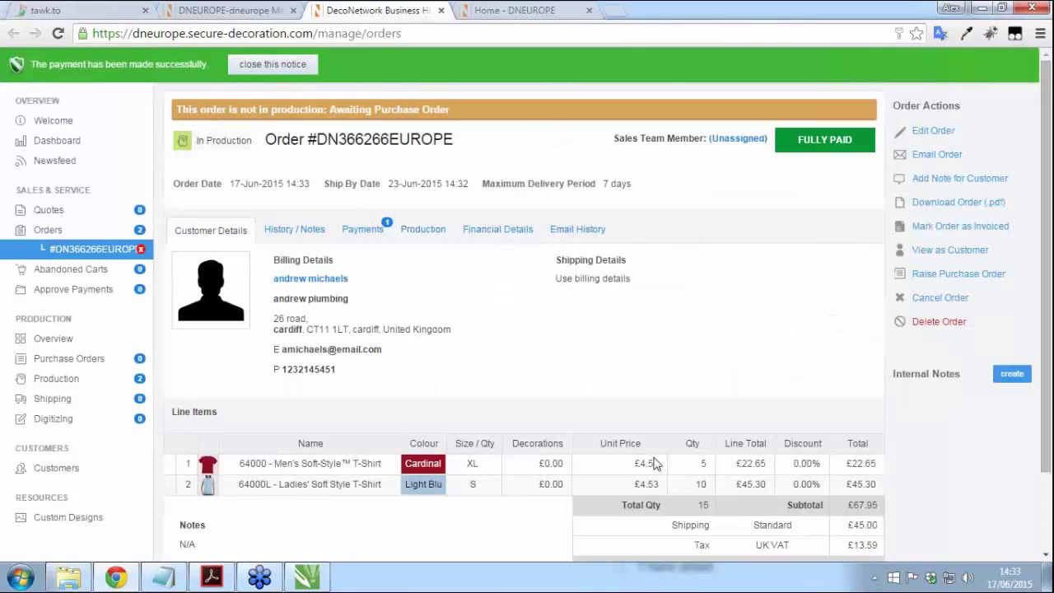
{"action": "left_click", "coordinate": [418, 231]}
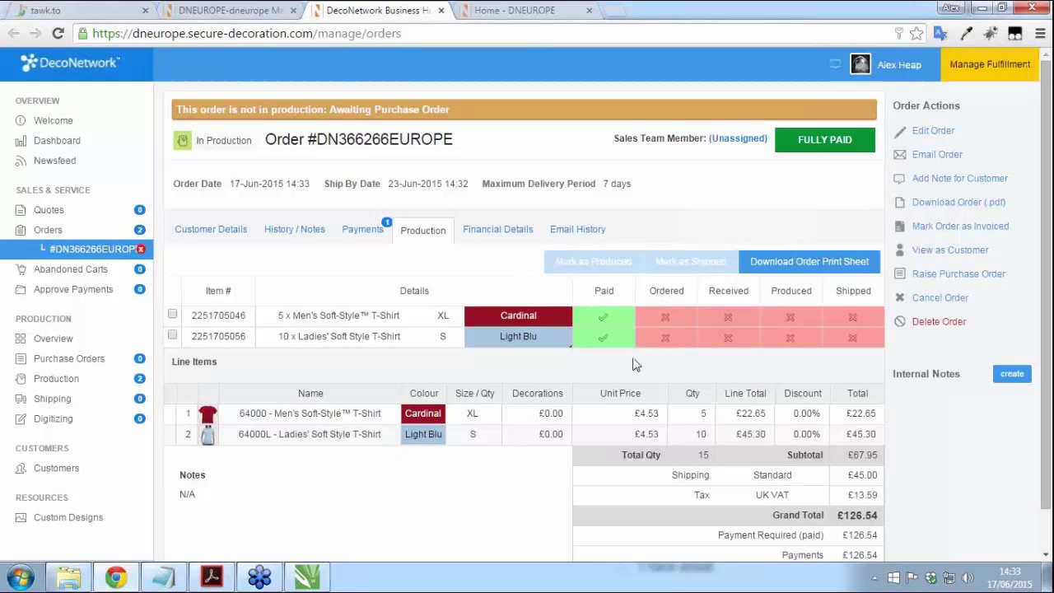
{"action": "left_click", "coordinate": [50, 366]}
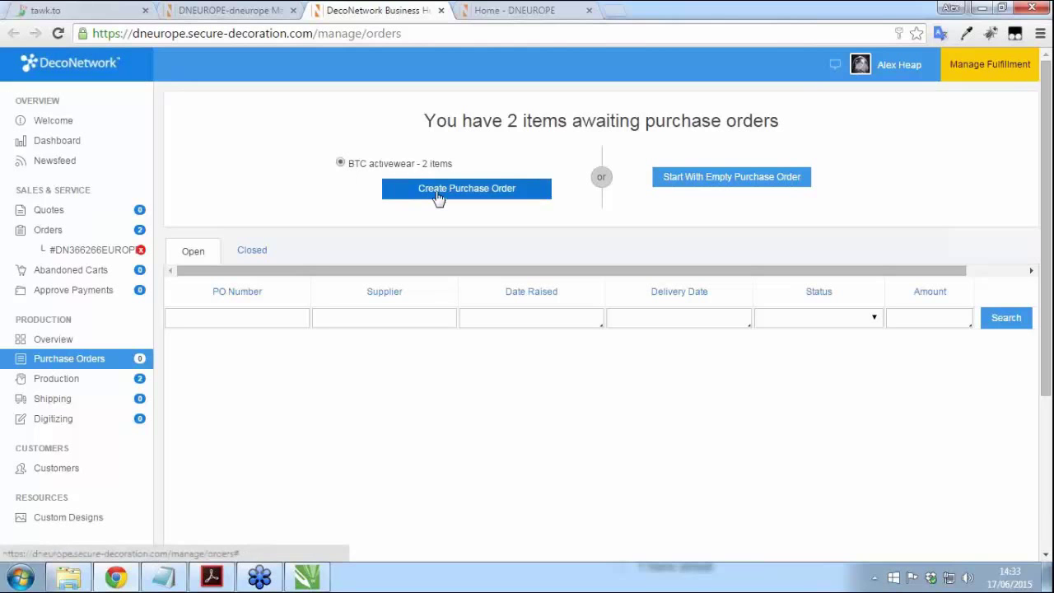
Step: Create the BTC activewear purchase order, adjust a quantity to order to 10, and save it
{"action": "left_click", "coordinate": [438, 194]}
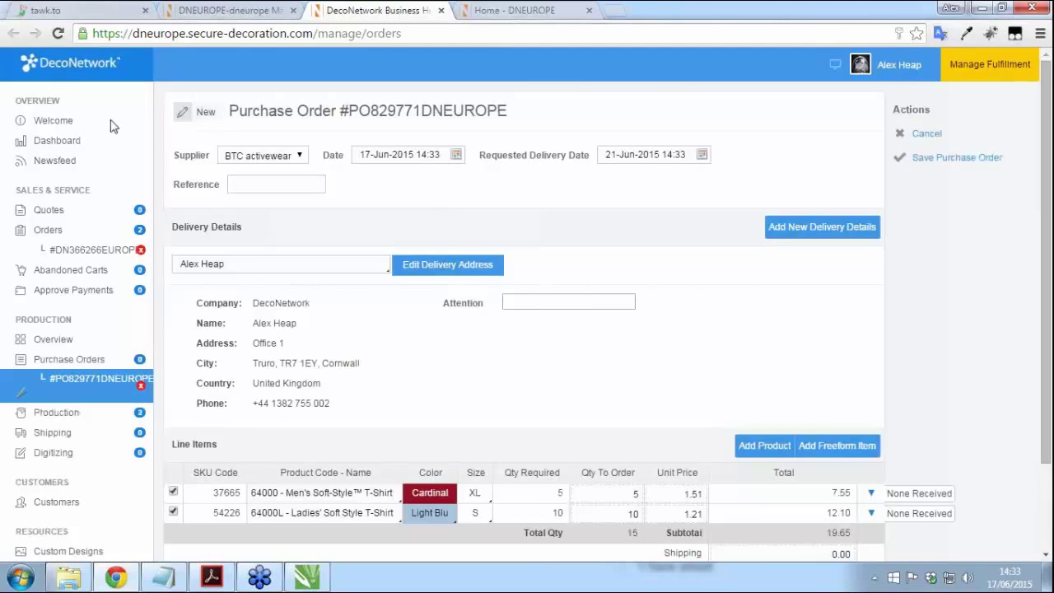
{"action": "scroll", "coordinate": [444, 210], "scroll_direction": "down", "scroll_amount": 3}
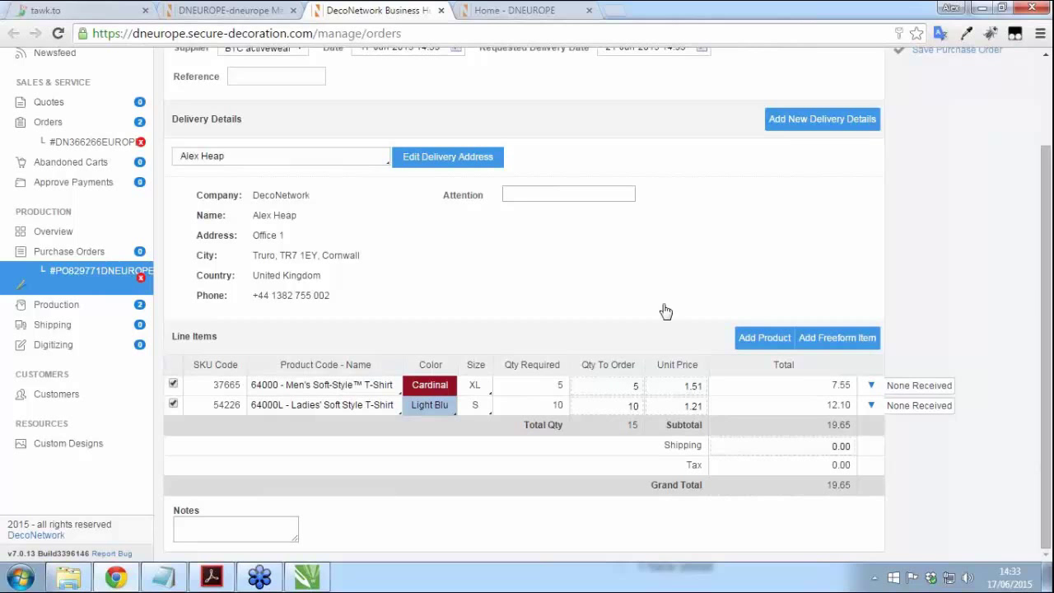
{"action": "left_click", "coordinate": [628, 387]}
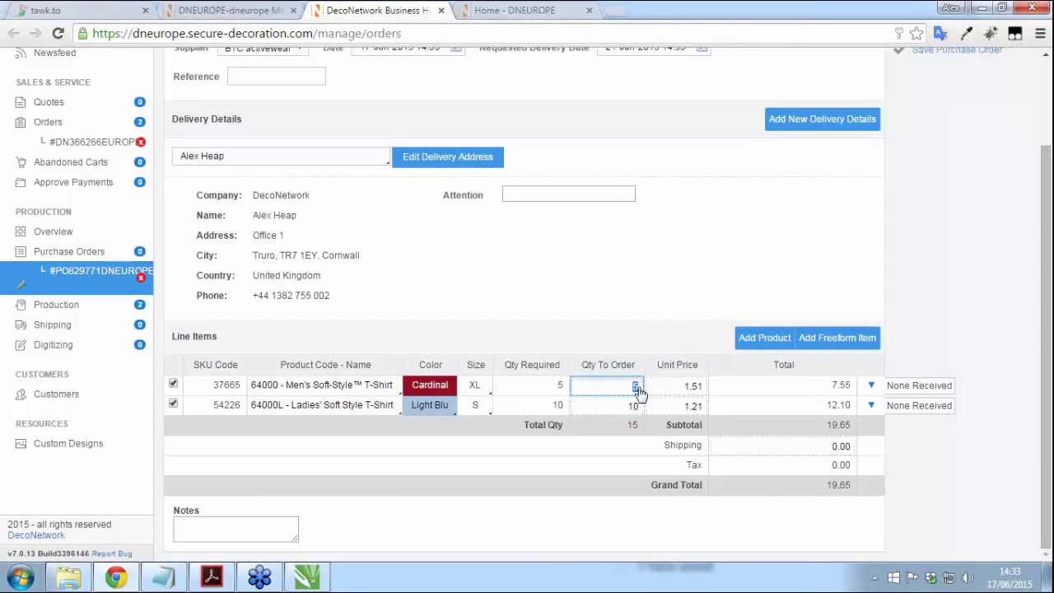
{"action": "double_click", "coordinate": [638, 387]}
{"action": "type", "text": "10"}
{"action": "left_click", "coordinate": [640, 294]}
{"action": "scroll", "coordinate": [639, 295], "scroll_direction": "up", "scroll_amount": 3}
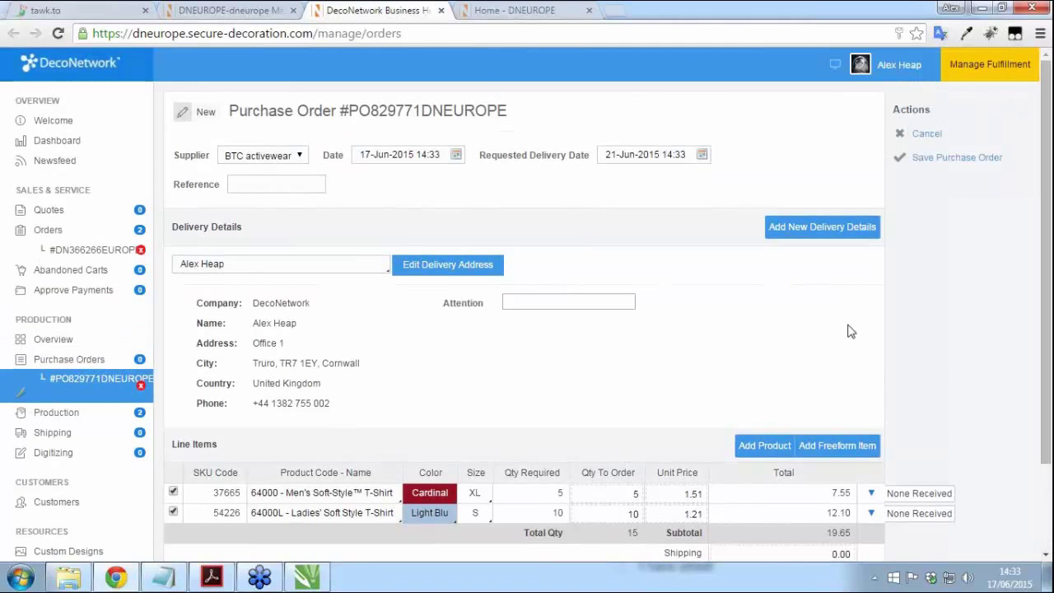
{"action": "left_click", "coordinate": [928, 161]}
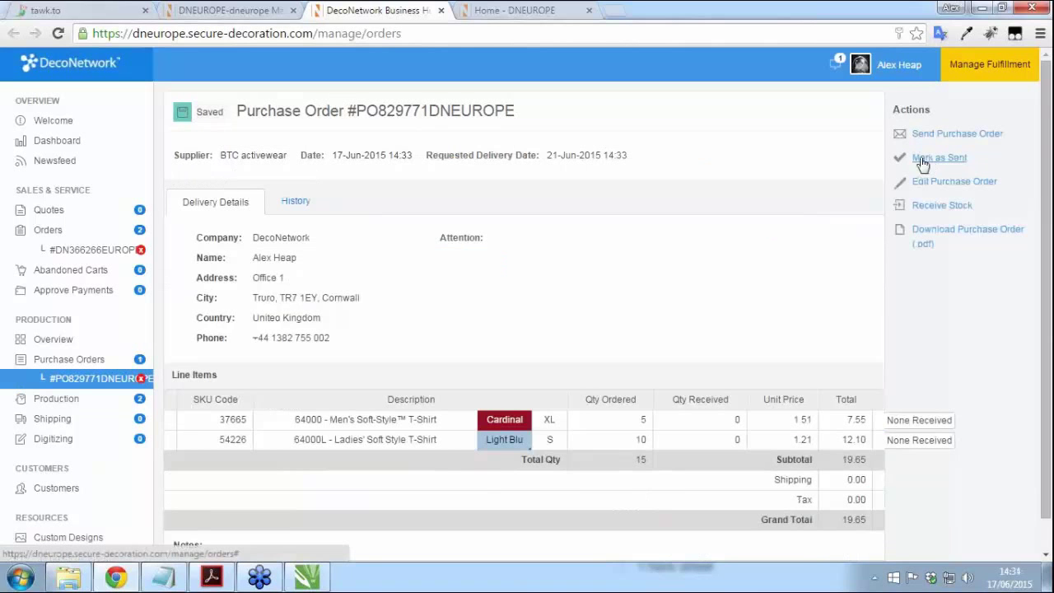
Step: Mark Purchase Order #PO829771DNEUROPE as sent and open its stock receiving form
{"action": "left_click_drag", "start_coordinate": [358, 104], "coordinate": [519, 112]}
{"action": "left_click", "coordinate": [542, 126]}
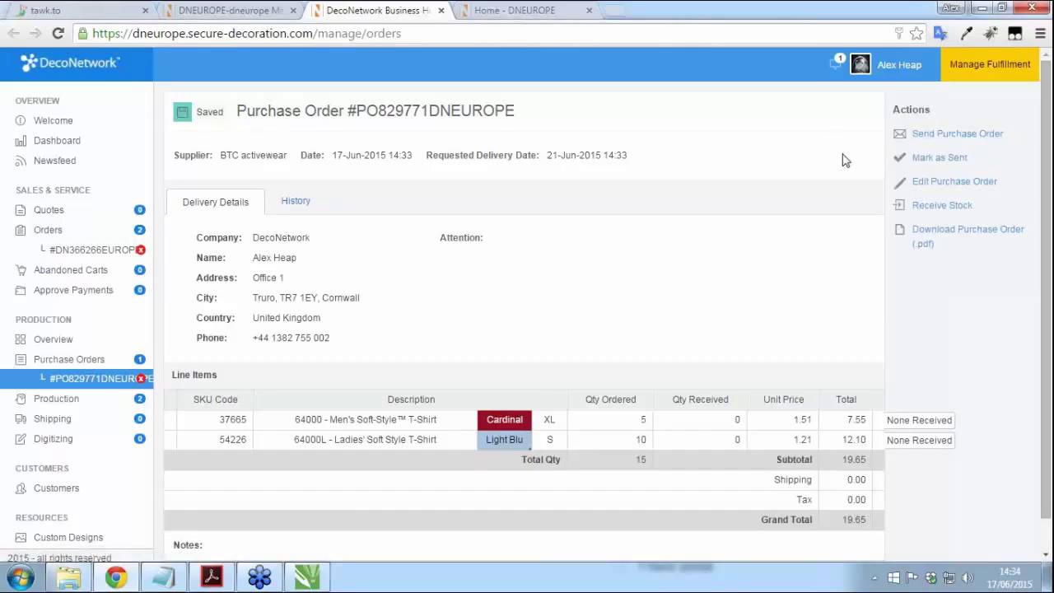
{"action": "left_click", "coordinate": [936, 161]}
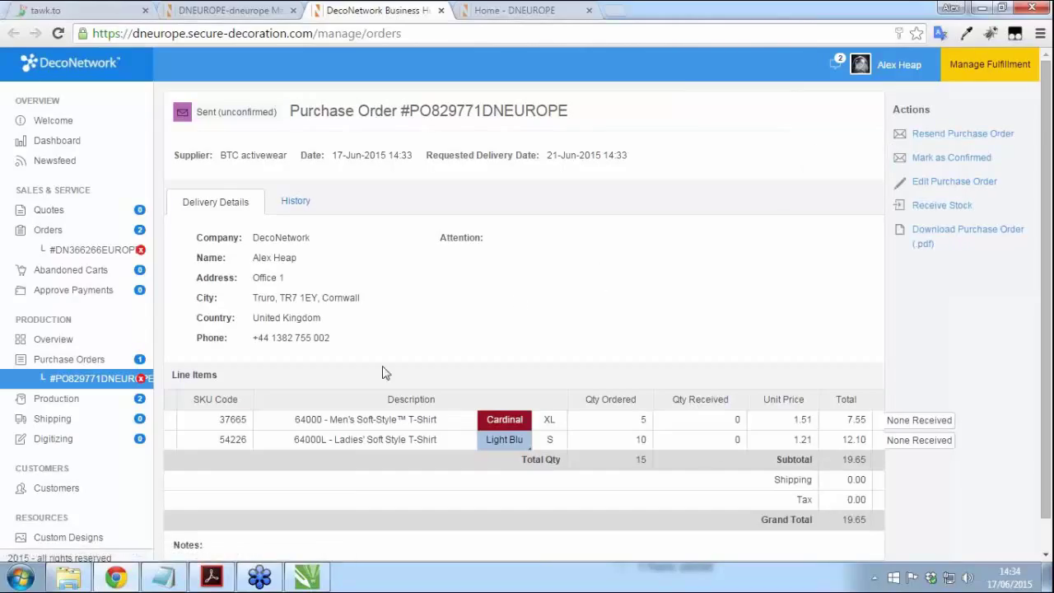
{"action": "left_click", "coordinate": [938, 205]}
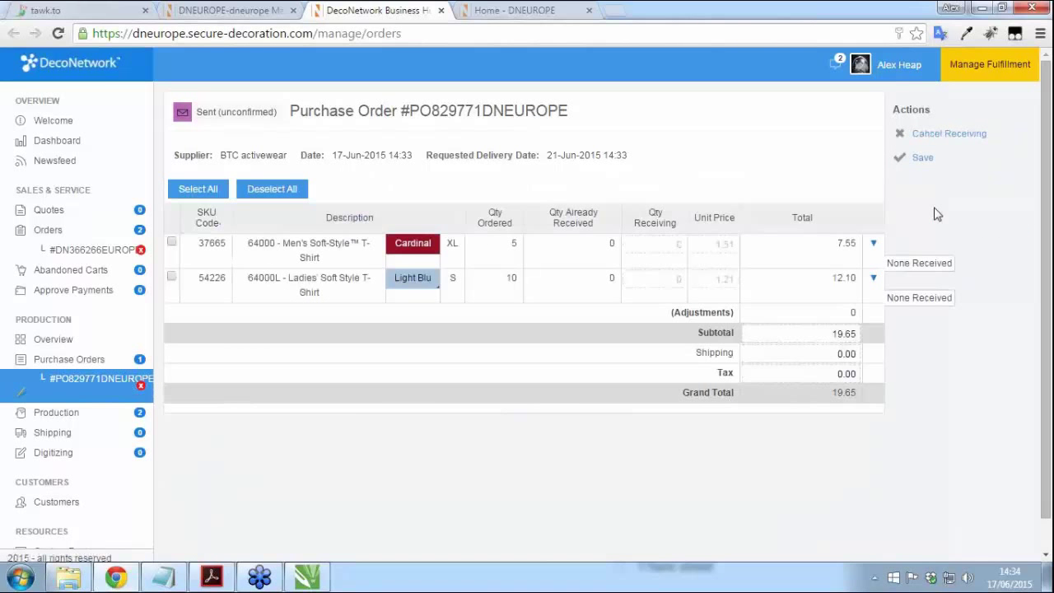
Step: Tick both T-shirt lines, set the first line's receiving quantity to 5, and save
{"action": "left_click", "coordinate": [172, 242]}
{"action": "left_click", "coordinate": [172, 277]}
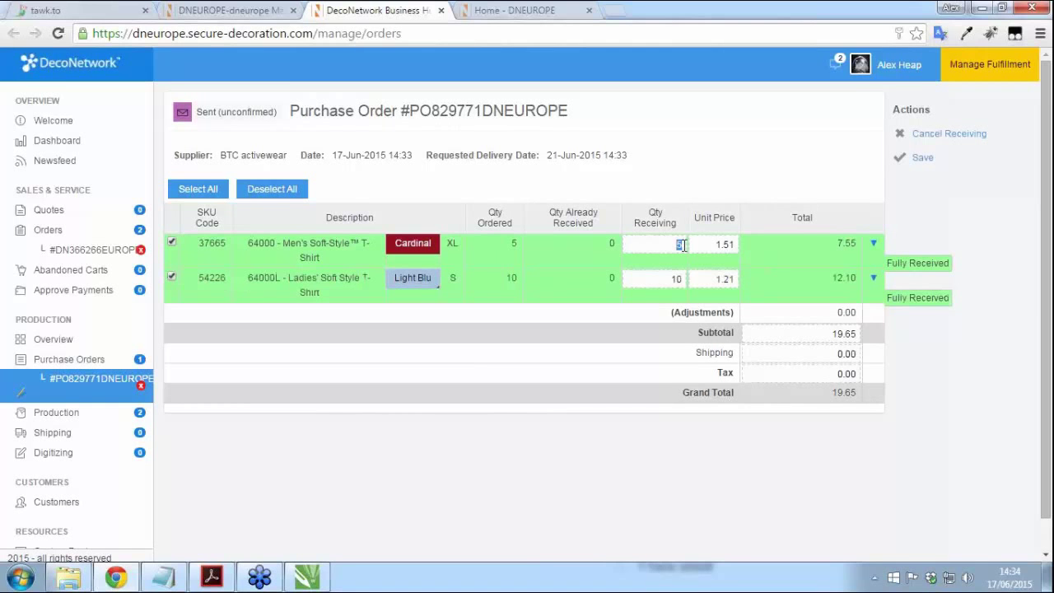
{"action": "type", "text": "3"}
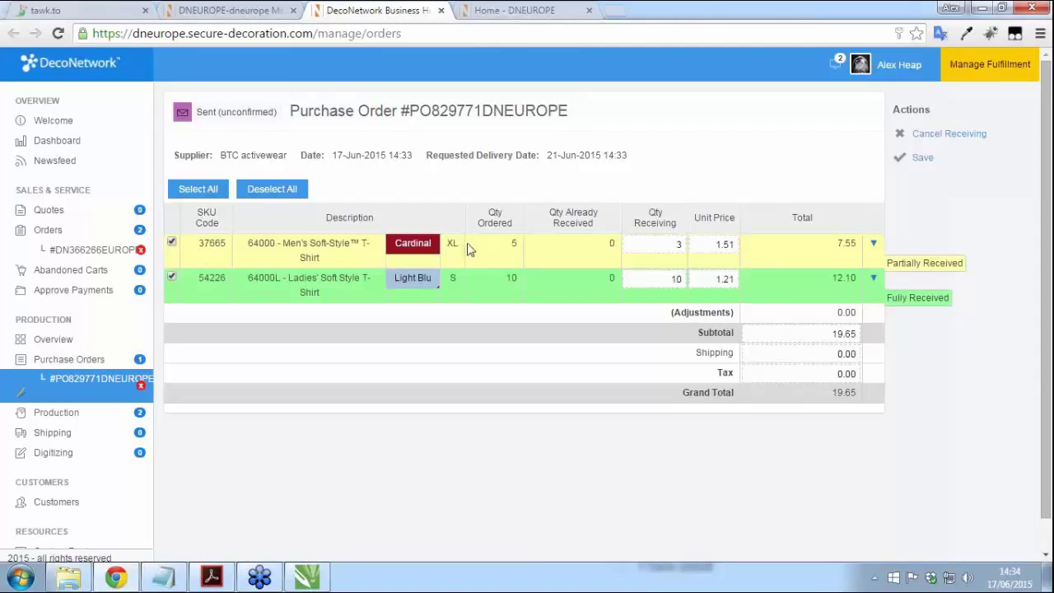
{"action": "left_click_drag", "start_coordinate": [673, 244], "coordinate": [686, 250]}
{"action": "type", "text": "5"}
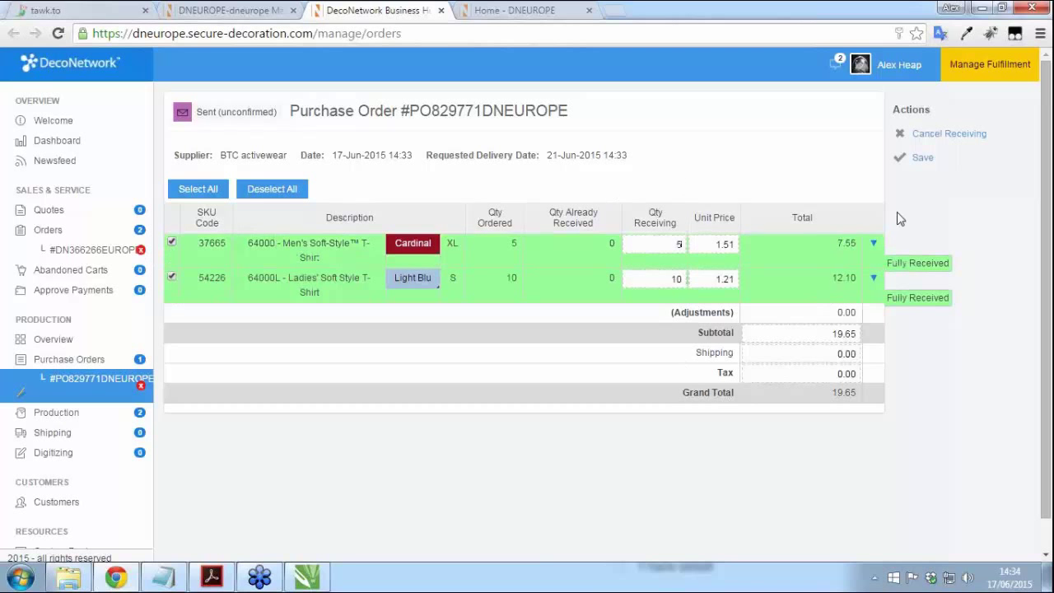
{"action": "left_click", "coordinate": [924, 160]}
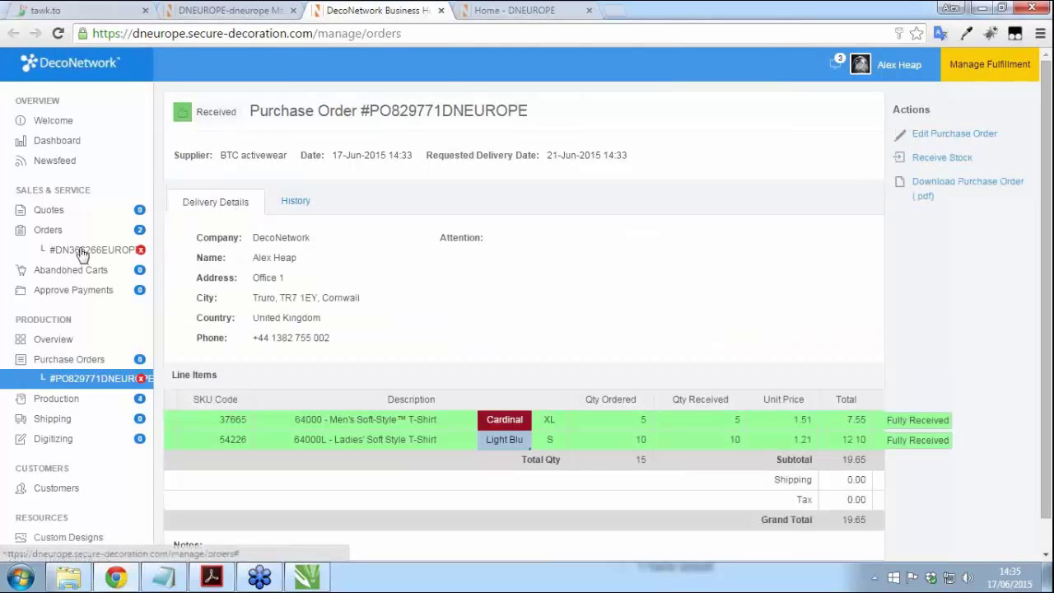
Step: Confirm the T-shirt order's production status shows paid and received, then open store Settings
{"action": "left_click", "coordinate": [81, 252]}
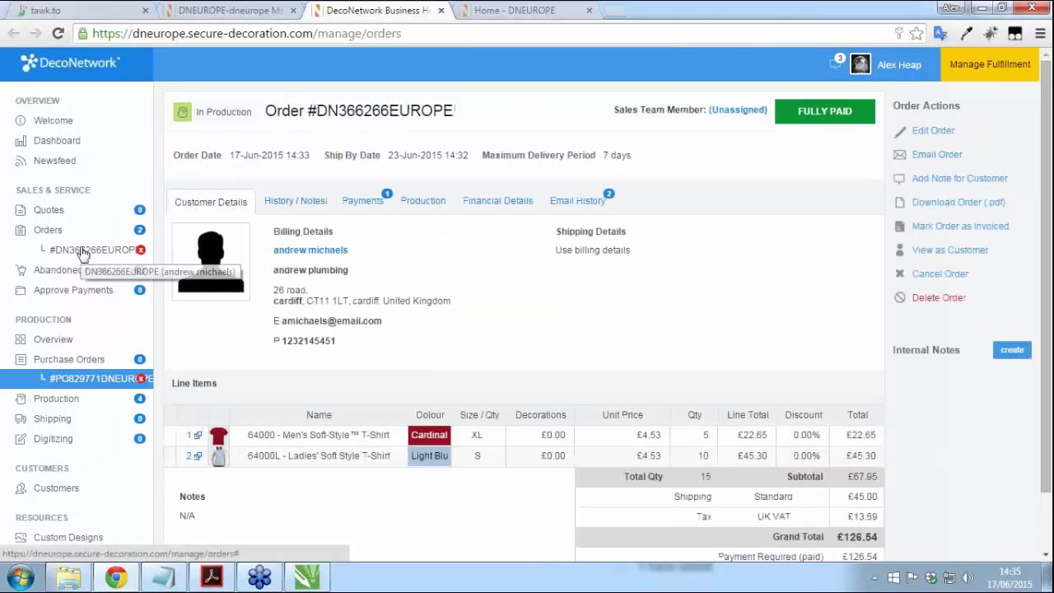
{"action": "left_click", "coordinate": [438, 204]}
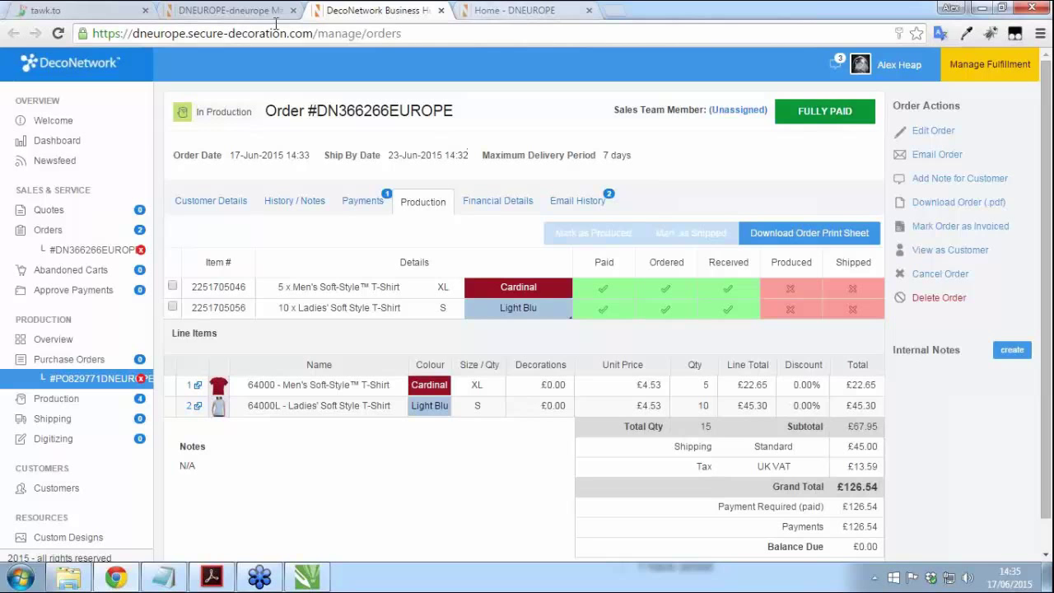
{"action": "left_click", "coordinate": [242, 16]}
{"action": "left_click", "coordinate": [499, 115]}
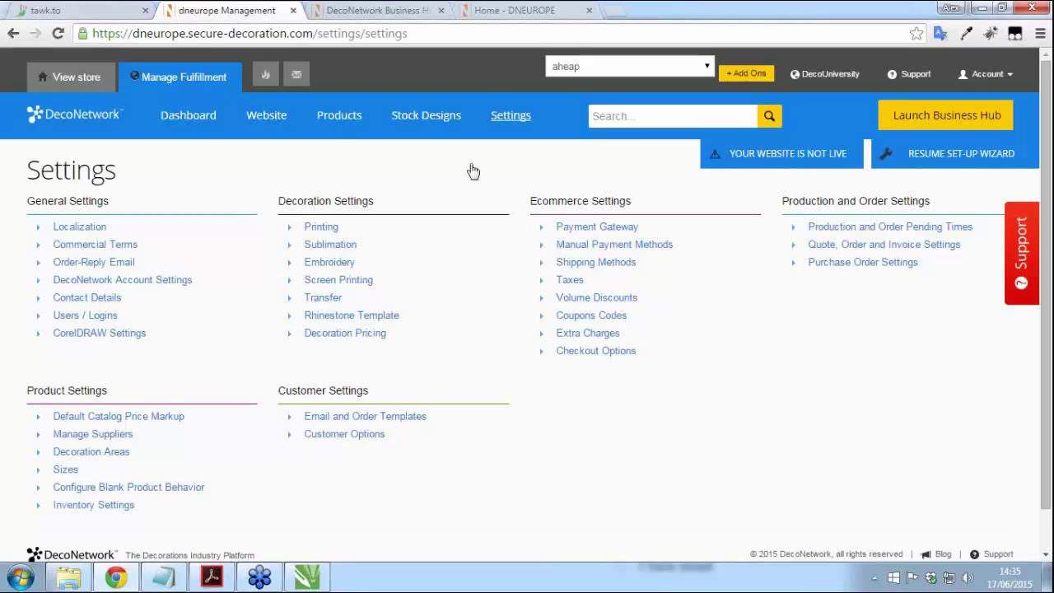
{"action": "left_click", "coordinate": [72, 439]}
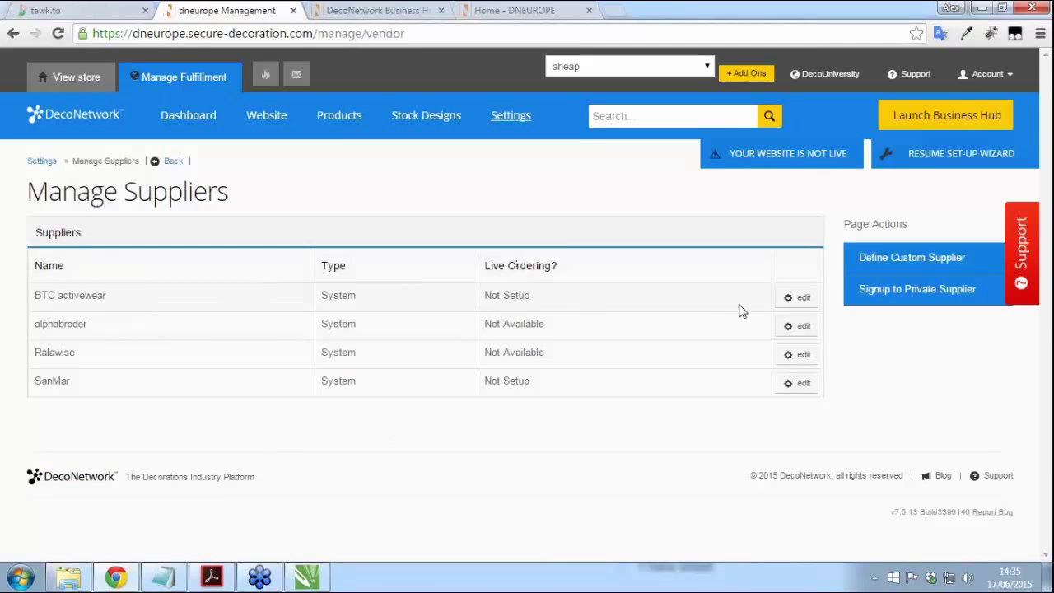
{"action": "left_click", "coordinate": [795, 298]}
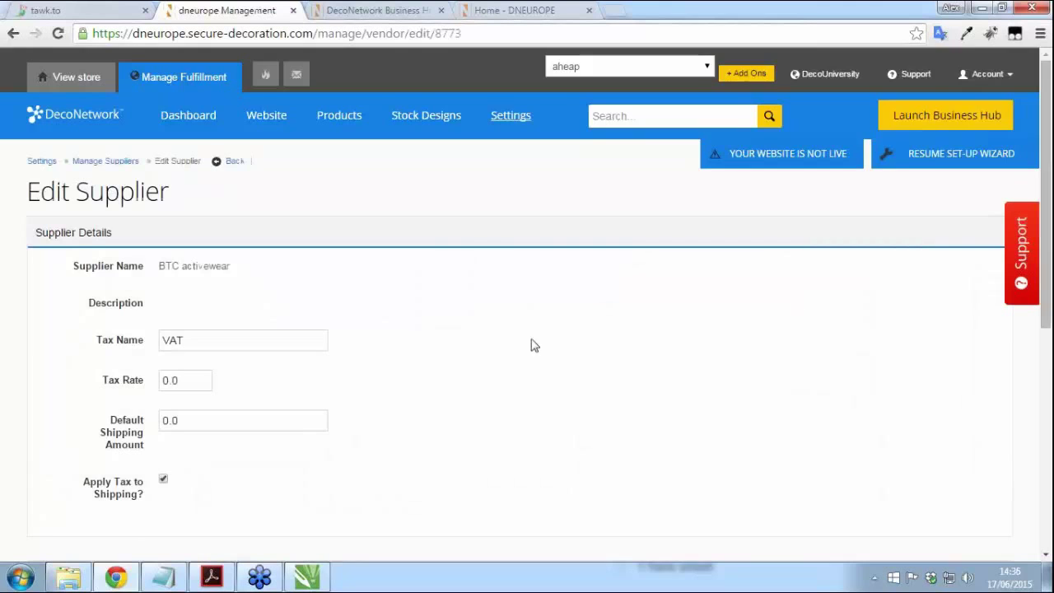
{"action": "scroll", "coordinate": [795, 306], "scroll_direction": "down", "scroll_amount": 5}
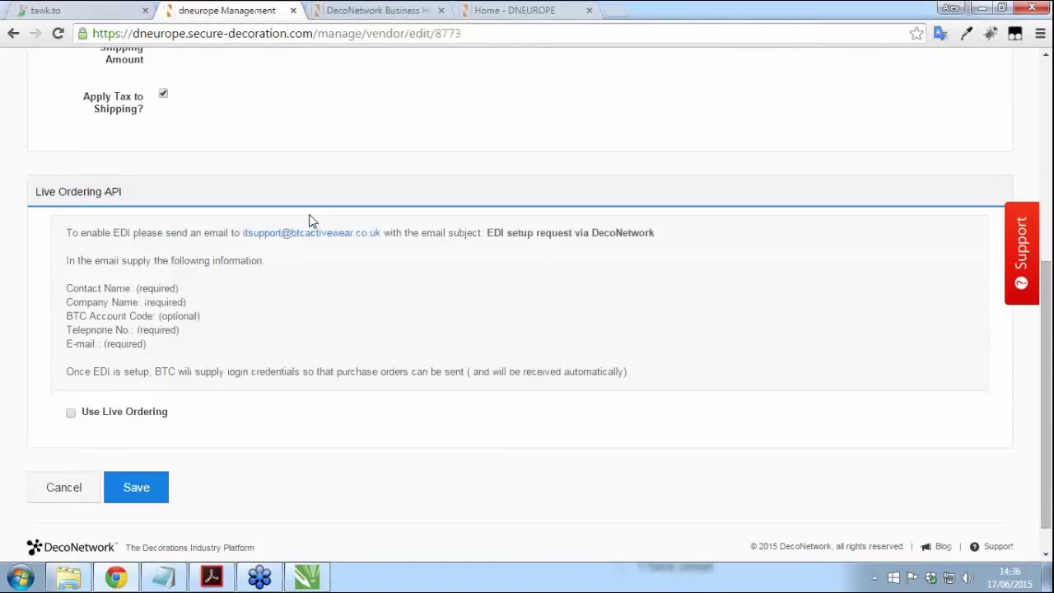
{"action": "left_click", "coordinate": [70, 412]}
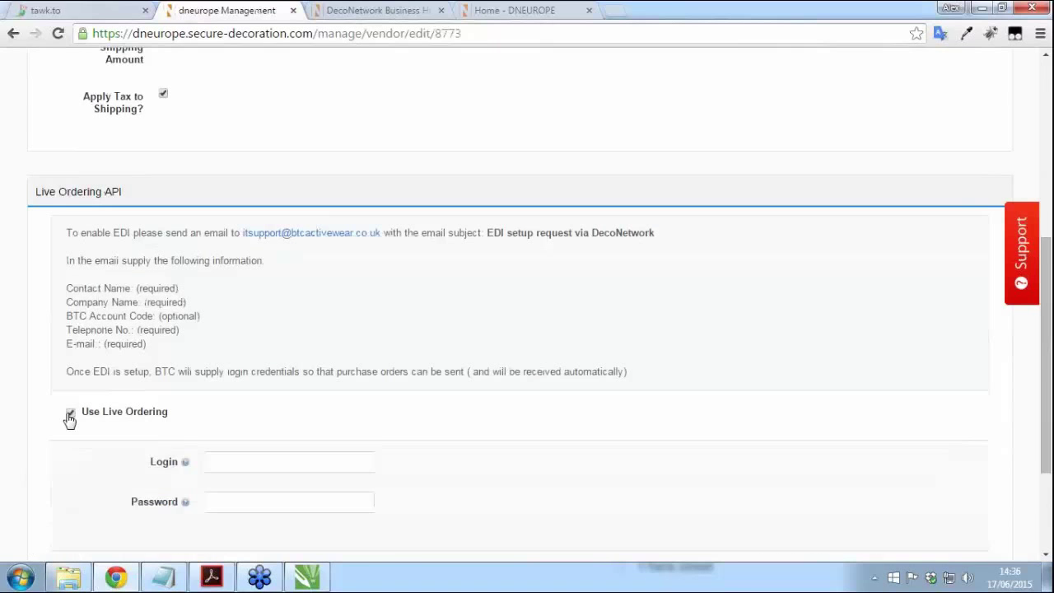
{"action": "scroll", "coordinate": [223, 384], "scroll_direction": "down", "scroll_amount": 1}
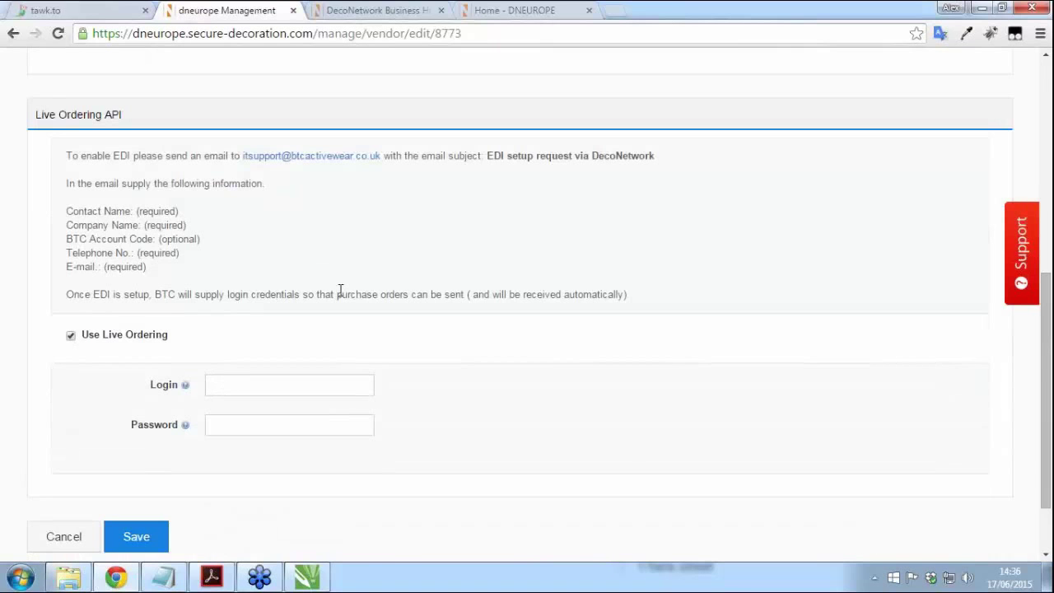
{"action": "left_click", "coordinate": [70, 335]}
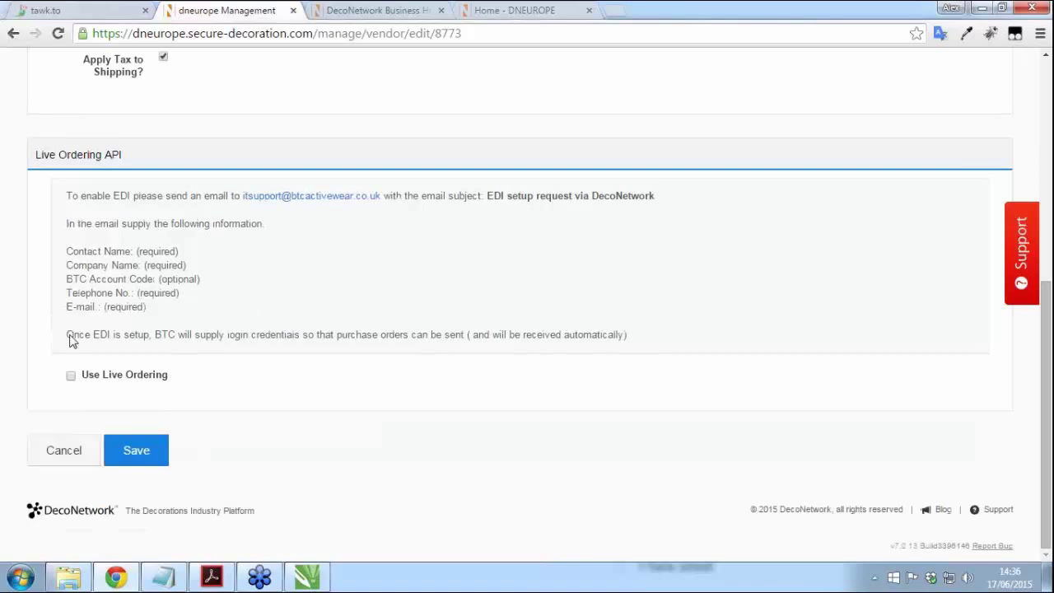
{"action": "scroll", "coordinate": [574, 353], "scroll_direction": "up", "scroll_amount": 4}
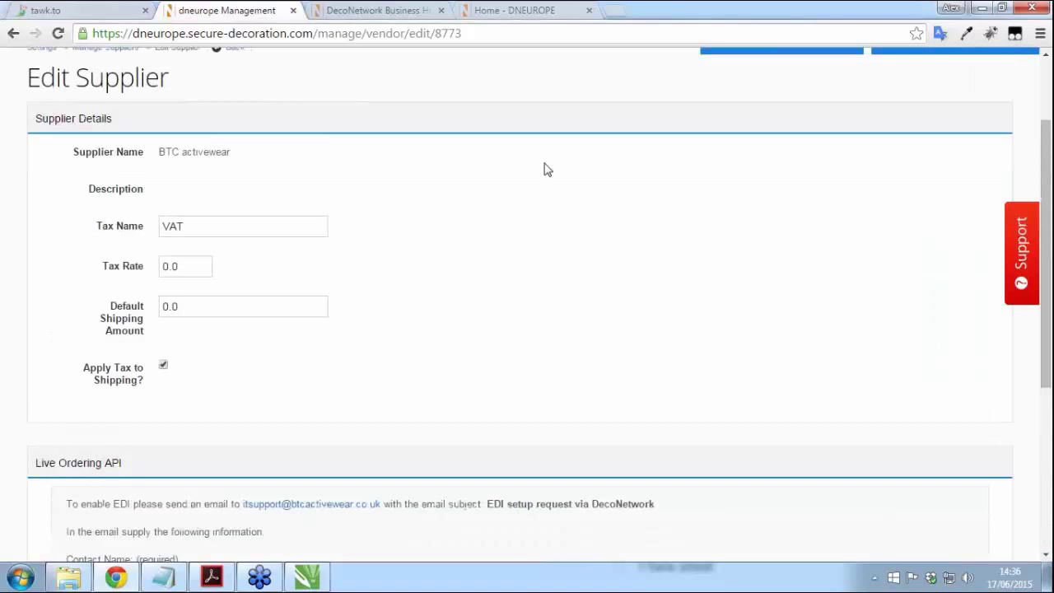
{"action": "scroll", "coordinate": [557, 252], "scroll_direction": "up", "scroll_amount": 1}
{"action": "scroll", "coordinate": [520, 132], "scroll_direction": "up", "scroll_amount": 1}
{"action": "left_click", "coordinate": [511, 115]}
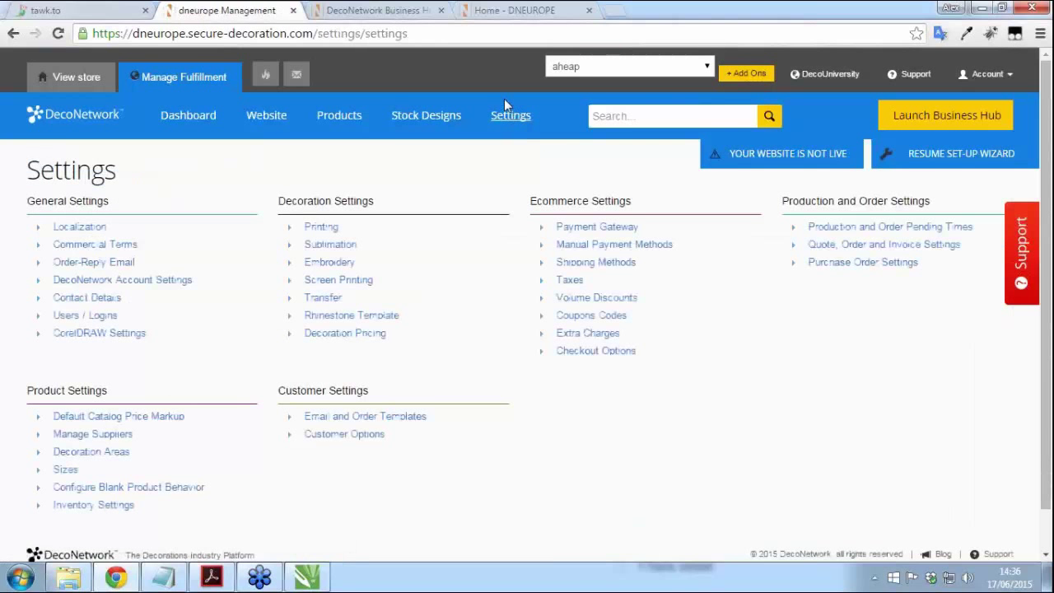
Step: From the DNEUROPE storefront home page, open the Children's Heavy Cotton T-Shirt and start Decorate Now
{"action": "left_click", "coordinate": [510, 12]}
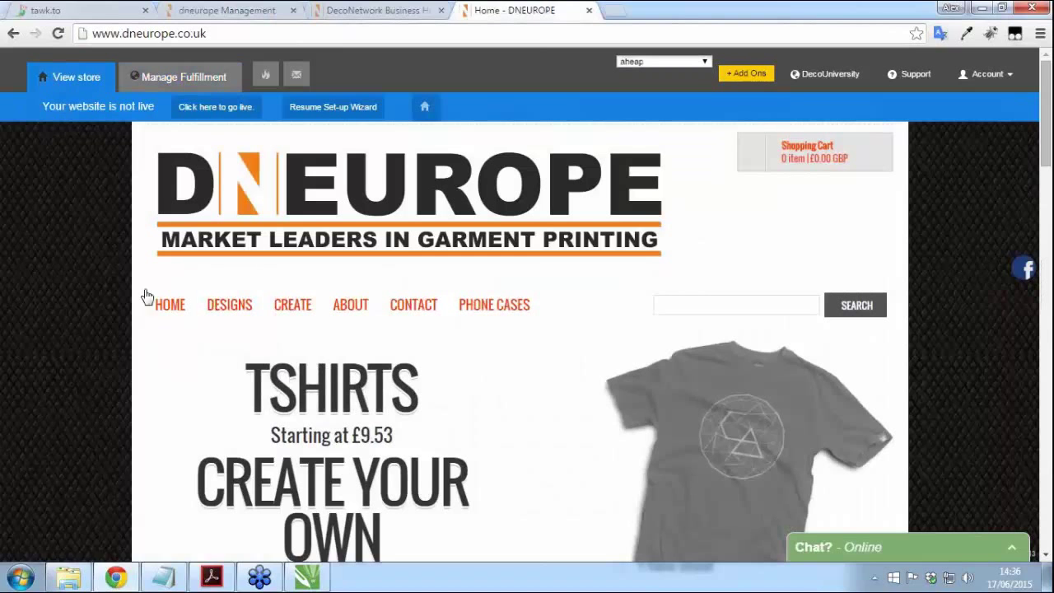
{"action": "left_click", "coordinate": [170, 305]}
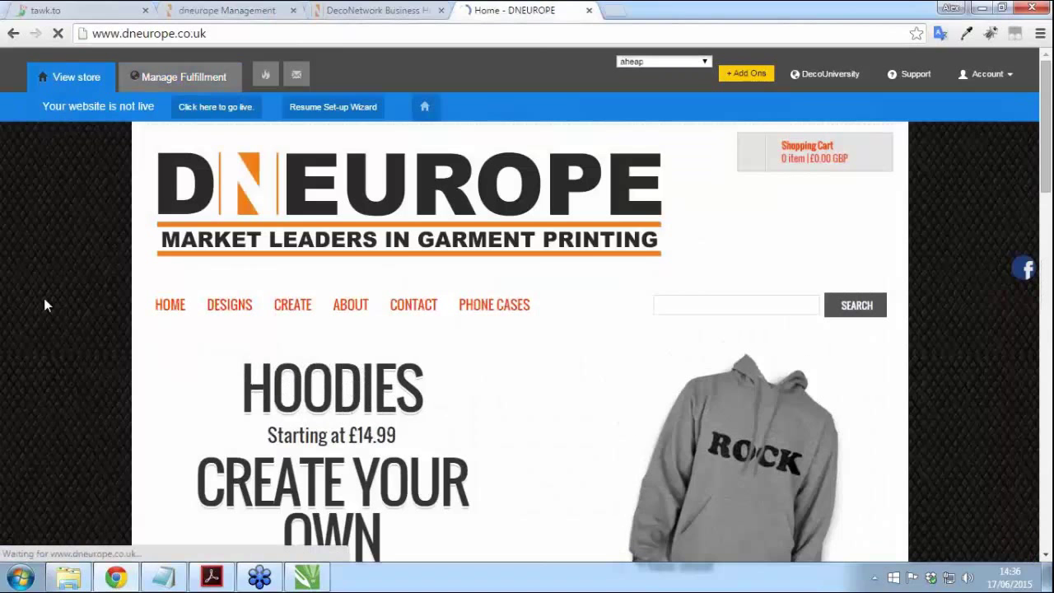
{"action": "scroll", "coordinate": [41, 304], "scroll_direction": "down", "scroll_amount": 5}
{"action": "scroll", "coordinate": [308, 383], "scroll_direction": "down", "scroll_amount": 1}
{"action": "left_click", "coordinate": [232, 336]}
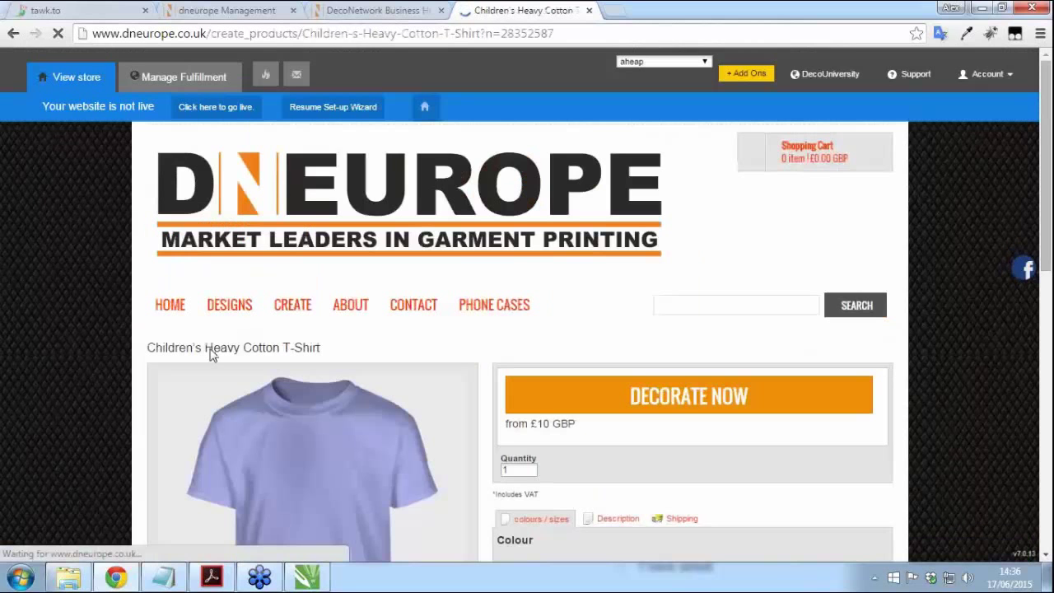
{"action": "scroll", "coordinate": [211, 351], "scroll_direction": "down", "scroll_amount": 3}
{"action": "left_click", "coordinate": [695, 162]}
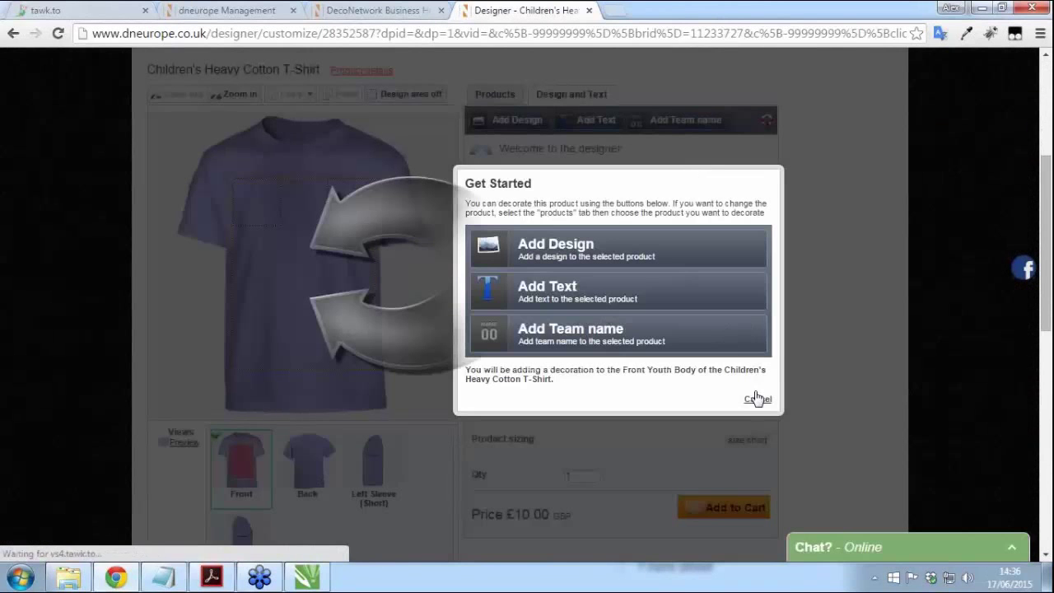
Step: Browse the Instagram and Facebook artwork sources under Add Design, then cancel without choosing any artwork
{"action": "left_click", "coordinate": [577, 251]}
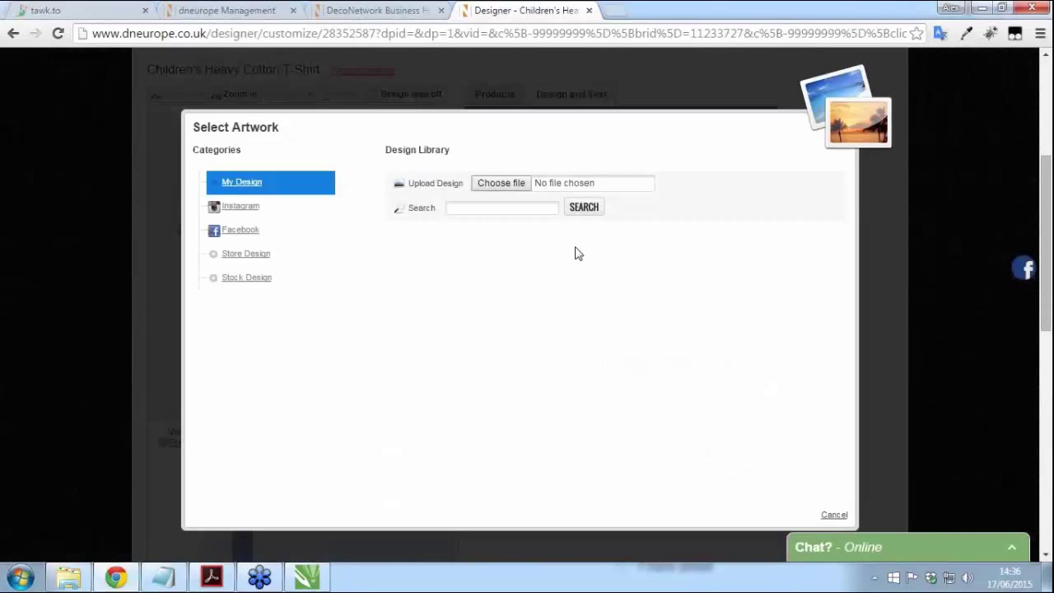
{"action": "left_click", "coordinate": [229, 206]}
{"action": "left_click", "coordinate": [233, 232]}
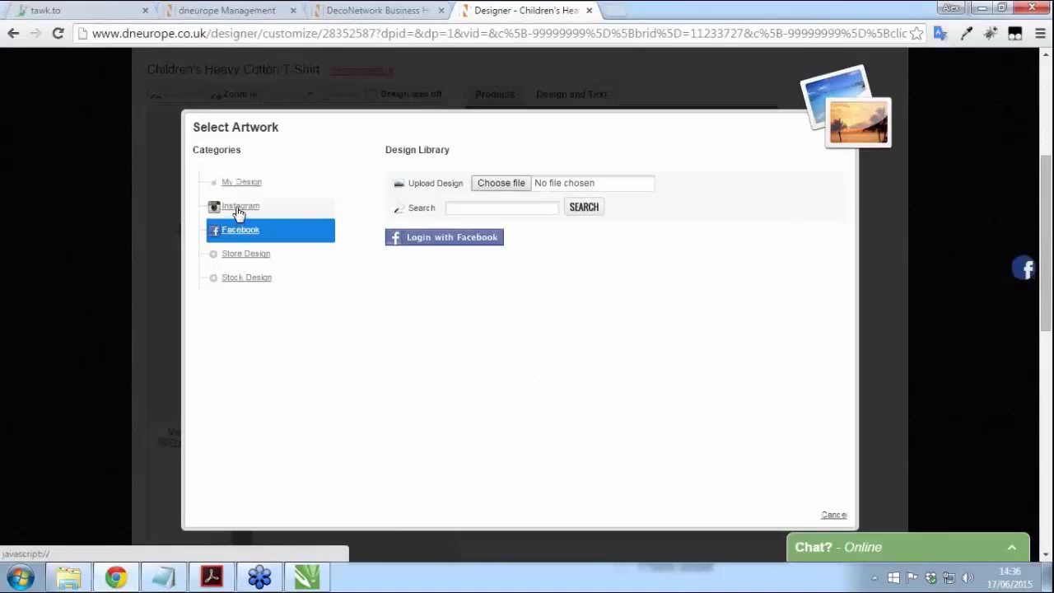
{"action": "left_click", "coordinate": [238, 211]}
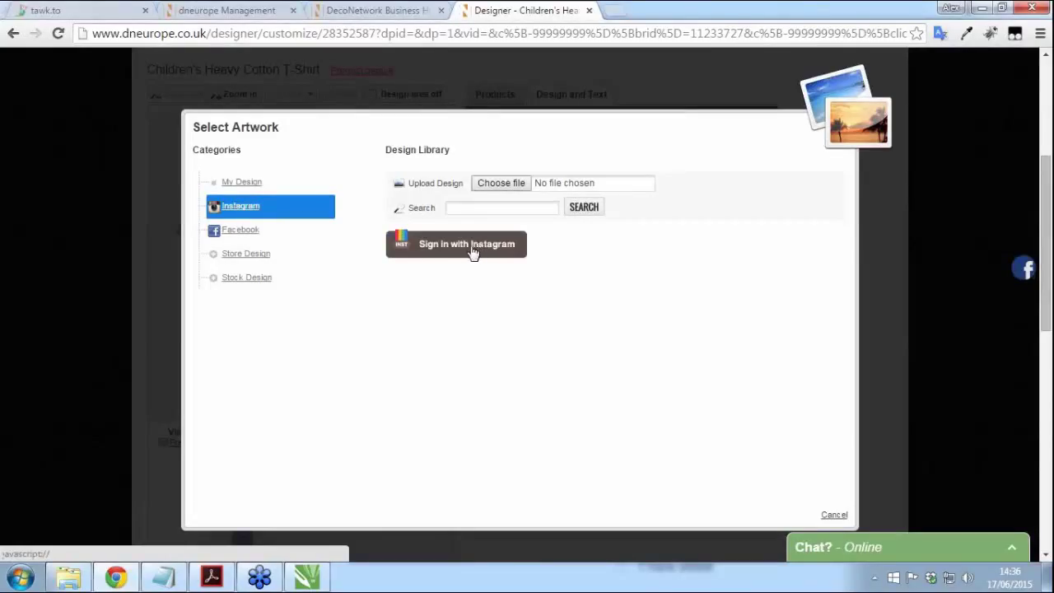
{"action": "left_click", "coordinate": [833, 515]}
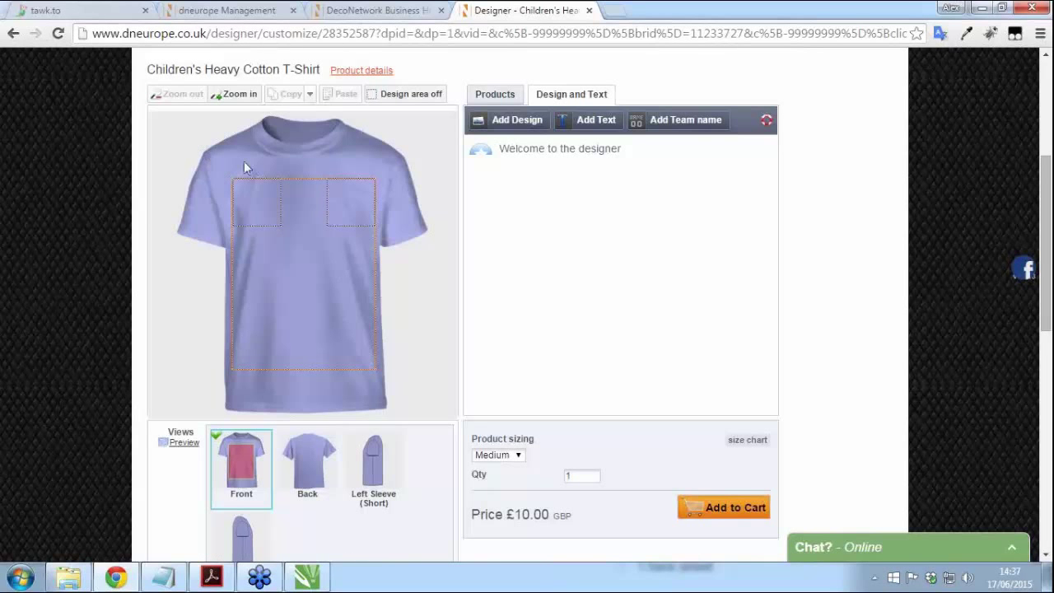
{"action": "scroll", "coordinate": [95, 253], "scroll_direction": "up", "scroll_amount": 3}
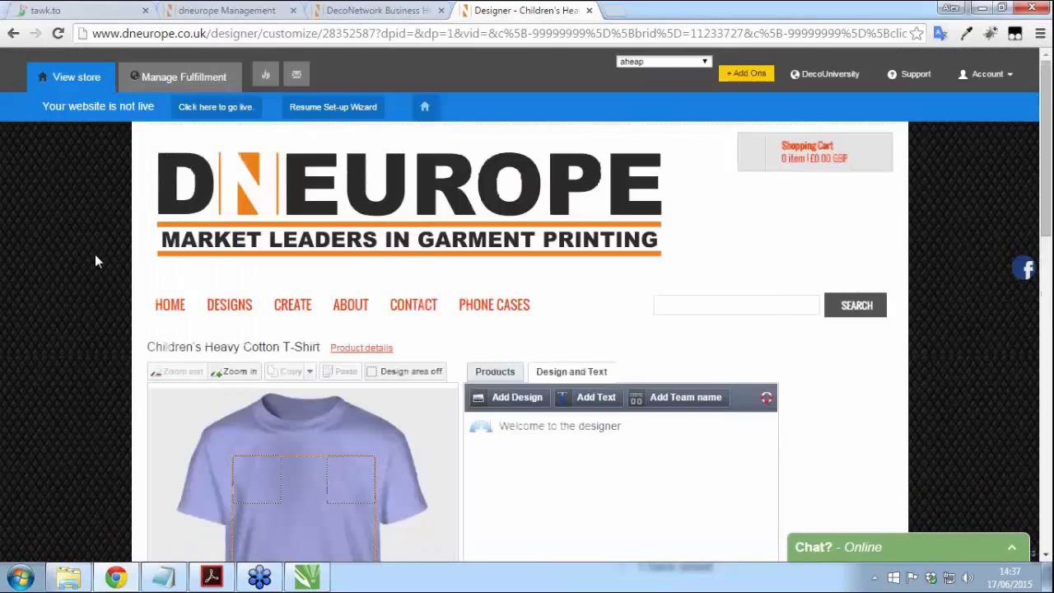